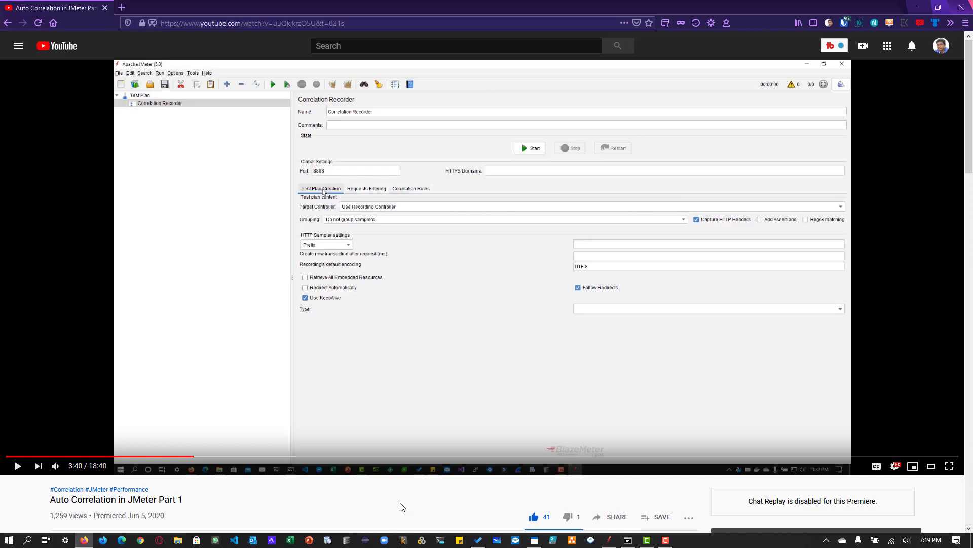
# - Open petstore.octoperf.com in a new browser tab and enter the store
pyautogui.click(121, 7)
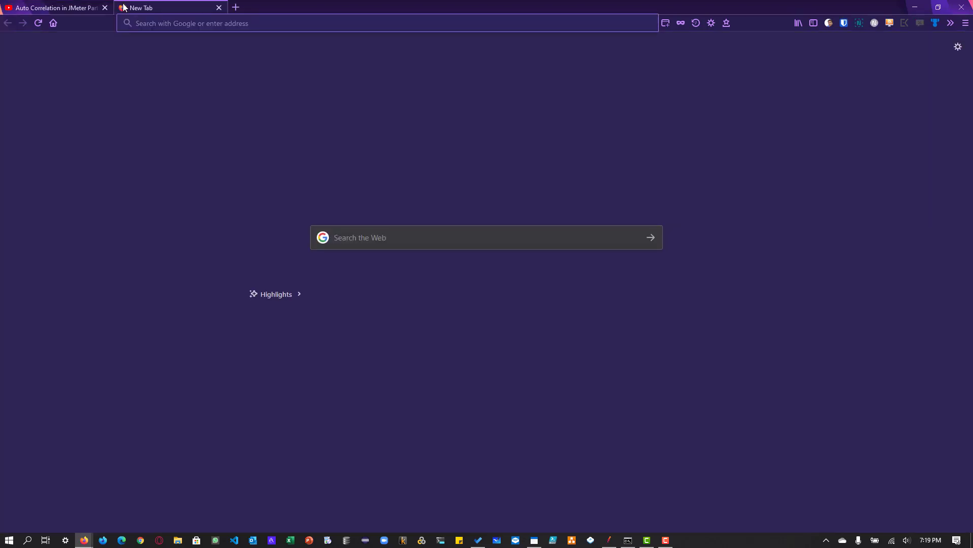
pyautogui.write('petstore.octoperf.com')
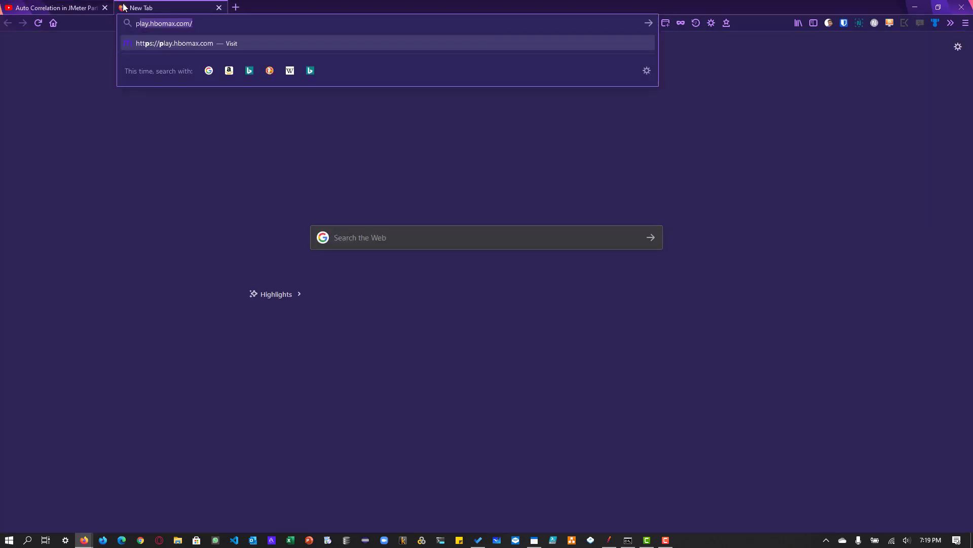
pyautogui.press('Return')
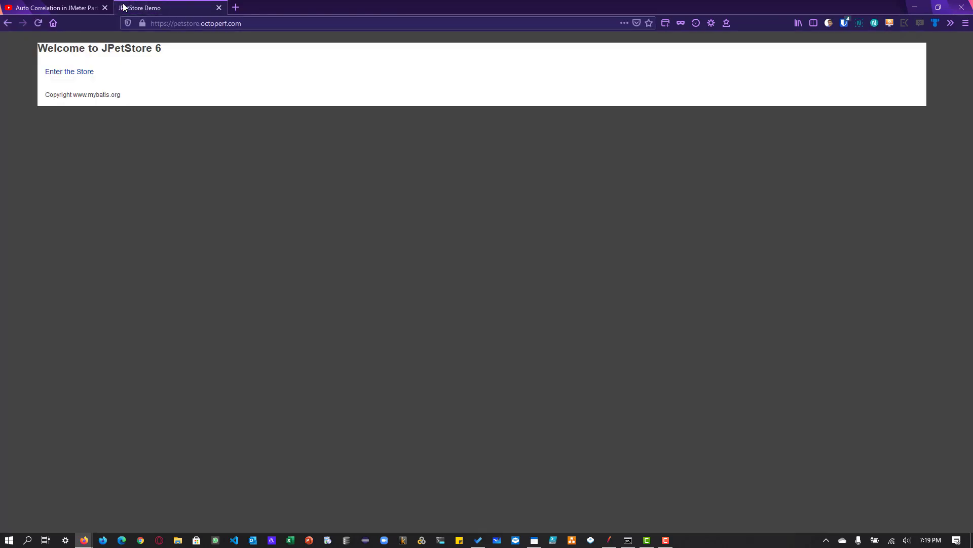
pyautogui.click(82, 77)
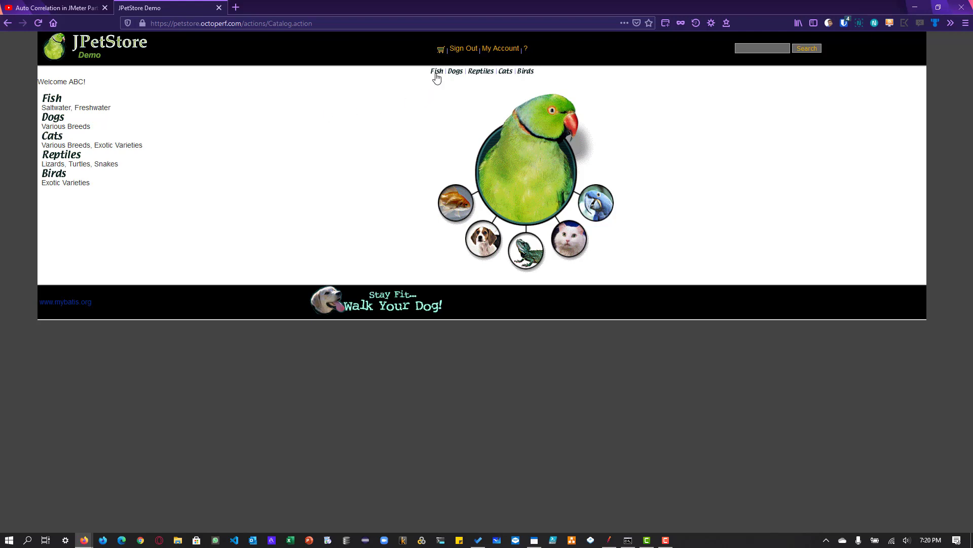
# - Browse the Fish, Dogs and Reptiles categories, and sign out of the store
pyautogui.click(51, 103)
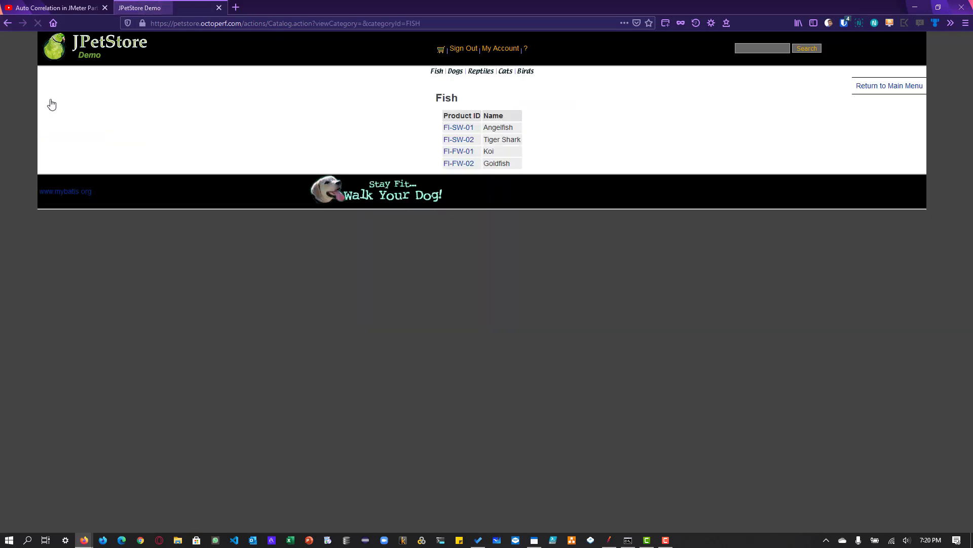
pyautogui.click(455, 71)
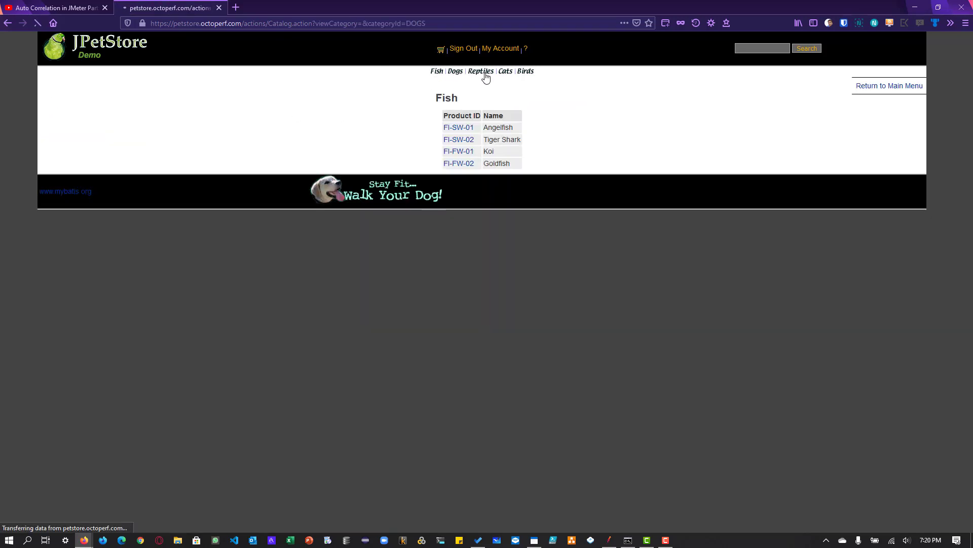
pyautogui.click(487, 74)
pyautogui.click(461, 49)
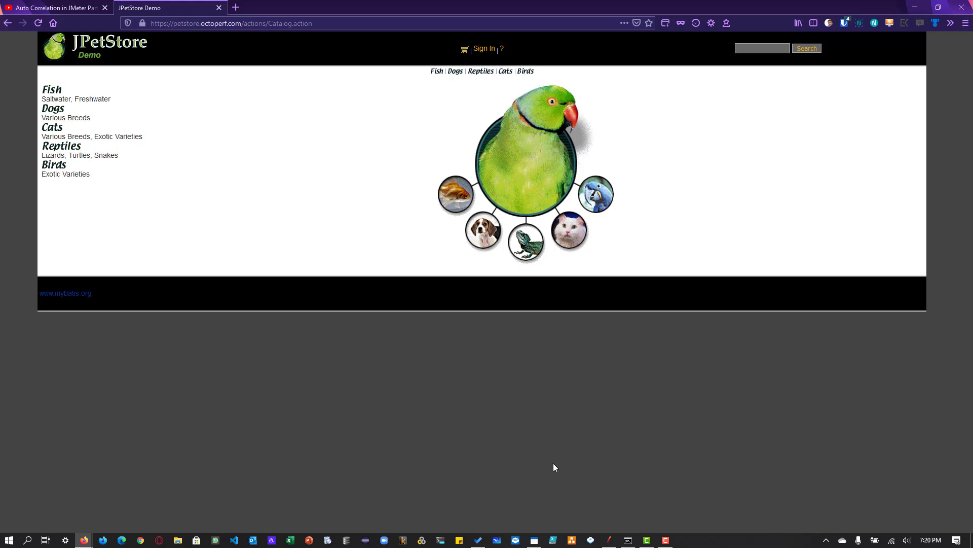
# - Close the JPetStore tab and open a maximized private browsing window
pyautogui.click(219, 8)
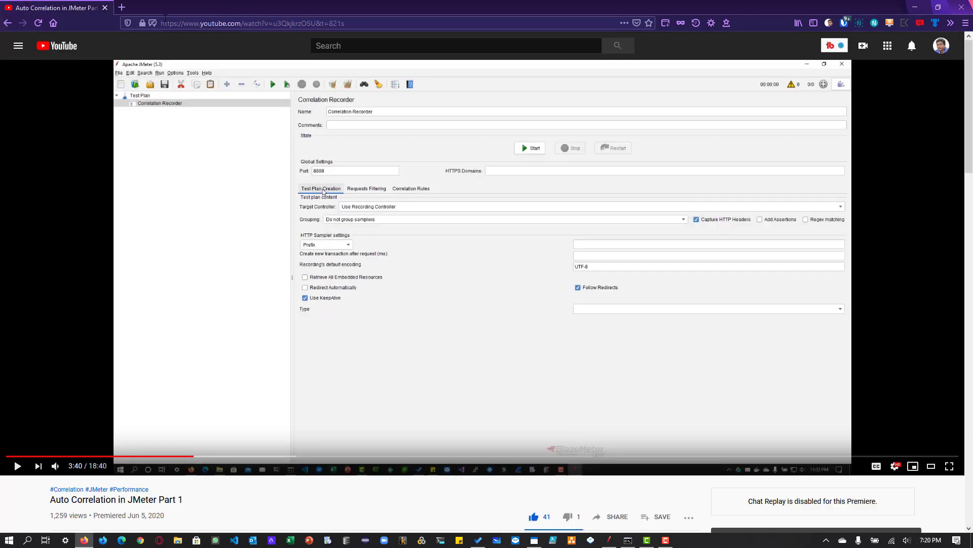
pyautogui.click(122, 7)
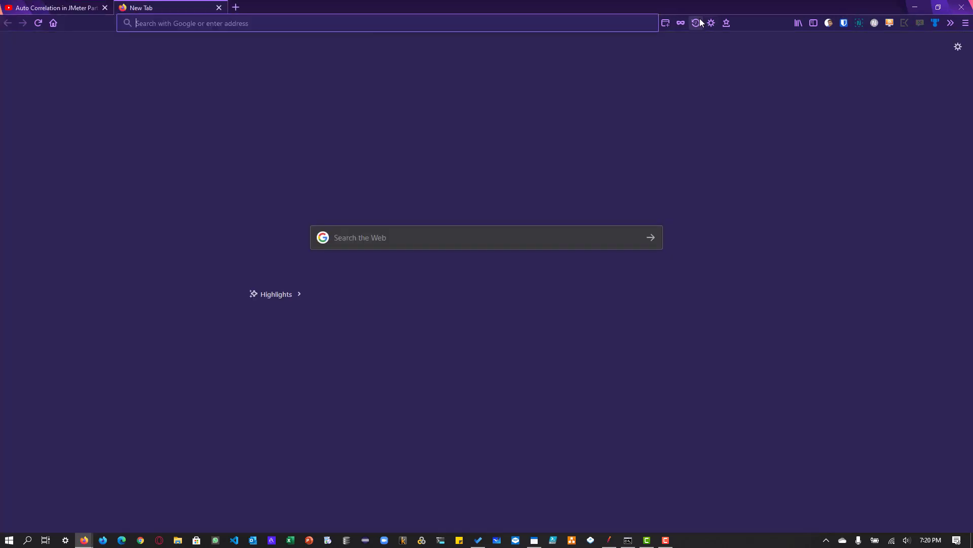
pyautogui.click(683, 25)
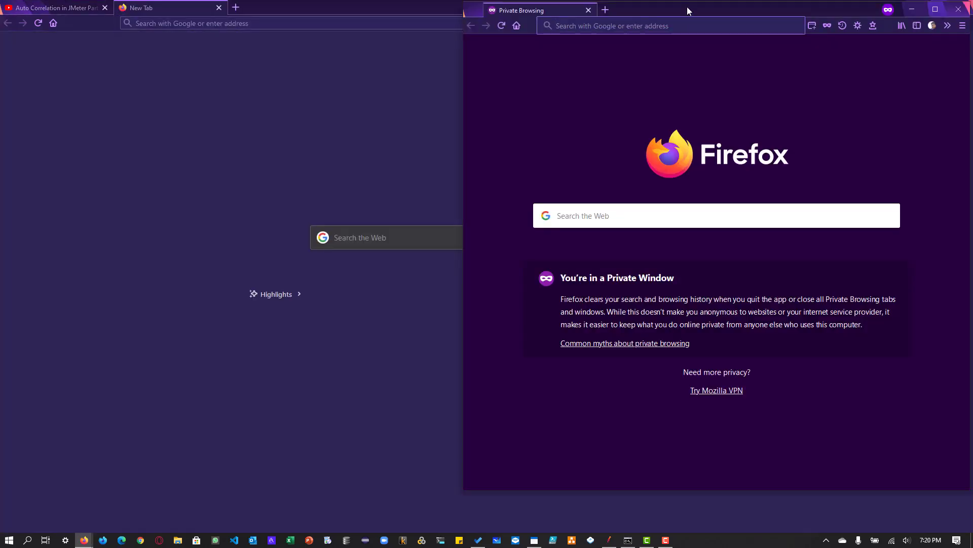
pyautogui.doubleClick(687, 8)
# - Open the developer tools' network monitor and reduce its height to leave more of the page visible
pyautogui.rightClick(202, 159)
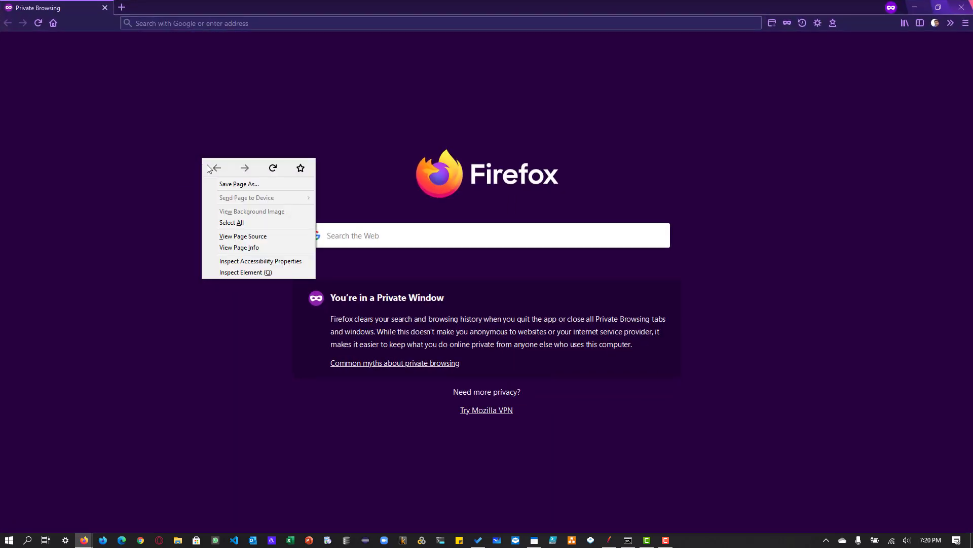
pyautogui.click(234, 276)
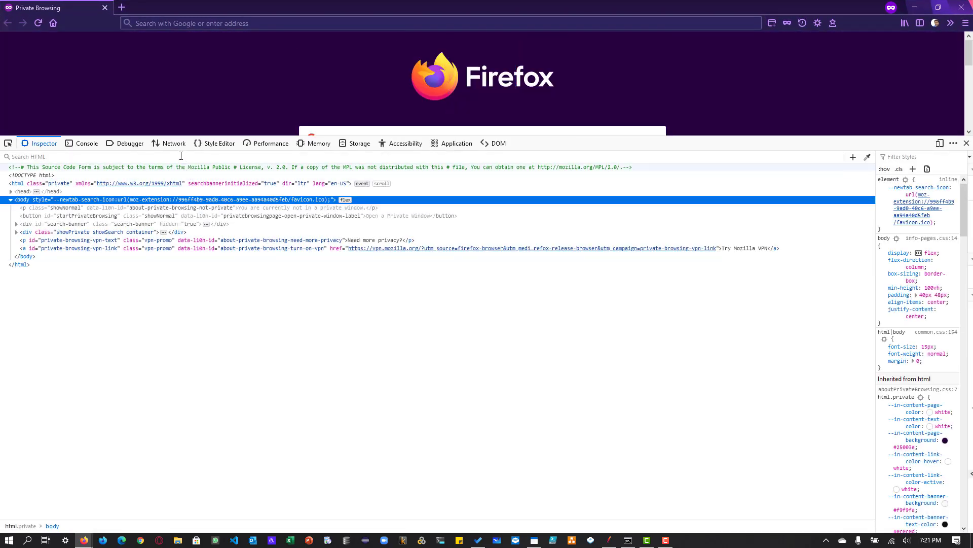
pyautogui.click(174, 143)
pyautogui.moveTo(760, 136); pyautogui.dragTo(760, 260)
# - Load petstore.octoperf.com in the private window with network monitoring active
pyautogui.click(216, 20)
pyautogui.write('petstore.octoperf.com/')
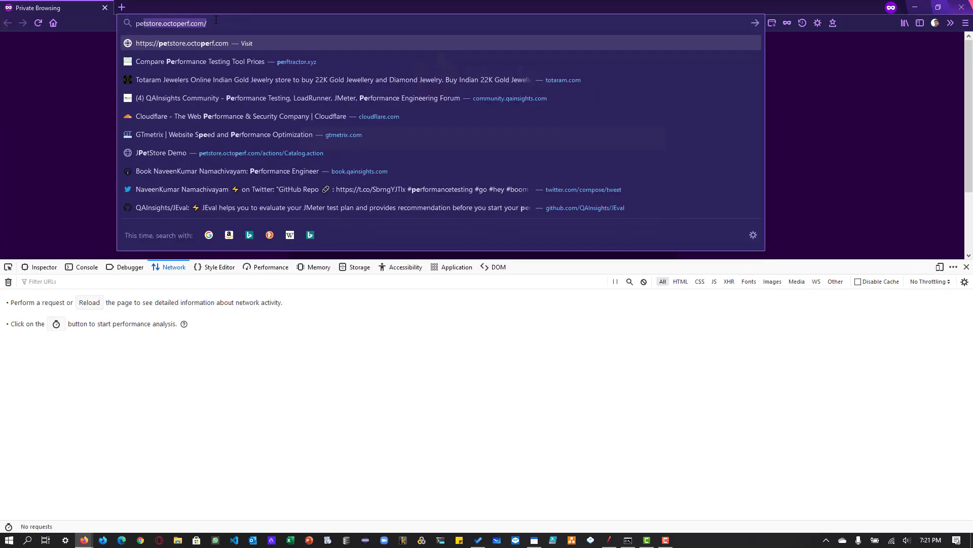
pyautogui.press('Return')
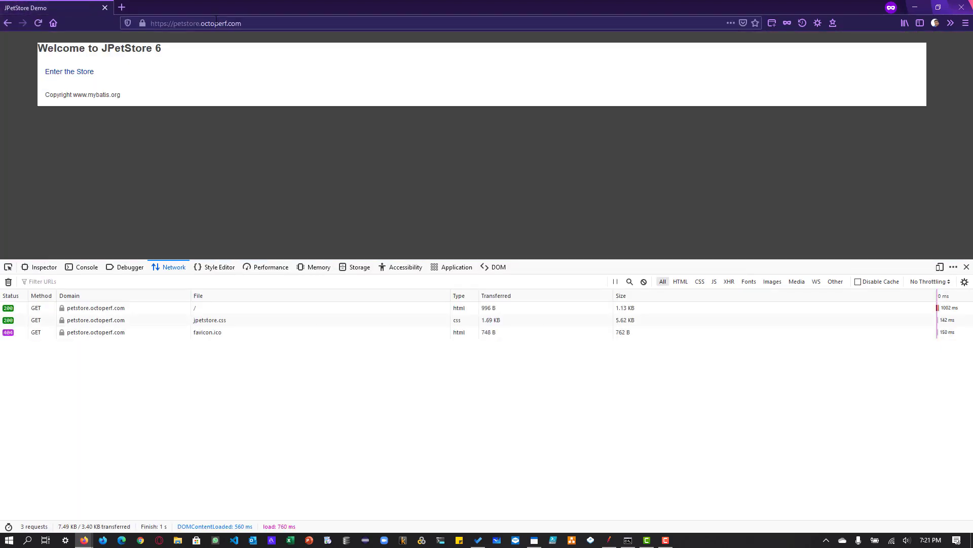
# - Examine the response payload, request parameters and headers of the root page request for dynamic values
pyautogui.click(164, 309)
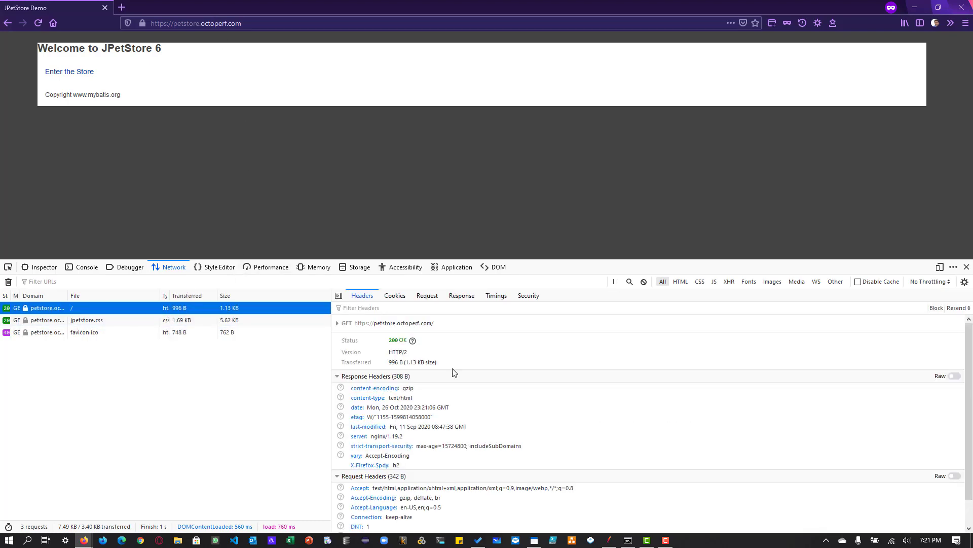
pyautogui.click(461, 295)
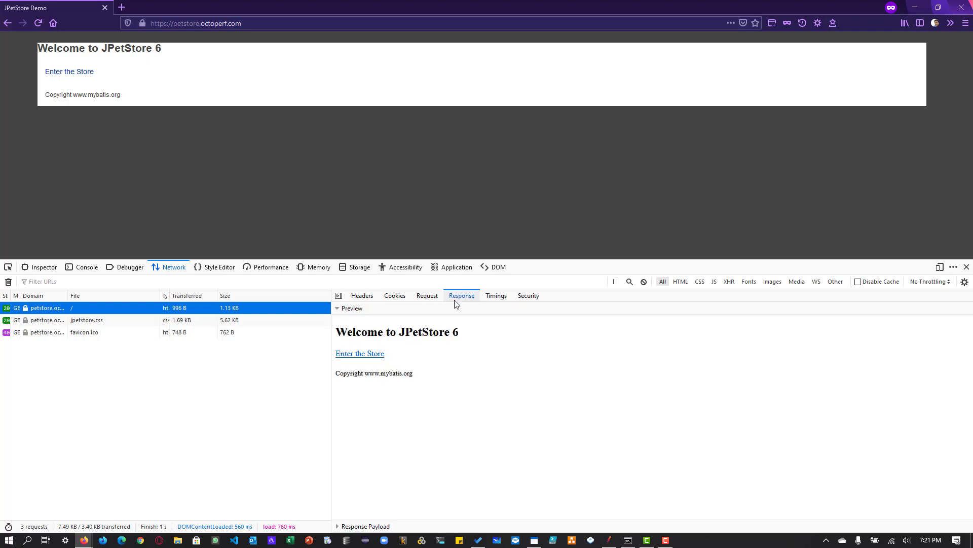
pyautogui.click(365, 526)
pyautogui.scroll(-3, 533, 442)
pyautogui.scroll(-1, 533, 443)
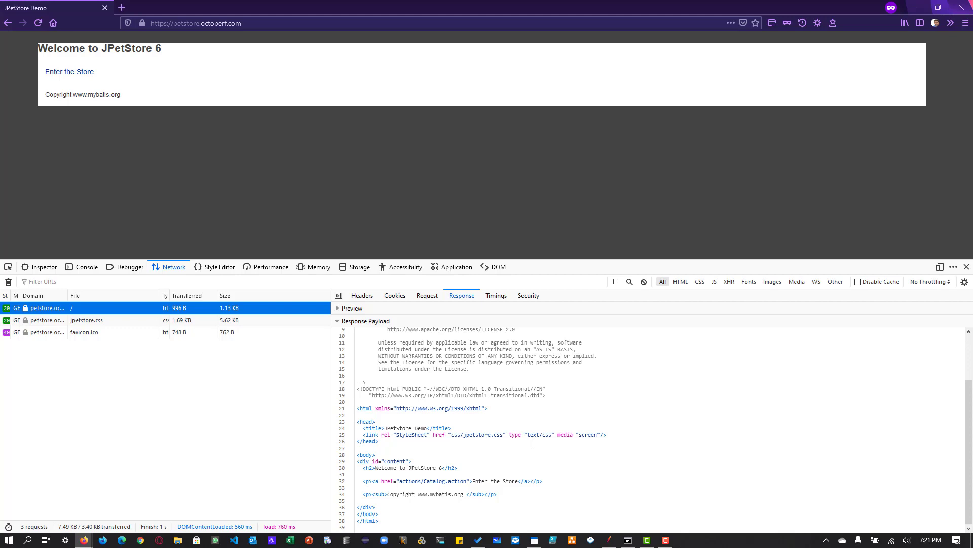
pyautogui.click(427, 296)
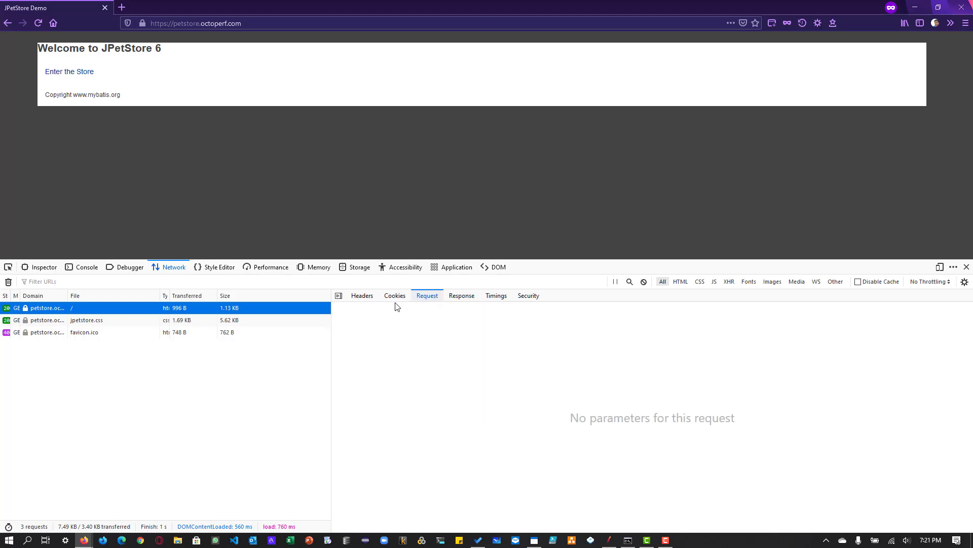
pyautogui.click(373, 299)
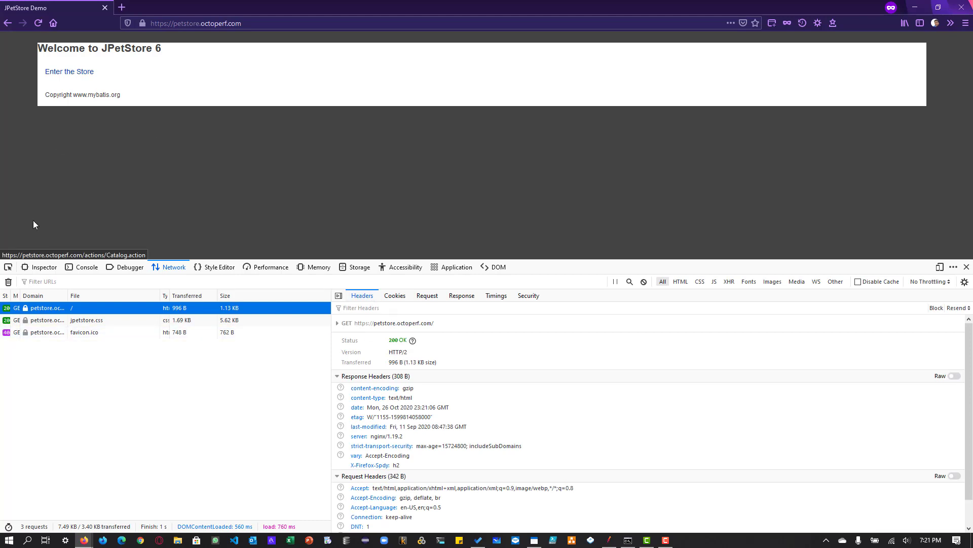
# - Clear the network log, enter the store and show the details of the captured Catalog.action request
pyautogui.click(9, 282)
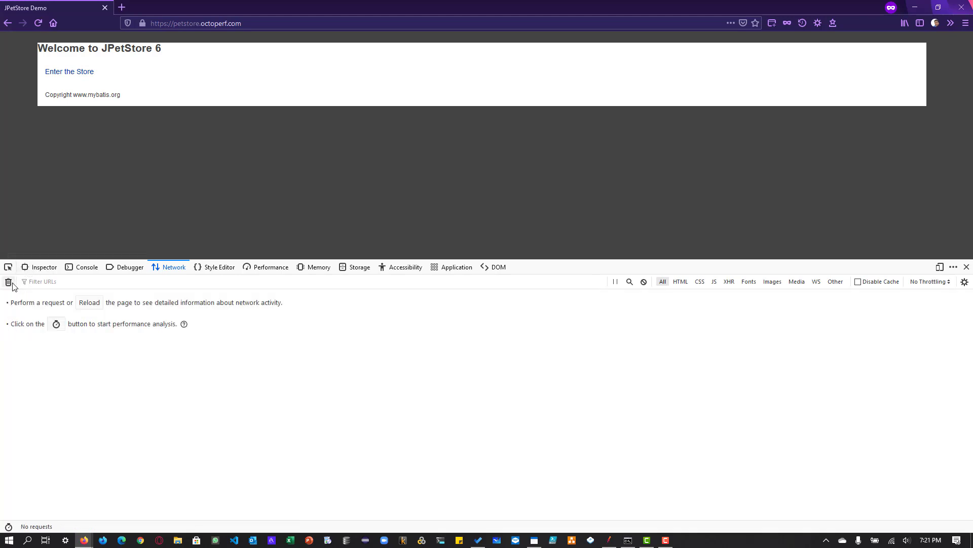
pyautogui.click(61, 74)
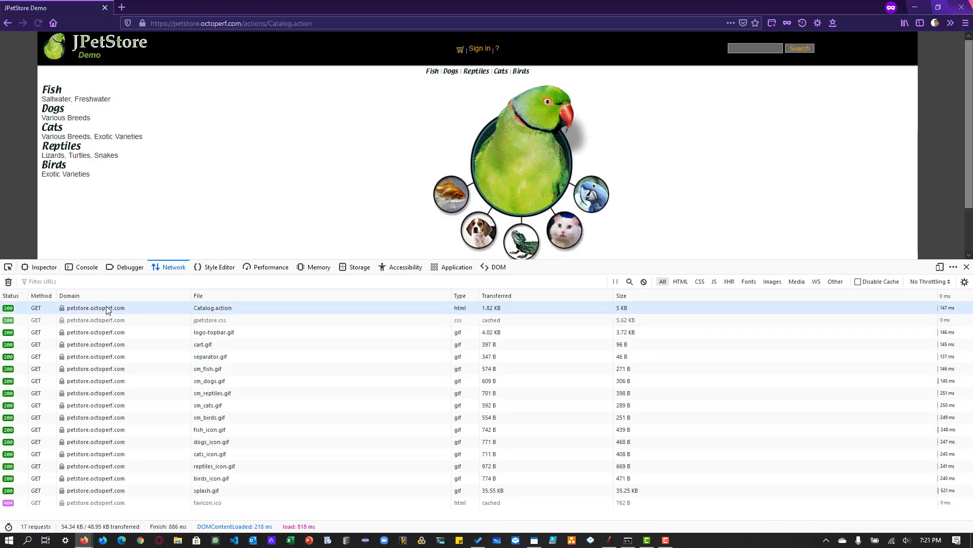
pyautogui.click(107, 308)
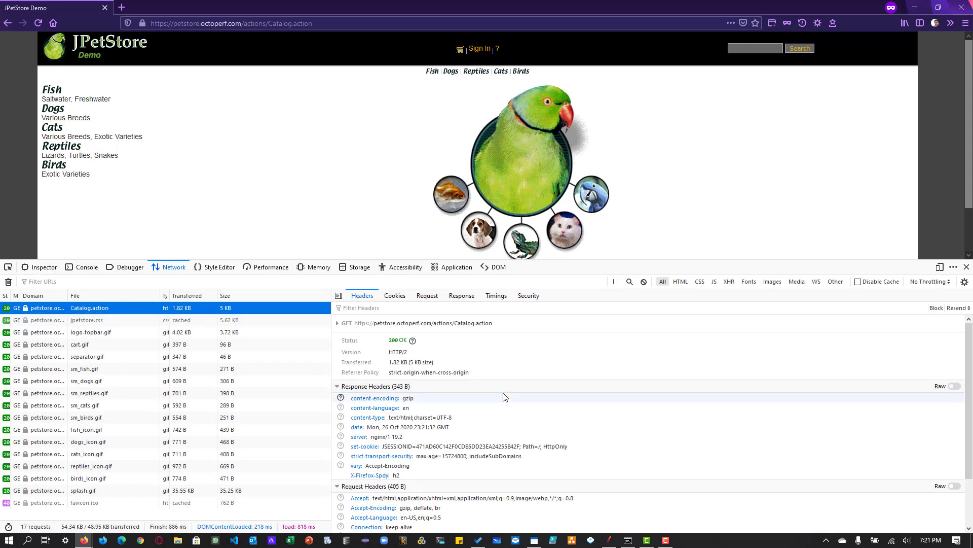
# - Examine the response and request headers of the Catalog.action request and expand its URL details
pyautogui.scroll(-2, 505, 397)
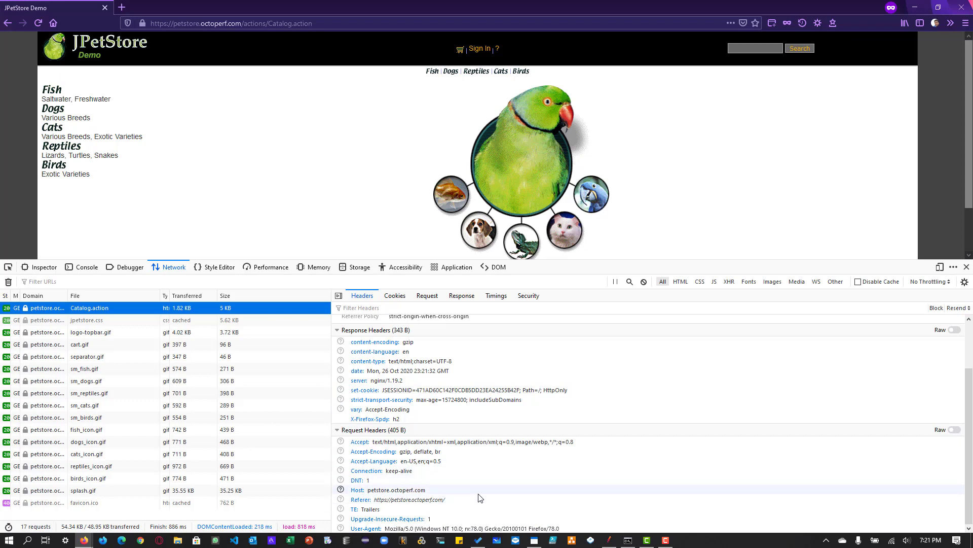
pyautogui.scroll(2, 481, 498)
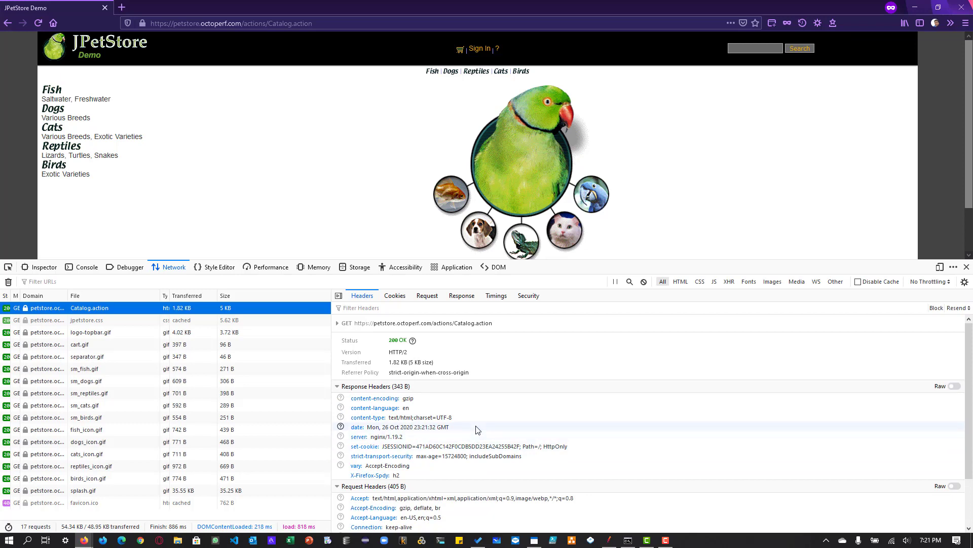
pyautogui.click(338, 324)
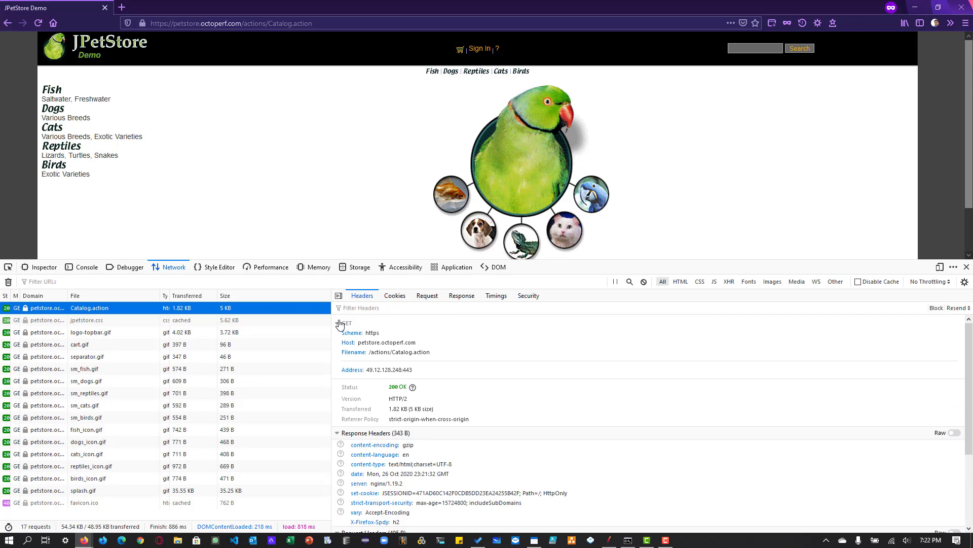
# - Examine the Catalog.action response payload and highlight the jsessionid value in the logo link
pyautogui.click(461, 295)
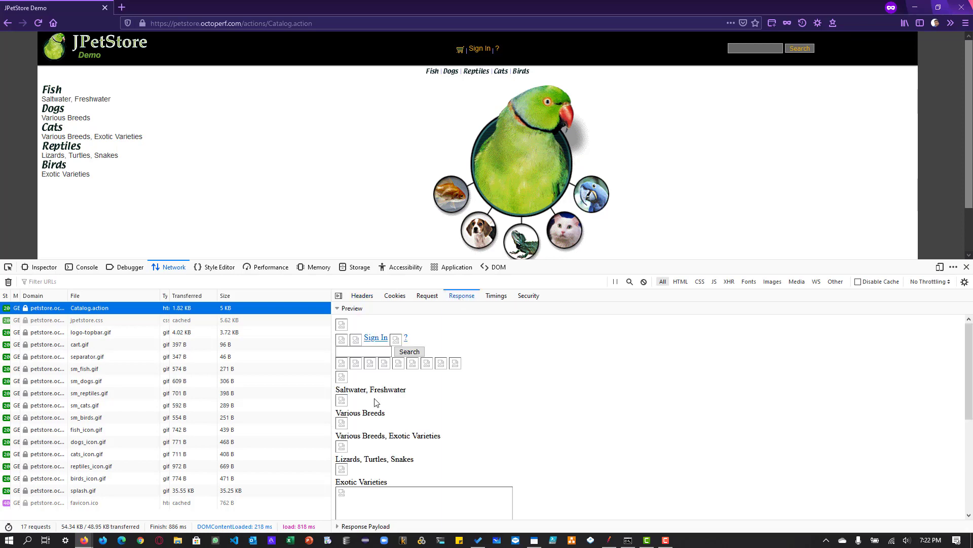
pyautogui.click(361, 527)
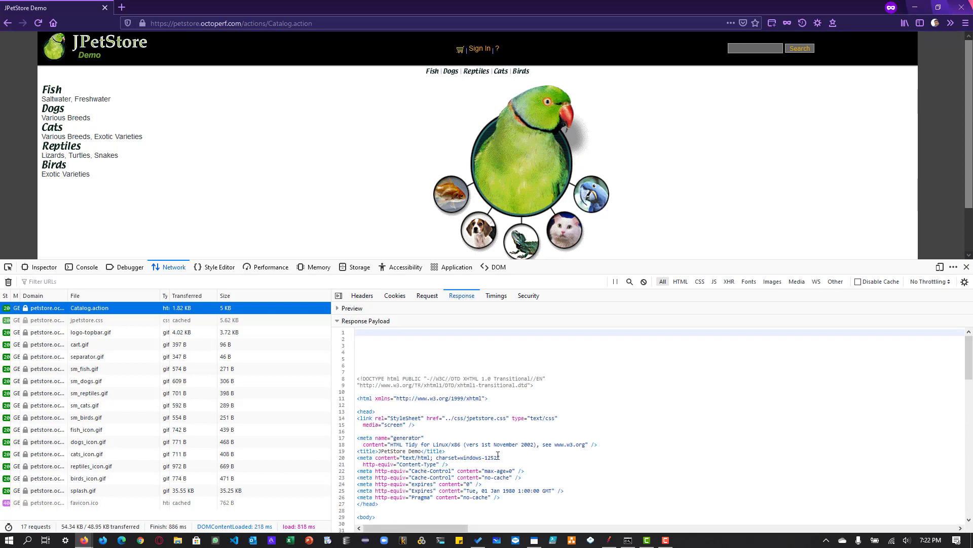
pyautogui.scroll(-13, 498, 456)
pyautogui.scroll(13, 498, 456)
pyautogui.scroll(-3, 498, 456)
pyautogui.doubleClick(594, 491)
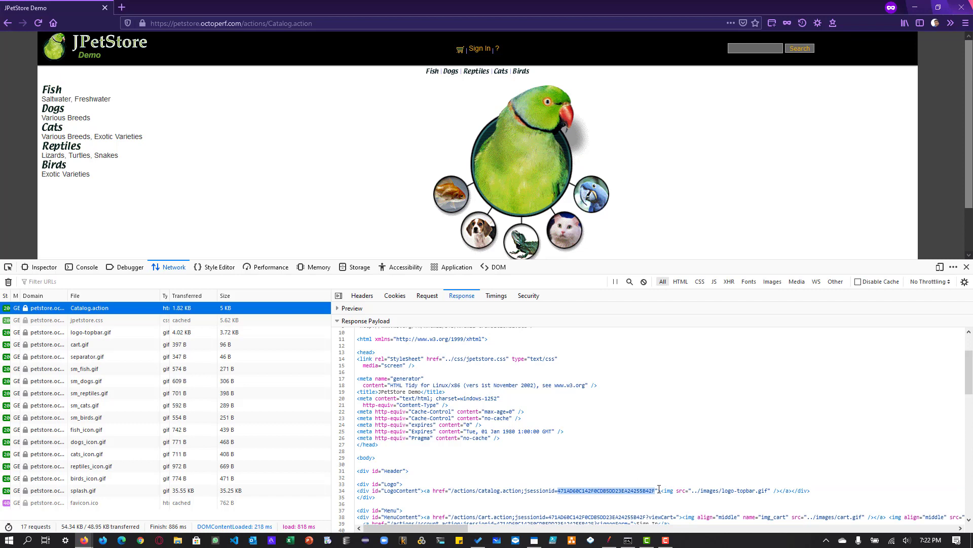
# - Copy the logo link's Catalog.action path, including its session ID, into a new Notepad document
pyautogui.moveTo(658, 490); pyautogui.dragTo(454, 492)
pyautogui.hotkey('ctrl', 'c')
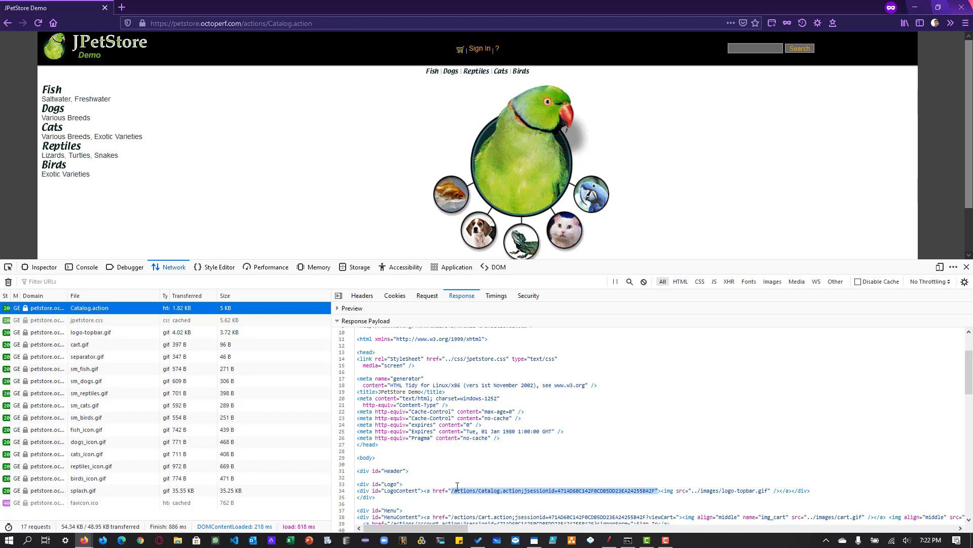
pyautogui.press('super+r')
pyautogui.write('notep')
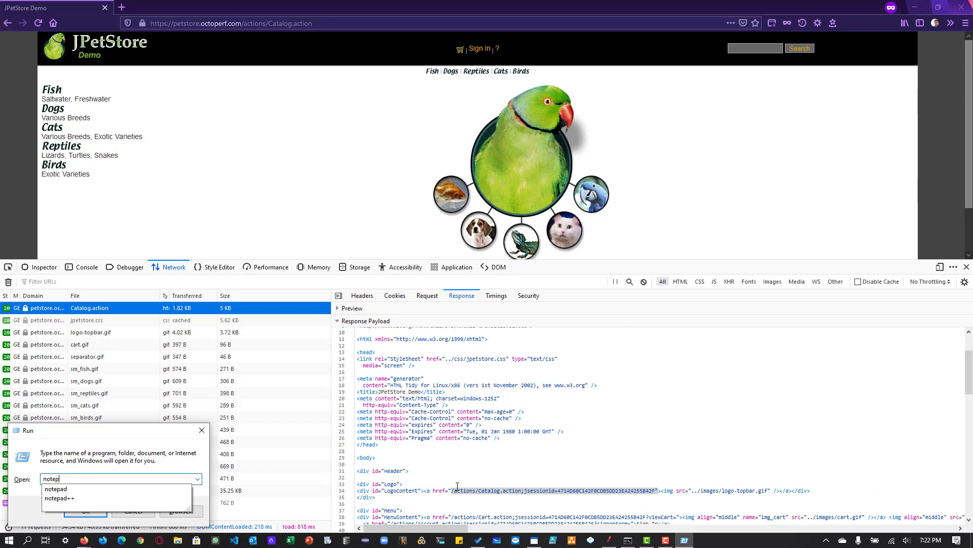
pyautogui.write('ad')
pyautogui.press('Return')
pyautogui.hotkey('ctrl', 'v')
pyautogui.press('Return')
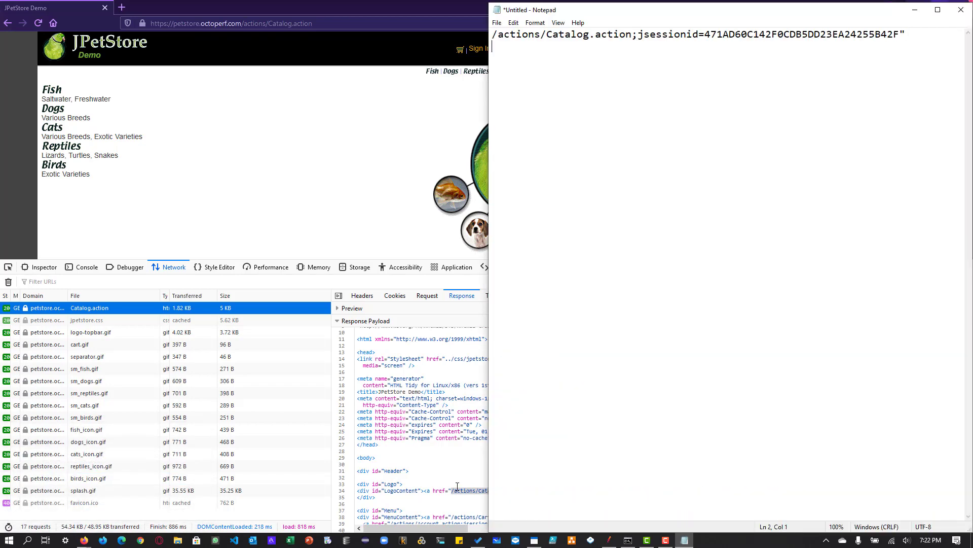
# - Switch back to Firefox, clear the network log, load the Sign In page and select its Account.action request
pyautogui.hotkey('alt', 'Tab')
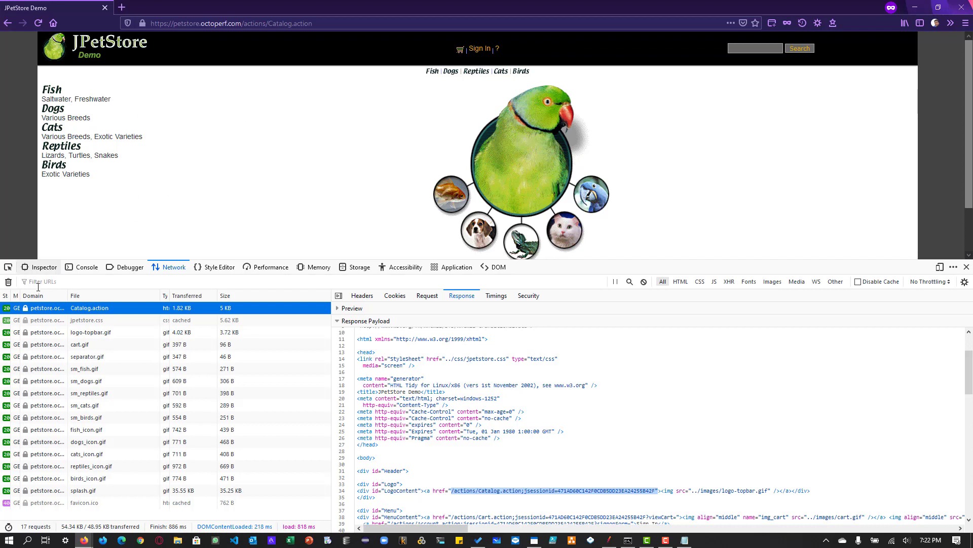
pyautogui.click(8, 281)
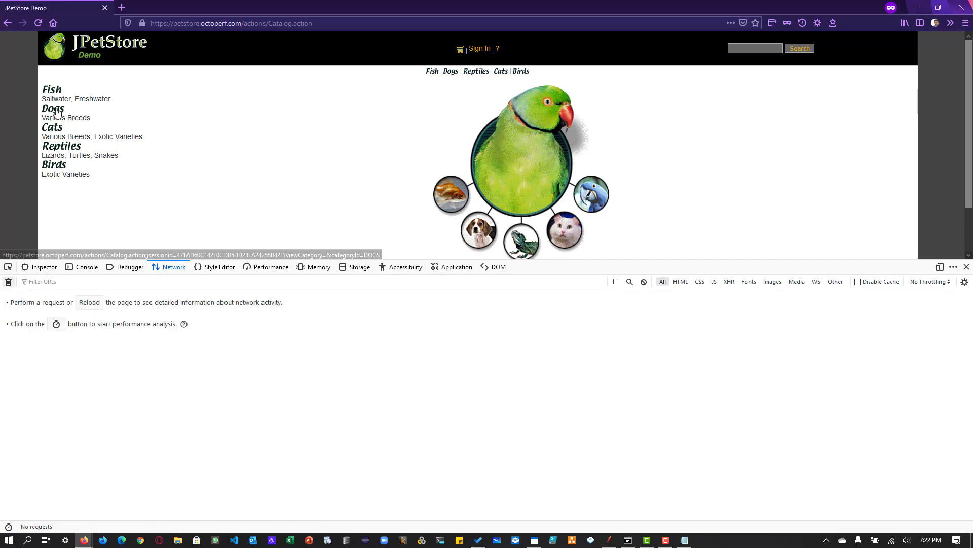
pyautogui.click(477, 50)
pyautogui.click(513, 134)
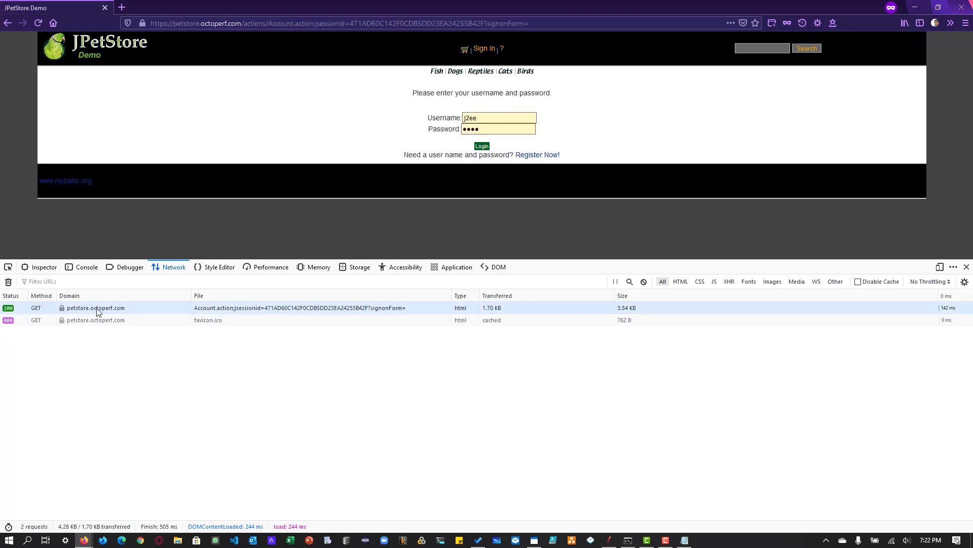
pyautogui.click(135, 311)
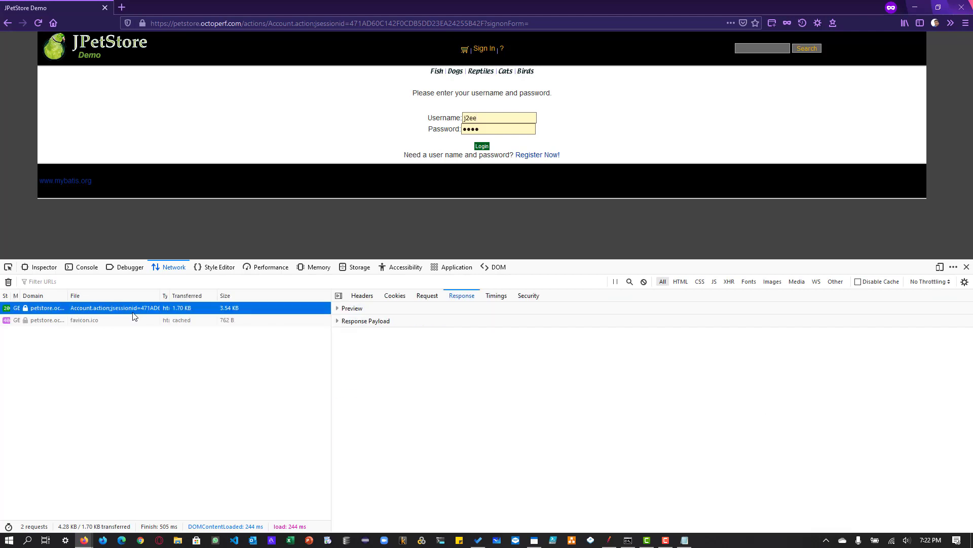
# - Examine the URL details and request headers of the Account.action request, collapsing its response headers
pyautogui.click(362, 295)
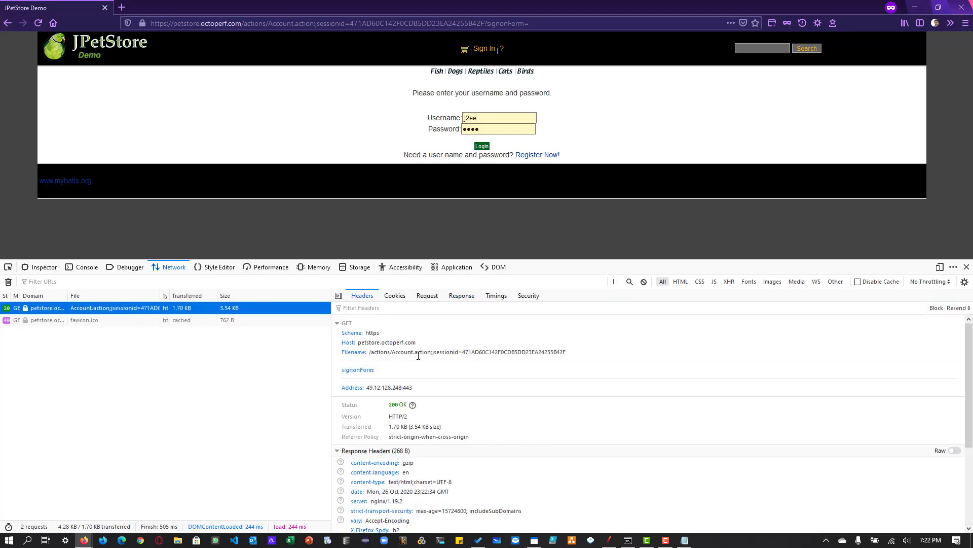
pyautogui.click(406, 451)
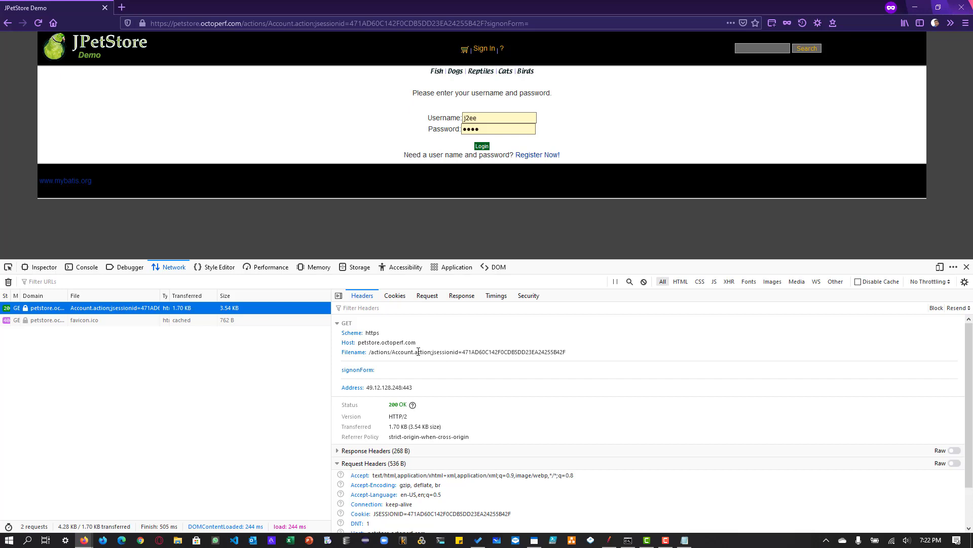
pyautogui.scroll(-1, 439, 391)
pyautogui.scroll(1, 437, 363)
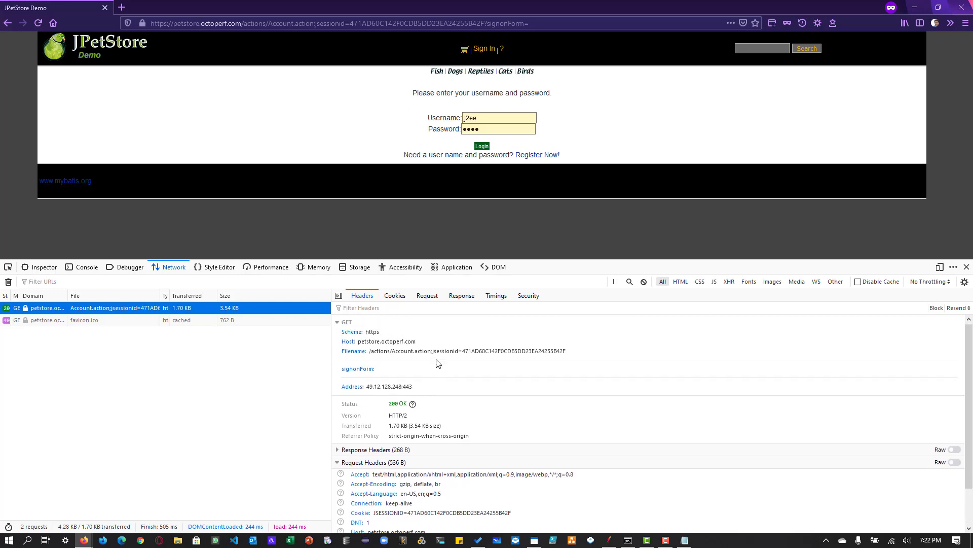
# - Examine the Account.action response payload and highlight the hidden _sourcePage values in the search and login forms
pyautogui.click(462, 296)
pyautogui.click(385, 321)
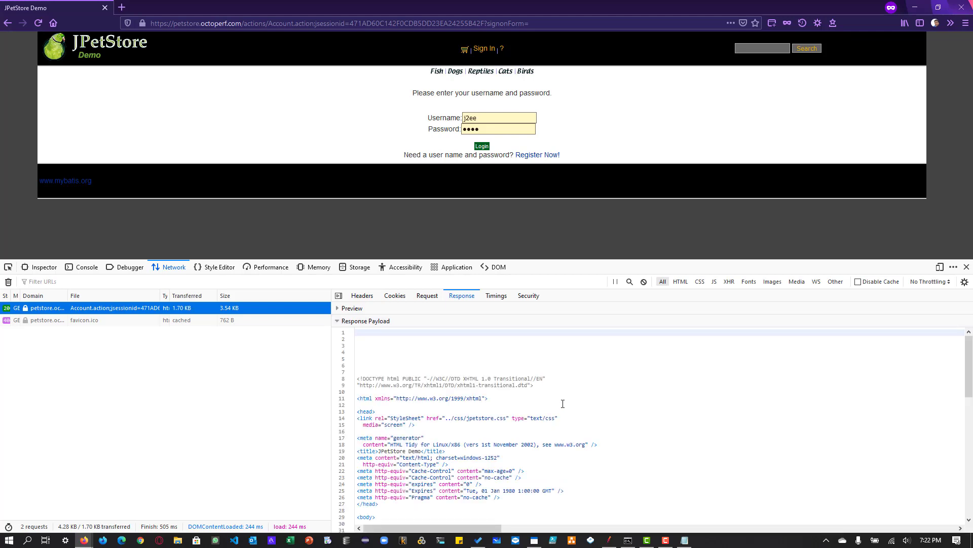
pyautogui.scroll(-5, 562, 400)
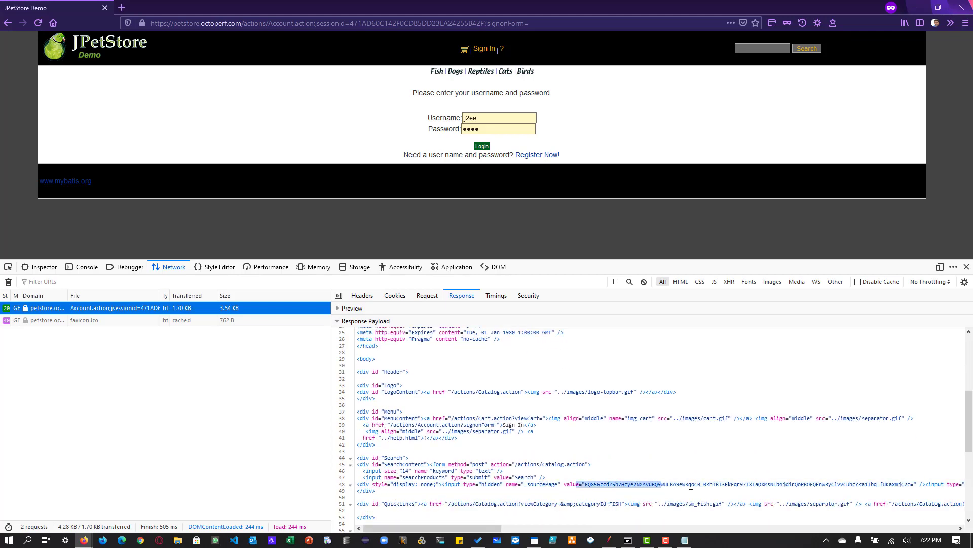
pyautogui.click(818, 479)
pyautogui.scroll(-6, 818, 479)
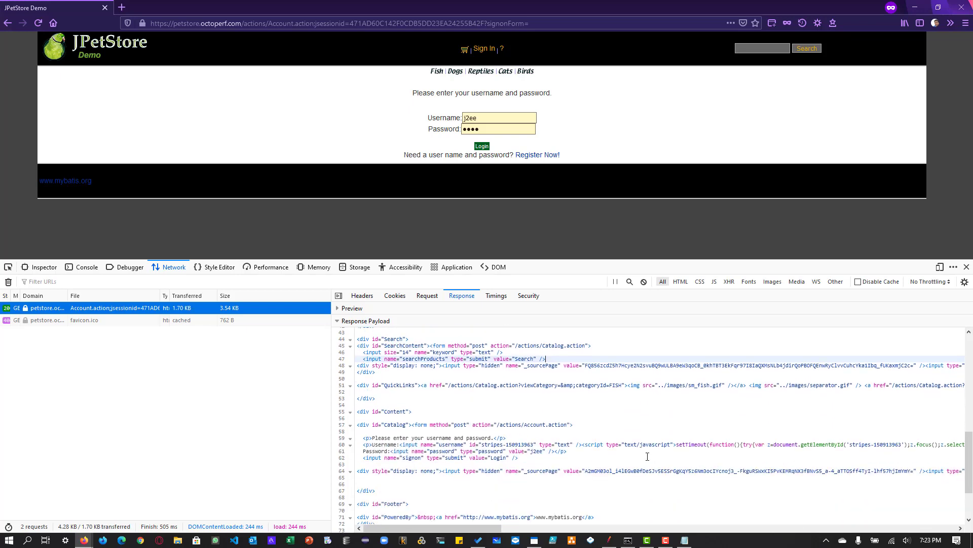
pyautogui.click(695, 412)
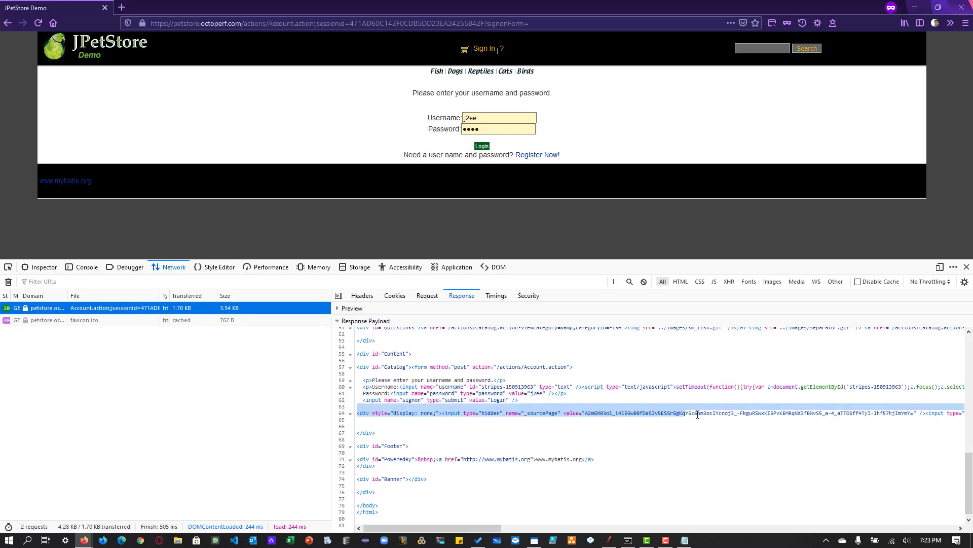
pyautogui.scroll(-1, 716, 434)
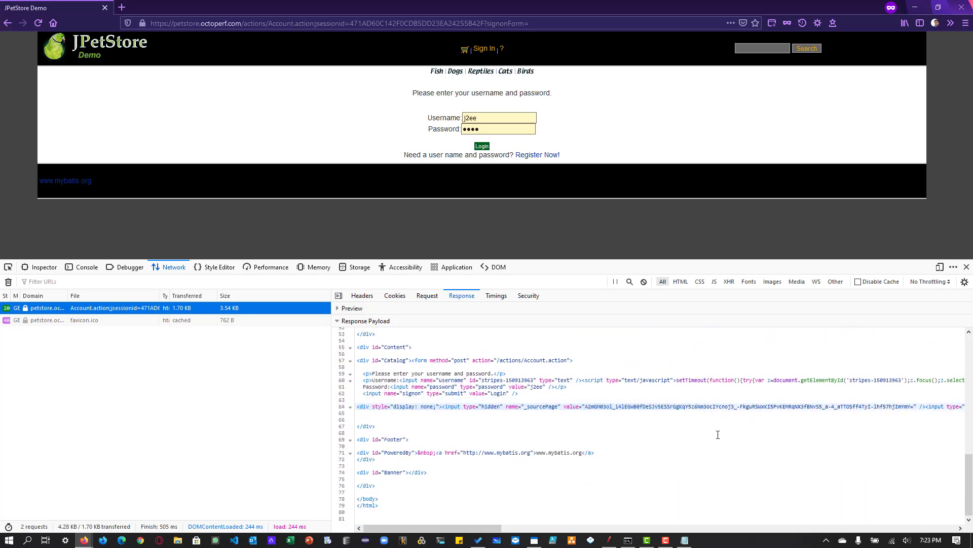
pyautogui.scroll(10, 718, 435)
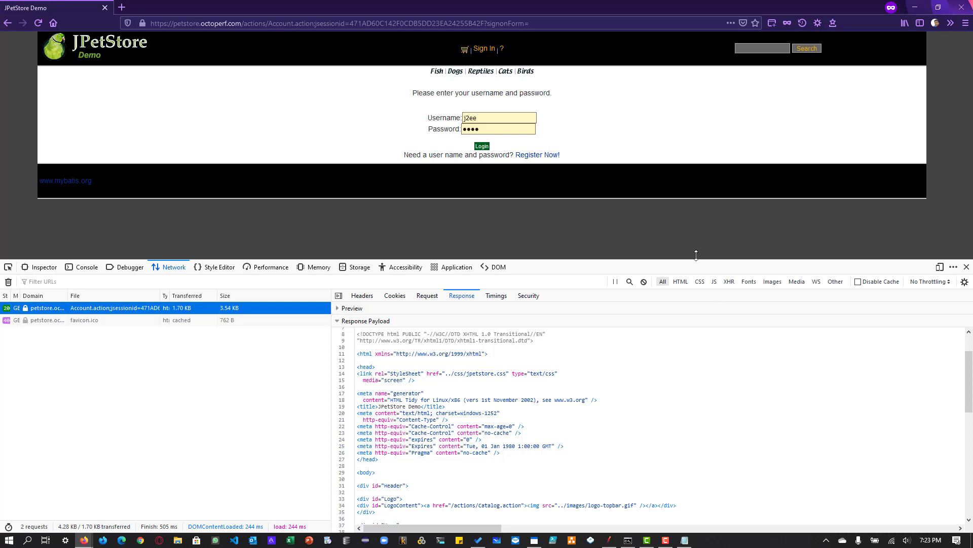
# - Clear the network log, log in with the prefilled credentials, and examine the headers of the Account.action POST request
pyautogui.click(8, 282)
pyautogui.click(481, 146)
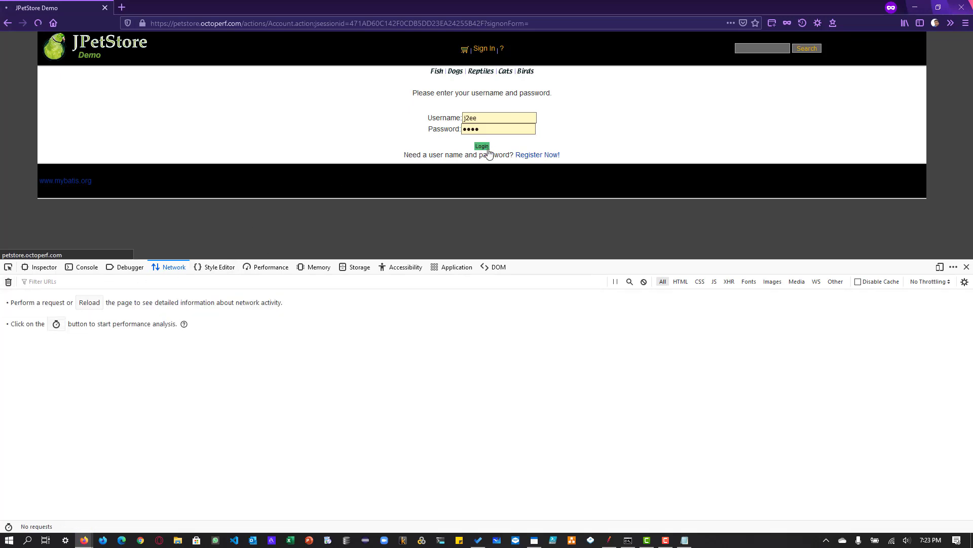
pyautogui.click(129, 310)
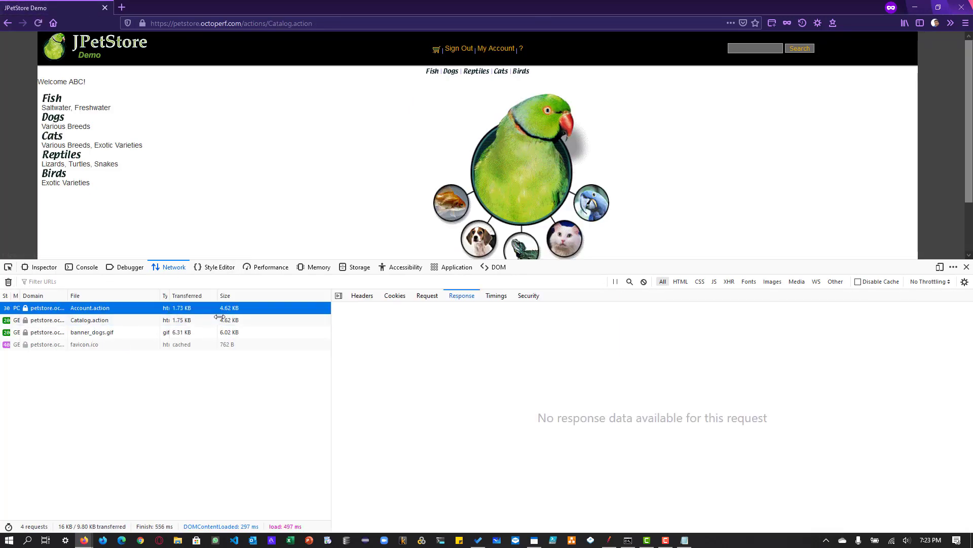
pyautogui.click(361, 297)
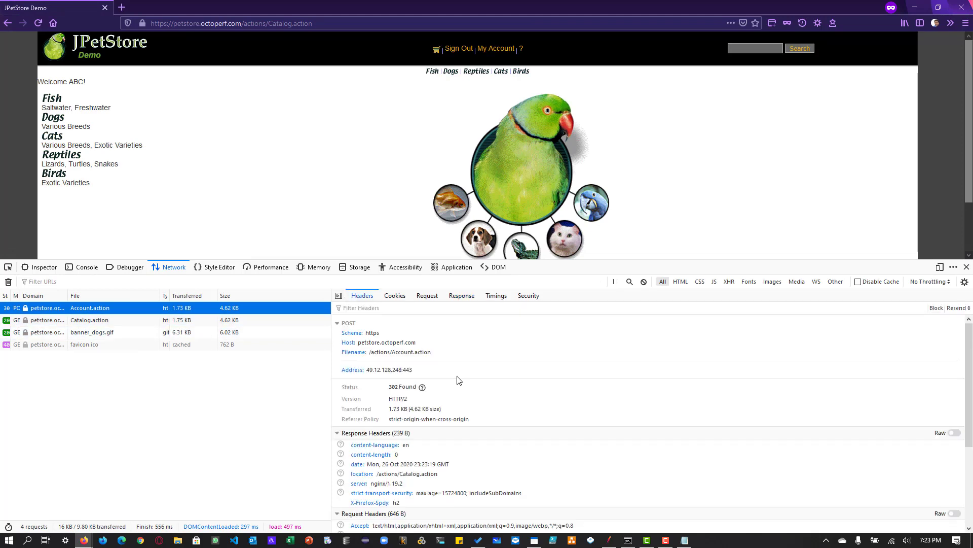
pyautogui.scroll(-2, 458, 380)
pyautogui.scroll(2, 458, 381)
# - Examine the response and request headers of the Catalog.action request following the login, and sign out of the store
pyautogui.click(146, 320)
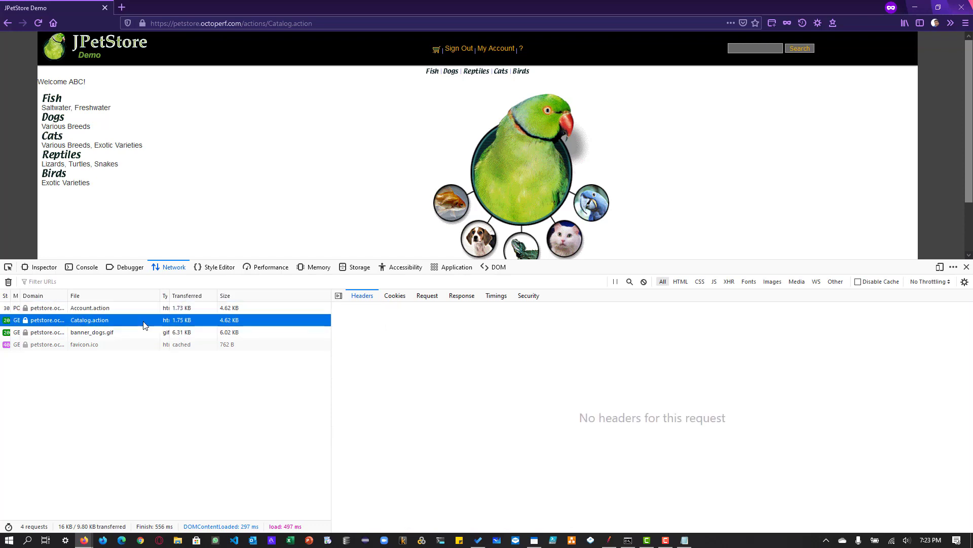
pyautogui.scroll(-4, 504, 451)
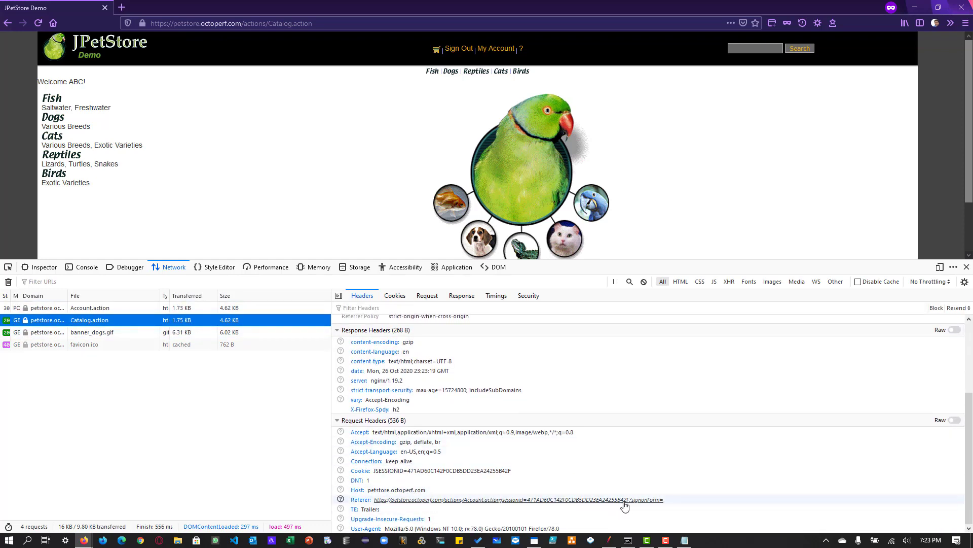
pyautogui.scroll(4, 621, 502)
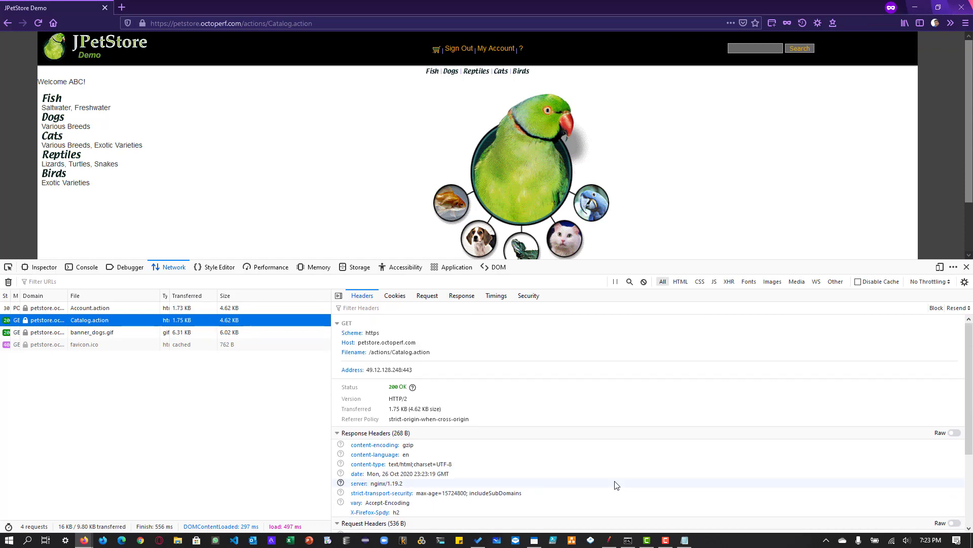
pyautogui.scroll(-4, 616, 485)
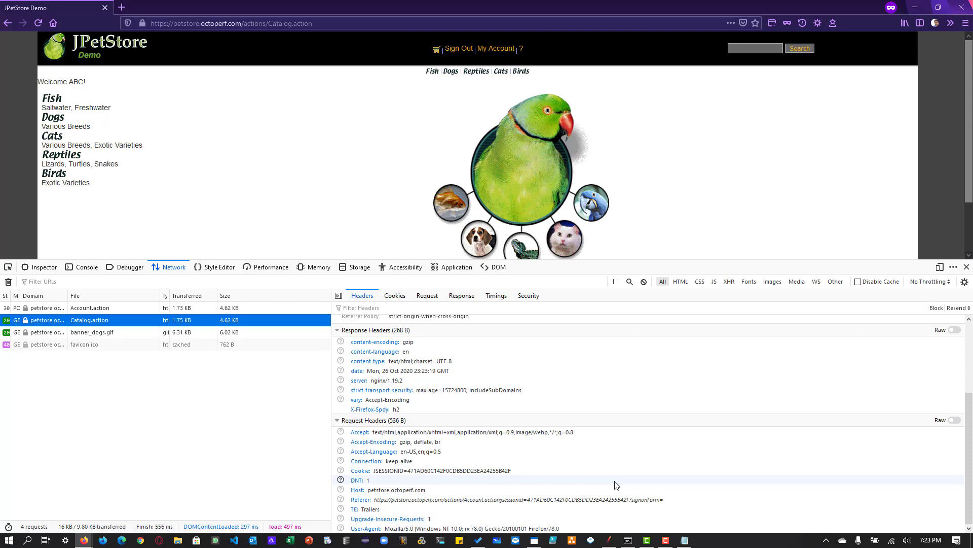
pyautogui.click(463, 49)
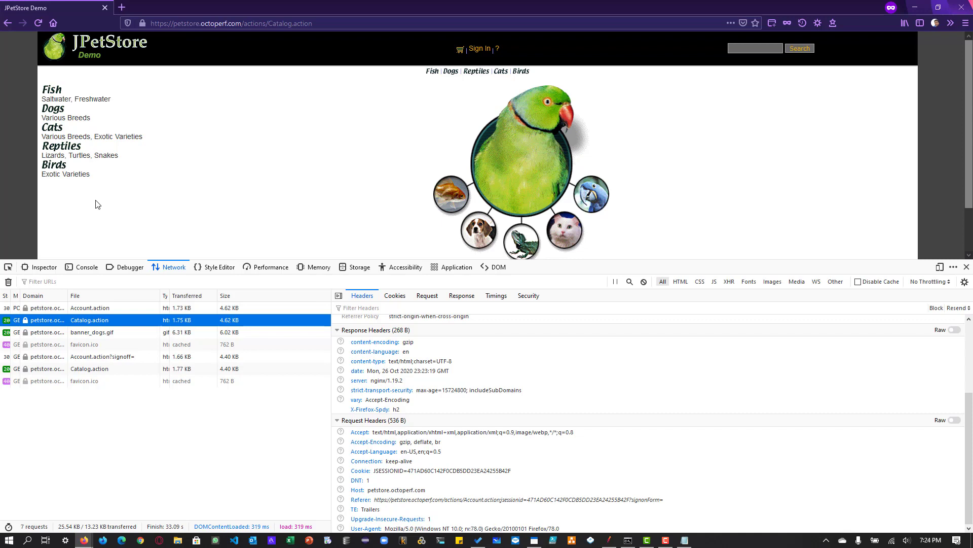
# - Find the proxy settings in Firefox's options and switch the connection to manual proxy configuration
pyautogui.click(817, 24)
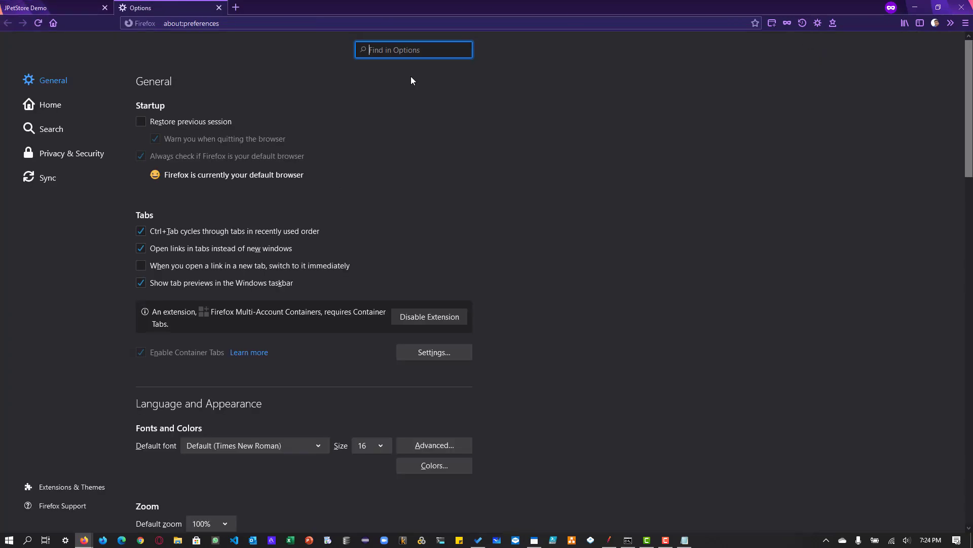
pyautogui.write('proxy')
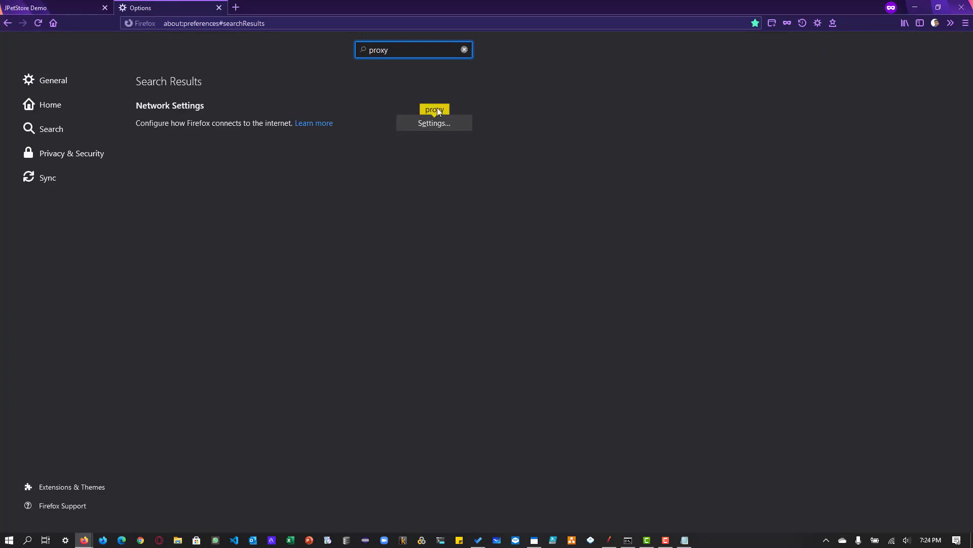
pyautogui.click(436, 121)
pyautogui.click(334, 167)
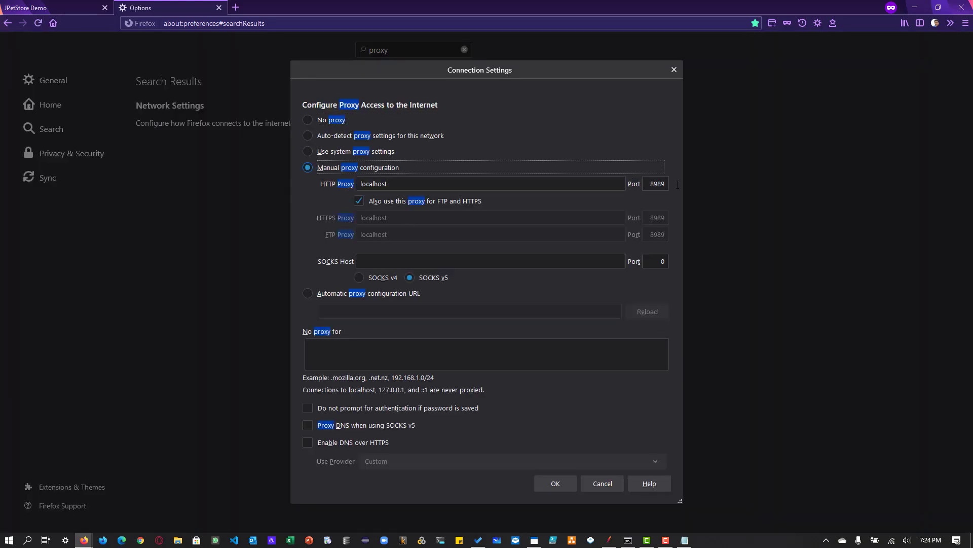
pyautogui.click(568, 479)
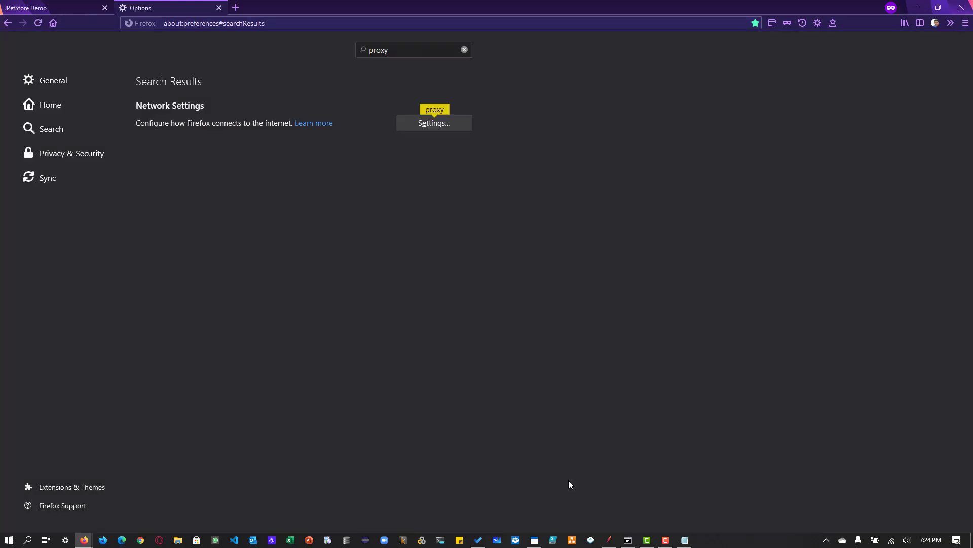
# - Close the Firefox options, the JPetStore page and the remaining browser tabs, and switch to JMeter
pyautogui.click(219, 8)
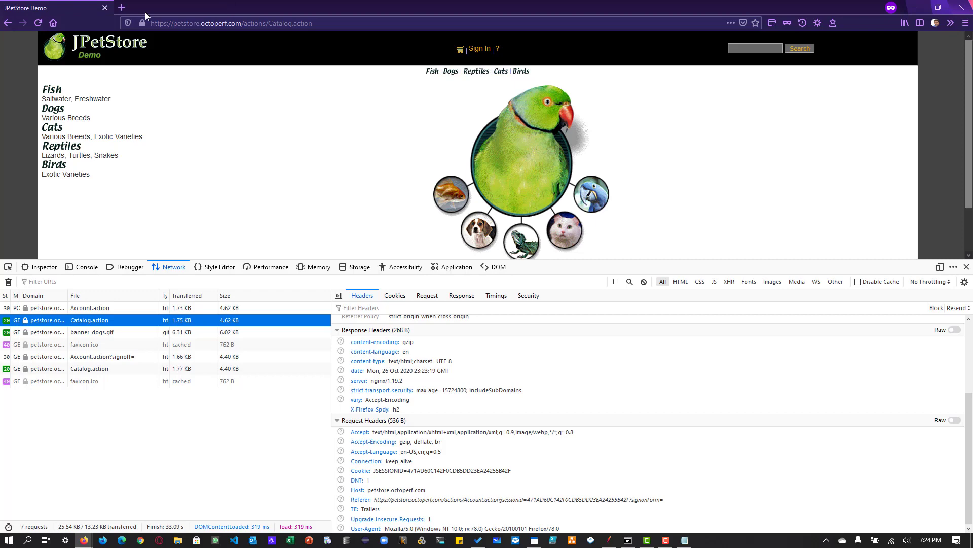
pyautogui.click(105, 8)
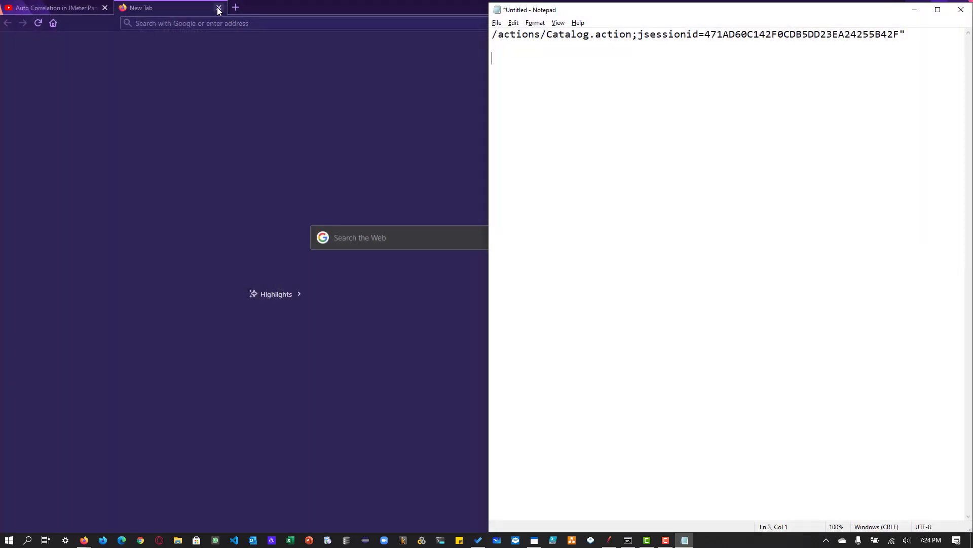
pyautogui.click(219, 8)
pyautogui.click(105, 7)
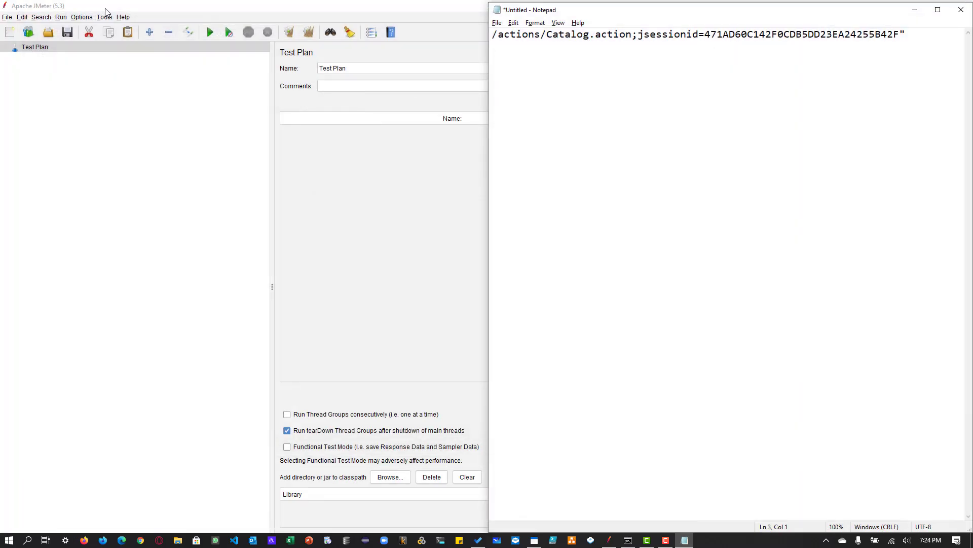
pyautogui.click(70, 128)
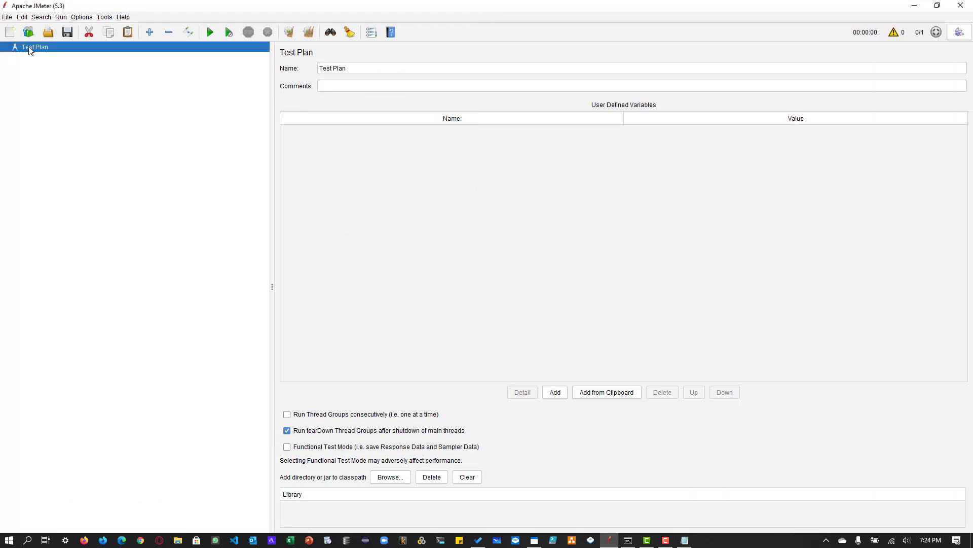
# - Add a Thread Group to the Test Plan
pyautogui.rightClick(29, 47)
pyautogui.moveTo(71, 51)
pyautogui.moveTo(213, 52)
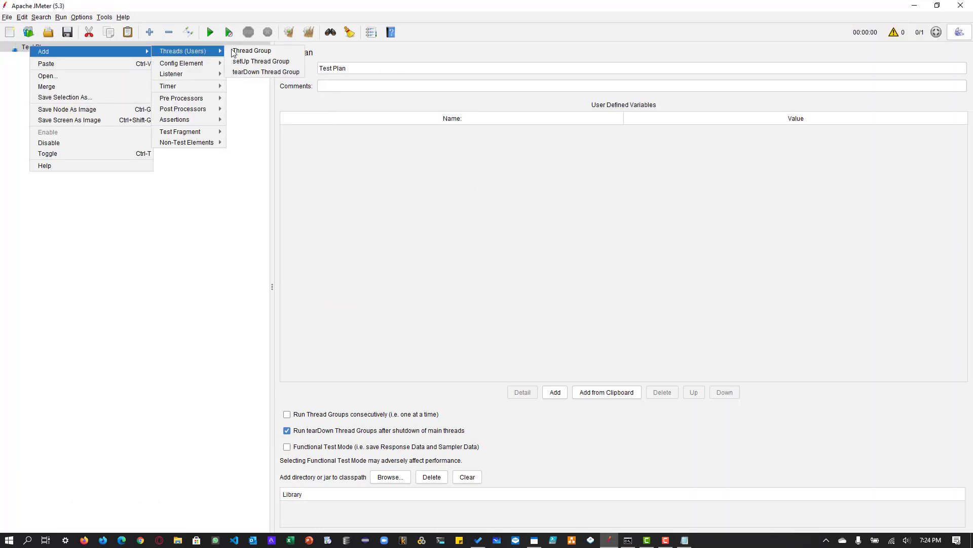
pyautogui.click(263, 49)
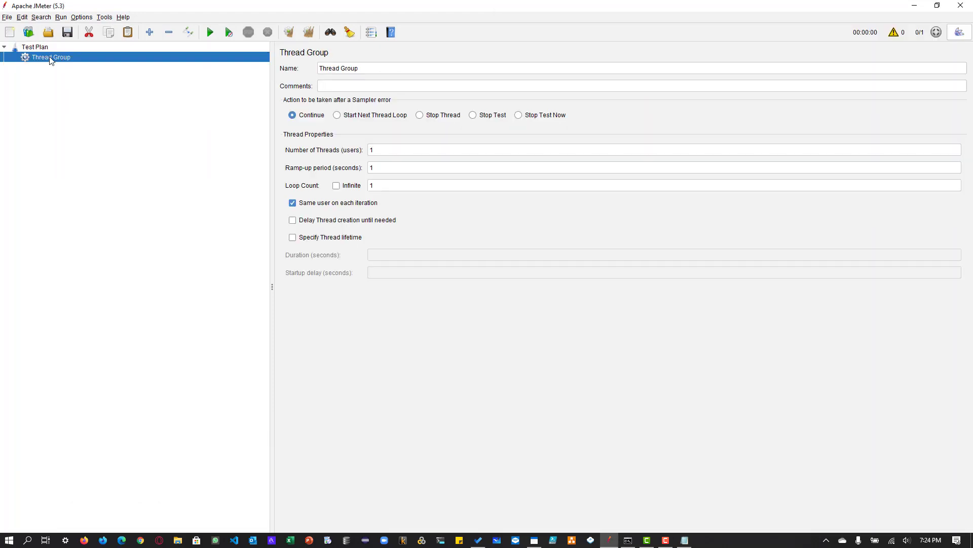
pyautogui.rightClick(51, 57)
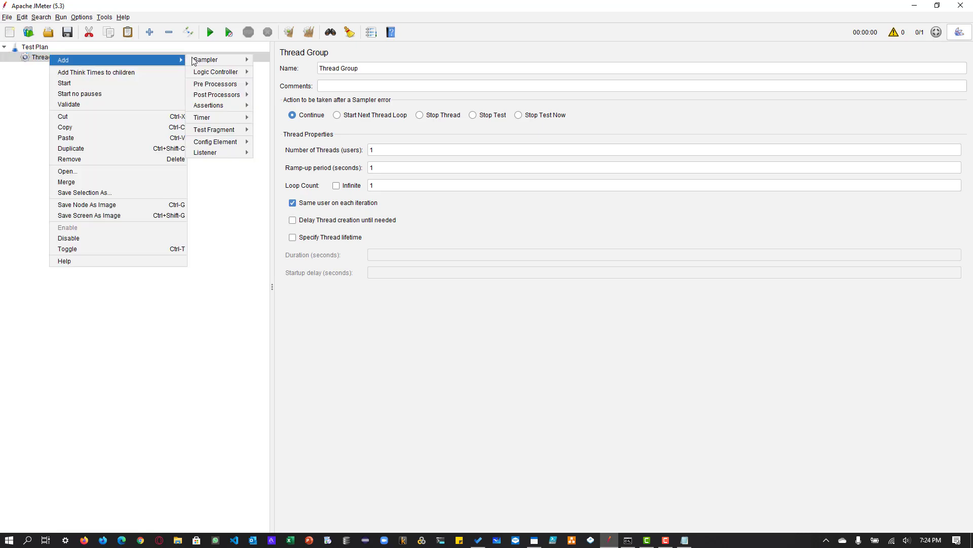
pyautogui.click(35, 47)
# - Add the bzm - Correlation Recorder non-test element to the Test Plan
pyautogui.click(34, 47)
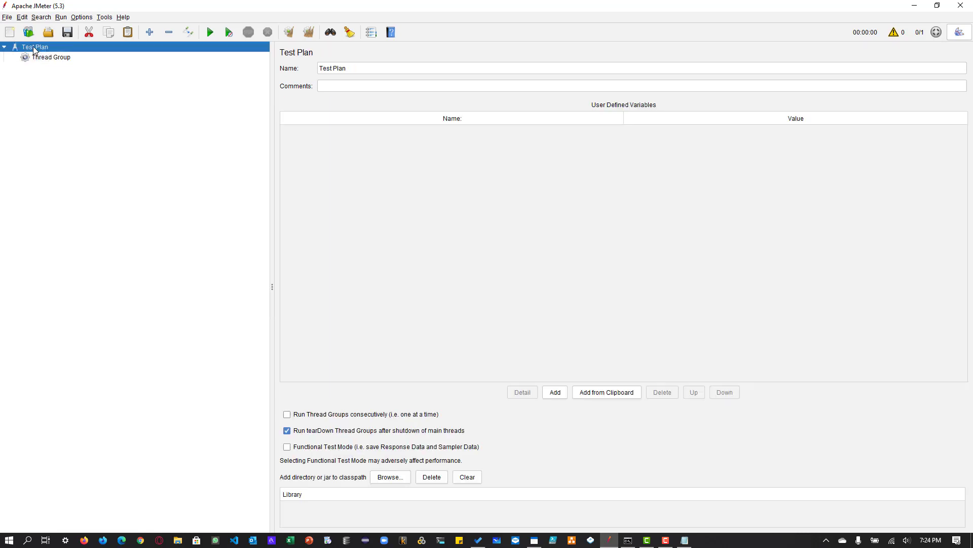
pyautogui.rightClick(34, 46)
pyautogui.moveTo(76, 52)
pyautogui.moveTo(195, 142)
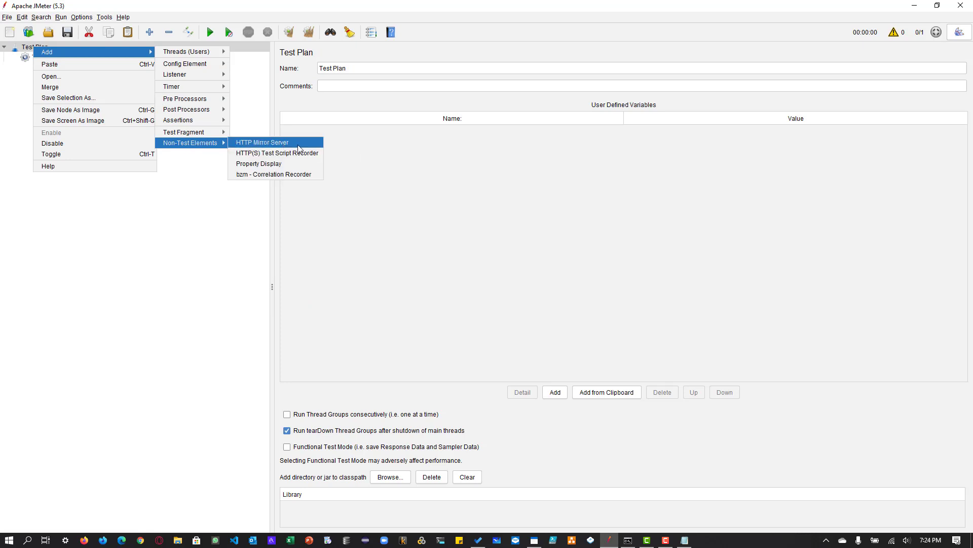
pyautogui.click(291, 175)
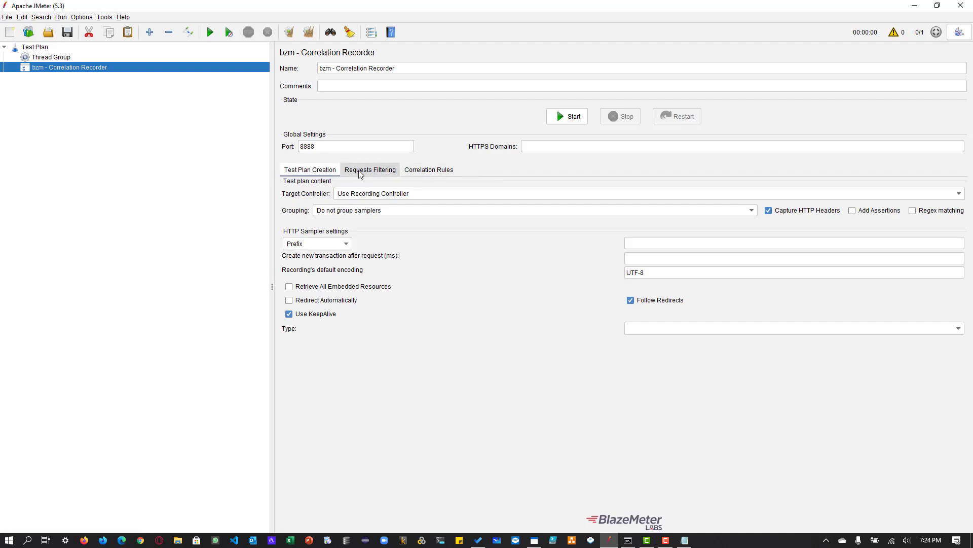
# - Add a blank entry to the recorder's URL Patterns to Include and open the Ditto clipboard history
pyautogui.click(425, 173)
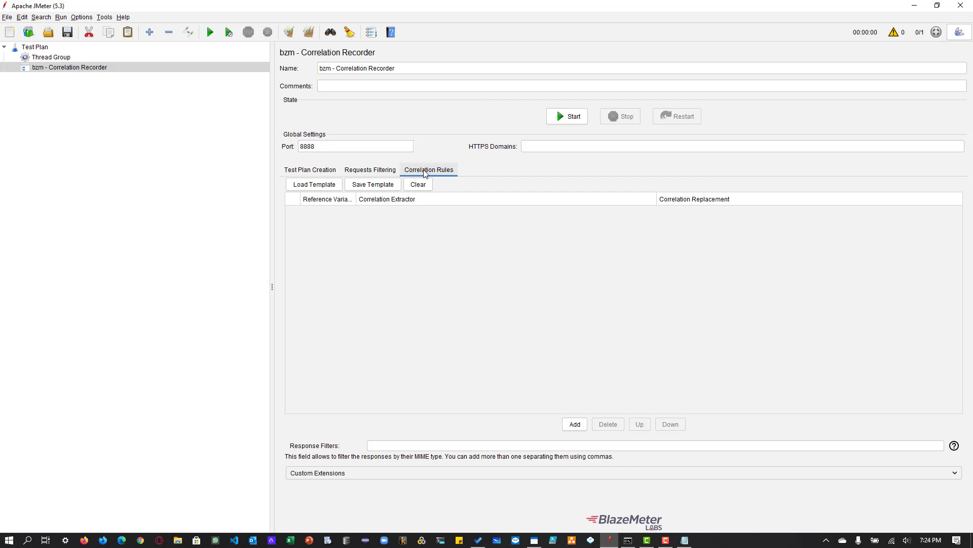
pyautogui.click(311, 170)
pyautogui.click(388, 171)
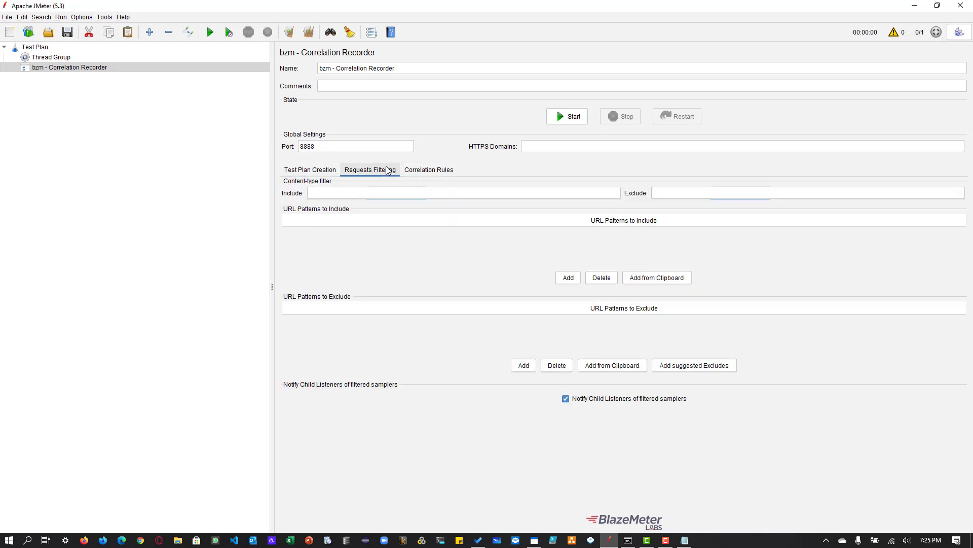
pyautogui.click(568, 278)
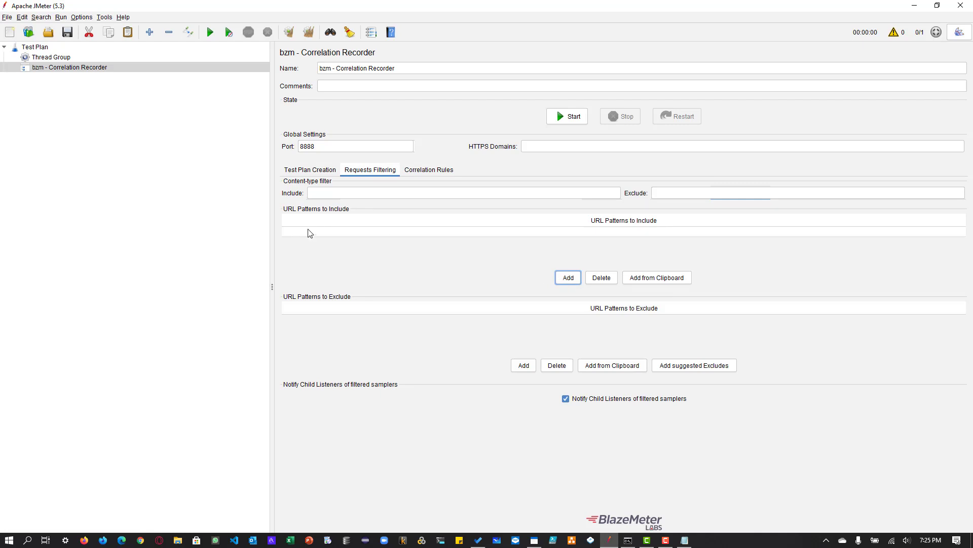
pyautogui.hotkey('ctrl', '`')
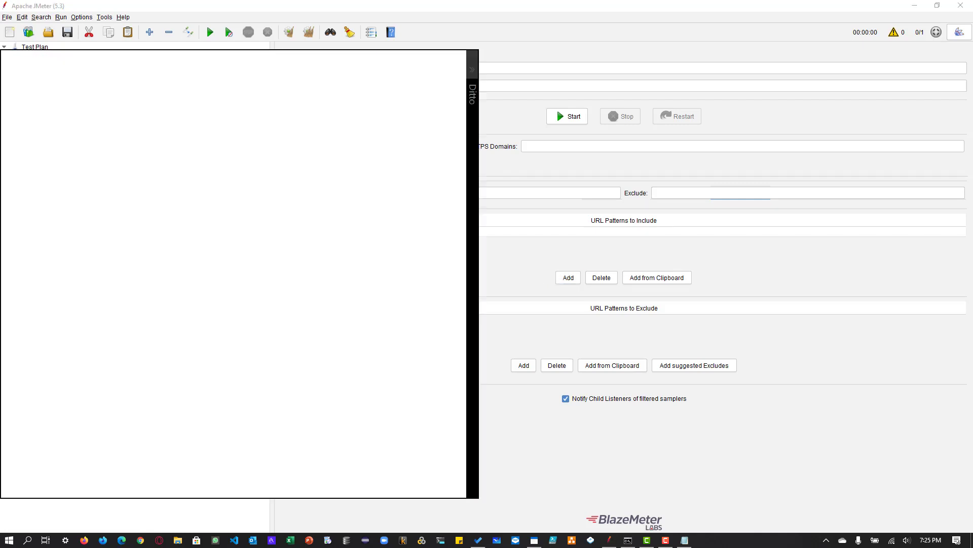
pyautogui.write('petstore')
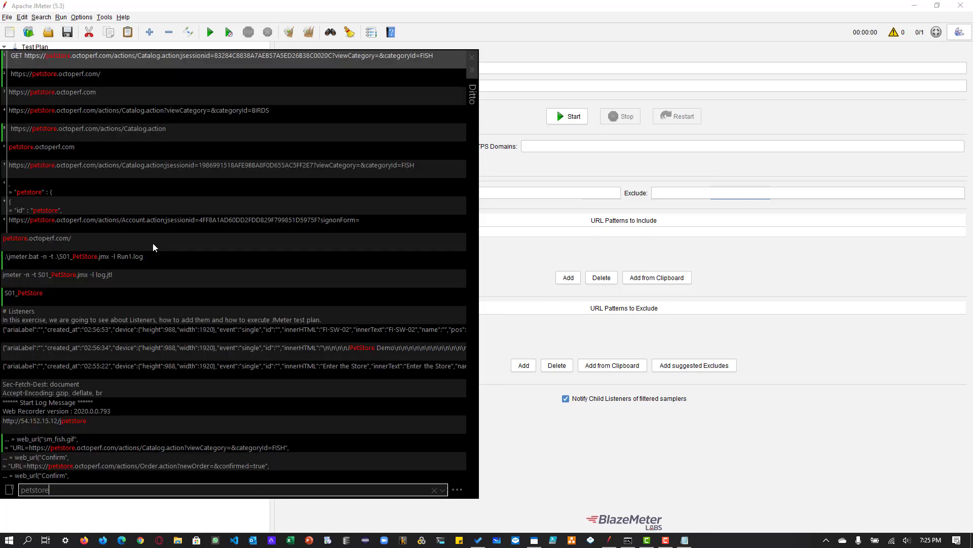
pyautogui.hotkey('ctrl', 'a')
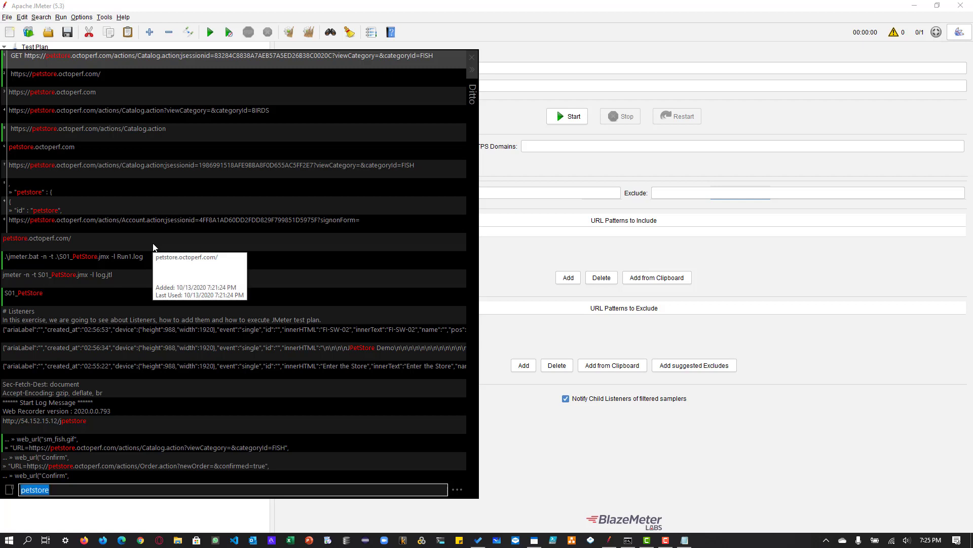
pyautogui.write('*')
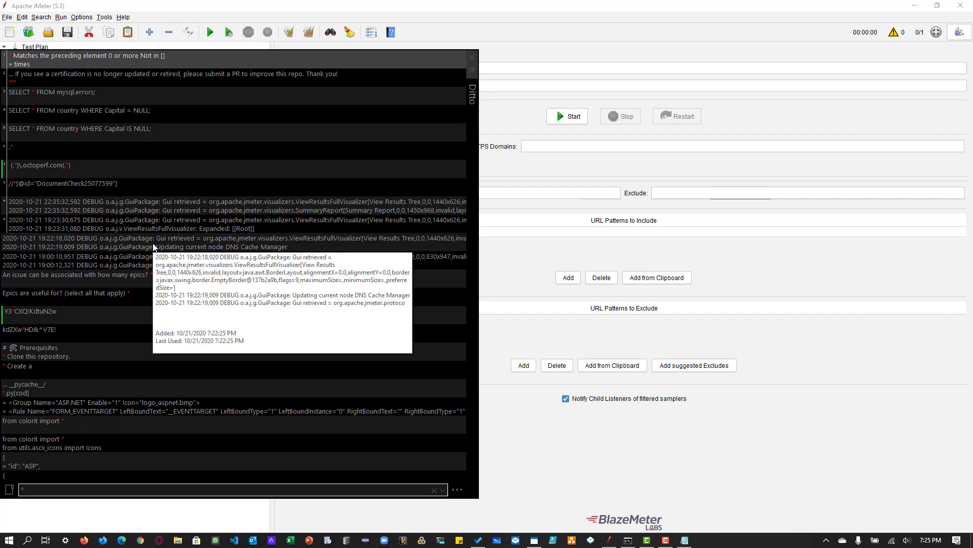
pyautogui.write('ty')
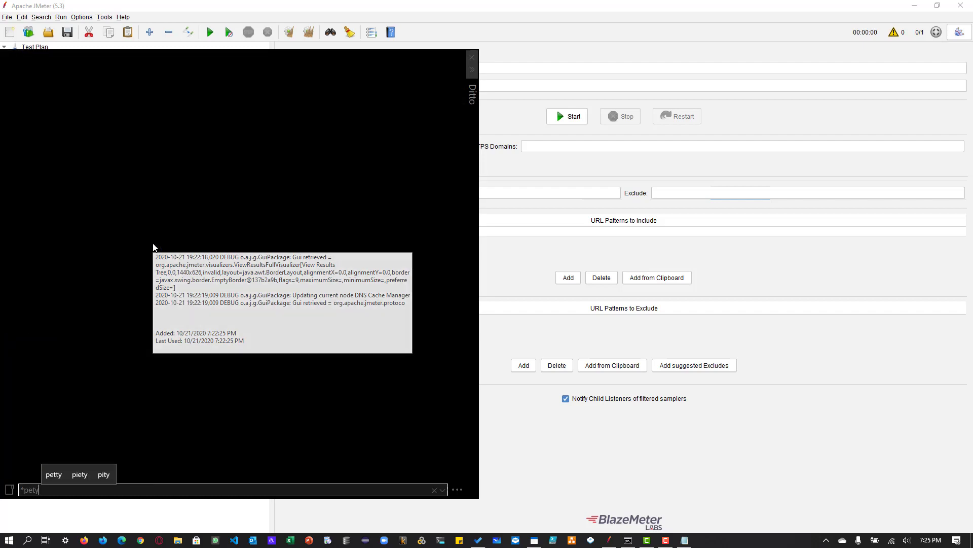
pyautogui.press('BackSpace')
pyautogui.press('BackSpace')
pyautogui.press('BackSpace')
pyautogui.press('BackSpace')
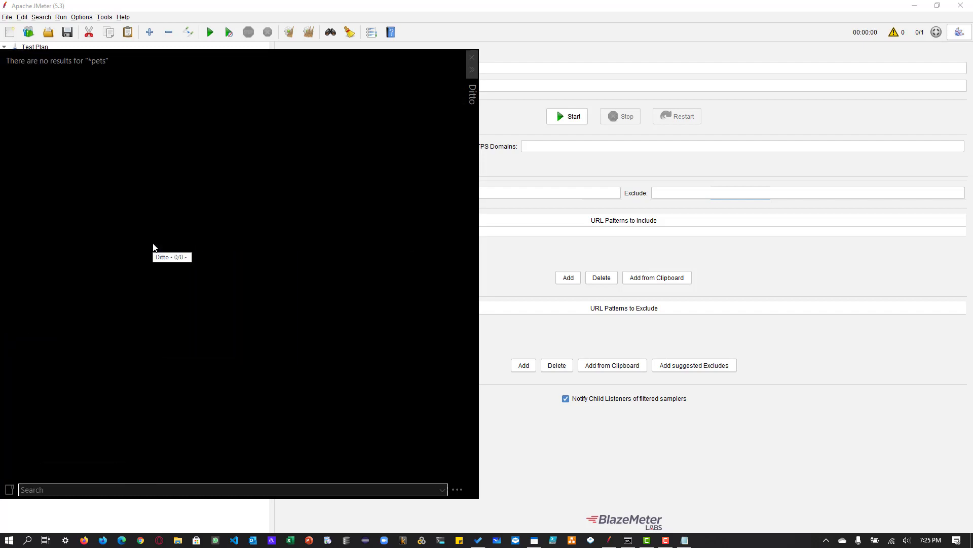
pyautogui.write('pets')
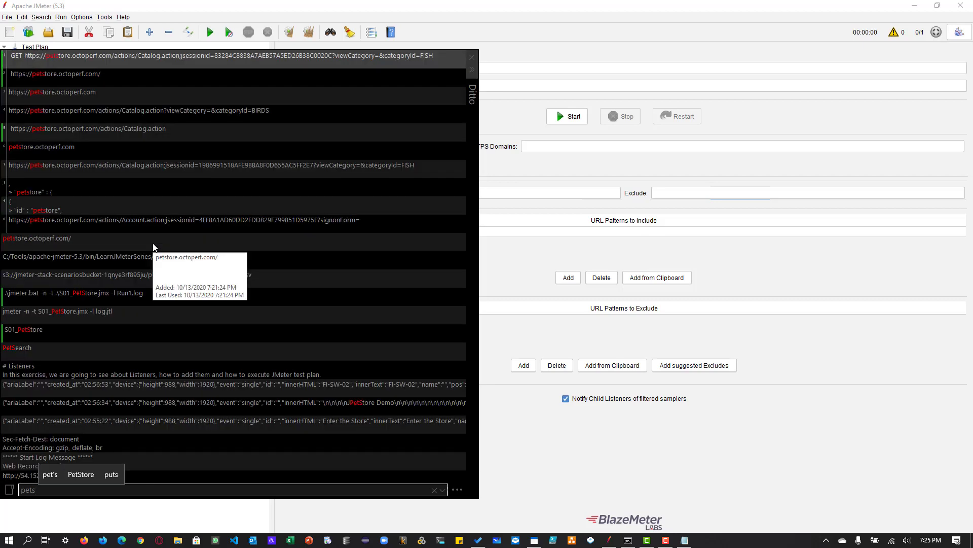
pyautogui.hotkey('ctrl', 'a')
pyautogui.write('*.octo')
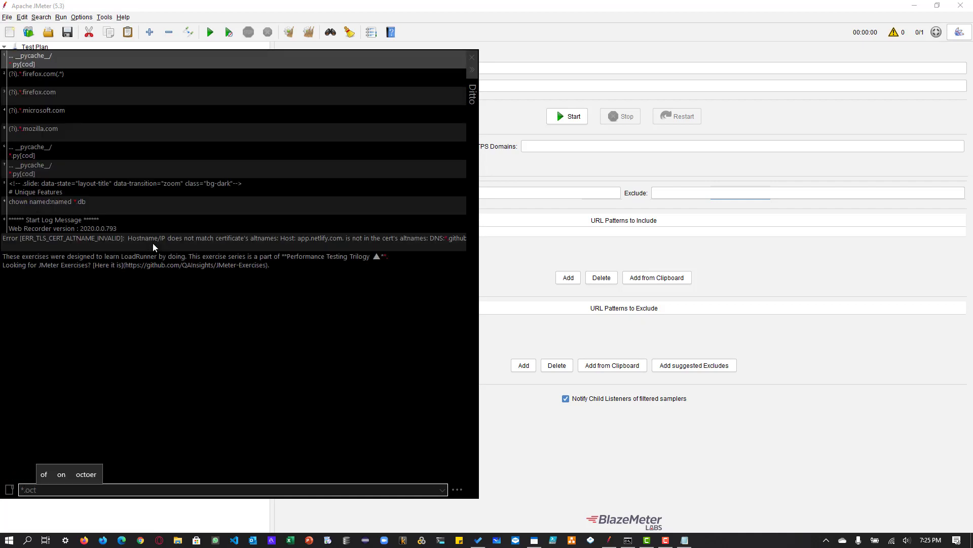
pyautogui.press('BackSpace')
pyautogui.press('BackSpace')
pyautogui.press('BackSpace')
pyautogui.press('BackSpace')
pyautogui.press('BackSpace')
pyautogui.press('BackSpace')
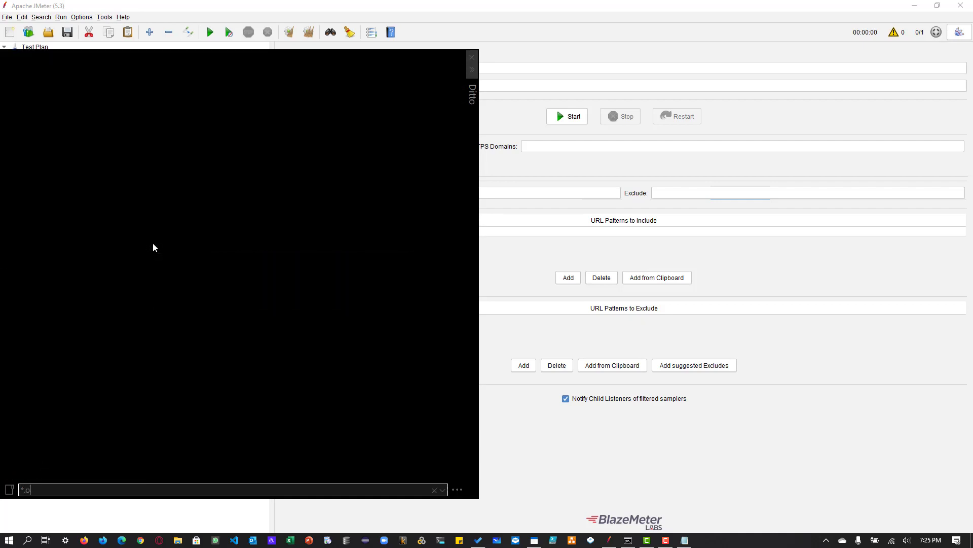
# - Find the octoperf clip, insert (.*)\.octoperf.com(.*) as the include URL pattern, and add the suggested exclude patterns
pyautogui.write('octoperf')
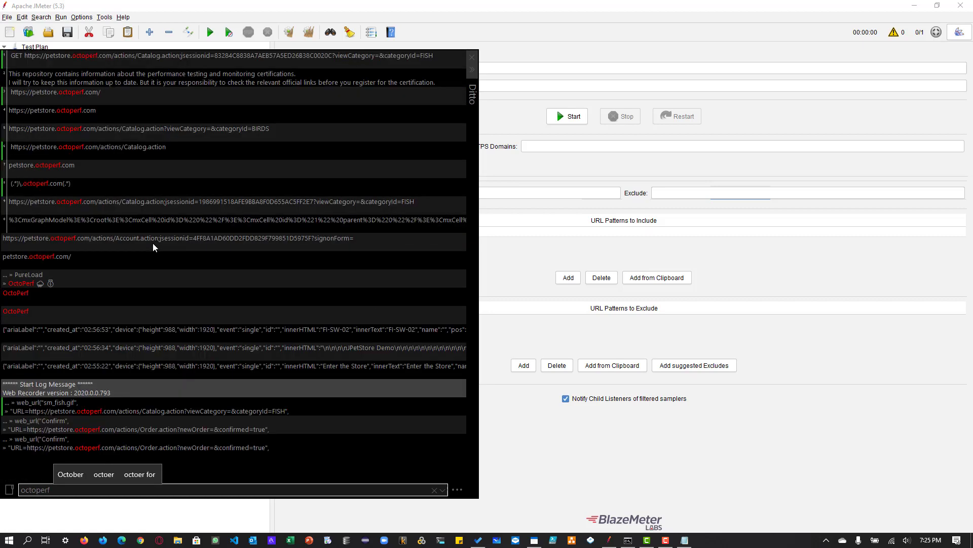
pyautogui.hscroll(-1, 148, 311)
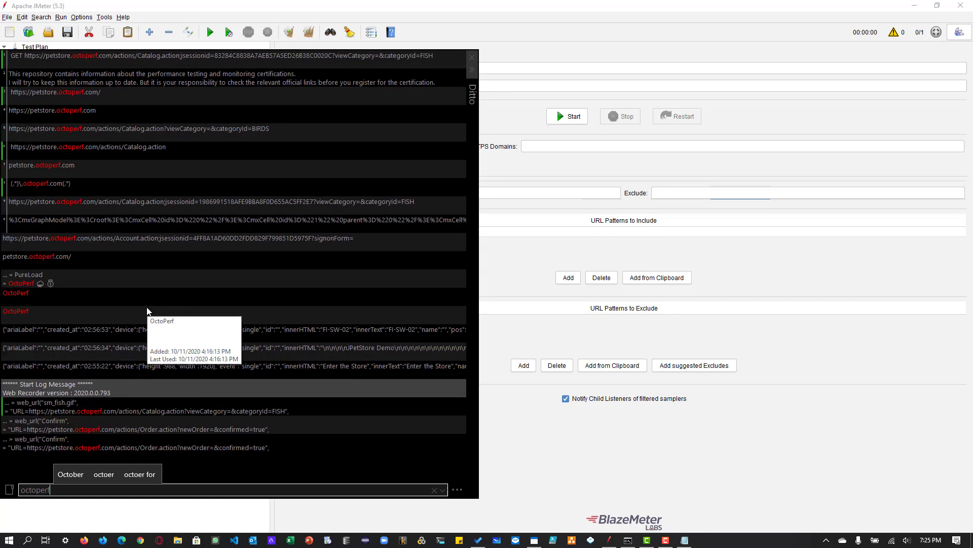
pyautogui.doubleClick(142, 188)
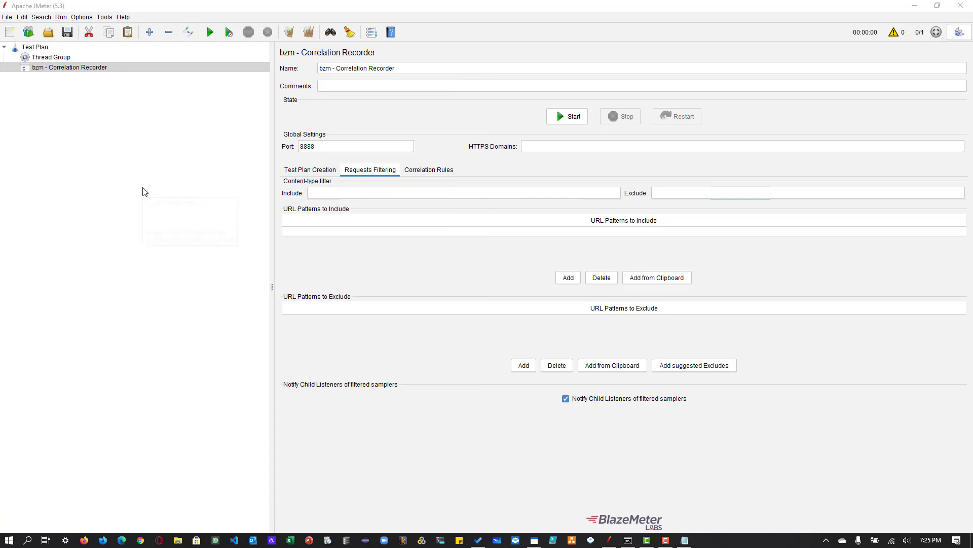
pyautogui.doubleClick(523, 229)
pyautogui.write('(.*)\\.octoperf.com(.*)')
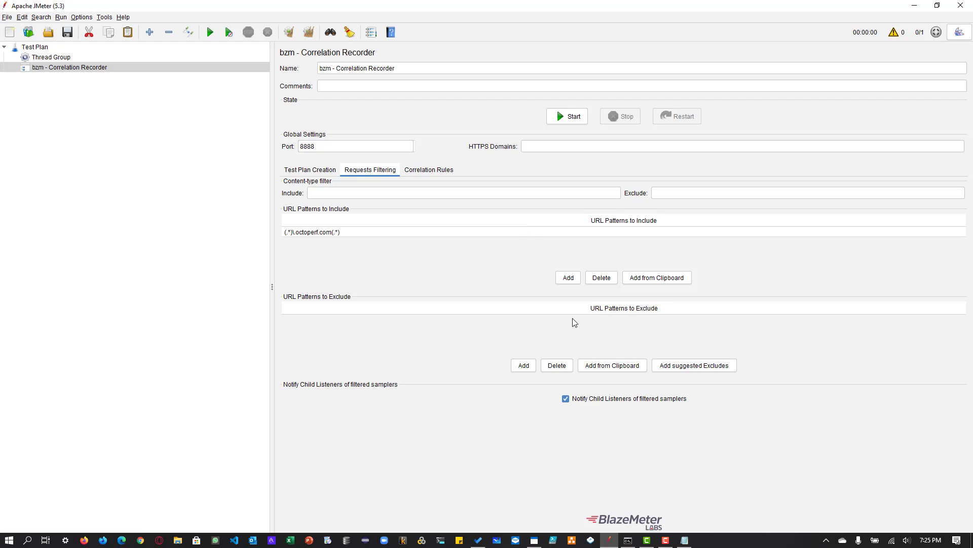
pyautogui.click(722, 366)
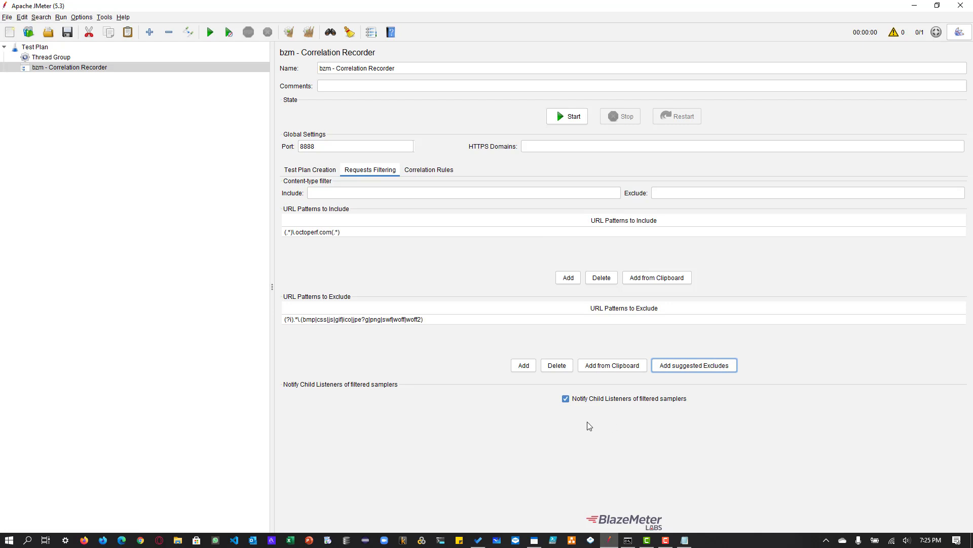
# - Try to start the recorder, and set its target controller to Test Plan > Thread Group
pyautogui.click(570, 122)
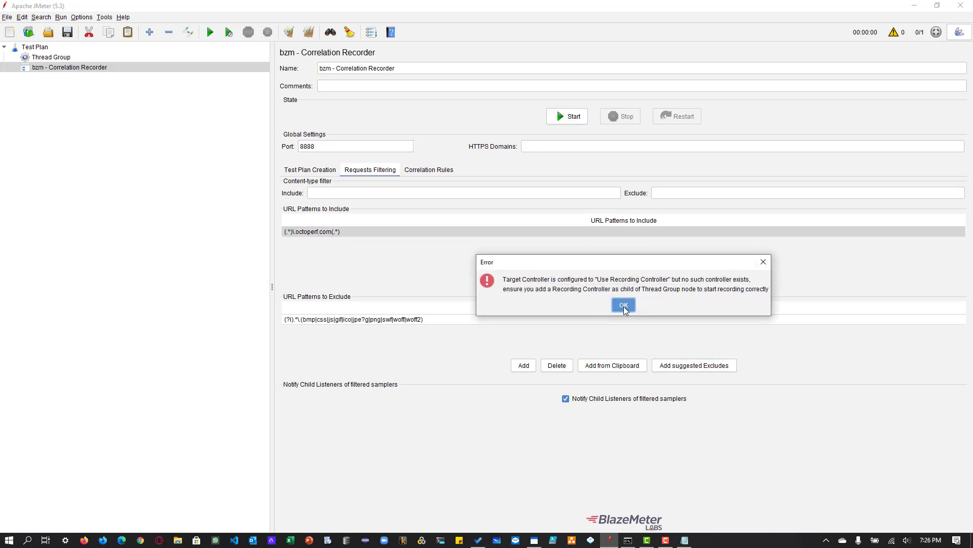
pyautogui.click(623, 306)
pyautogui.click(310, 170)
pyautogui.click(384, 195)
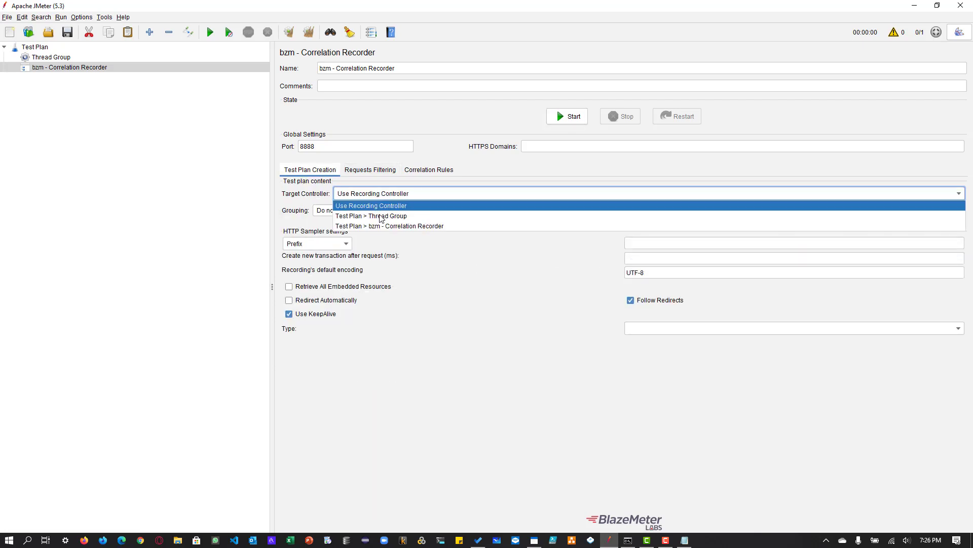
pyautogui.click(382, 216)
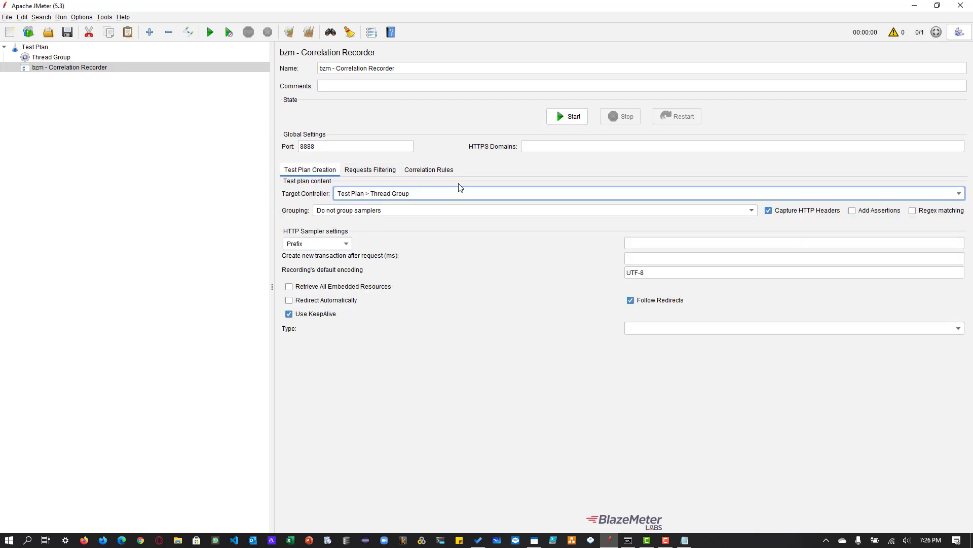
# - Start the recorder and try to load the JPetStore page in Firefox
pyautogui.click(567, 119)
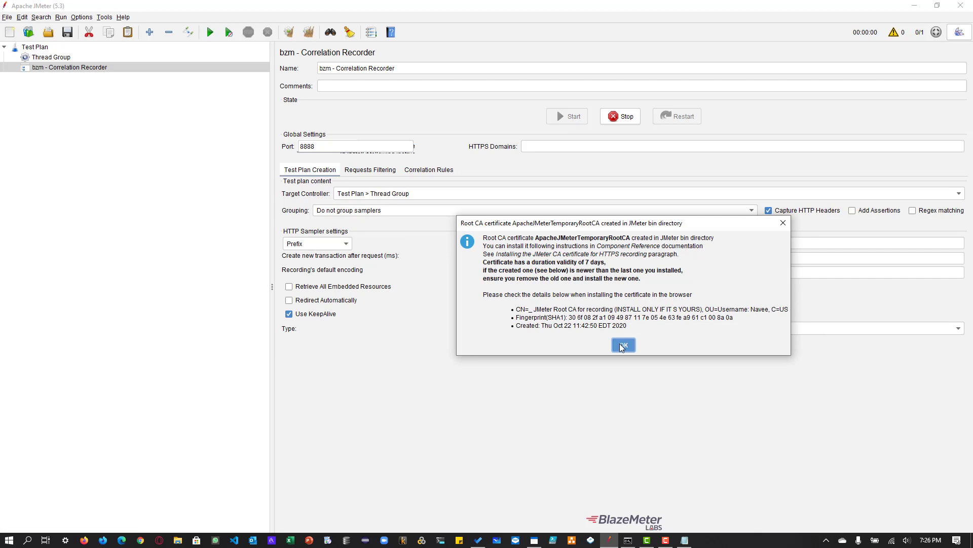
pyautogui.click(622, 345)
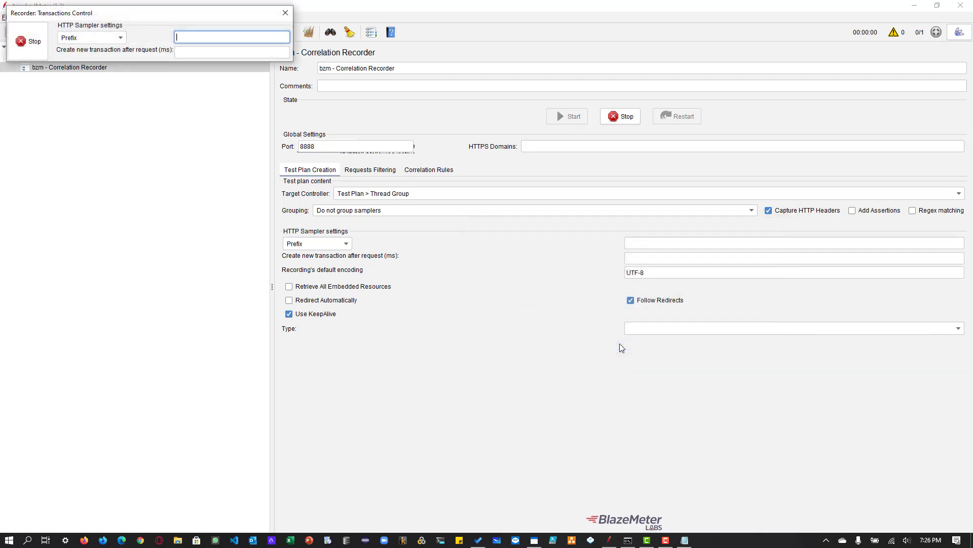
pyautogui.click(84, 541)
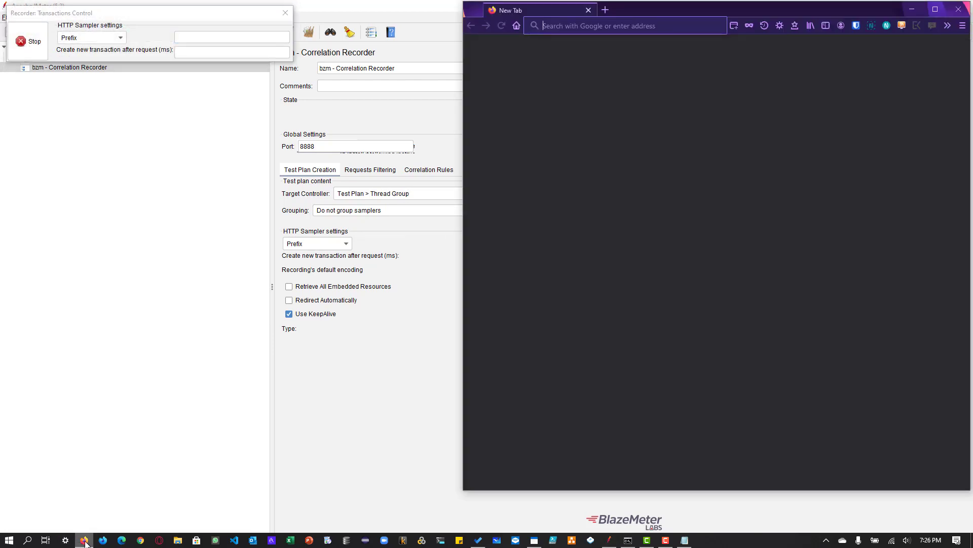
pyautogui.write('https://petstore.octoperf.com')
pyautogui.press('Return')
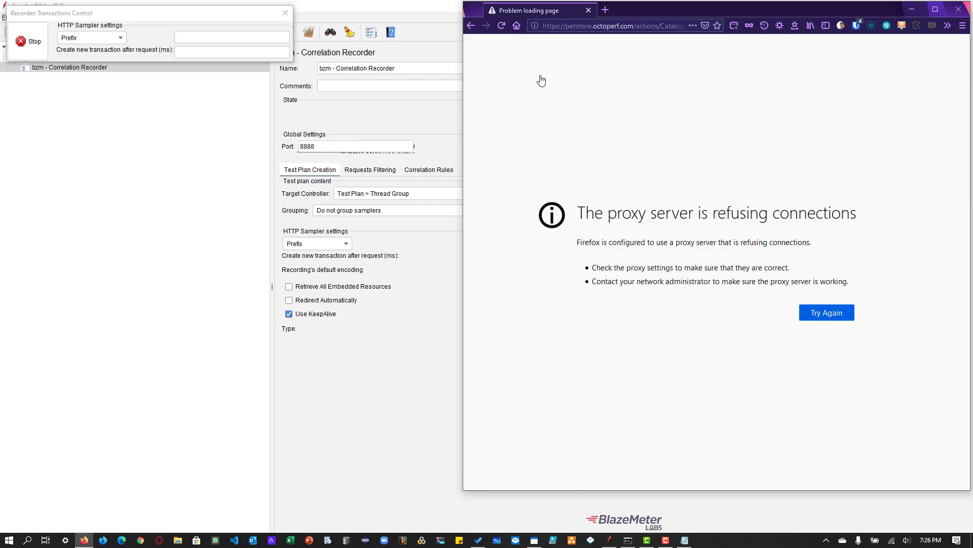
pyautogui.click(500, 25)
# - Set the recorder's port to 8989, stopping the current recording and closing the Firefox page
pyautogui.click(320, 146)
pyautogui.doubleClick(322, 146)
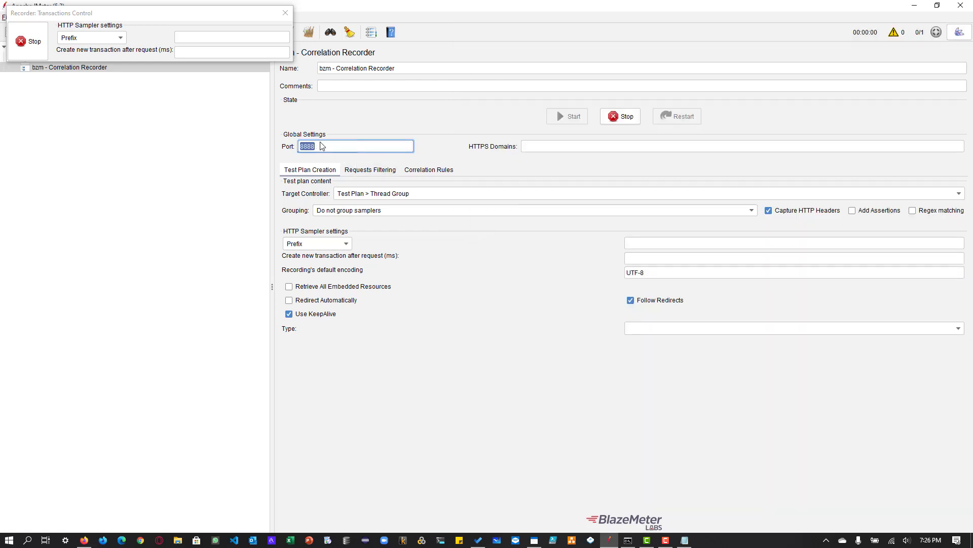
pyautogui.write('8989')
pyautogui.click(628, 119)
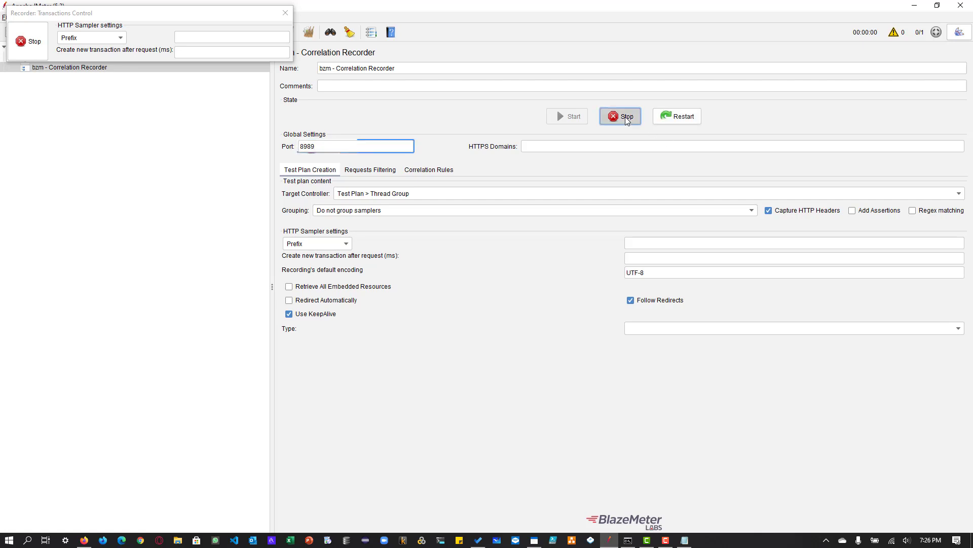
pyautogui.click(93, 540)
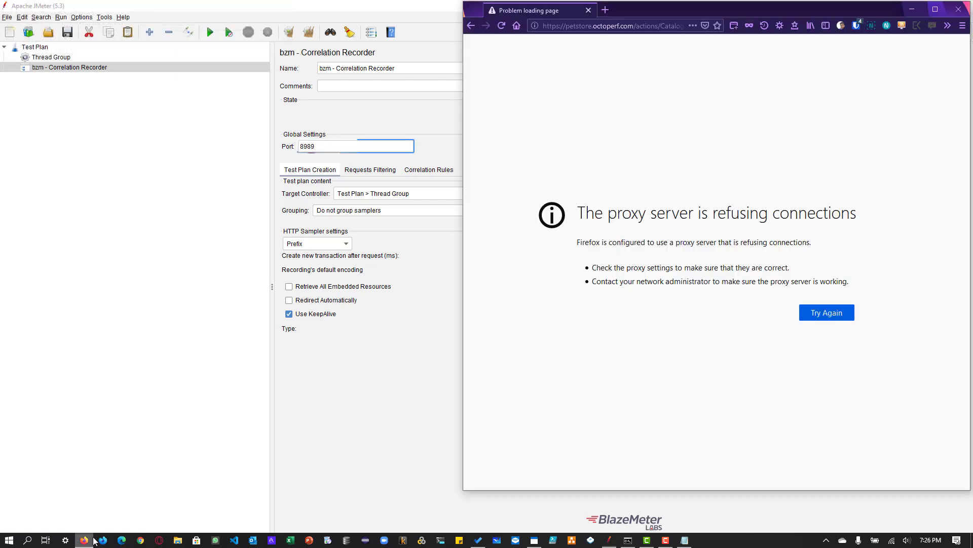
pyautogui.click(590, 10)
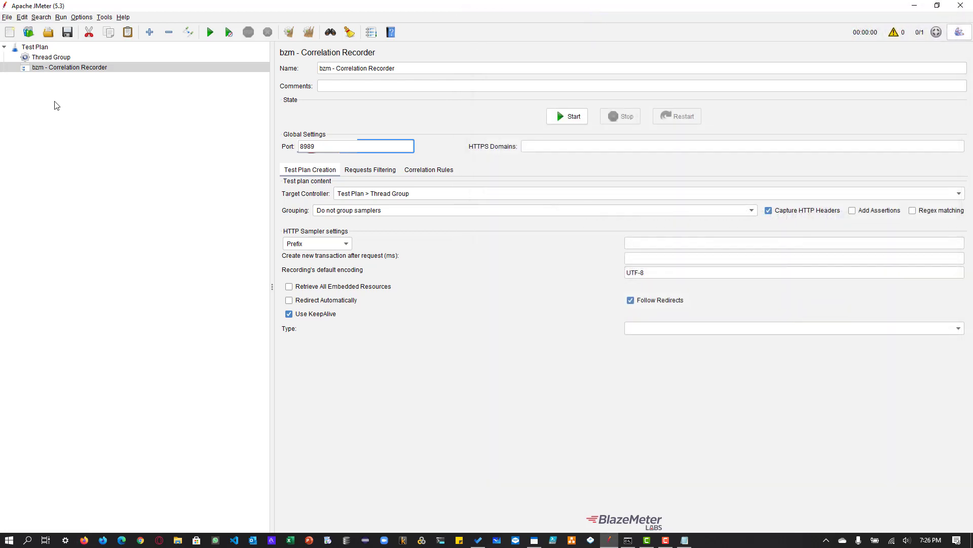
# - Start the recorder again and open the JPetStore welcome page at petstore.octoperf.com in Firefox
pyautogui.click(558, 119)
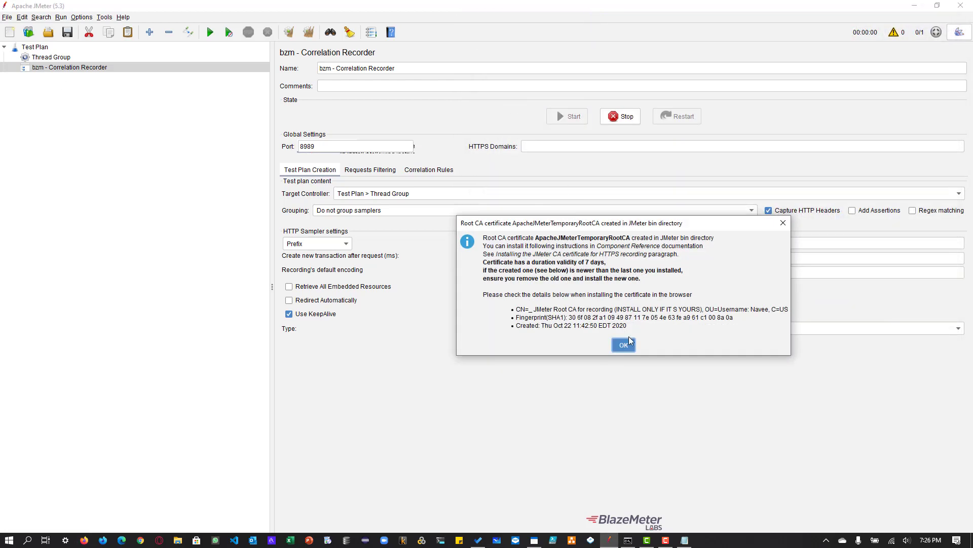
pyautogui.click(629, 341)
pyautogui.click(84, 539)
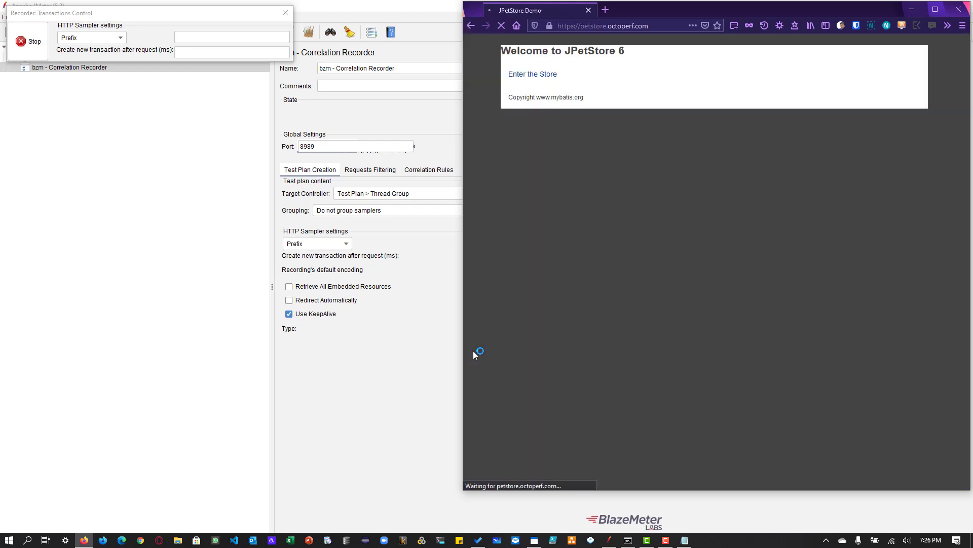
# - Enter the store and sign in to JPetStore with the username and account password
pyautogui.click(535, 79)
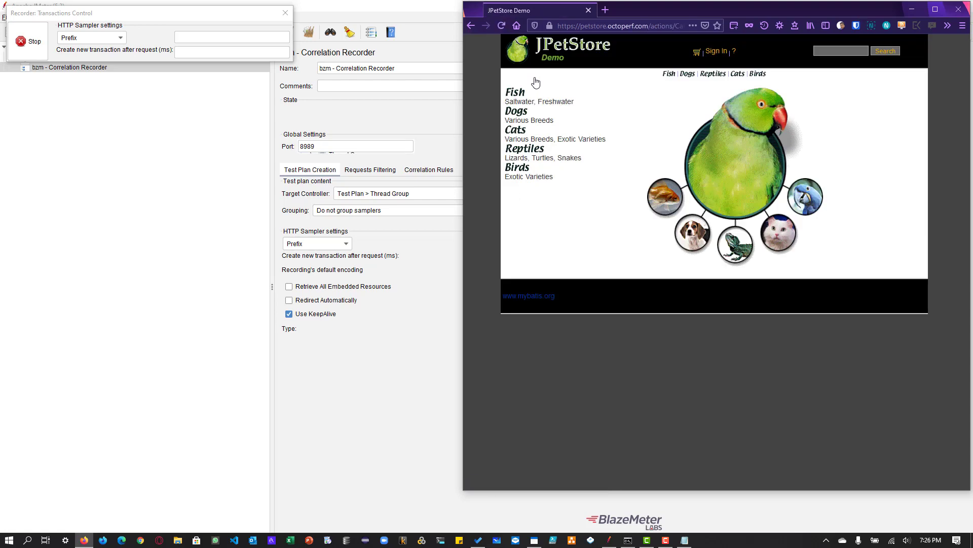
pyautogui.click(711, 53)
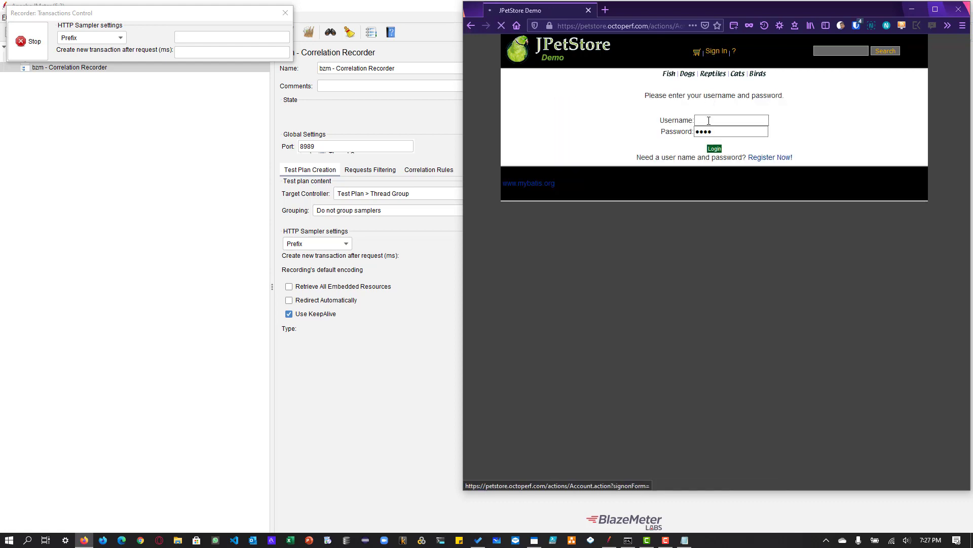
pyautogui.click(723, 121)
pyautogui.click(714, 134)
pyautogui.click(715, 148)
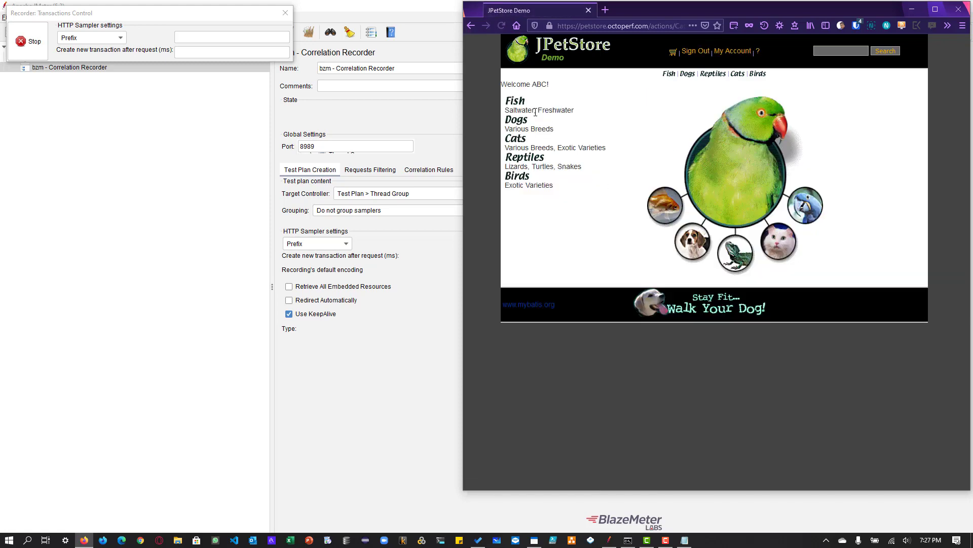
# - Record a visit to the Fish category followed by signing out, and stop the recorder
pyautogui.click(522, 106)
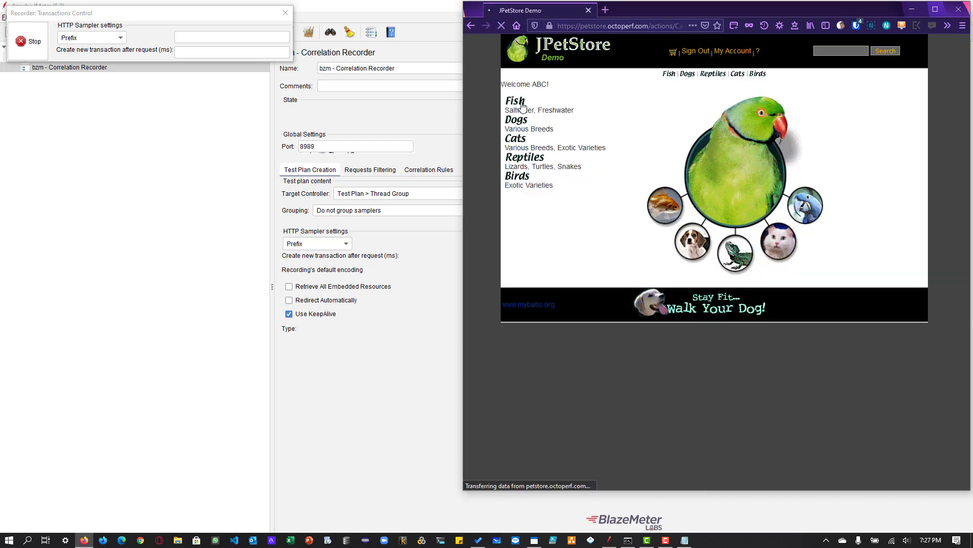
pyautogui.click(694, 53)
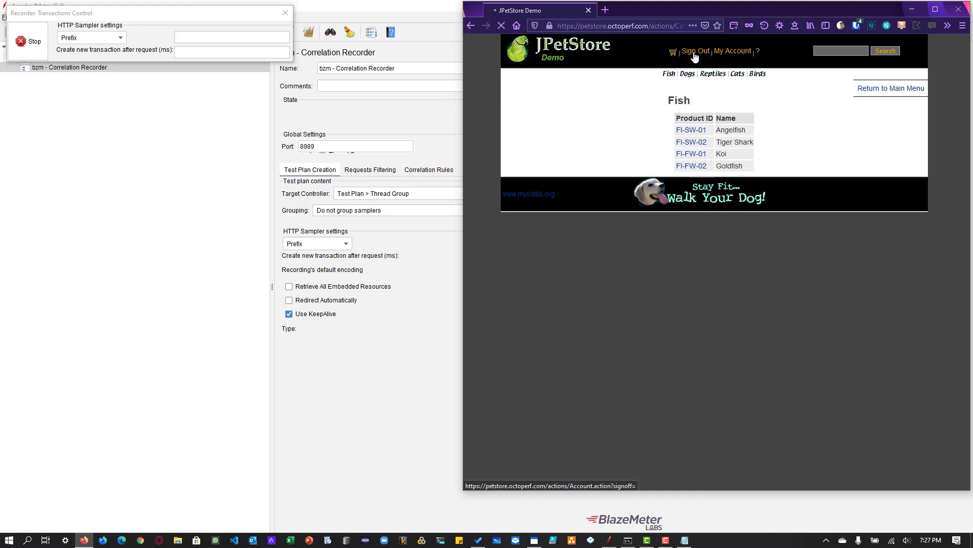
pyautogui.click(33, 49)
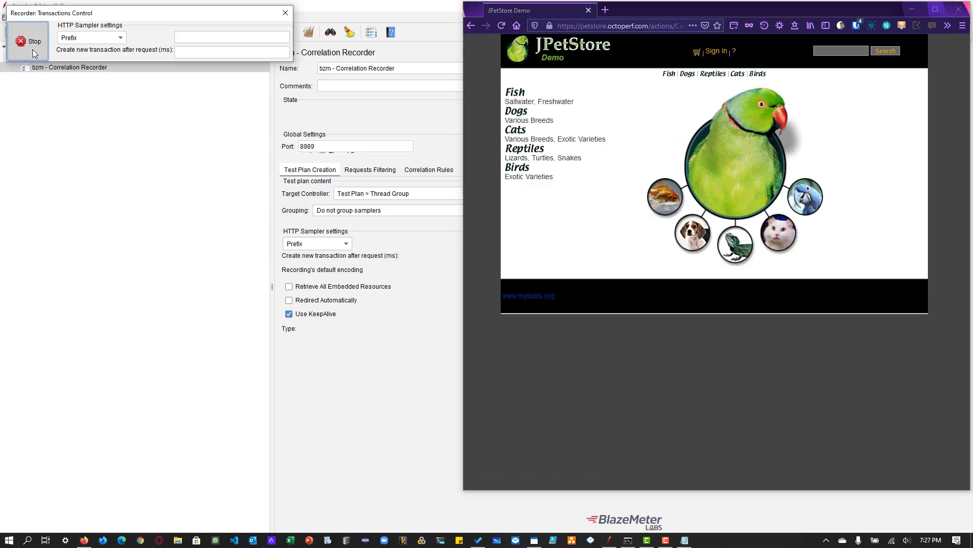
# - Expand the Thread Group and all its recorded requests, widening the test plan tree to fit the long request names
pyautogui.doubleClick(51, 57)
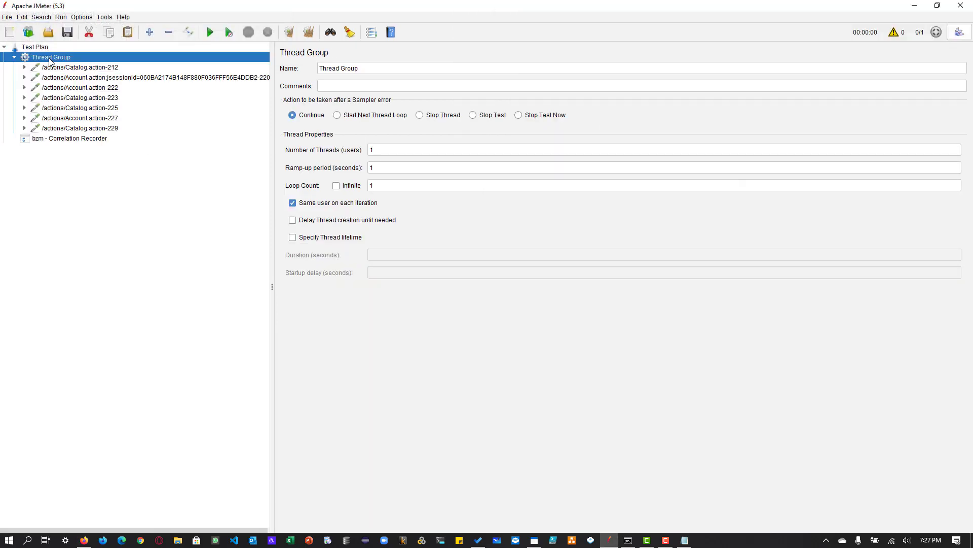
pyautogui.moveTo(291, 123); pyautogui.dragTo(327, 122)
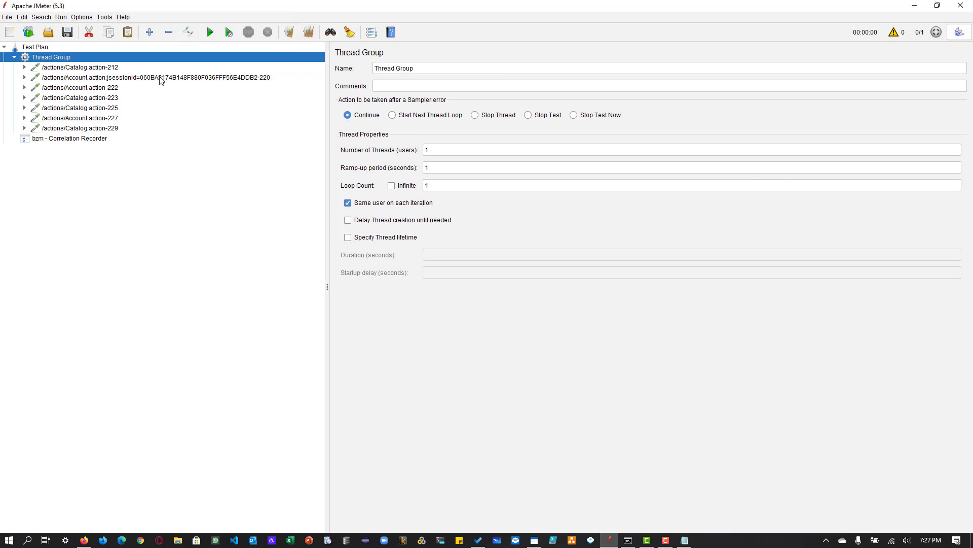
pyautogui.click(149, 32)
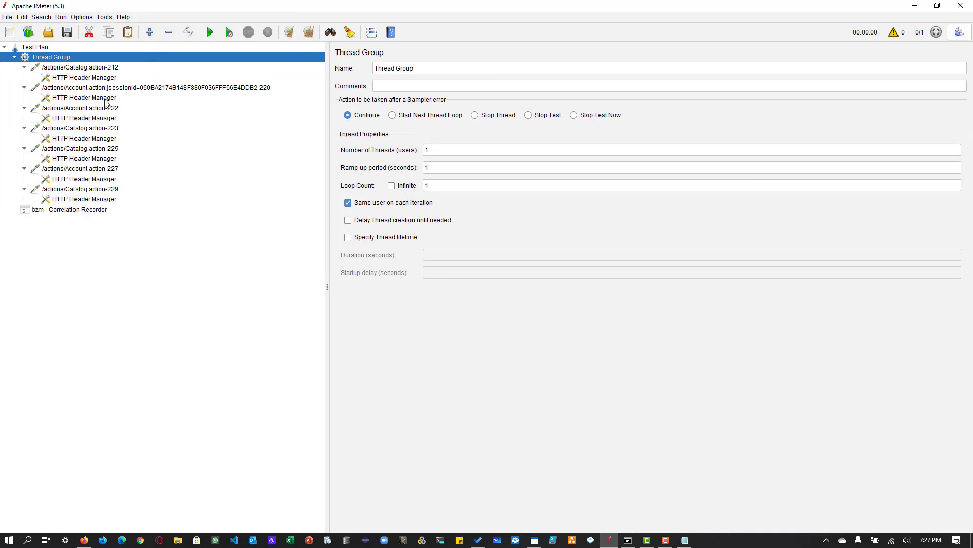
# - Inspect the first recorded requests and their HTTP Header Managers, checking the Referer value sent with /actions/Account.action-222
pyautogui.click(100, 68)
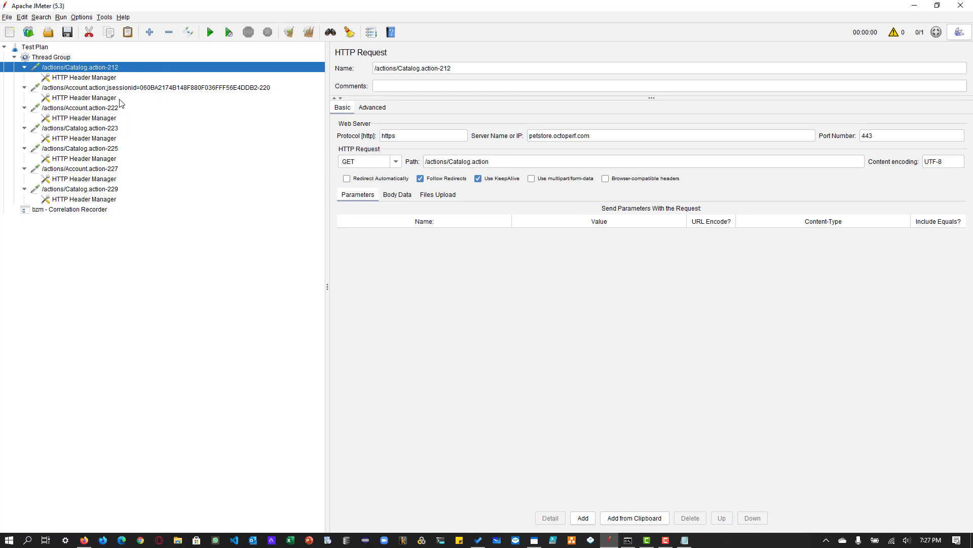
pyautogui.press('Down')
pyautogui.click(95, 119)
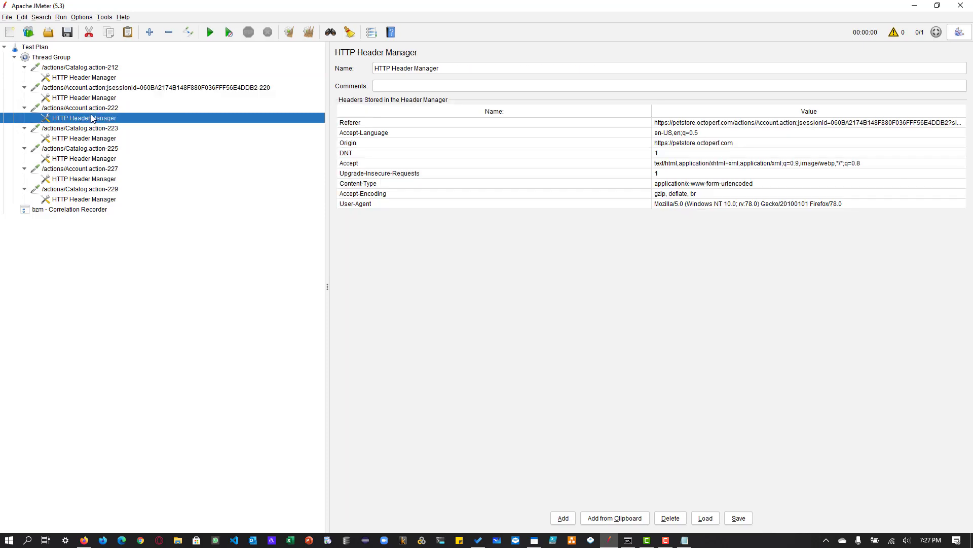
pyautogui.click(95, 99)
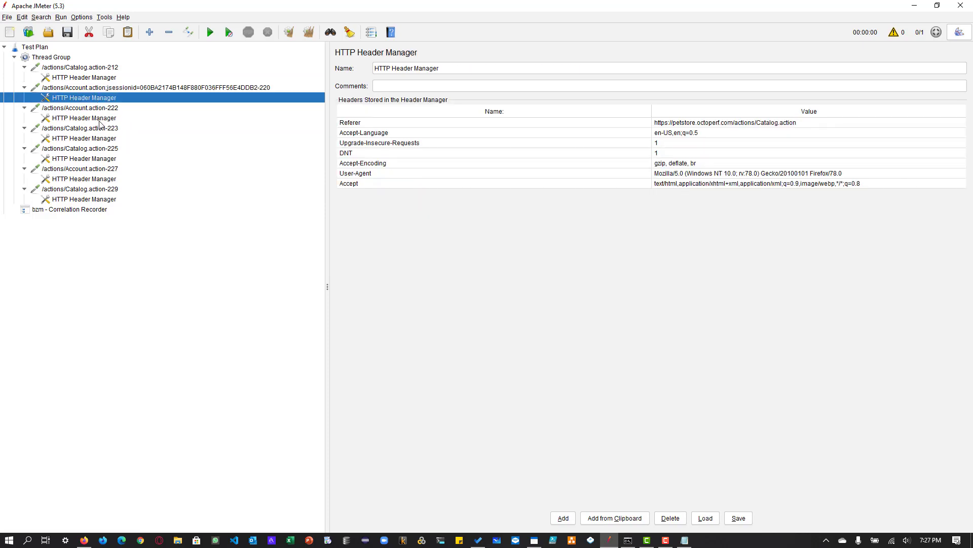
pyautogui.click(97, 119)
pyautogui.click(845, 125)
pyautogui.doubleClick(845, 124)
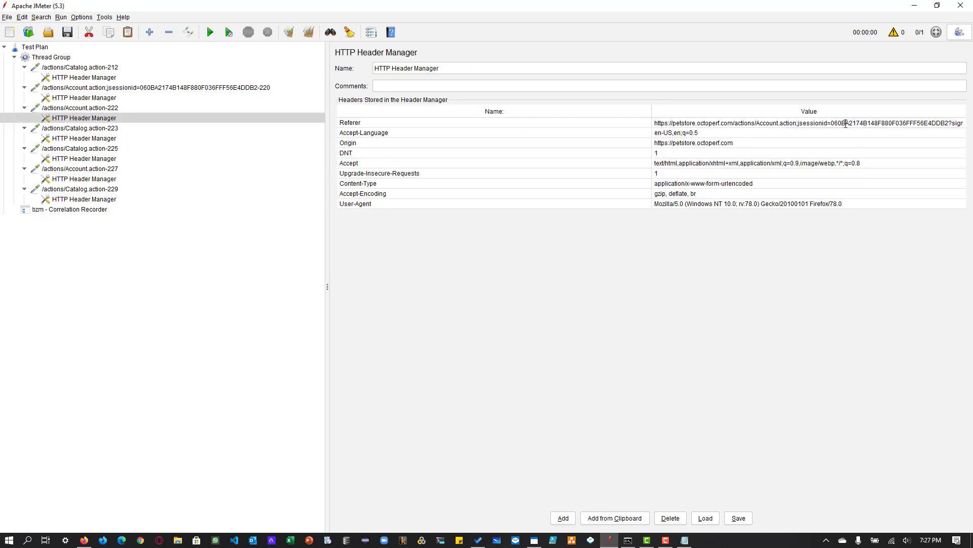
pyautogui.moveTo(845, 124); pyautogui.dragTo(879, 125)
# - Review the parameters of the recorded requests /actions/Catalog.action-223, Catalog.action-225, Account.action-227 and Catalog.action-229
pyautogui.click(107, 130)
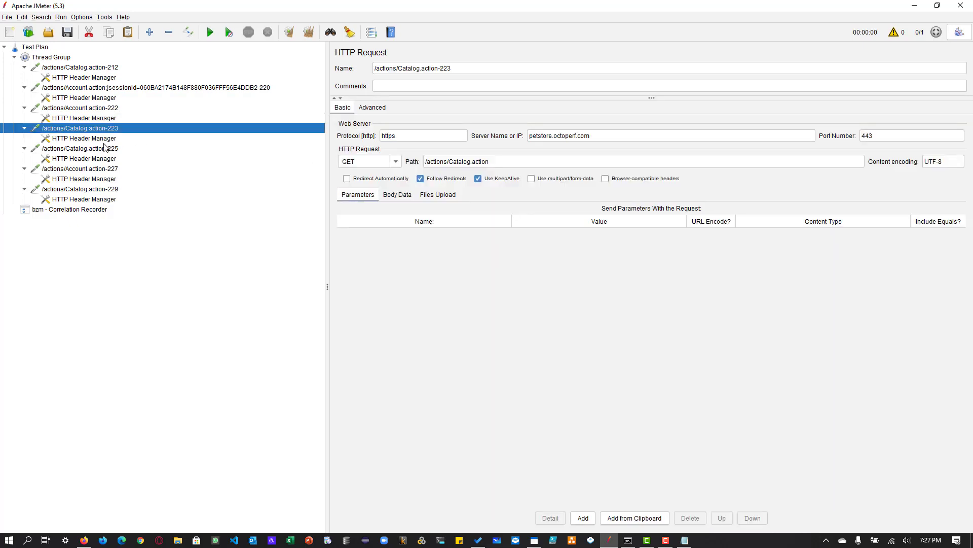
pyautogui.click(87, 151)
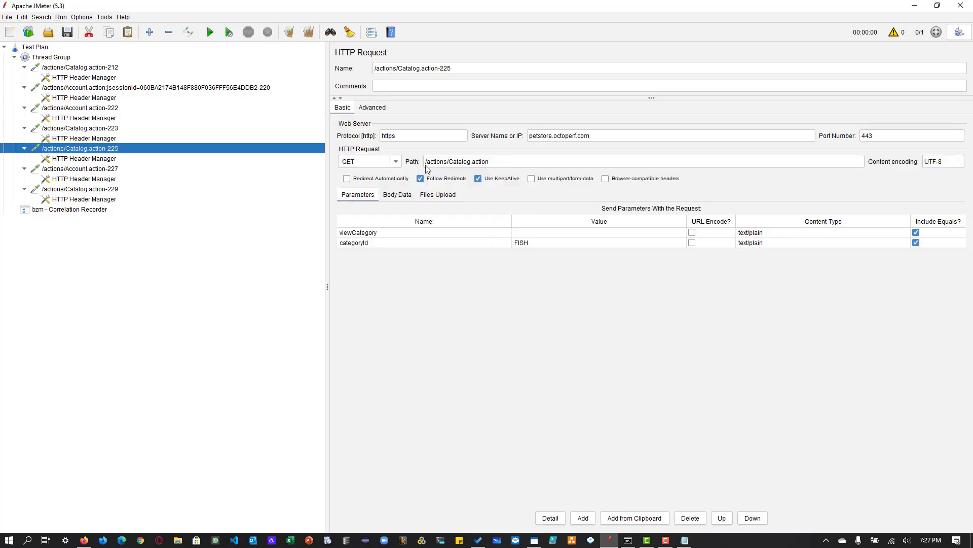
pyautogui.click(539, 246)
pyautogui.click(112, 171)
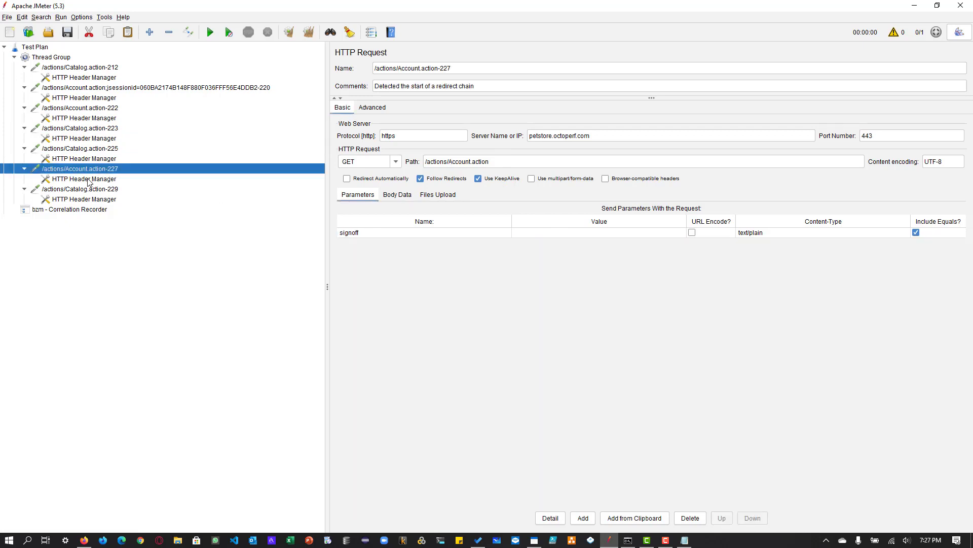
pyautogui.click(88, 181)
pyautogui.click(90, 188)
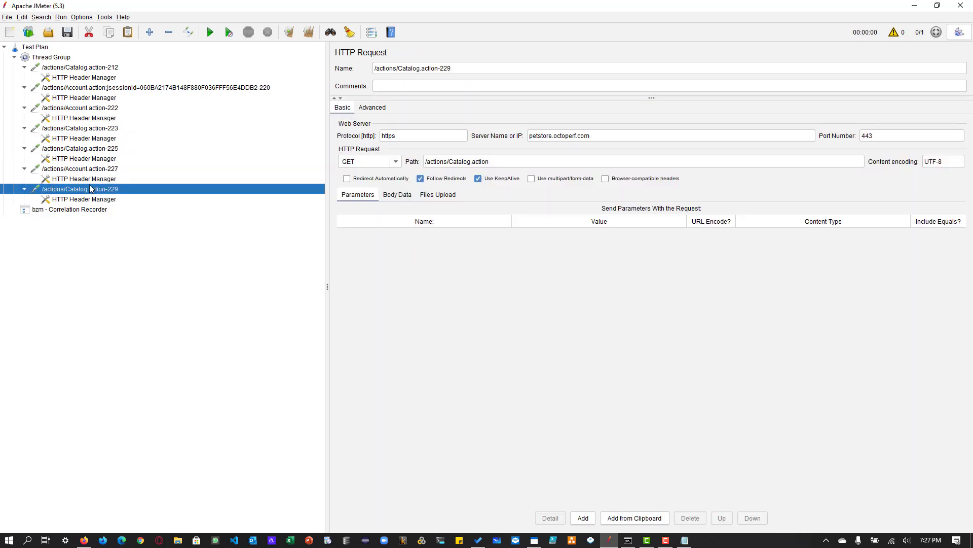
# - Examine where the jsessionid value occurs, in the signonForm request's path and the following request's Referer header, and recheck the remaining requests
pyautogui.click(84, 99)
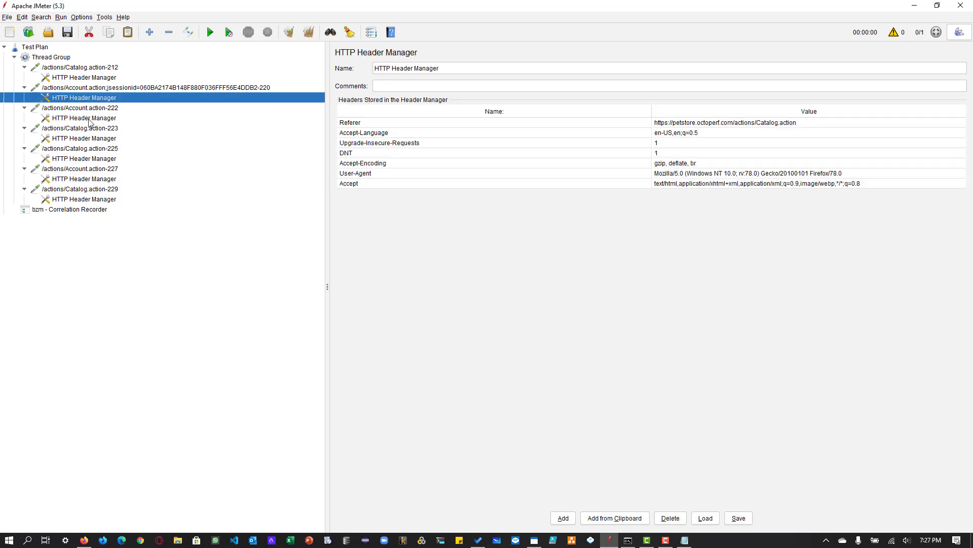
pyautogui.click(97, 88)
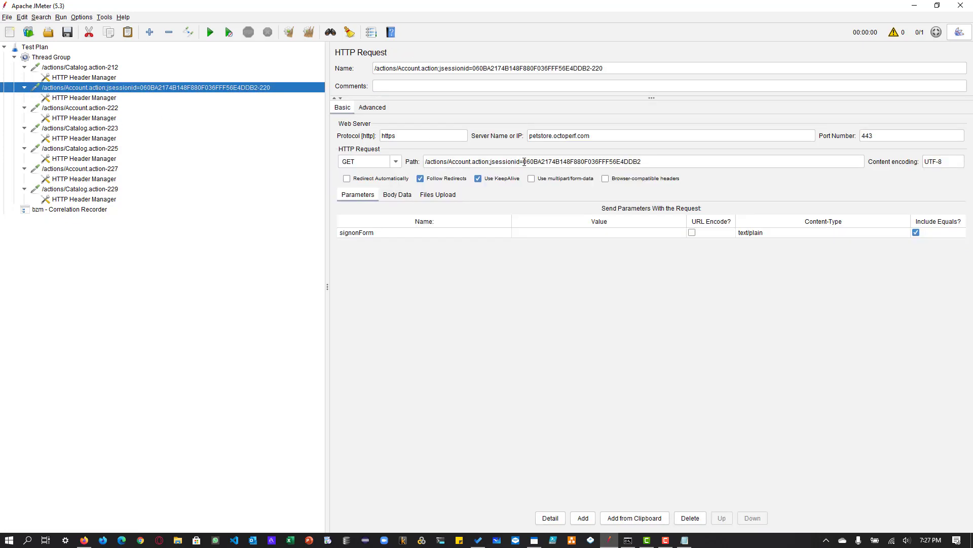
pyautogui.moveTo(522, 163); pyautogui.dragTo(652, 242)
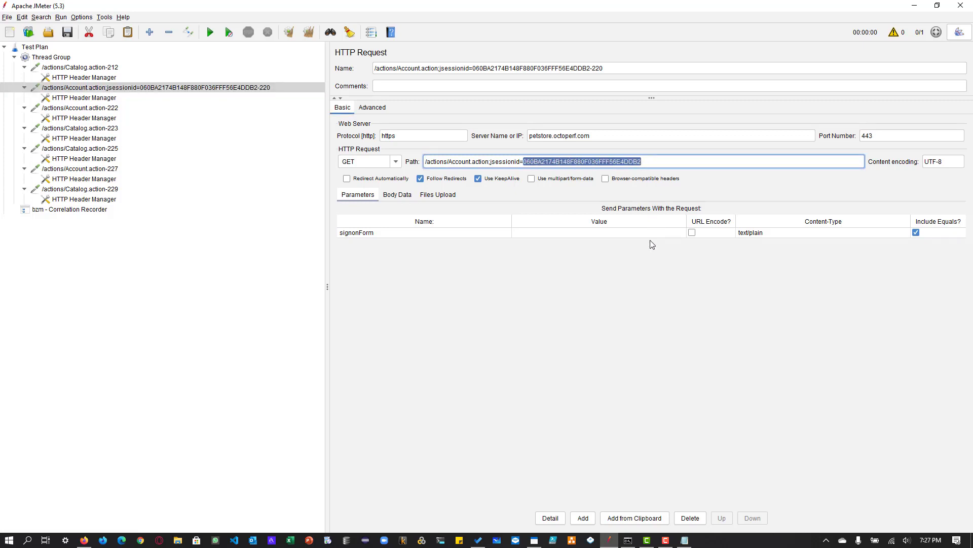
pyautogui.click(67, 101)
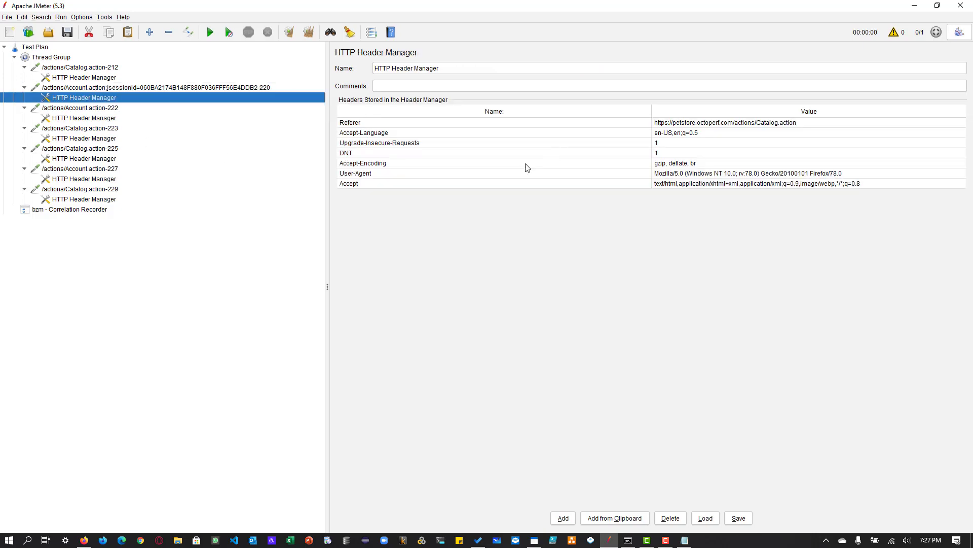
pyautogui.click(99, 121)
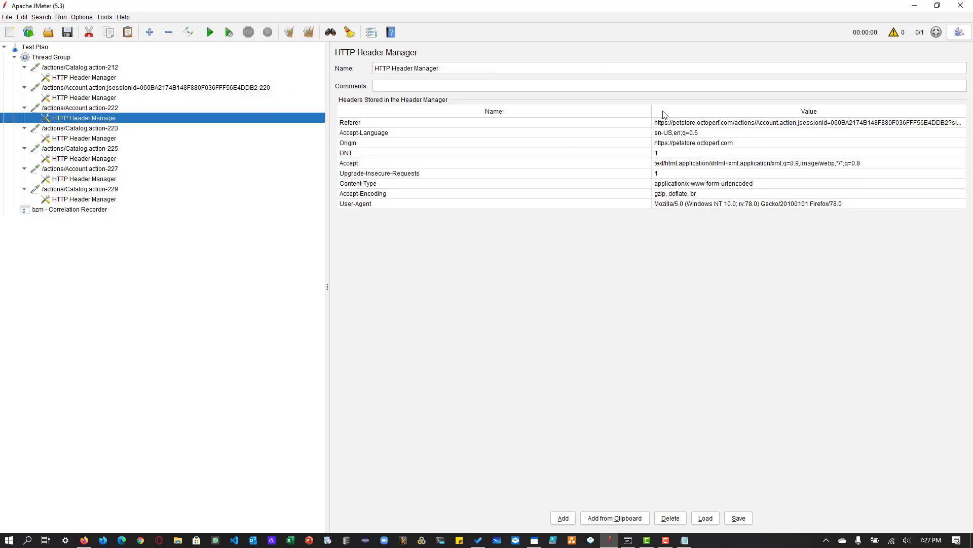
pyautogui.moveTo(653, 111); pyautogui.dragTo(446, 111)
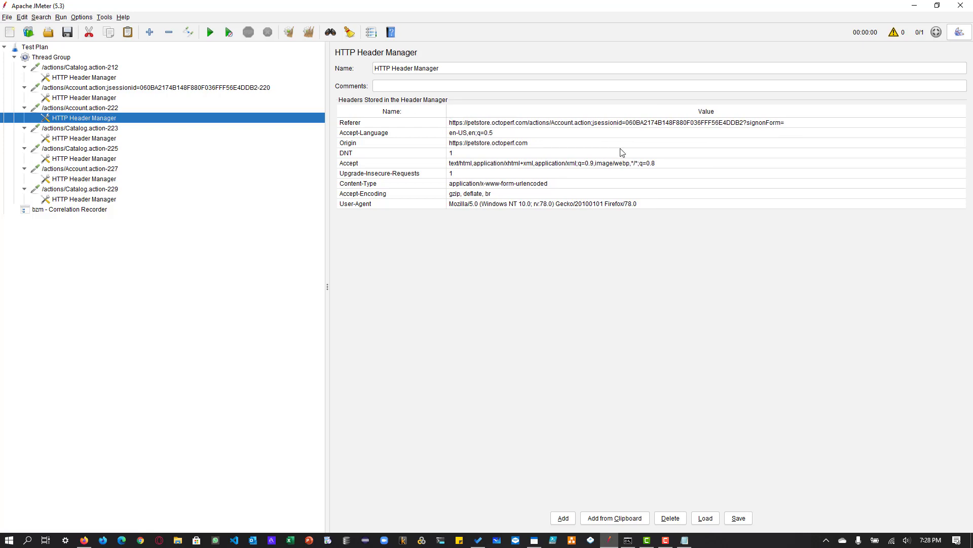
pyautogui.click(652, 124)
pyautogui.click(84, 99)
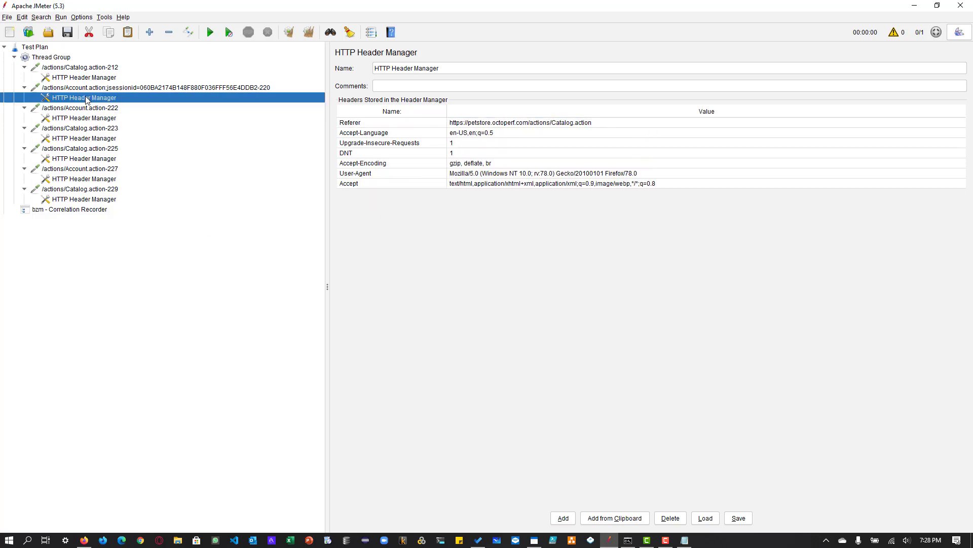
pyautogui.click(92, 90)
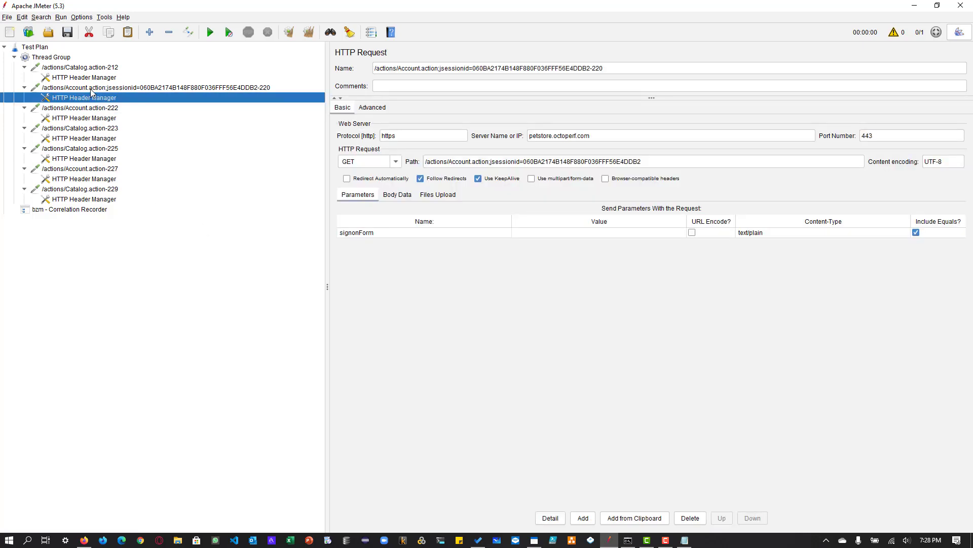
pyautogui.click(112, 150)
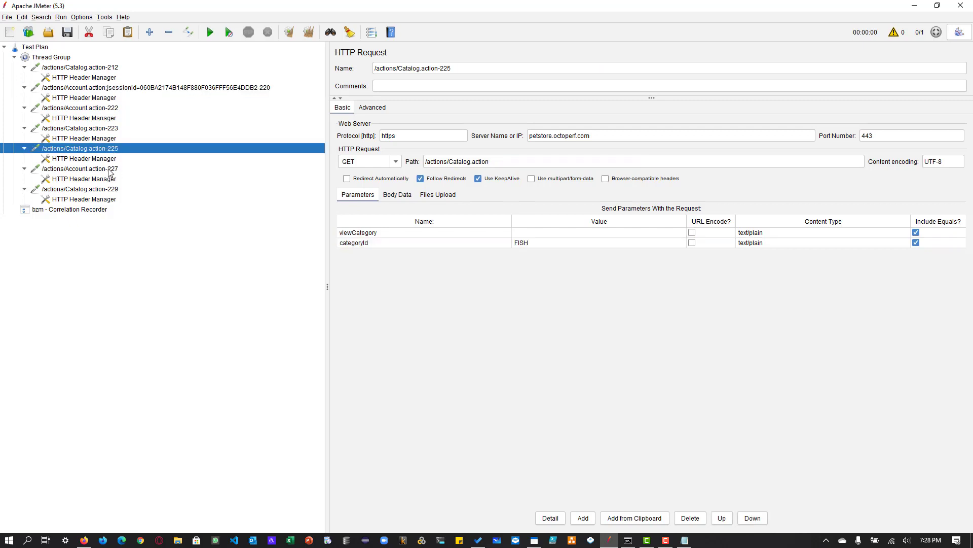
pyautogui.click(110, 170)
# - Add a correlation rule to the bzm - Correlation Recorder and name its reference variable c_jsessionid
pyautogui.click(103, 210)
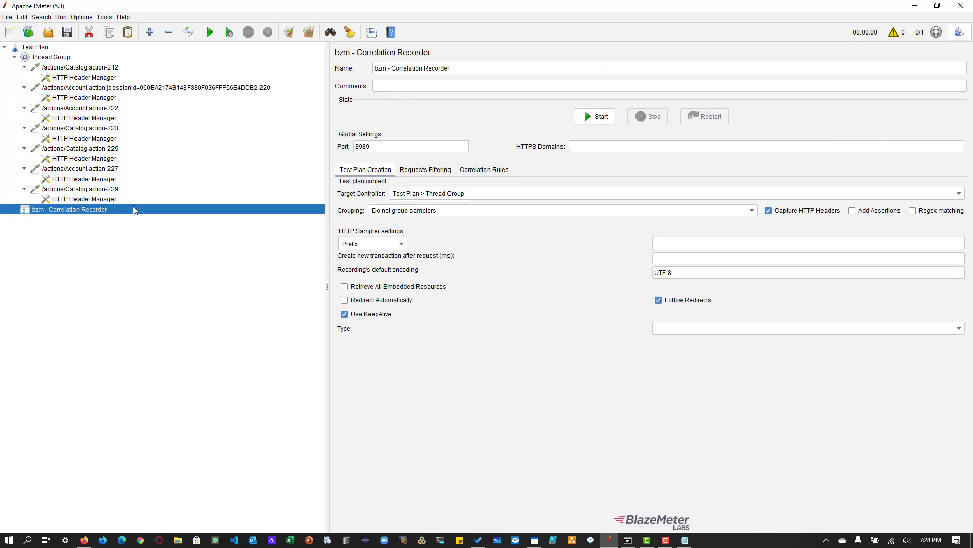
pyautogui.click(485, 175)
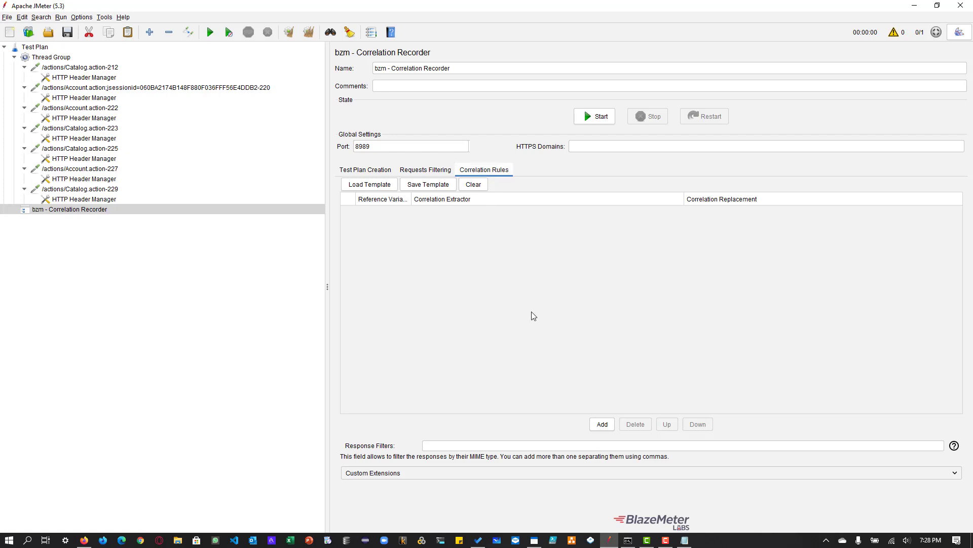
pyautogui.click(600, 427)
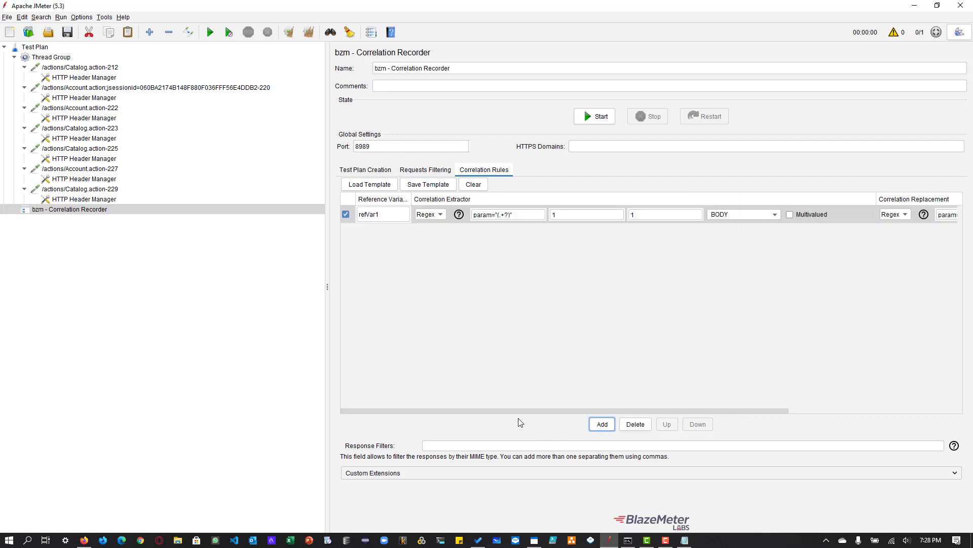
pyautogui.moveTo(203, 222); pyautogui.dragTo(200, 222)
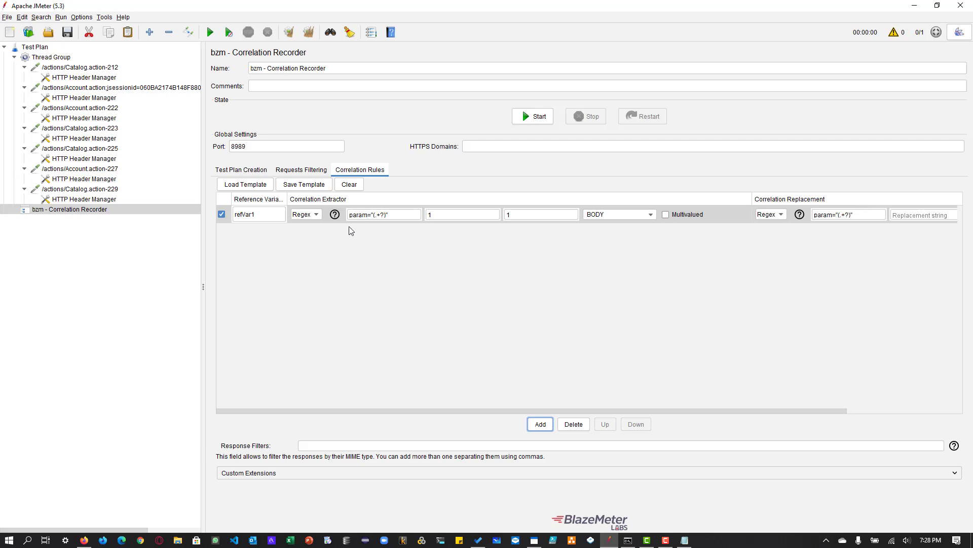
pyautogui.doubleClick(274, 211)
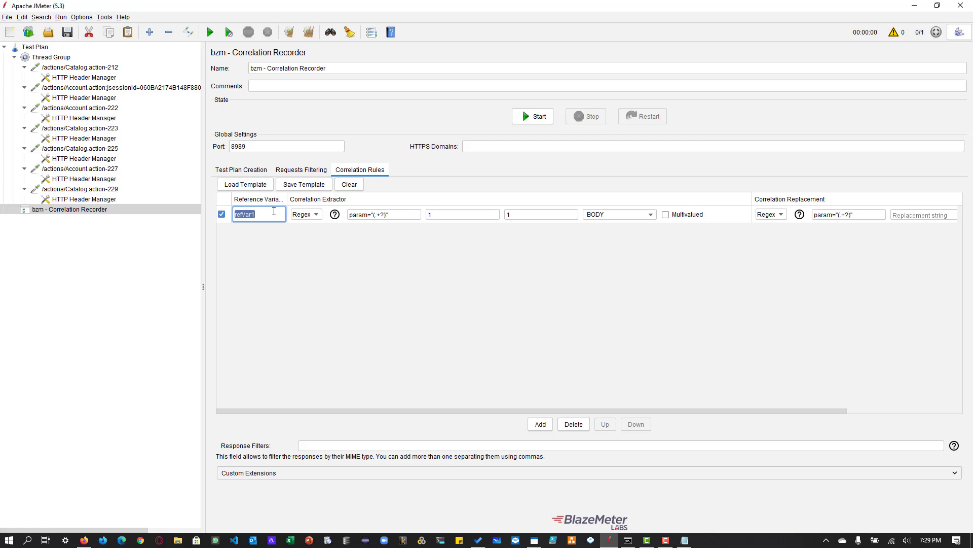
pyautogui.write('c_jsessionid')
# - Set the rule's extractor to match number 1 and group number 1, with BODY as the target
pyautogui.click(380, 216)
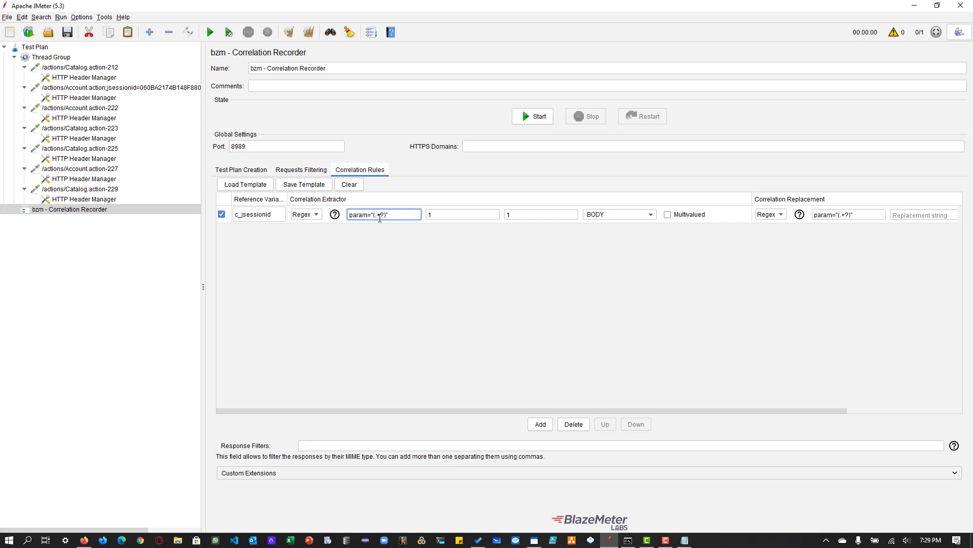
pyautogui.click(435, 215)
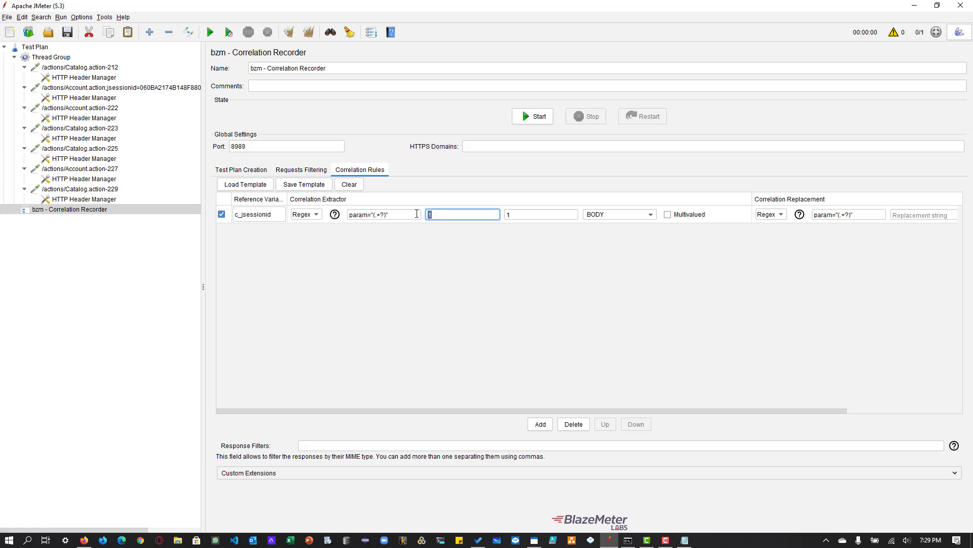
pyautogui.press('BackSpace')
pyautogui.write('1')
pyautogui.press('Tab')
pyautogui.press('BackSpace')
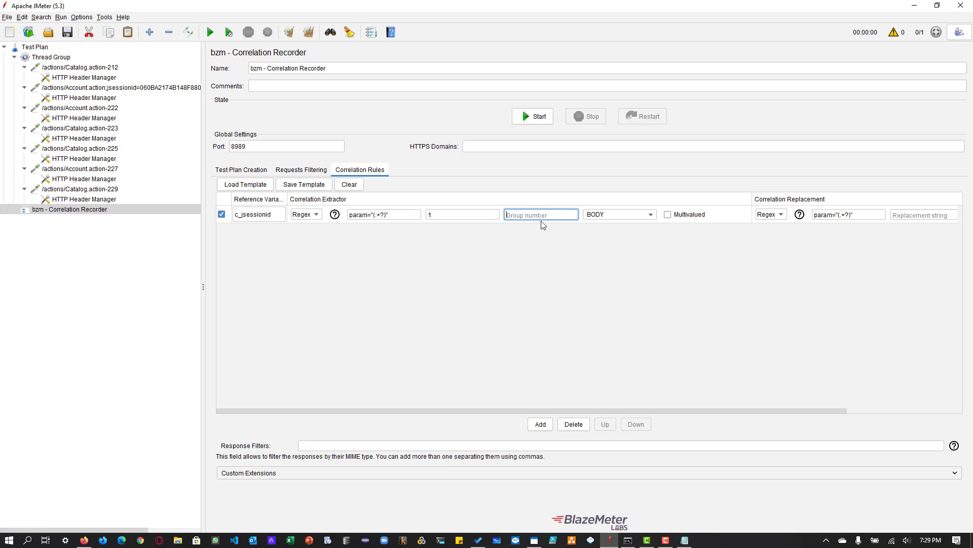
pyautogui.write('1')
pyautogui.click(610, 215)
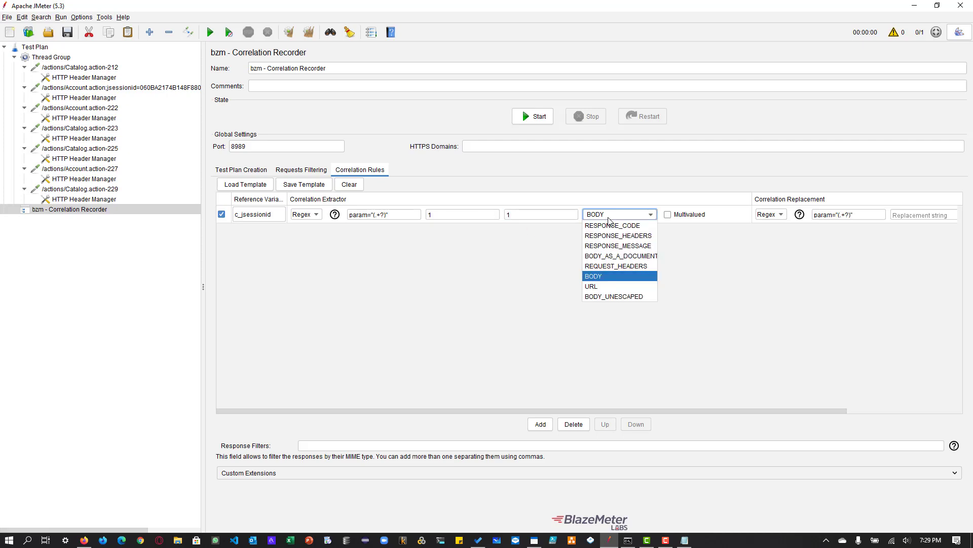
pyautogui.click(610, 275)
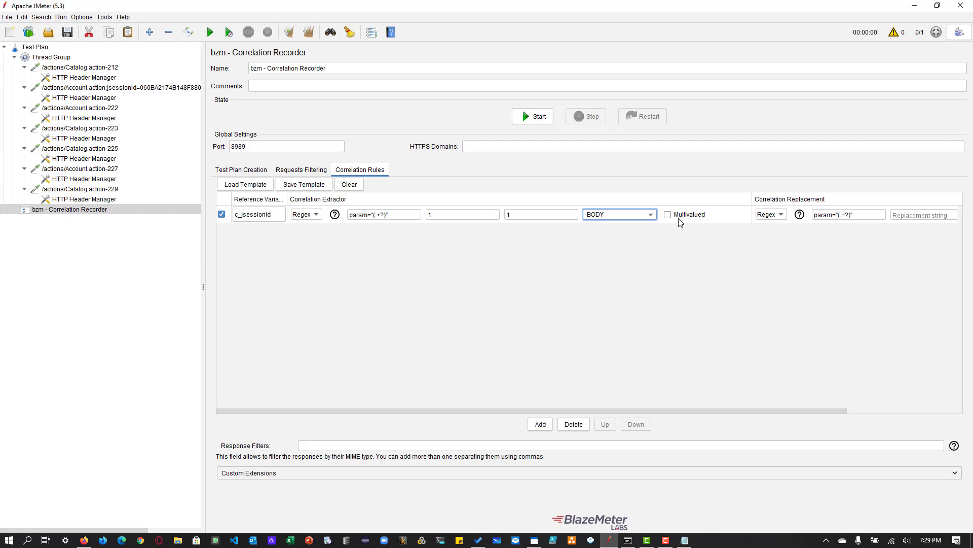
# - Switch the rule's correlation replacement type to None and back to Regex
pyautogui.click(908, 410)
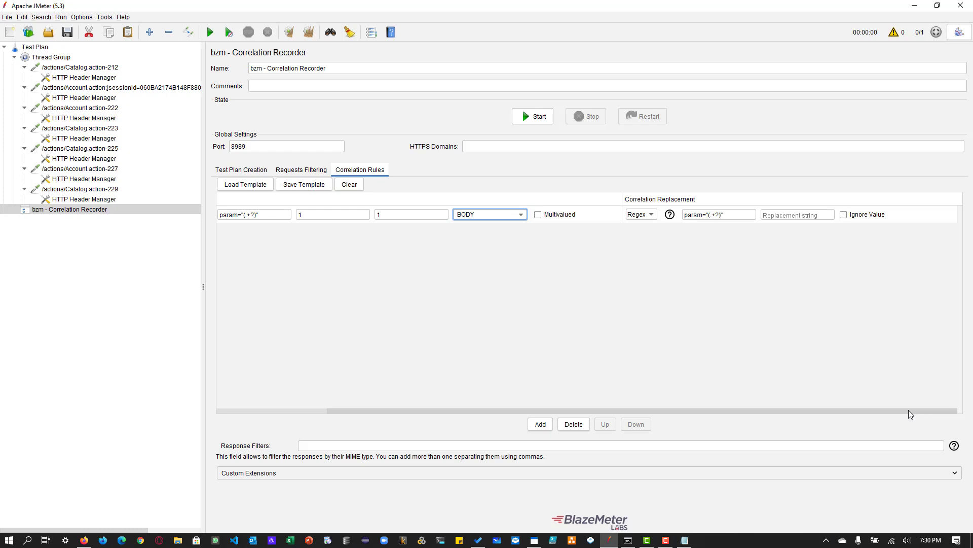
pyautogui.click(645, 214)
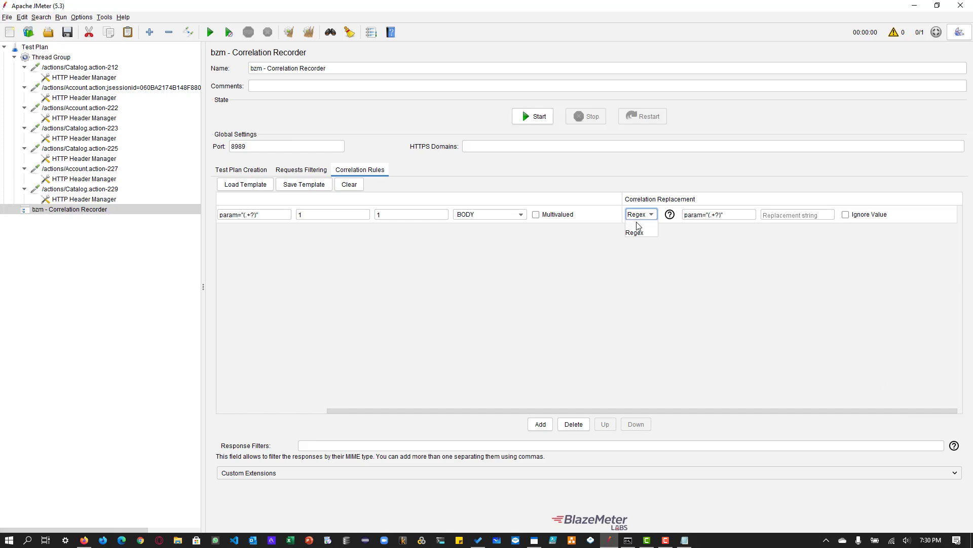
pyautogui.click(639, 225)
pyautogui.click(645, 215)
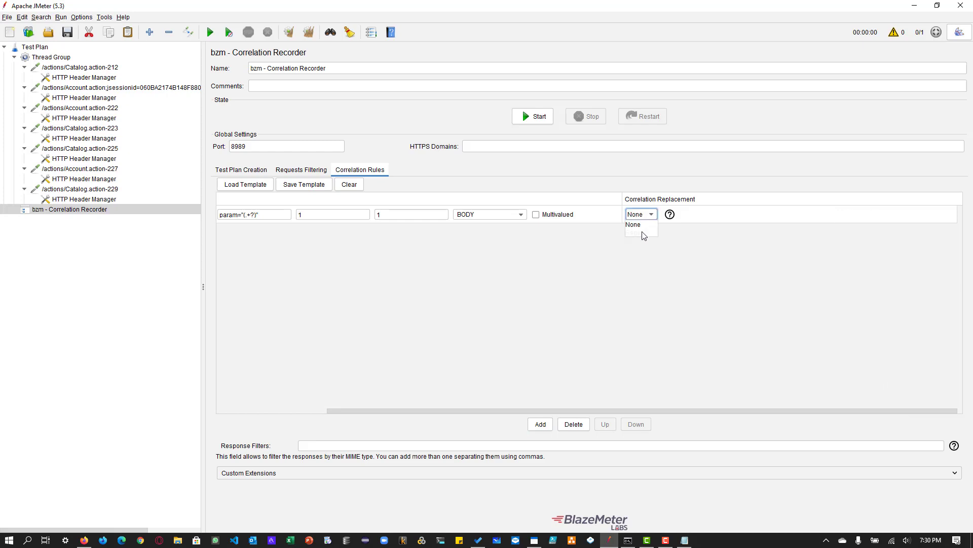
pyautogui.click(644, 234)
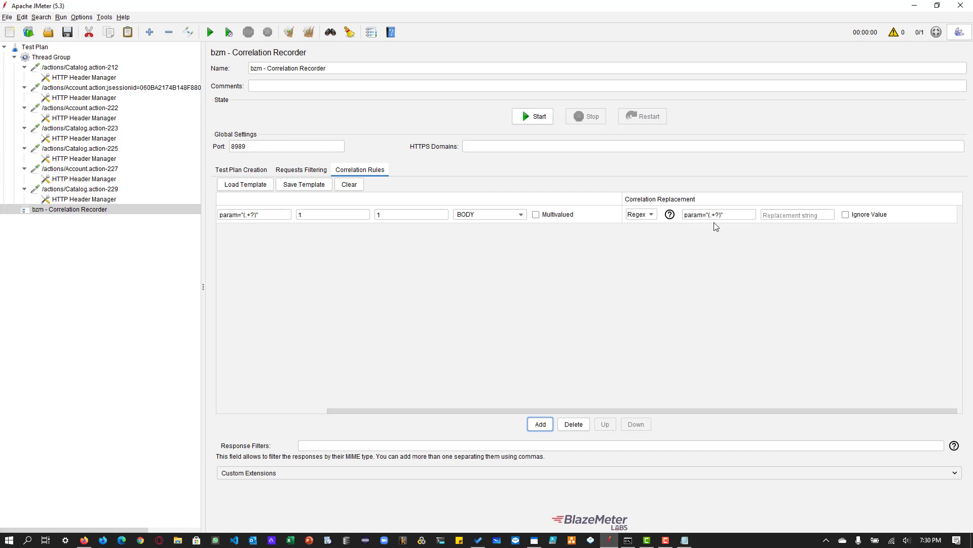
# - Clear the c_jsessionid rule's replacement regular expression and leave its Ignore Value option off
pyautogui.tripleClick(734, 215)
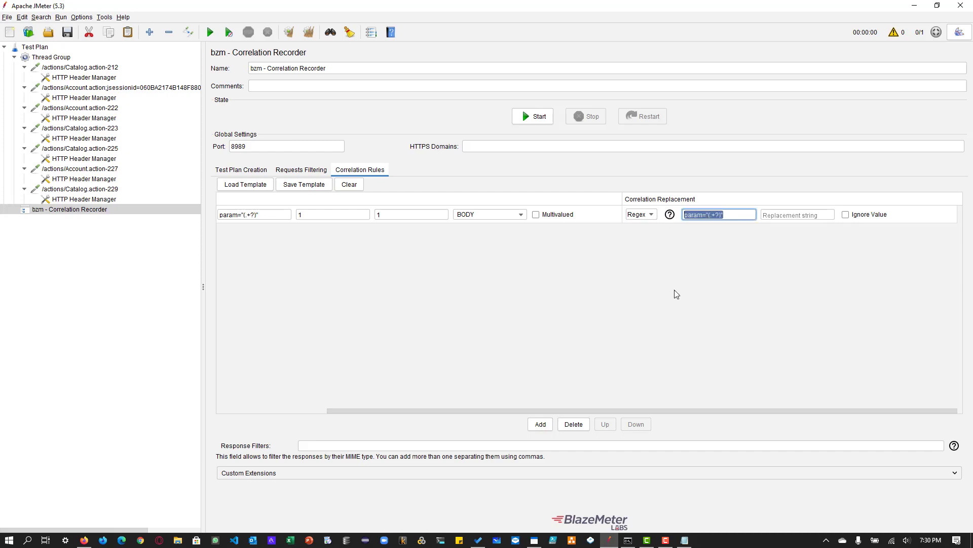
pyautogui.press('BackSpace')
pyautogui.click(804, 214)
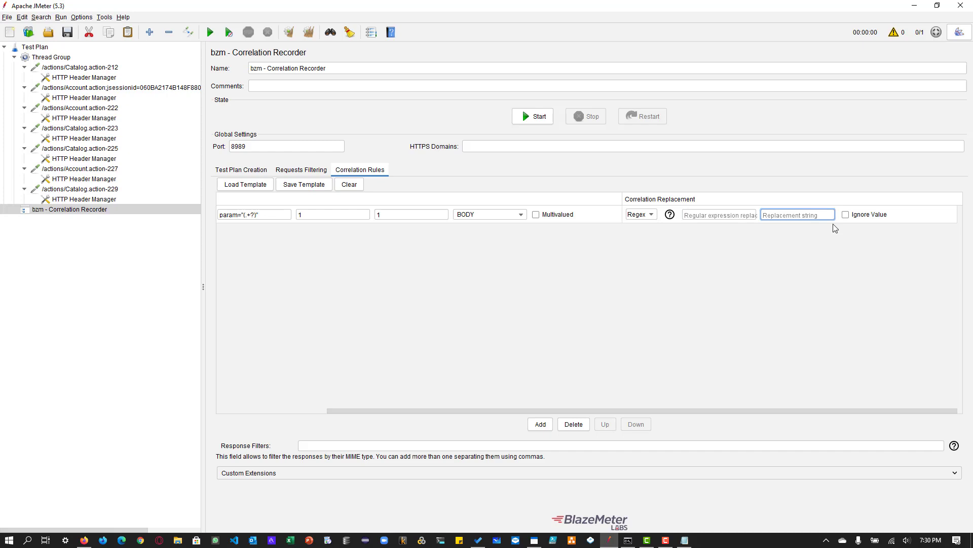
pyautogui.click(846, 215)
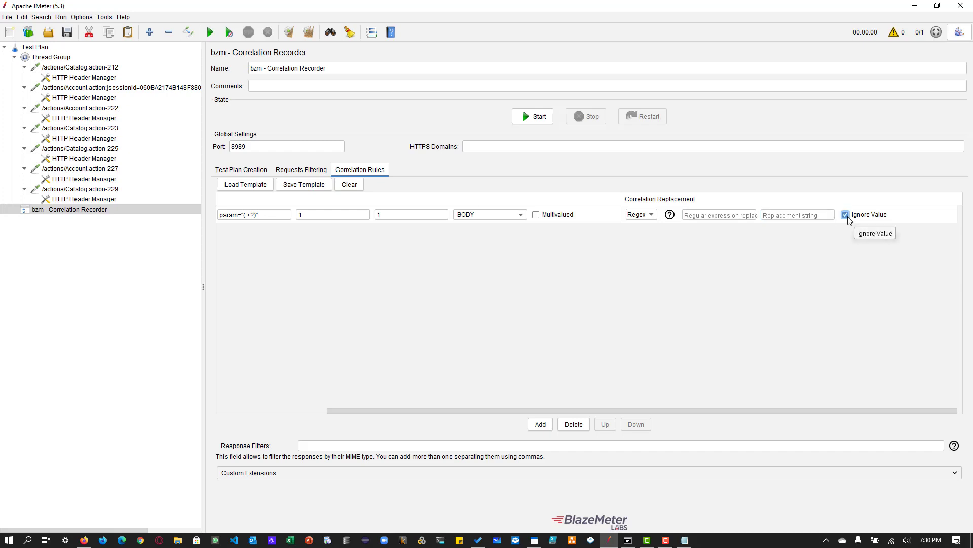
pyautogui.click(845, 215)
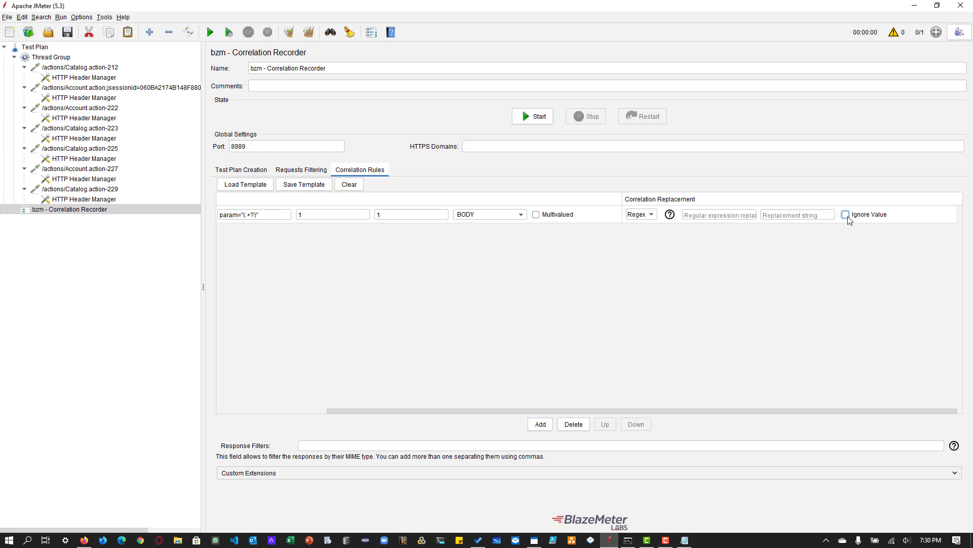
pyautogui.click(260, 411)
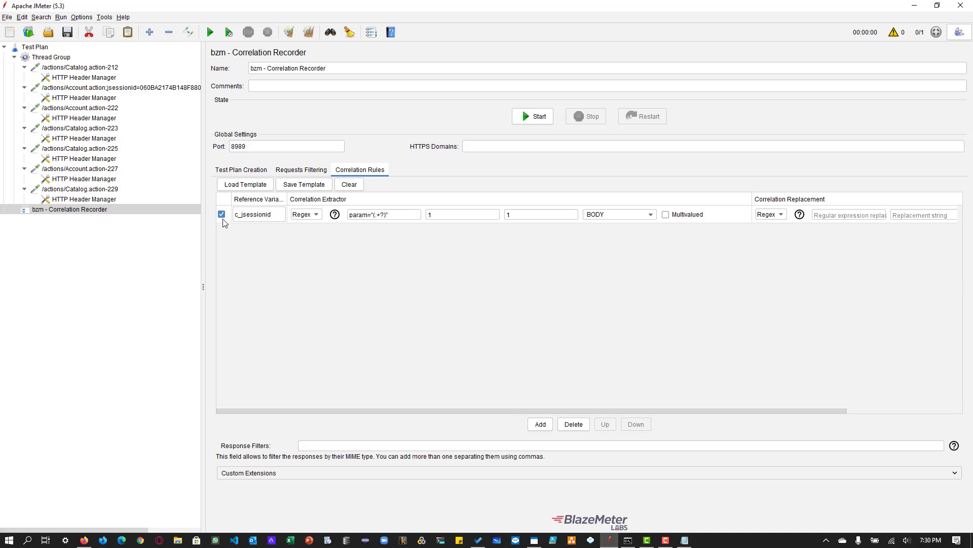
# - Add three more correlation rules below c_jsessionid and disable all three
pyautogui.click(546, 426)
pyautogui.click(546, 426)
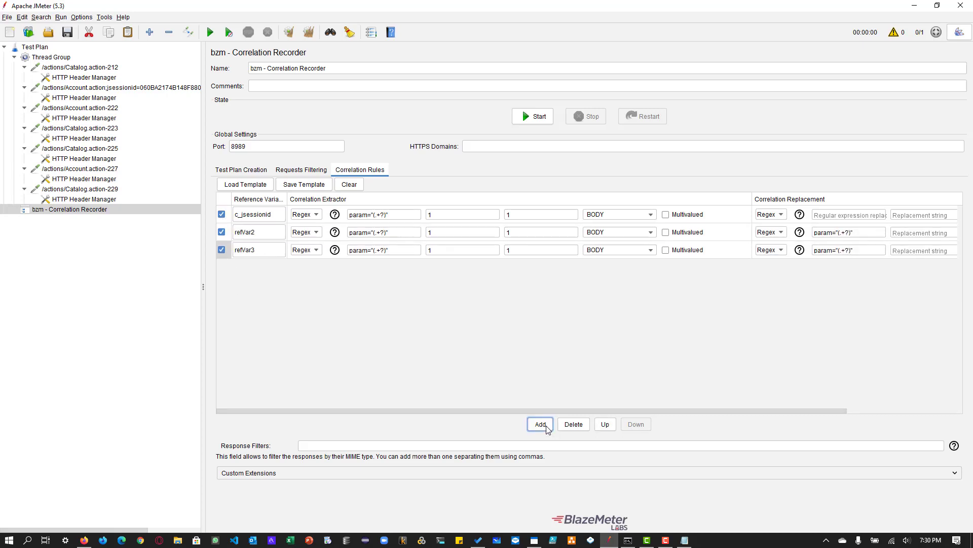
pyautogui.click(546, 425)
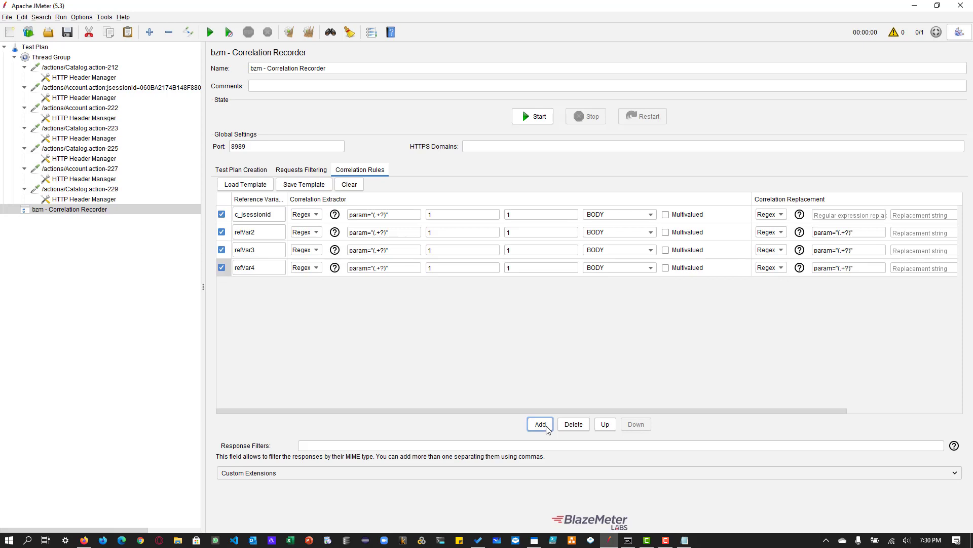
pyautogui.click(221, 232)
pyautogui.click(221, 250)
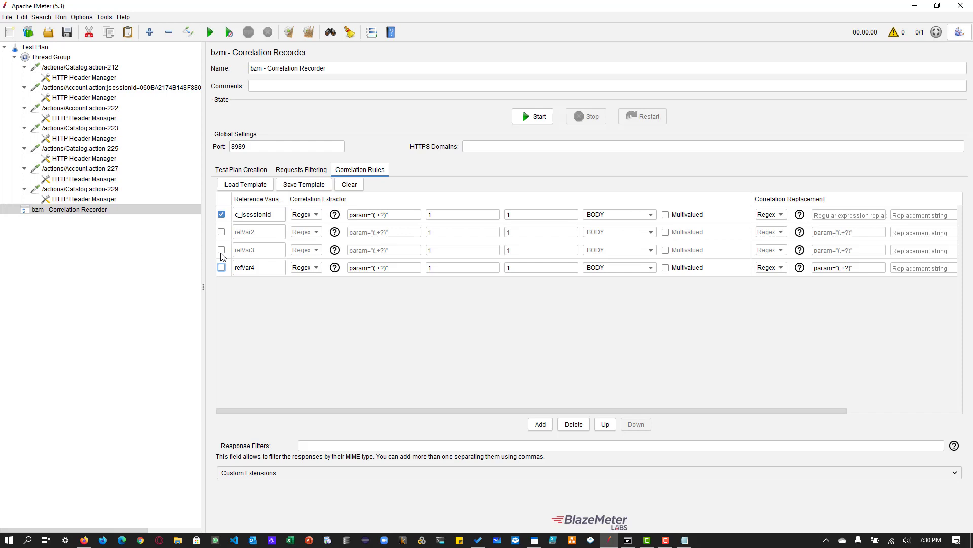
pyautogui.click(222, 251)
pyautogui.click(222, 232)
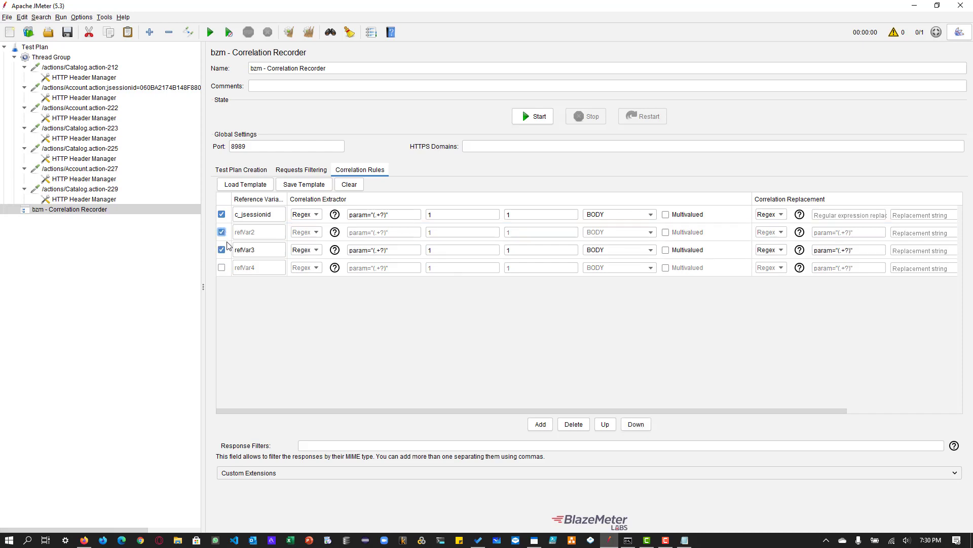
pyautogui.click(221, 250)
pyautogui.click(222, 232)
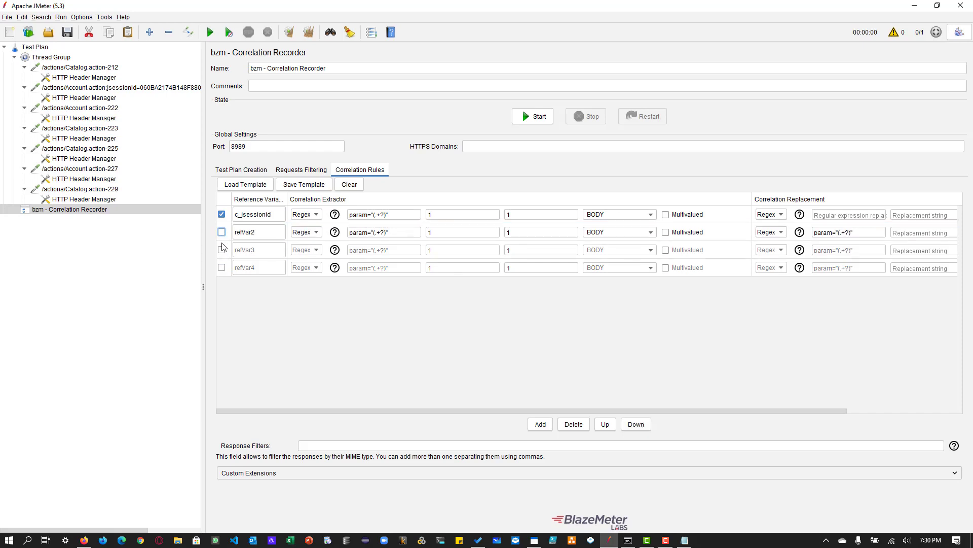
# - Delete the three extra correlation rules, keeping only c_jsessionid
pyautogui.click(370, 233)
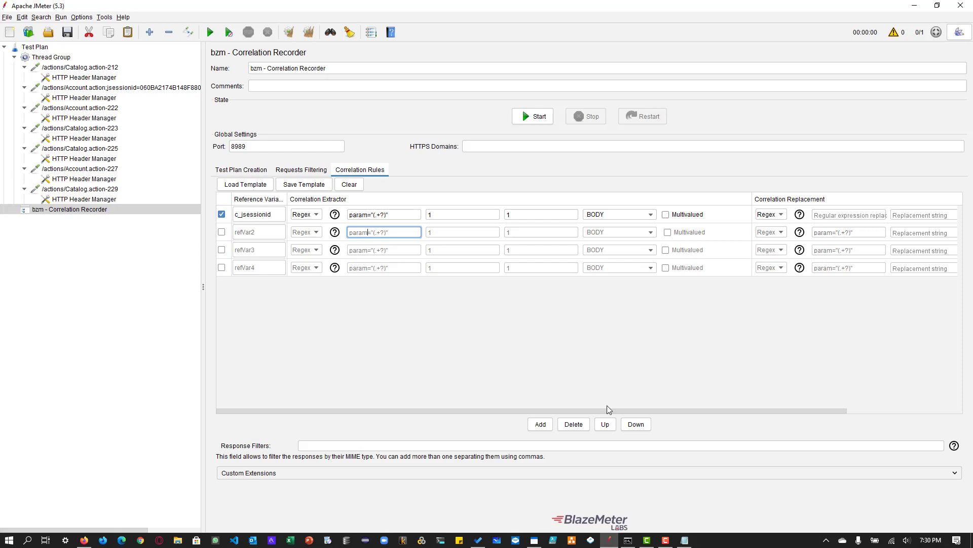
pyautogui.click(573, 424)
pyautogui.click(467, 232)
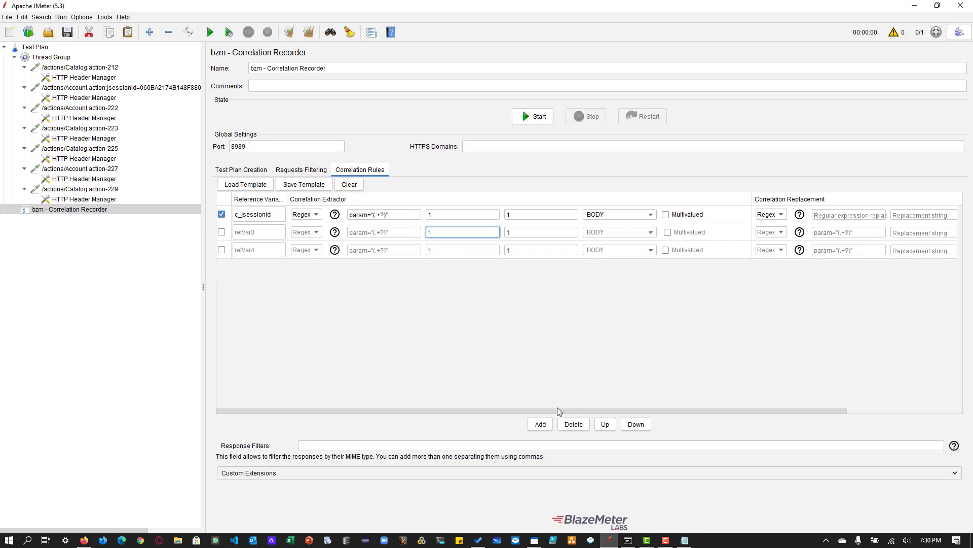
pyautogui.click(572, 424)
pyautogui.click(459, 232)
pyautogui.click(574, 424)
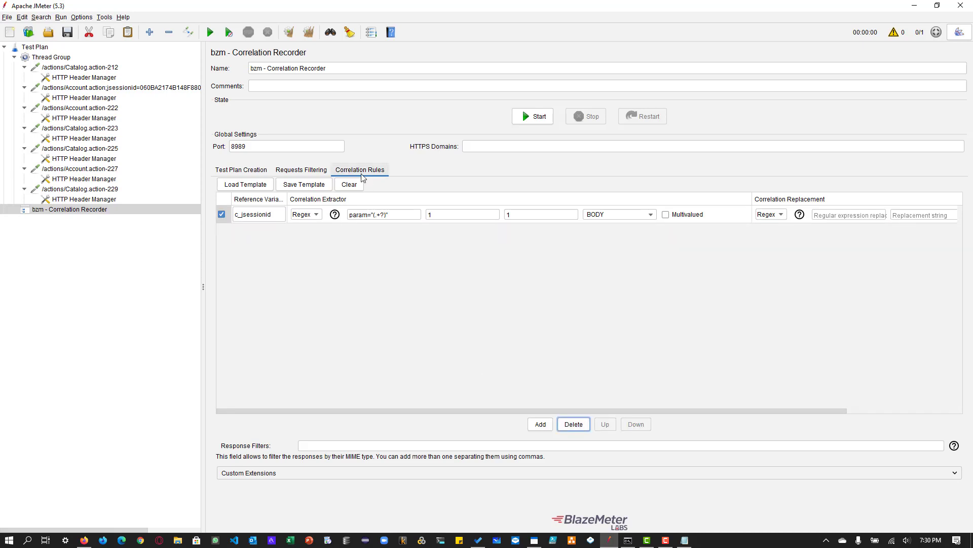
# - Check the /actions/Catalog.action-212 request and add a View Results Tree listener to the Thread Group
pyautogui.click(394, 215)
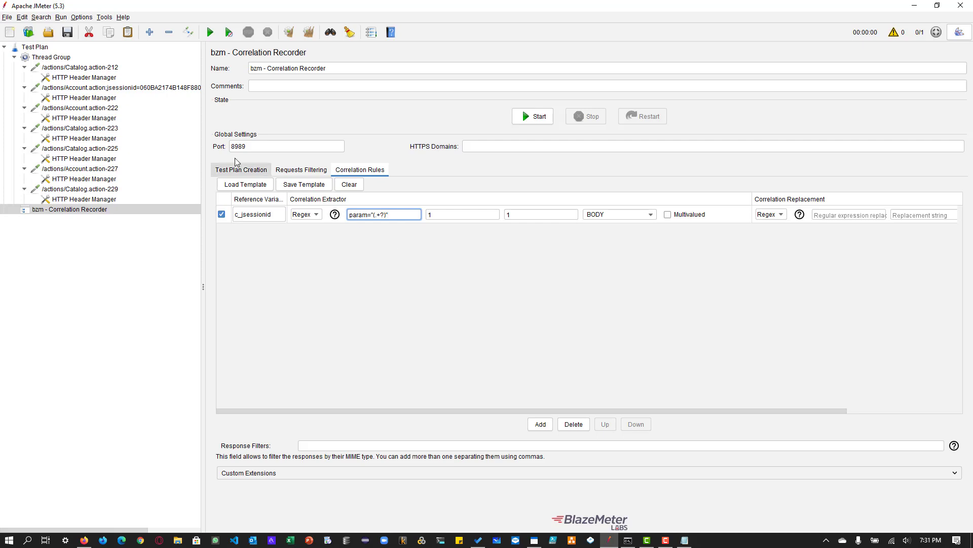
pyautogui.click(69, 67)
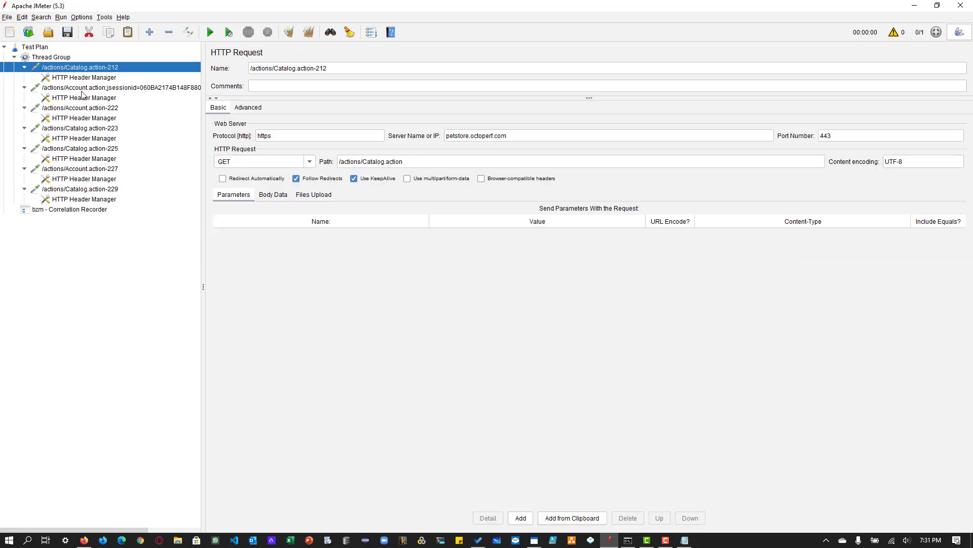
pyautogui.click(98, 209)
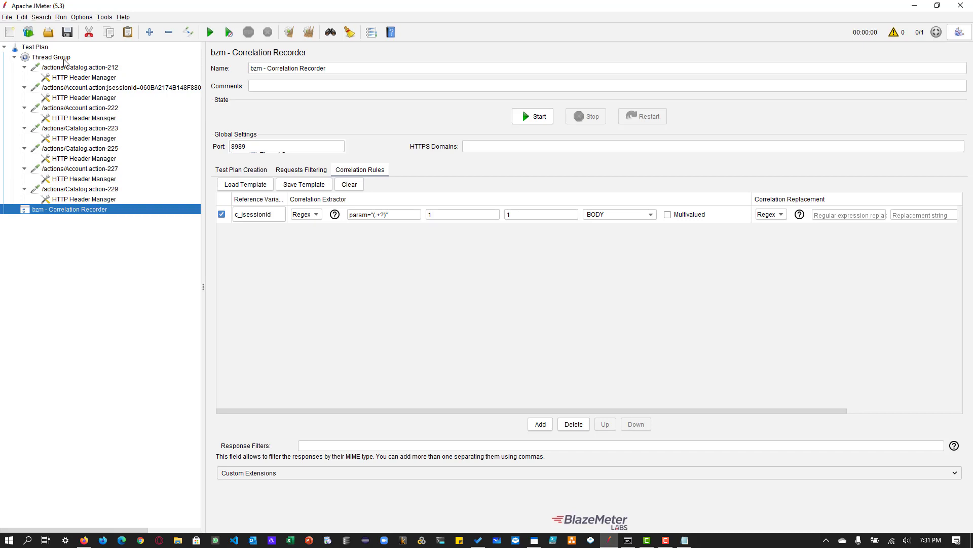
pyautogui.rightClick(64, 58)
pyautogui.moveTo(92, 64)
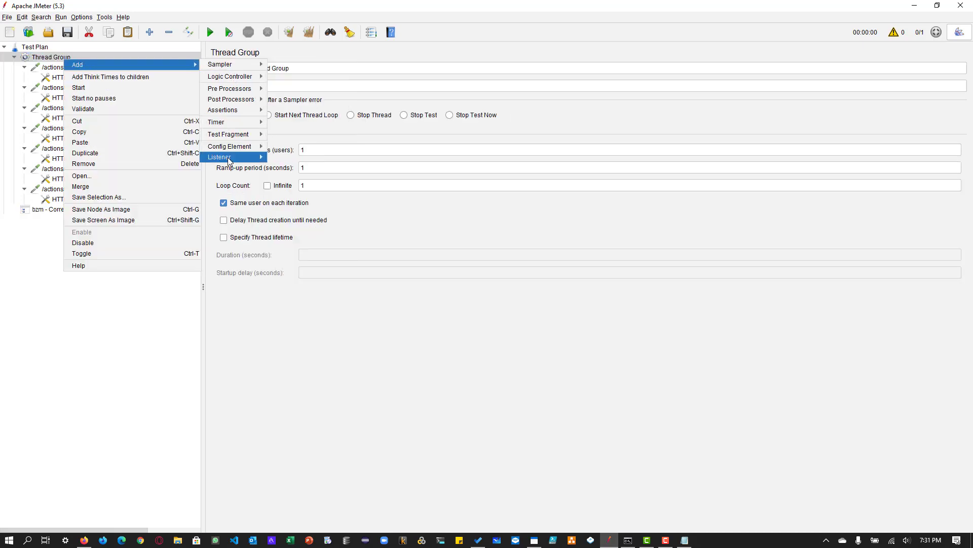
pyautogui.moveTo(228, 159)
pyautogui.click(276, 159)
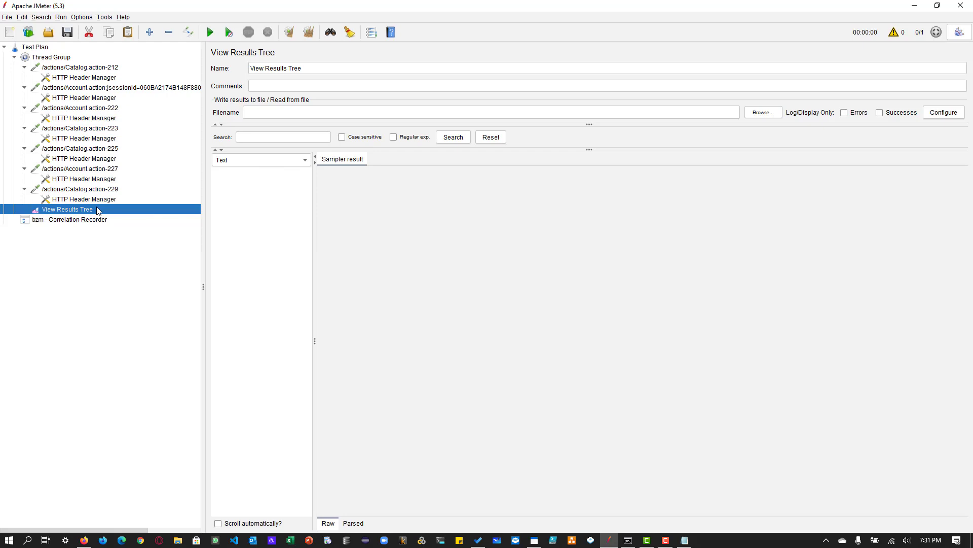
# - Run the test plan, saving it first as Correaltion Demo.jmx
pyautogui.click(210, 32)
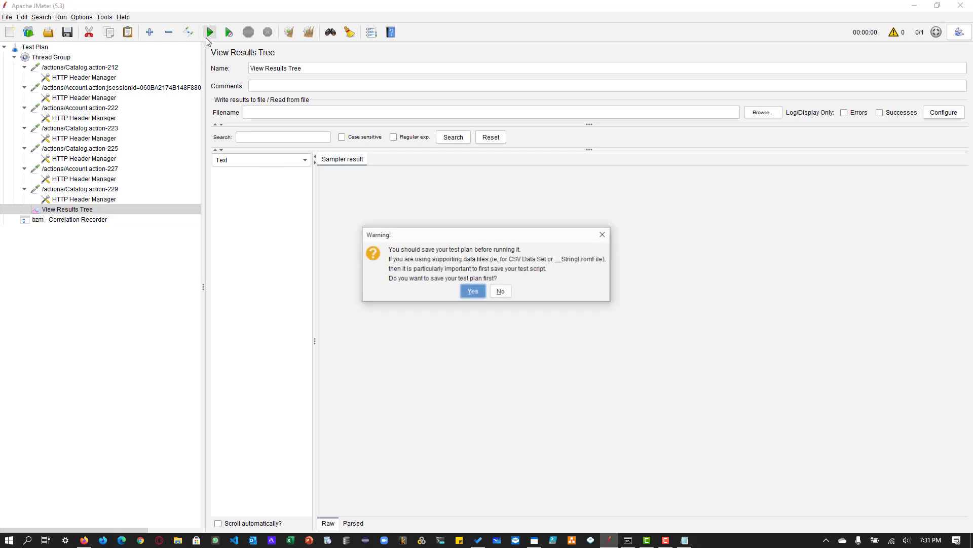
pyautogui.click(472, 292)
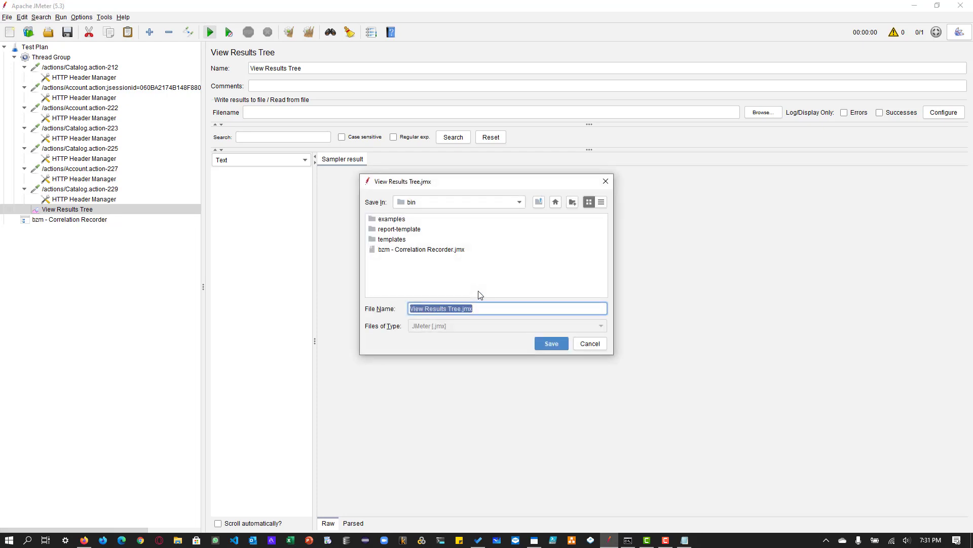
pyautogui.write('Correaltion Demo')
pyautogui.press('Return')
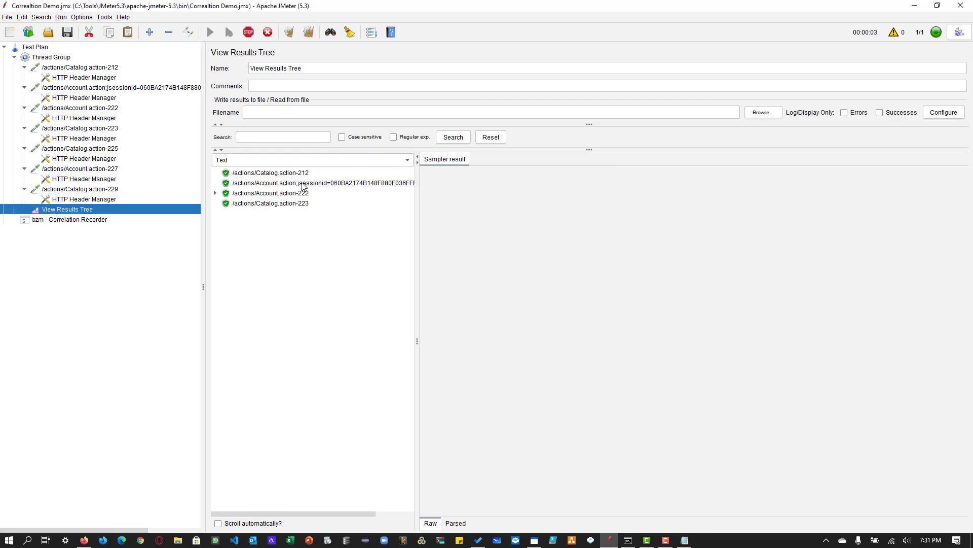
# - Inspect the /actions/Catalog.action-212 sample's request and copy the first jsessionid parameter with its closing quote from the response body
pyautogui.click(294, 176)
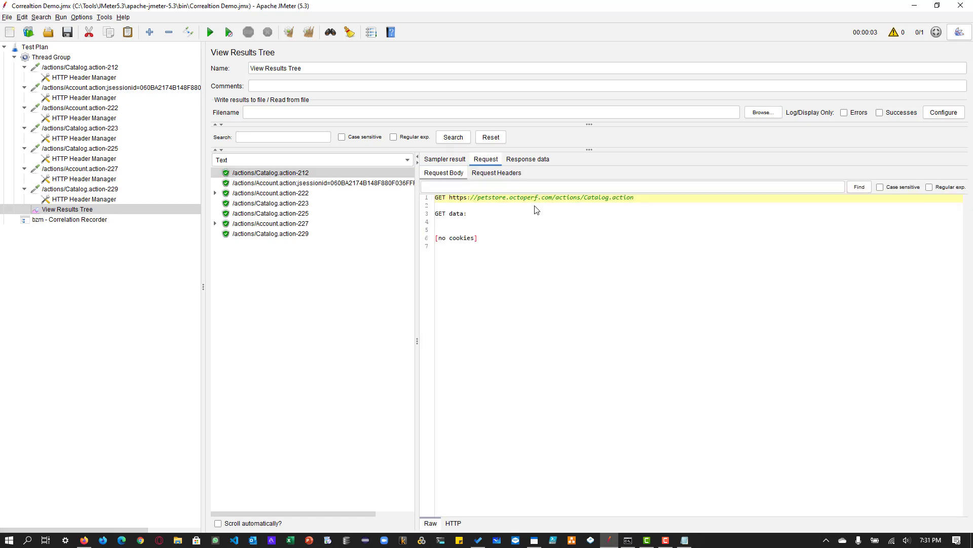
pyautogui.click(485, 160)
pyautogui.moveTo(514, 203); pyautogui.dragTo(611, 203)
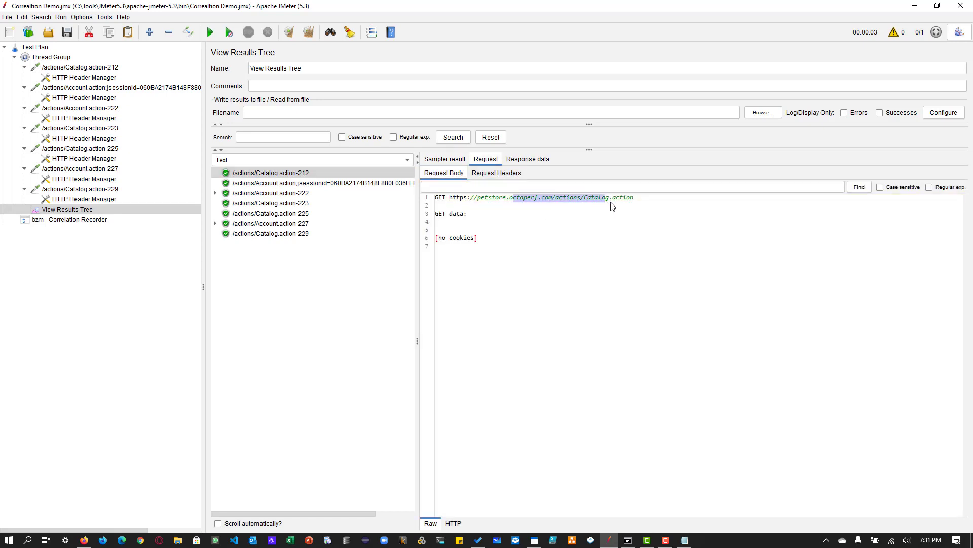
pyautogui.click(530, 160)
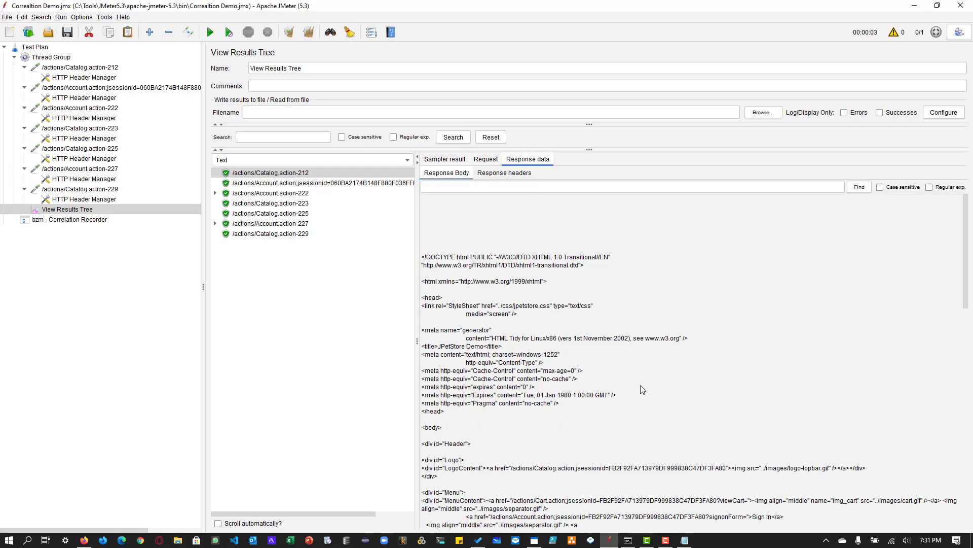
pyautogui.scroll(-5, 641, 385)
pyautogui.scroll(5, 640, 385)
pyautogui.moveTo(730, 468); pyautogui.dragTo(580, 471)
pyautogui.hotkey('ctrl', 'c')
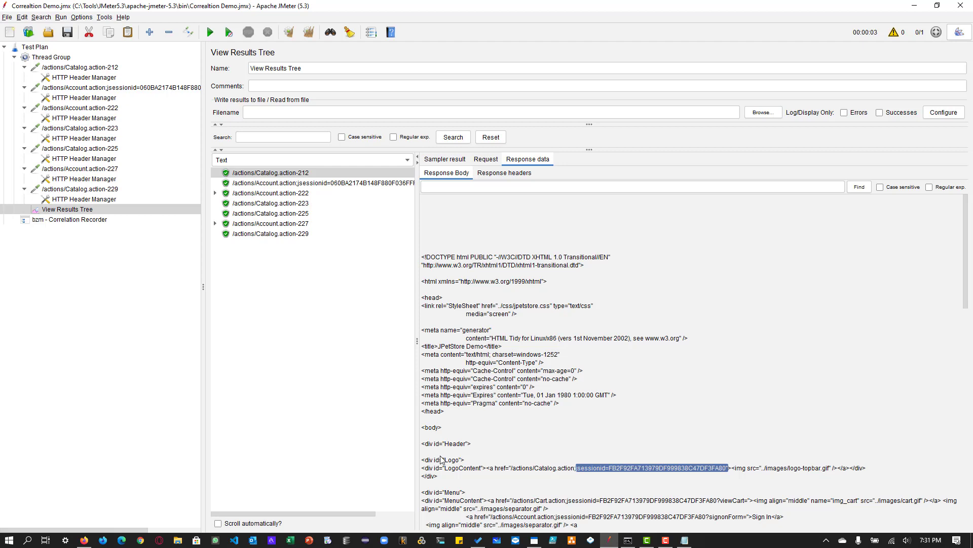
# - Paste the copied session ID parameter into the response body search, generalize it to jsessionid=(.+?)" and find it as a regular expression
pyautogui.click(482, 192)
pyautogui.hotkey('ctrl', 'v')
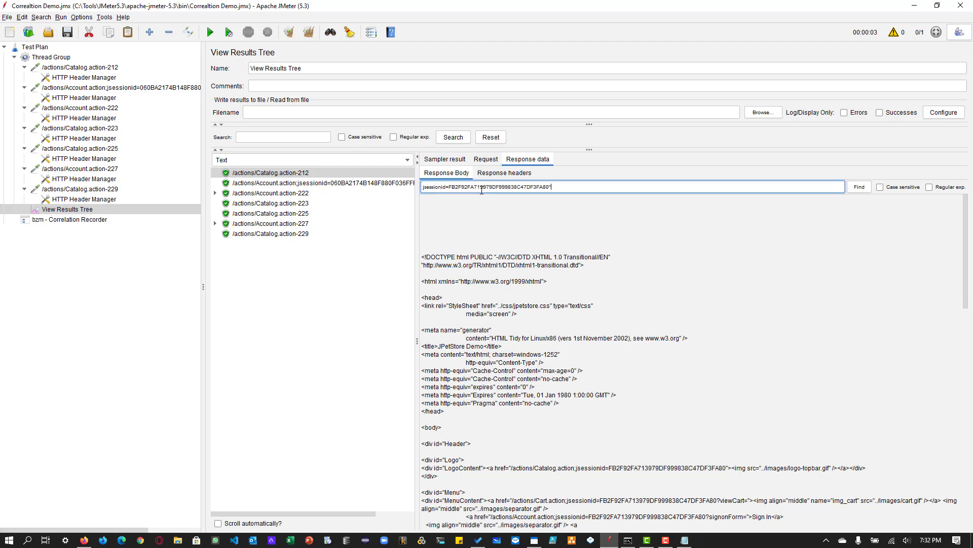
pyautogui.click(930, 188)
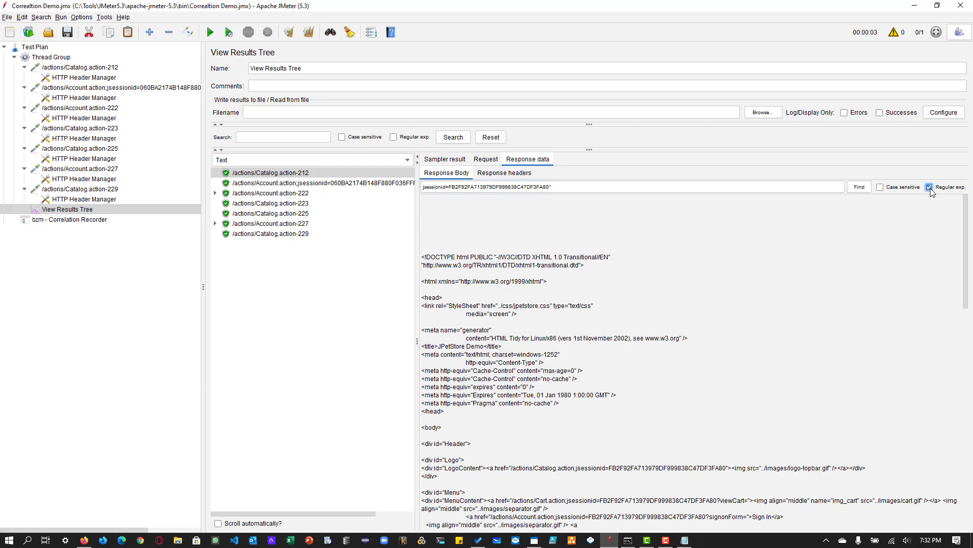
pyautogui.doubleClick(484, 188)
pyautogui.write('(')
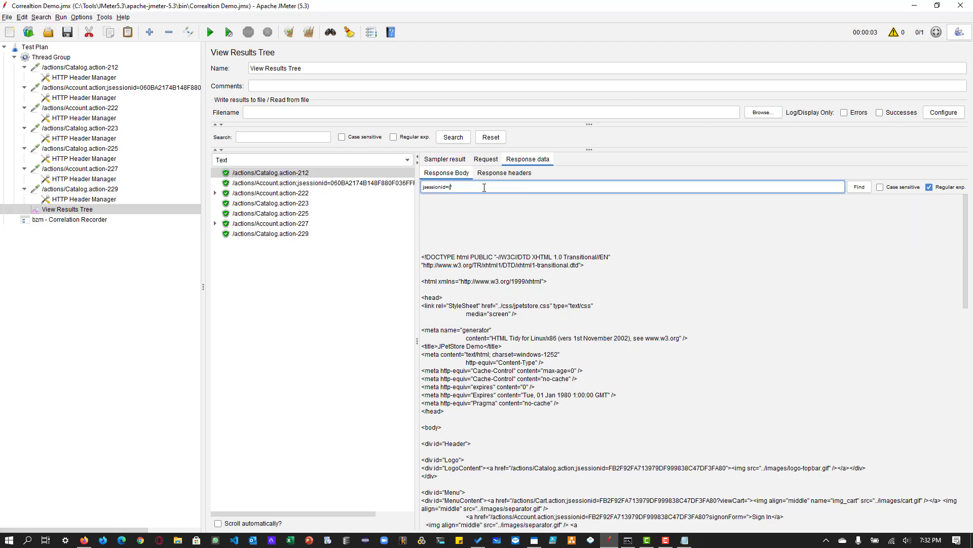
pyautogui.write('.+')
pyautogui.click(860, 188)
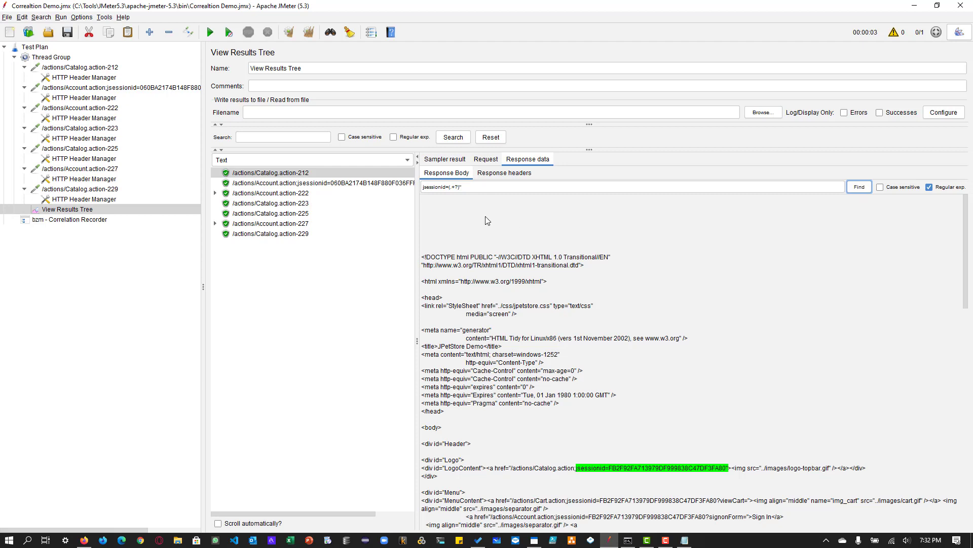
# - Copy the tested expression jsessionid=(.+?)" into the c_jsessionid rule's regular expression extractor
pyautogui.tripleClick(482, 185)
pyautogui.hotkey('ctrl', 'c')
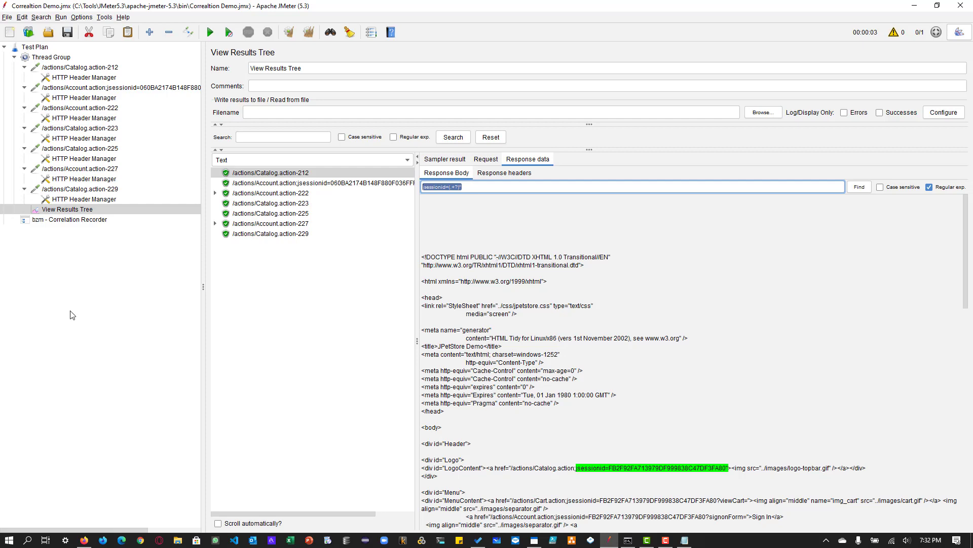
pyautogui.click(80, 221)
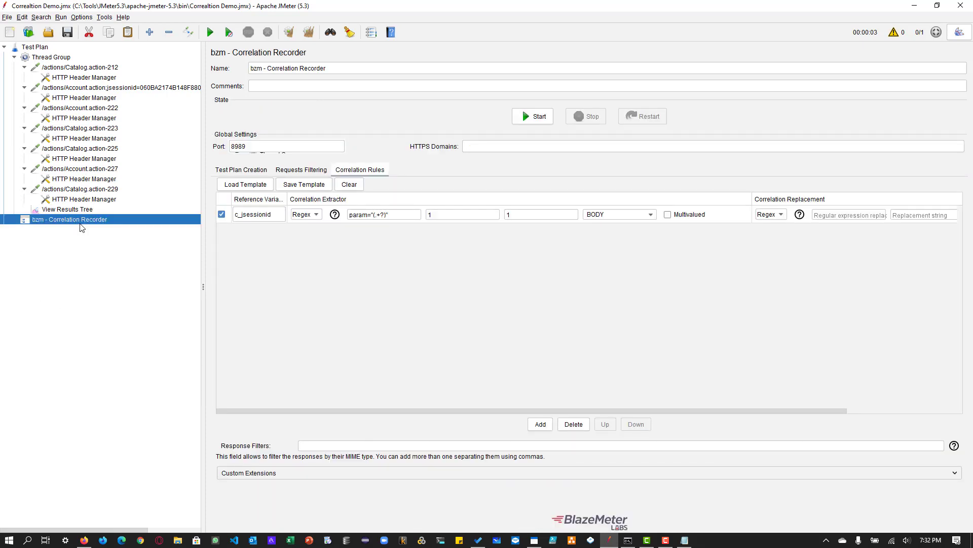
pyautogui.tripleClick(361, 214)
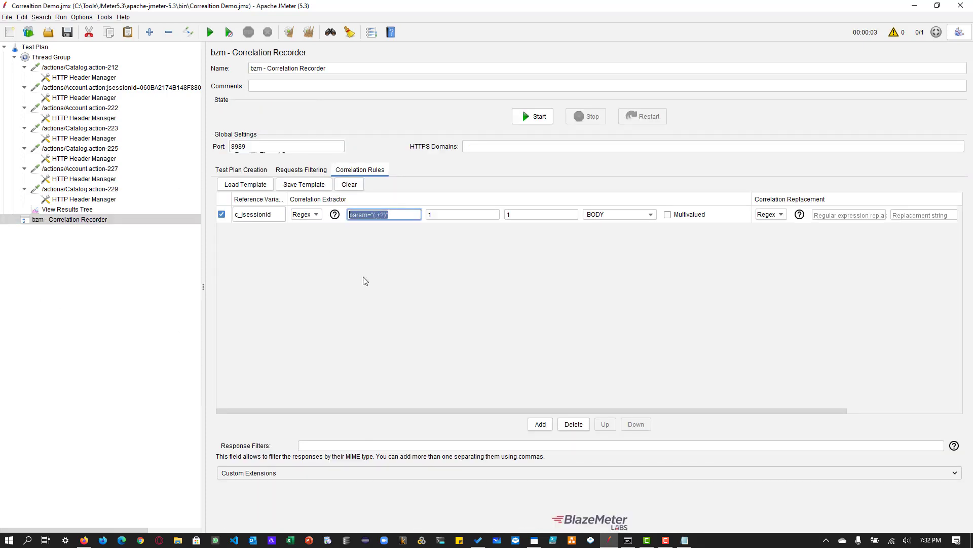
pyautogui.hotkey('ctrl', 'v')
# - Set the c_jsessionid extractor's match number to 1, keeping group number 1 and BODY as the target
pyautogui.click(464, 213)
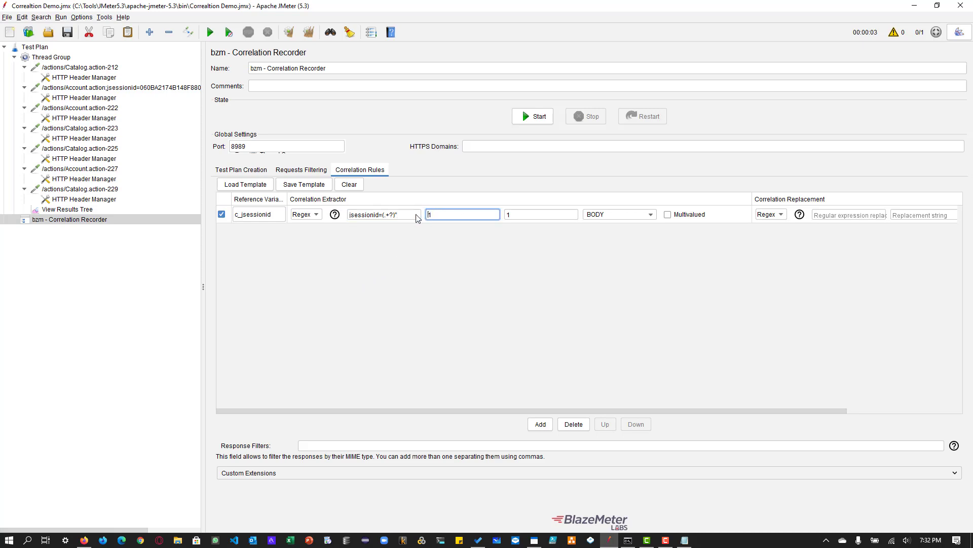
pyautogui.moveTo(450, 214); pyautogui.dragTo(409, 213)
pyautogui.write('1')
pyautogui.doubleClick(520, 214)
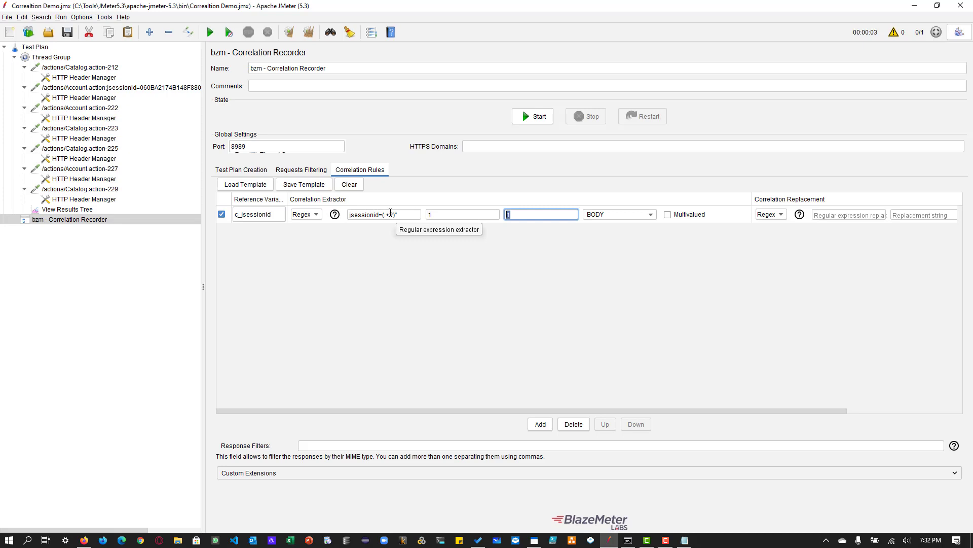
pyautogui.click(591, 215)
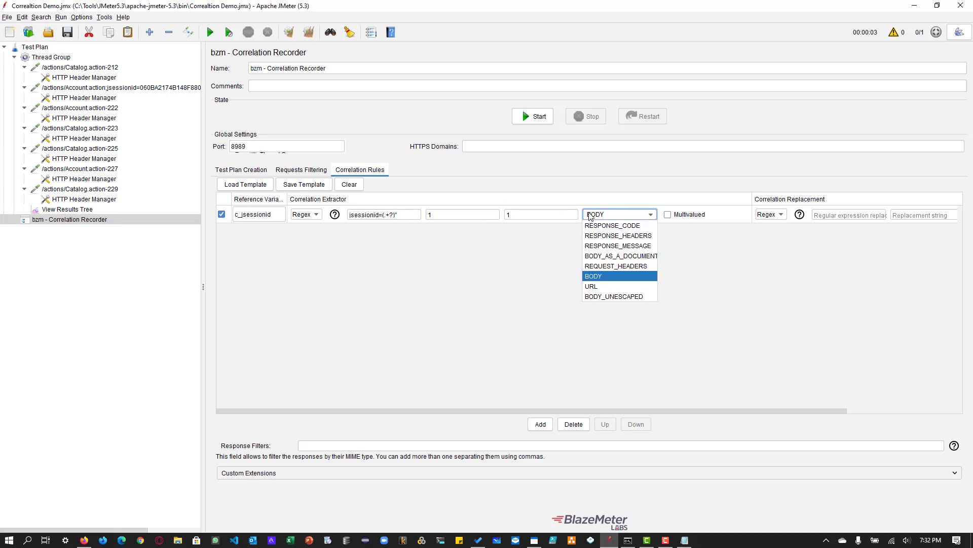
pyautogui.click(591, 215)
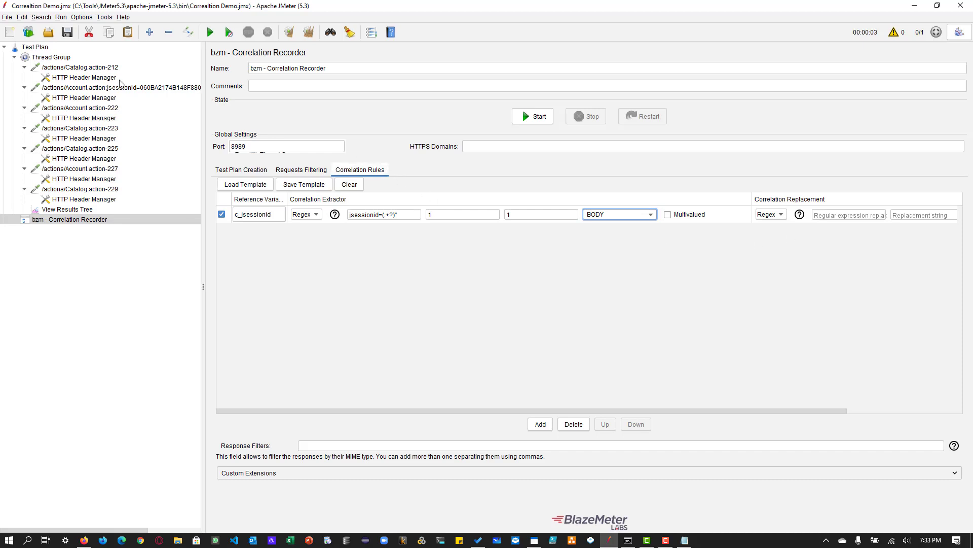
# - Inspect the /actions/Catalog.action-212 request and the jsessionid value in the path of the Account.action request below it
pyautogui.click(85, 69)
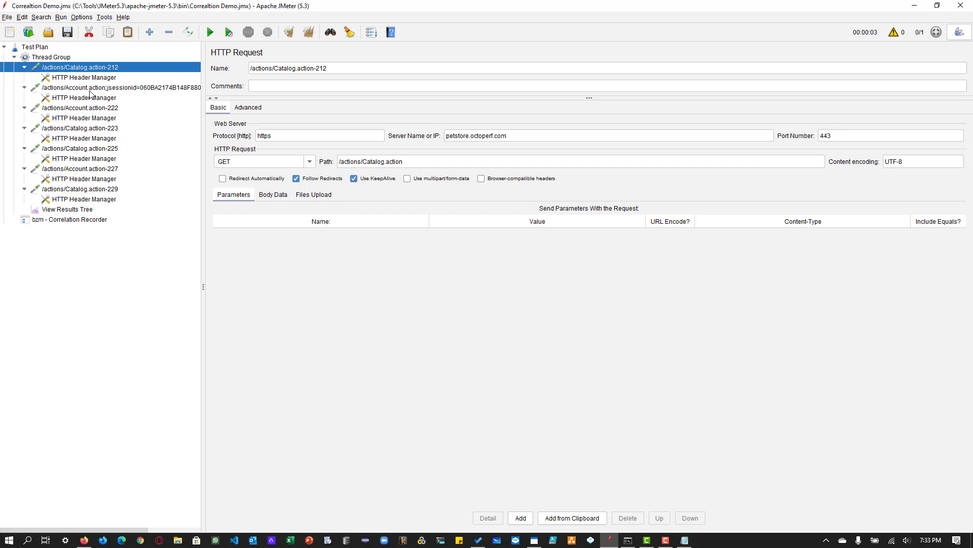
pyautogui.click(90, 89)
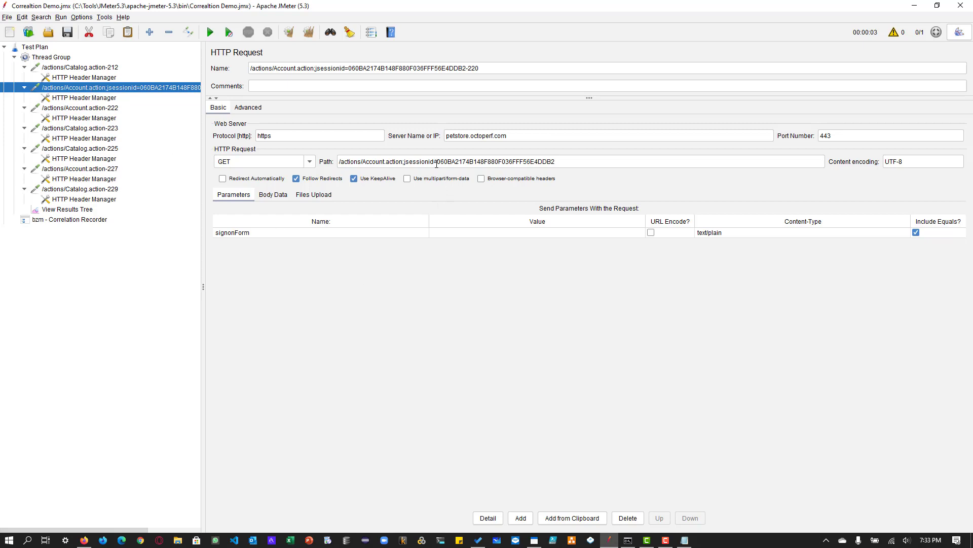
pyautogui.moveTo(437, 163); pyautogui.dragTo(573, 164)
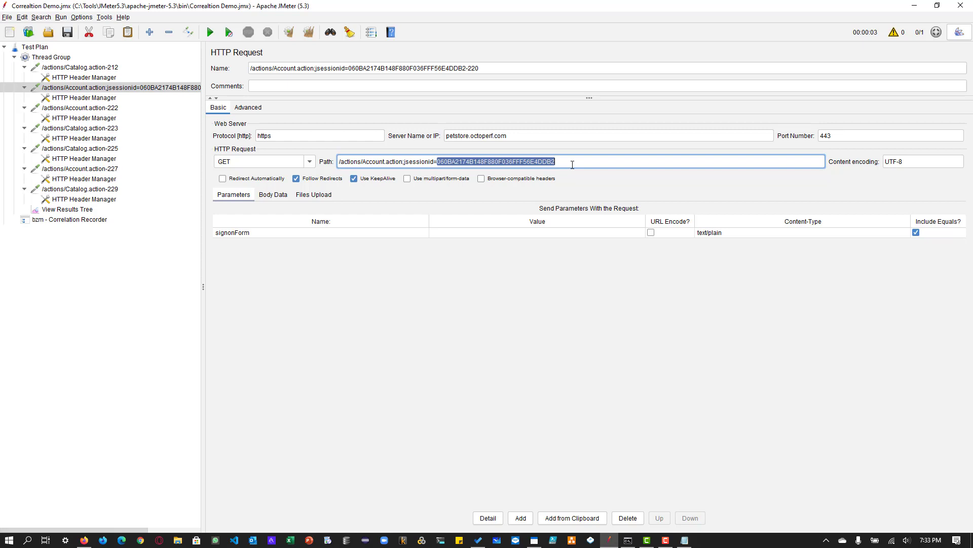
# - Open the request body of the Account.action sample carrying jsessionid in View Results Tree and find jsessionid=(.+?)? as a regular expression
pyautogui.click(67, 210)
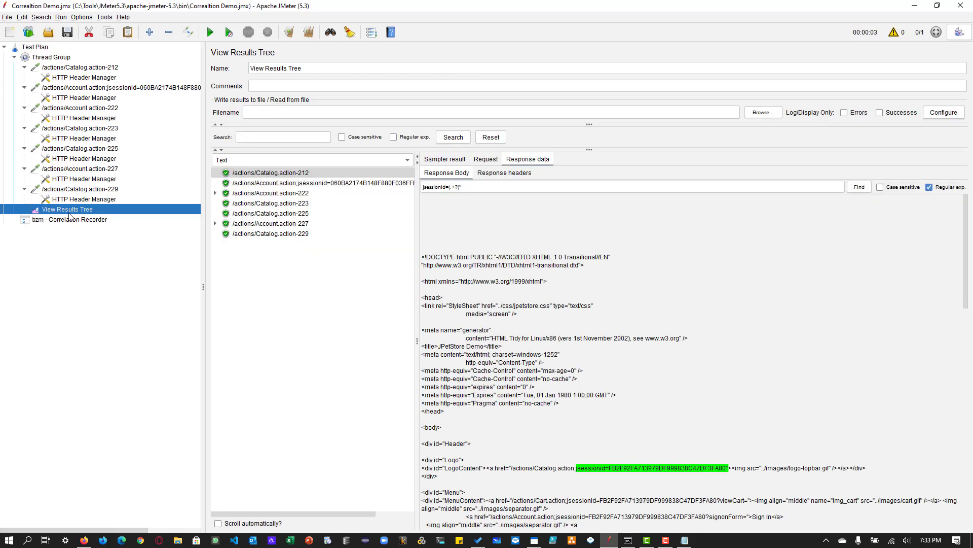
pyautogui.click(259, 184)
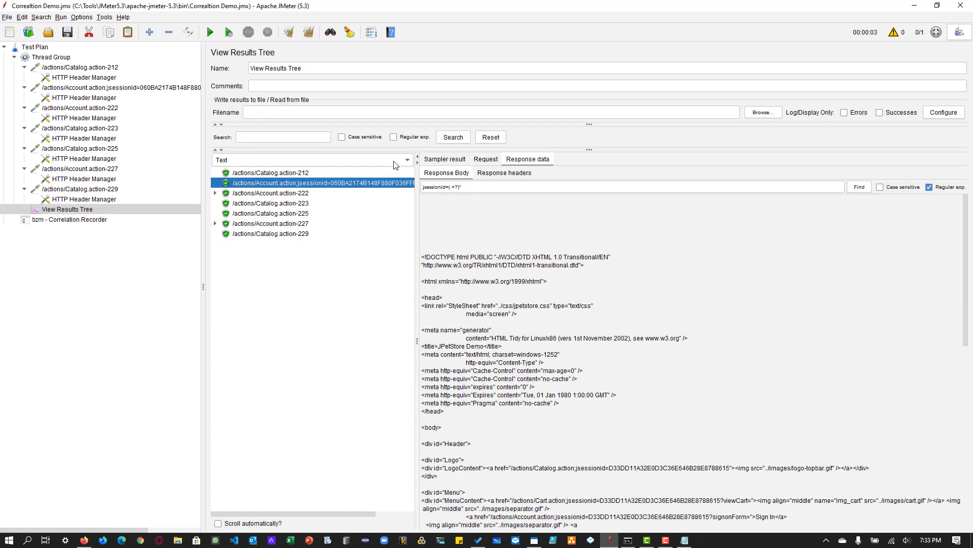
pyautogui.click(487, 161)
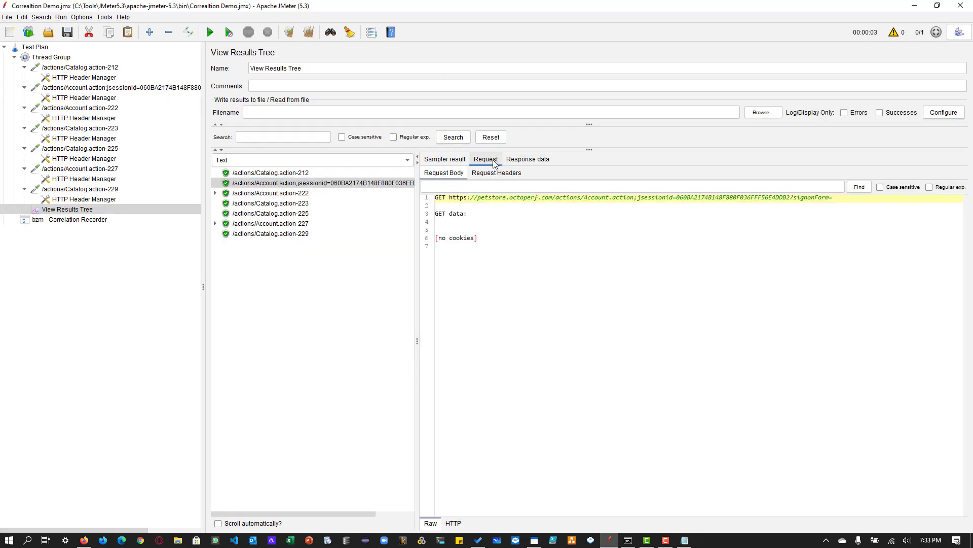
pyautogui.click(659, 189)
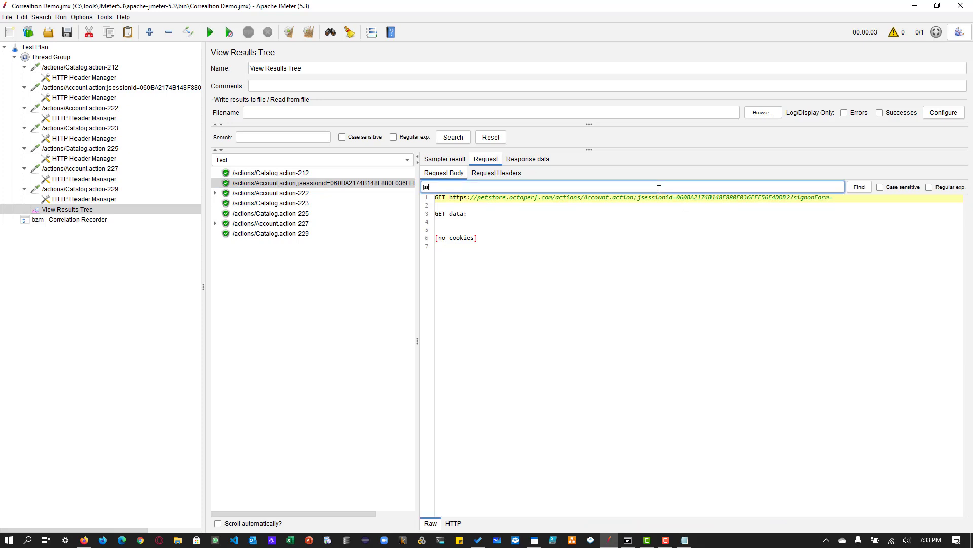
pyautogui.write('jsession')
pyautogui.write('id=(.+?)?')
pyautogui.click(929, 187)
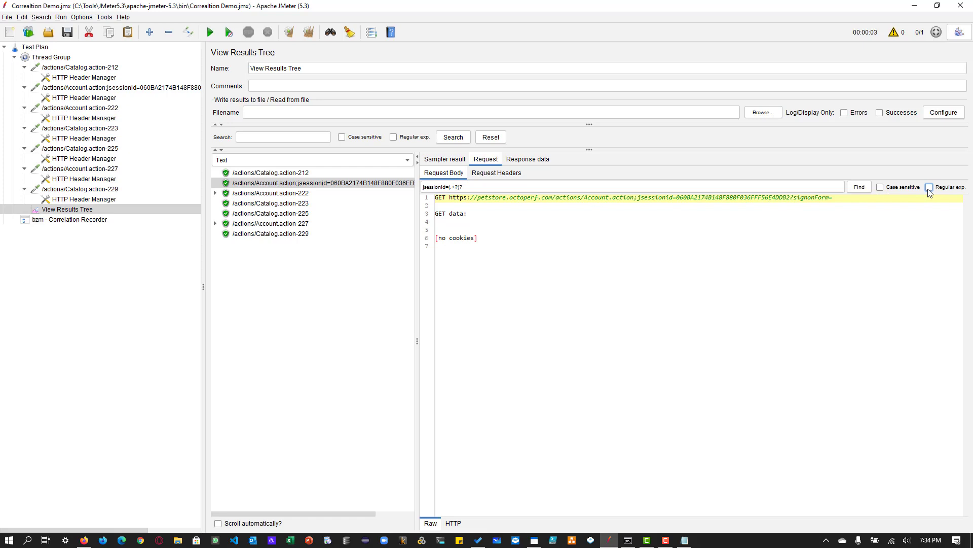
pyautogui.click(860, 187)
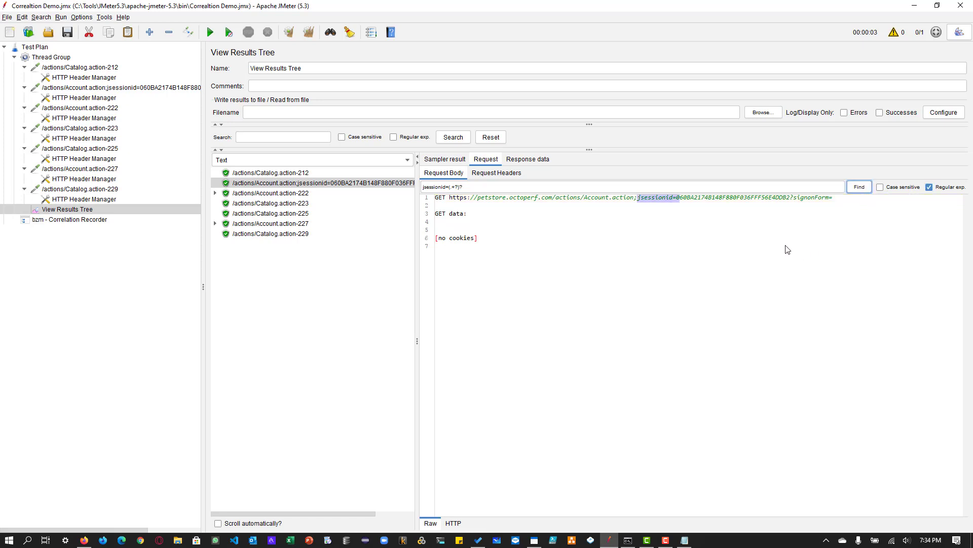
# - Escape the closing question mark in the request body search, making it jsessionid=(.+?)\?, and find it again
pyautogui.doubleClick(792, 197)
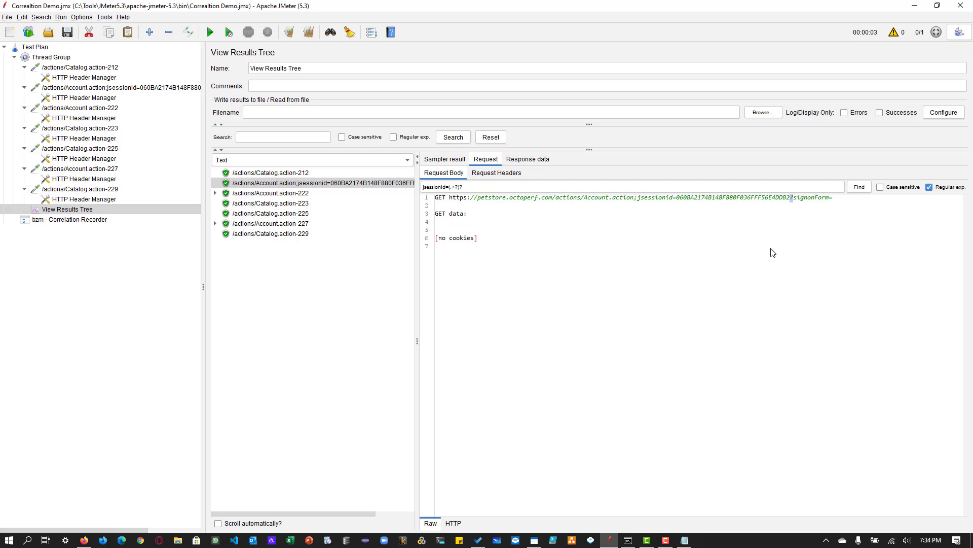
pyautogui.click(461, 186)
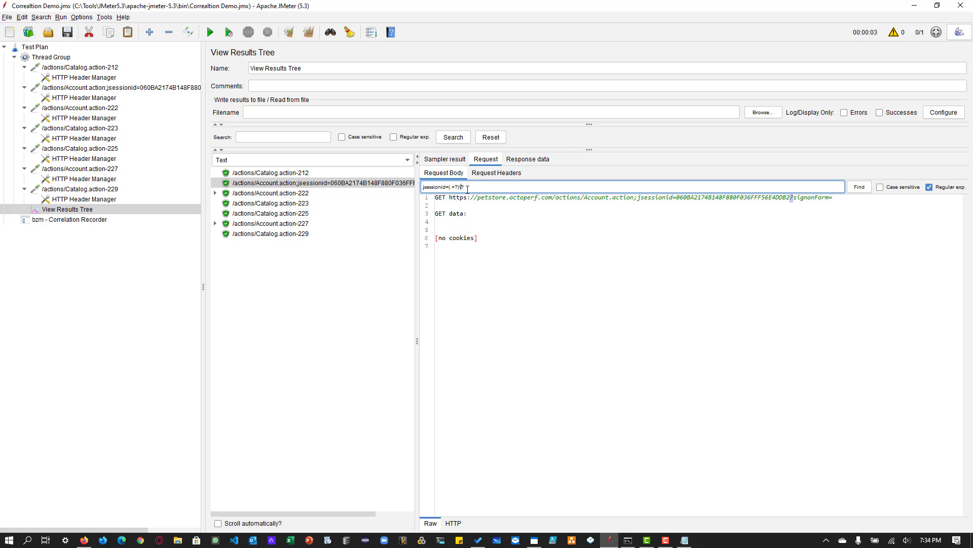
pyautogui.write('\\')
pyautogui.click(790, 199)
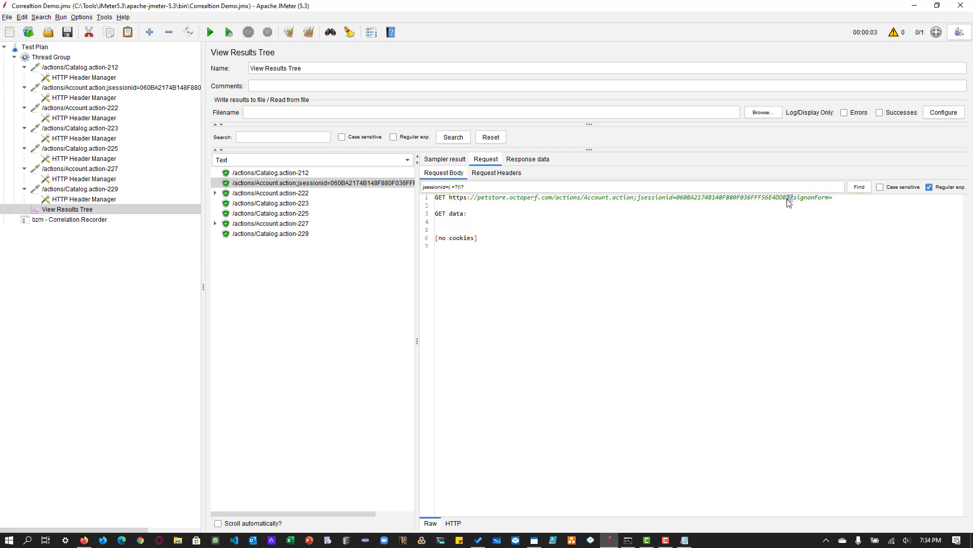
pyautogui.click(859, 187)
pyautogui.click(859, 187)
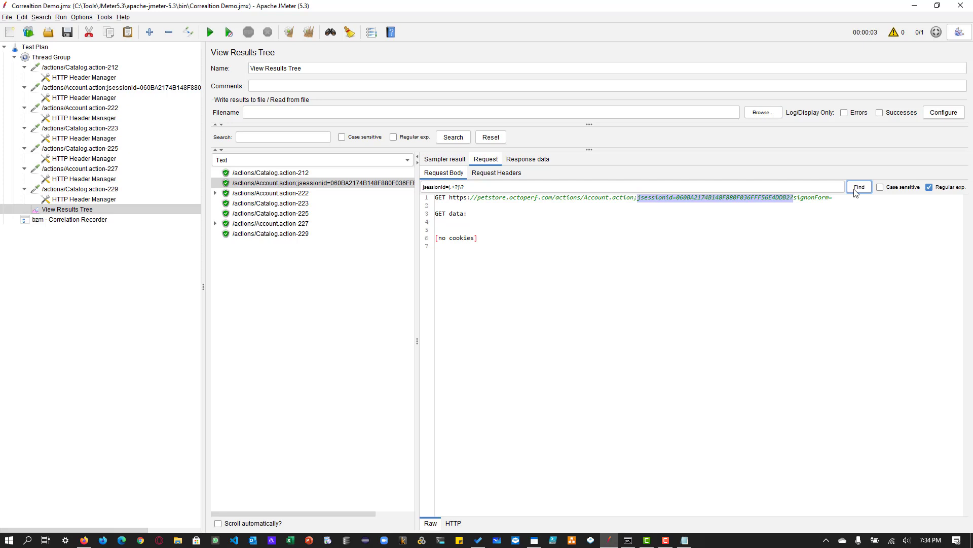
# - Copy the tested expression jsessionid=(.+?)\? into the c_jsessionid rule's regular expression replacement
pyautogui.tripleClick(463, 186)
pyautogui.hotkey('ctrl', 'c')
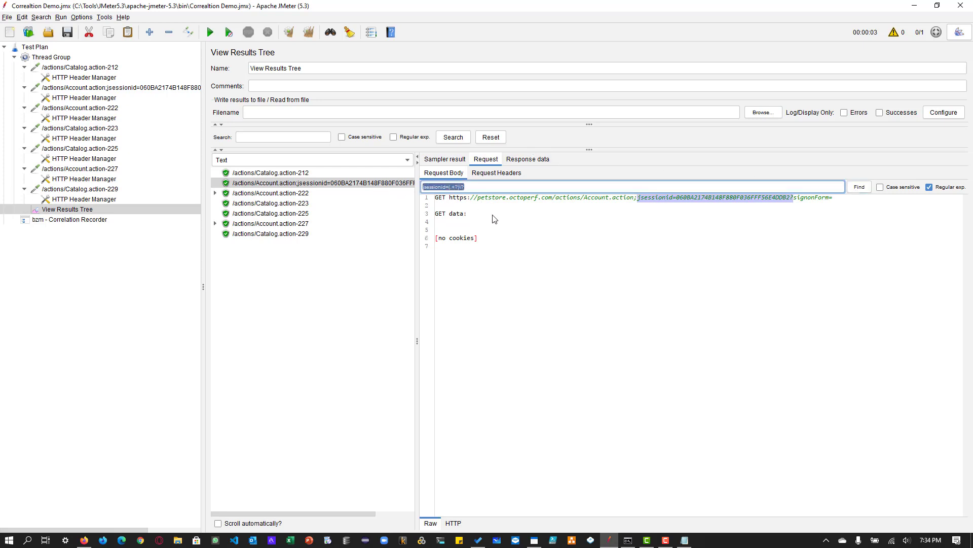
pyautogui.click(90, 221)
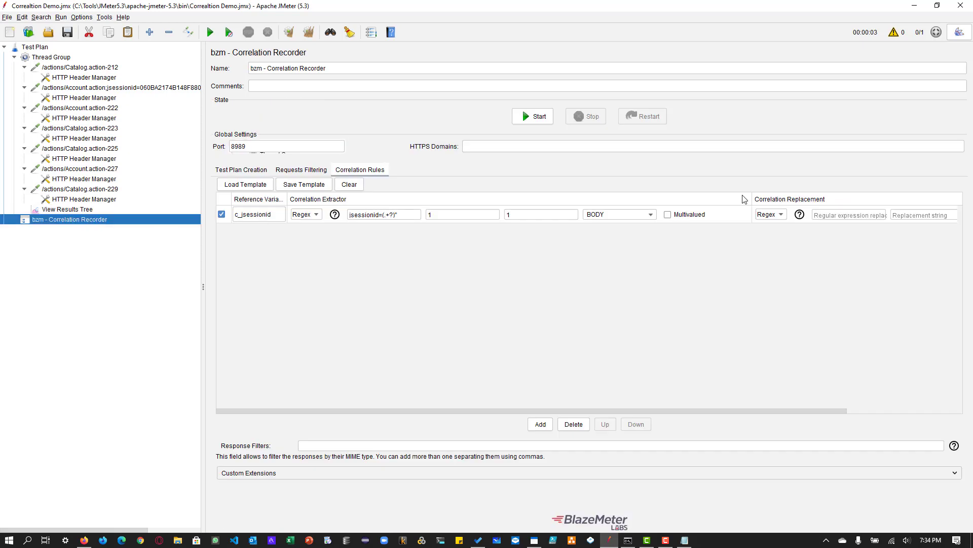
pyautogui.moveTo(801, 411); pyautogui.dragTo(878, 408)
pyautogui.click(751, 215)
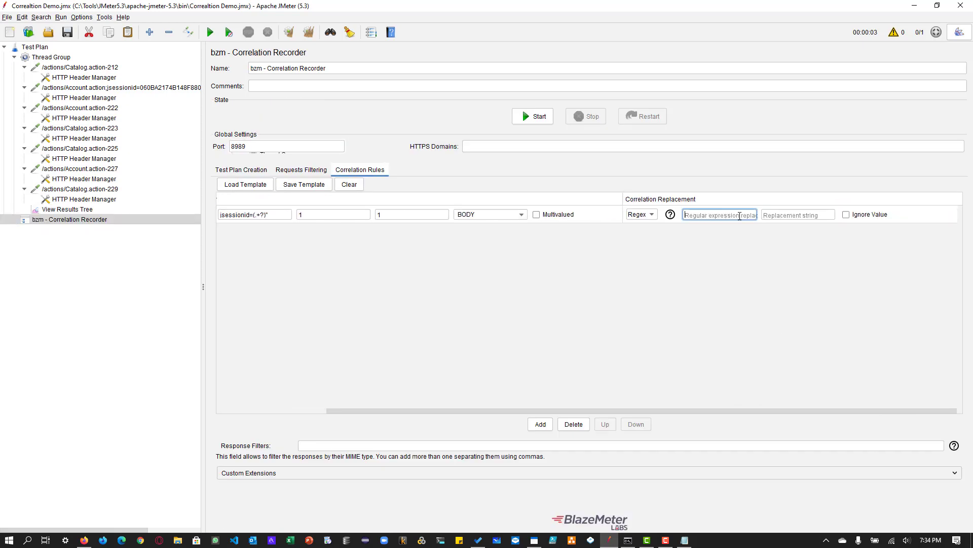
pyautogui.hotkey('ctrl', 'v')
# - Copy the rule's reference variable name and set the replacement string to ${c_jsessionid}
pyautogui.moveTo(729, 410); pyautogui.dragTo(257, 218)
pyautogui.doubleClick(258, 217)
pyautogui.hotkey('ctrl', 'c')
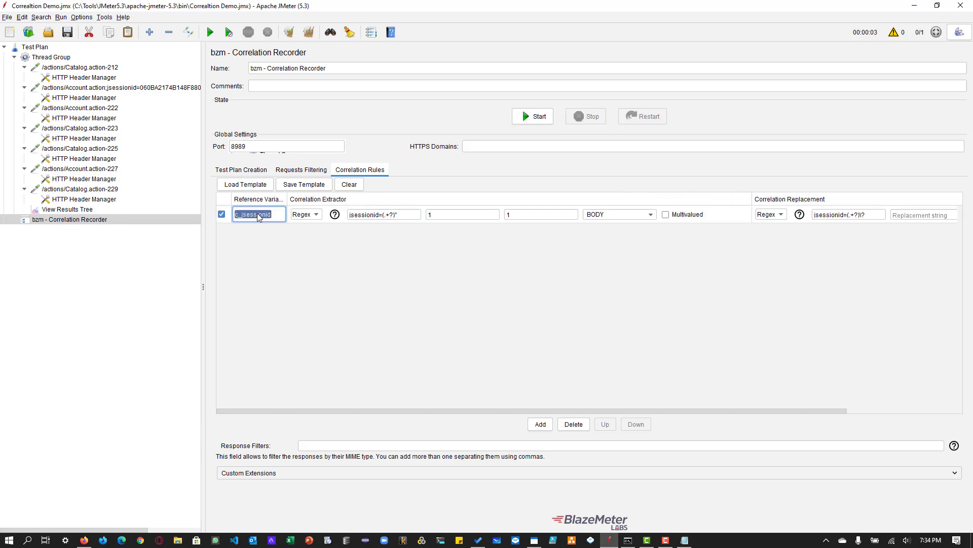
pyautogui.click(889, 409)
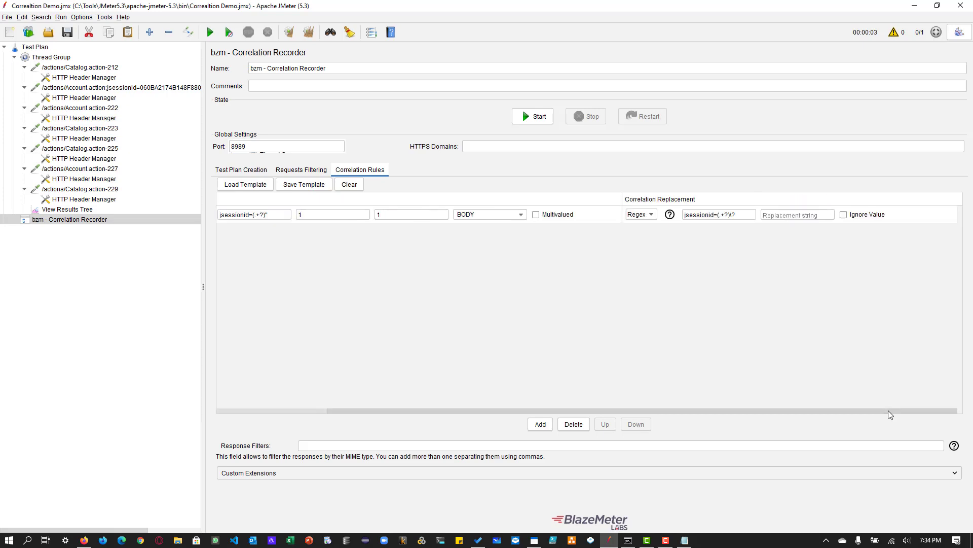
pyautogui.click(780, 215)
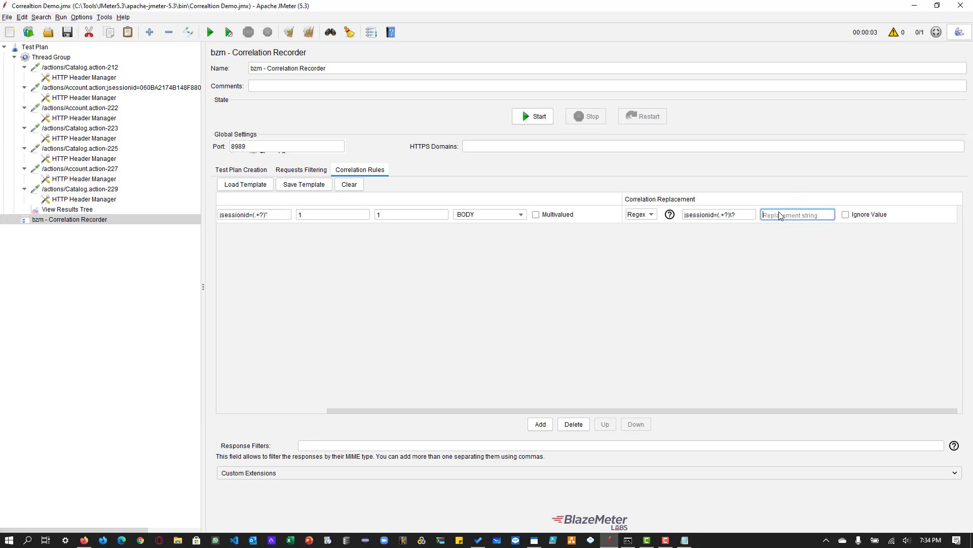
pyautogui.write('${')
pyautogui.hotkey('ctrl', 'v')
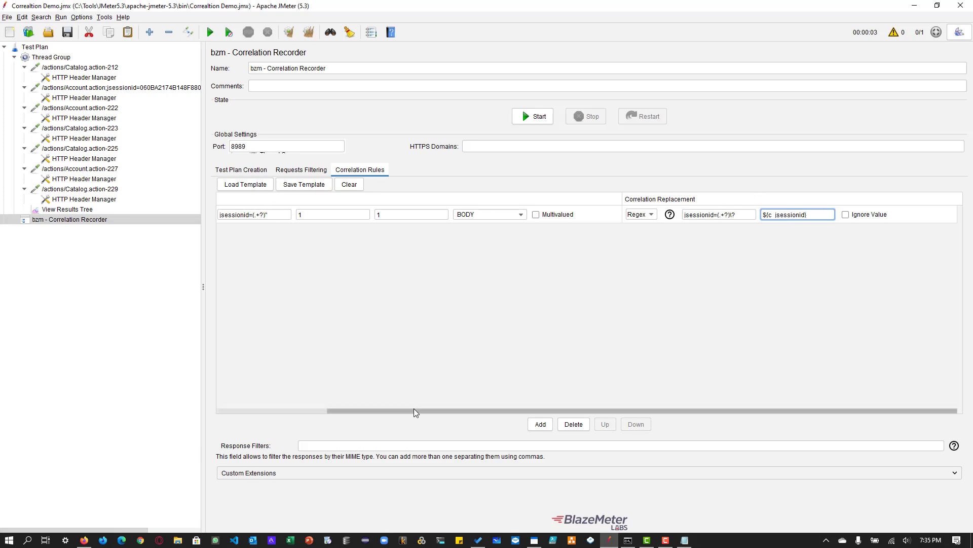
# - Compare the rule's replacement expression and string with the two recorded requests following /actions/Catalog.action-212 and their header managers
pyautogui.moveTo(413, 410); pyautogui.dragTo(339, 370)
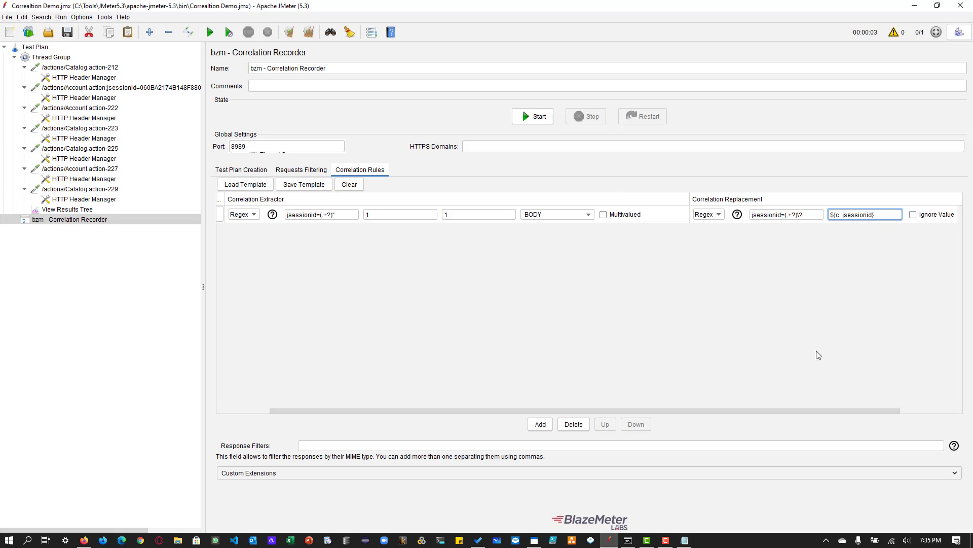
pyautogui.click(785, 214)
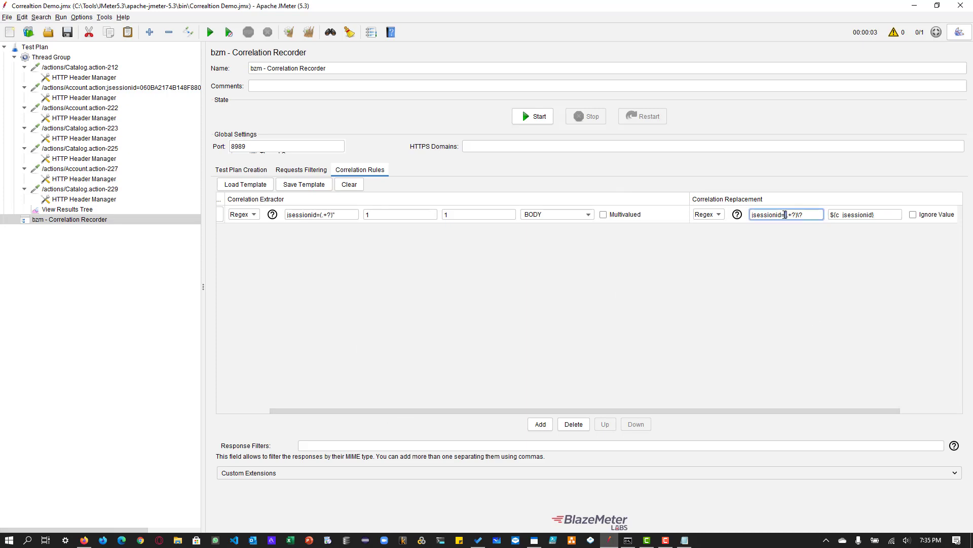
pyautogui.moveTo(891, 214); pyautogui.dragTo(837, 240)
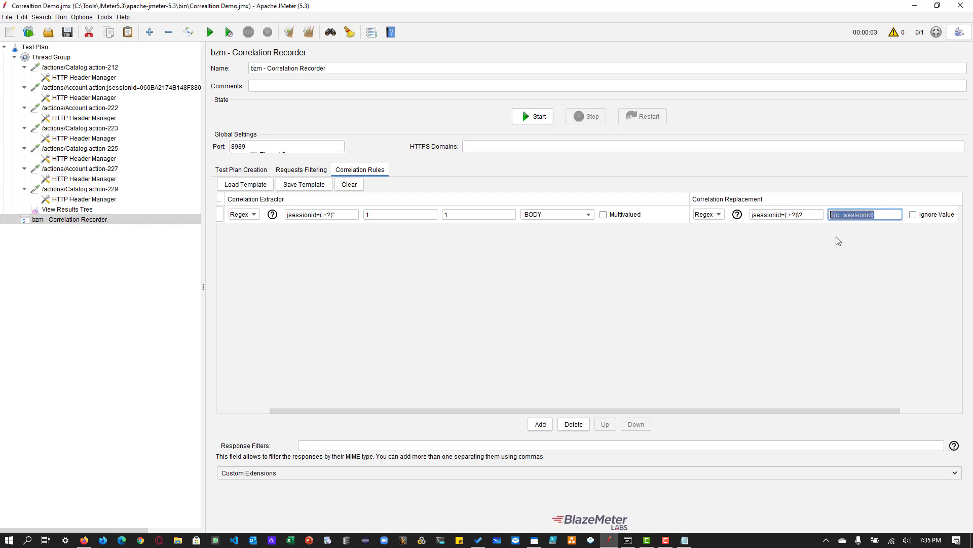
pyautogui.click(97, 88)
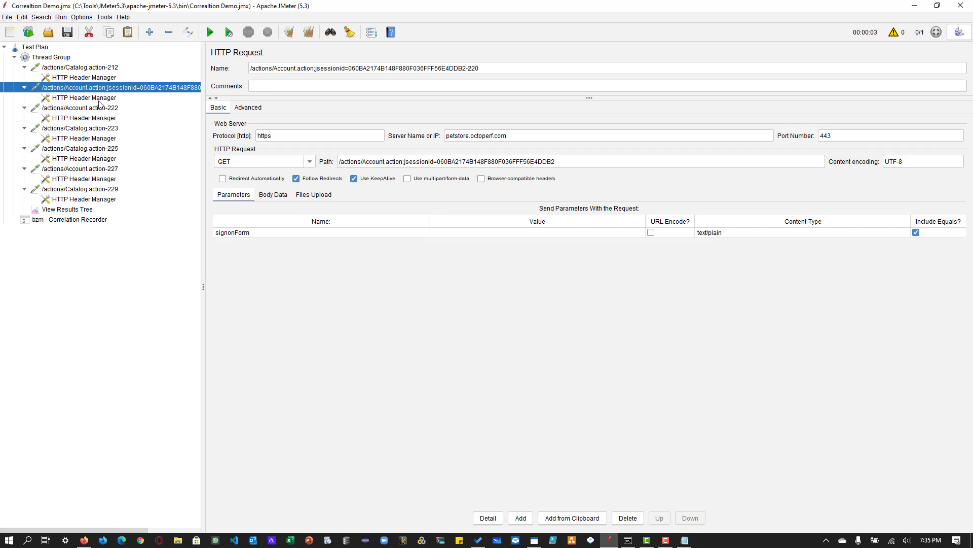
pyautogui.click(94, 99)
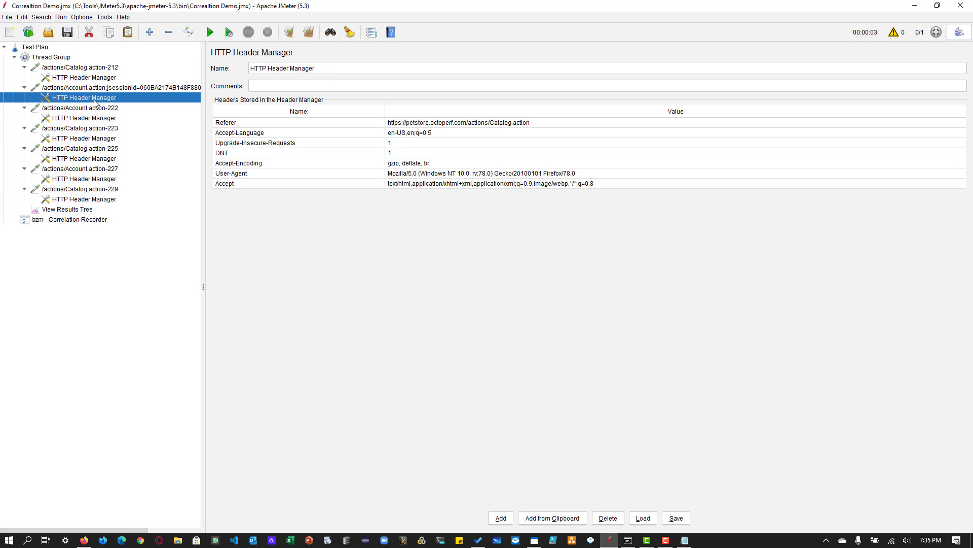
pyautogui.click(100, 108)
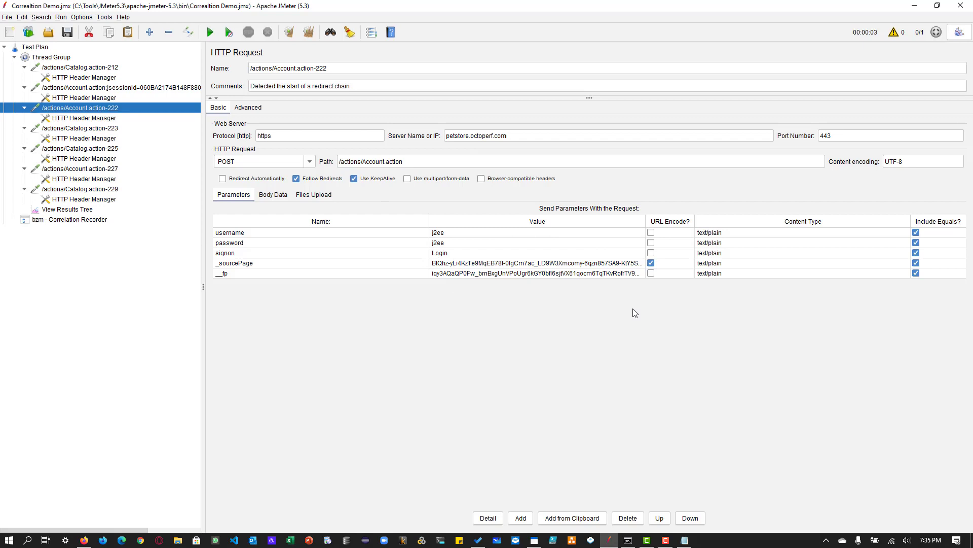
pyautogui.click(100, 120)
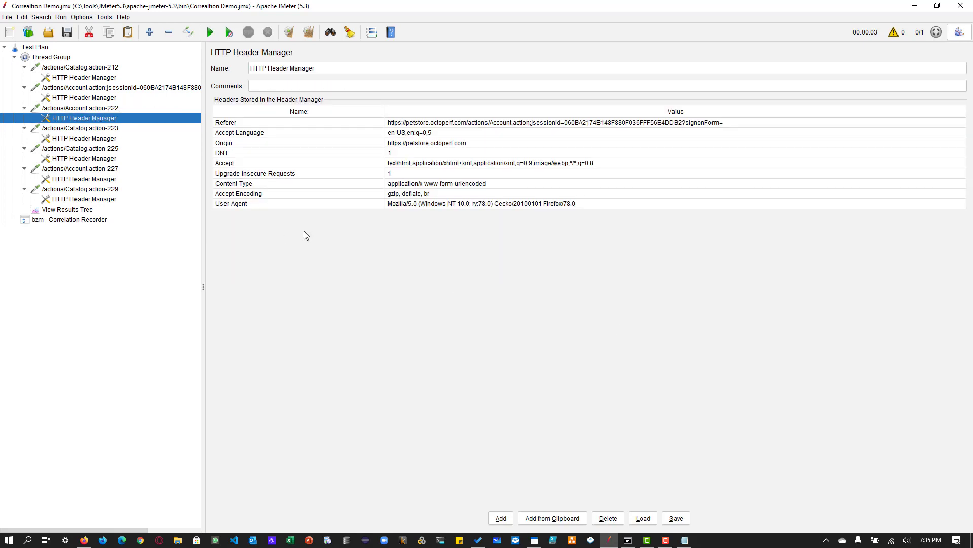
# - Examine the jsessionid value and the characters around it in the Referer header of /actions/Account.action-222
pyautogui.click(572, 124)
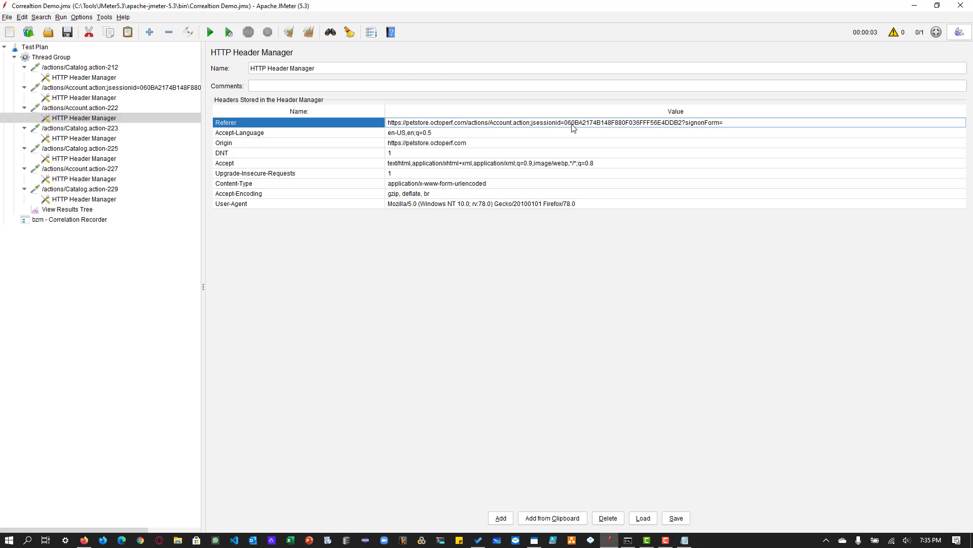
pyautogui.doubleClick(572, 123)
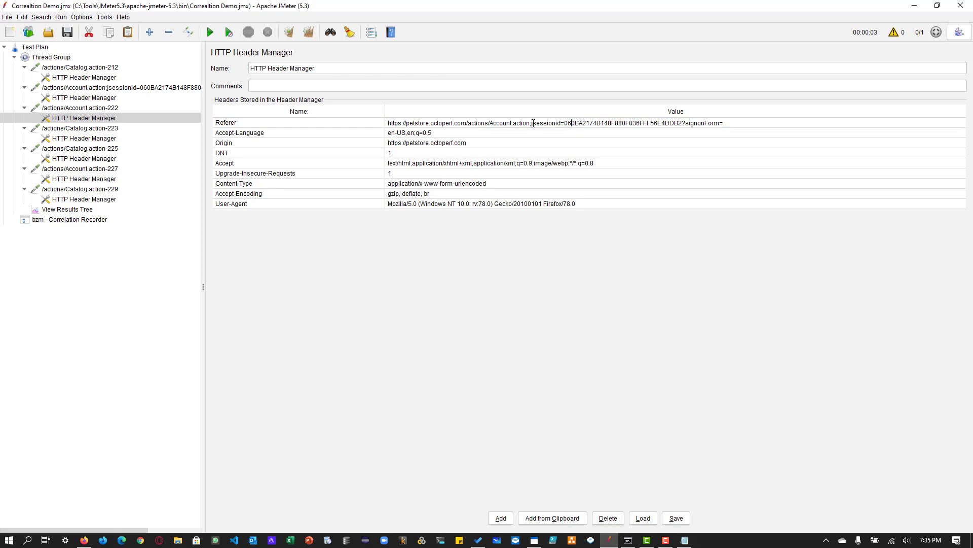
pyautogui.moveTo(531, 123); pyautogui.dragTo(682, 124)
pyautogui.click(579, 123)
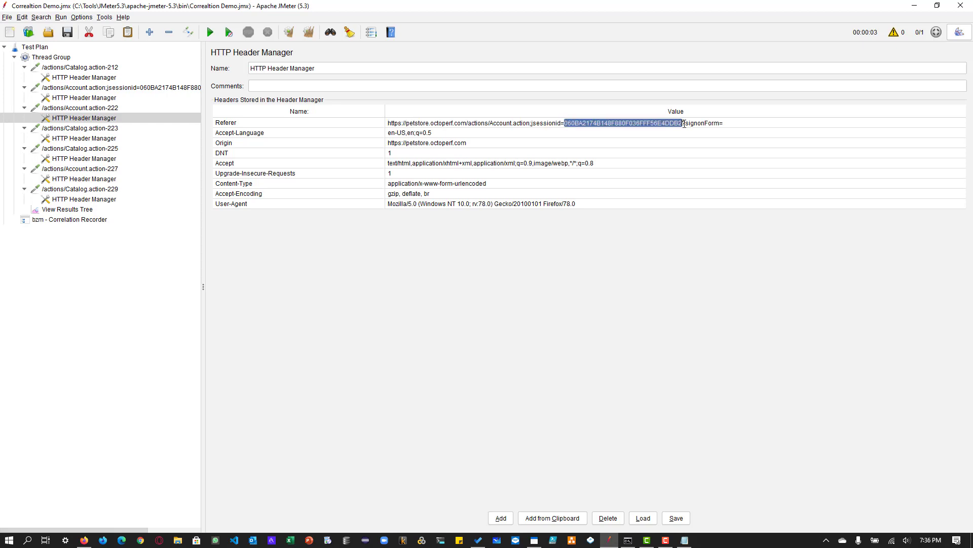
pyautogui.click(684, 124)
pyautogui.moveTo(725, 123); pyautogui.dragTo(658, 123)
pyautogui.click(659, 123)
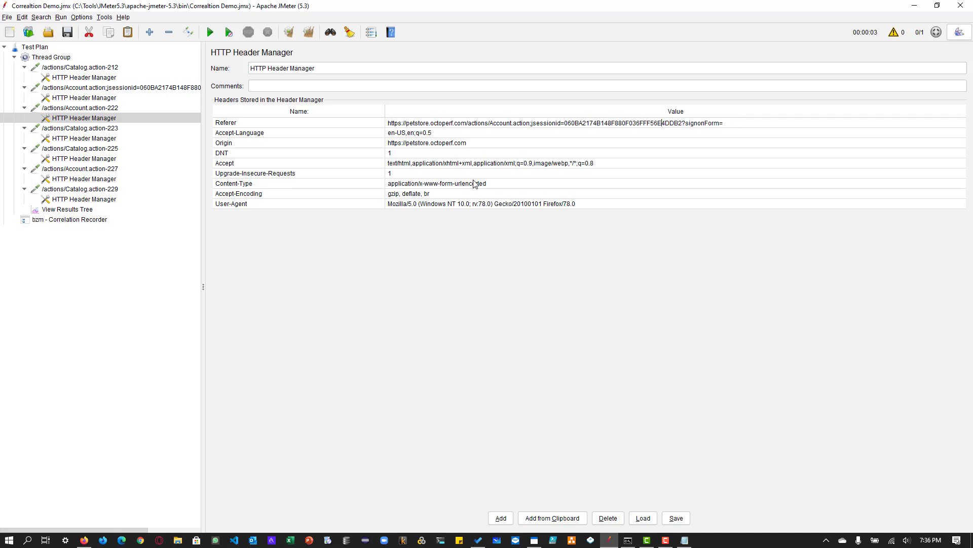
# - Review the rule's replacement expression, and check the /actions/Catalog.action-223 request and its header manager for jsessionid
pyautogui.click(79, 220)
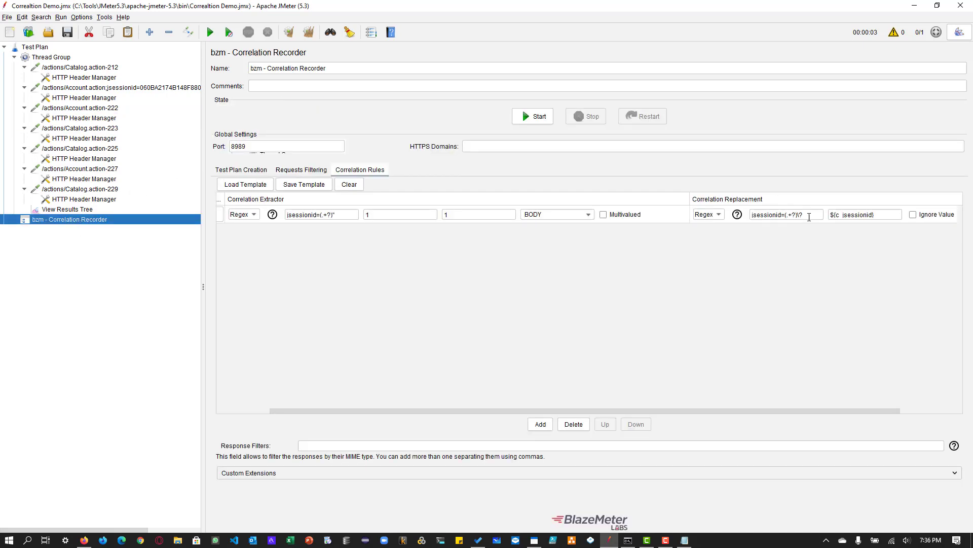
pyautogui.moveTo(810, 215); pyautogui.dragTo(752, 214)
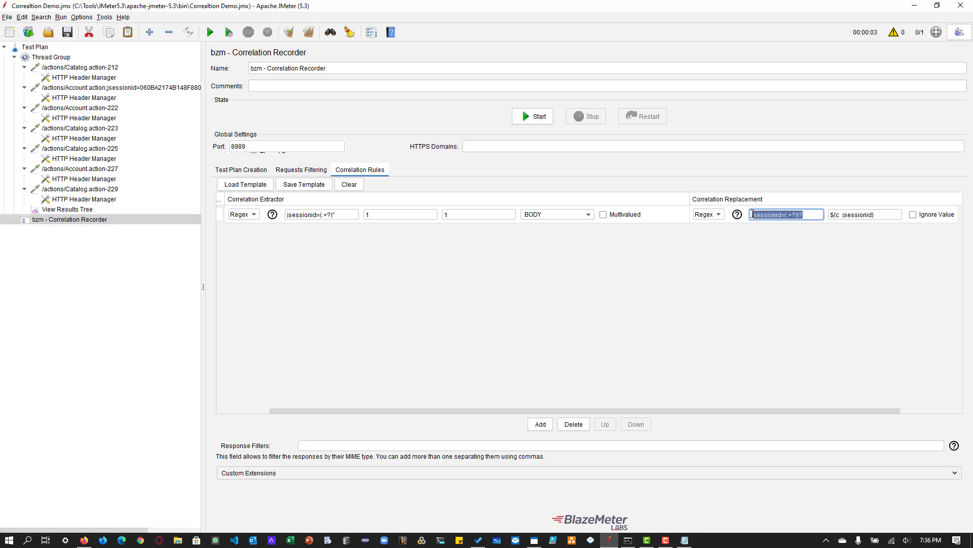
pyautogui.click(807, 215)
pyautogui.click(79, 129)
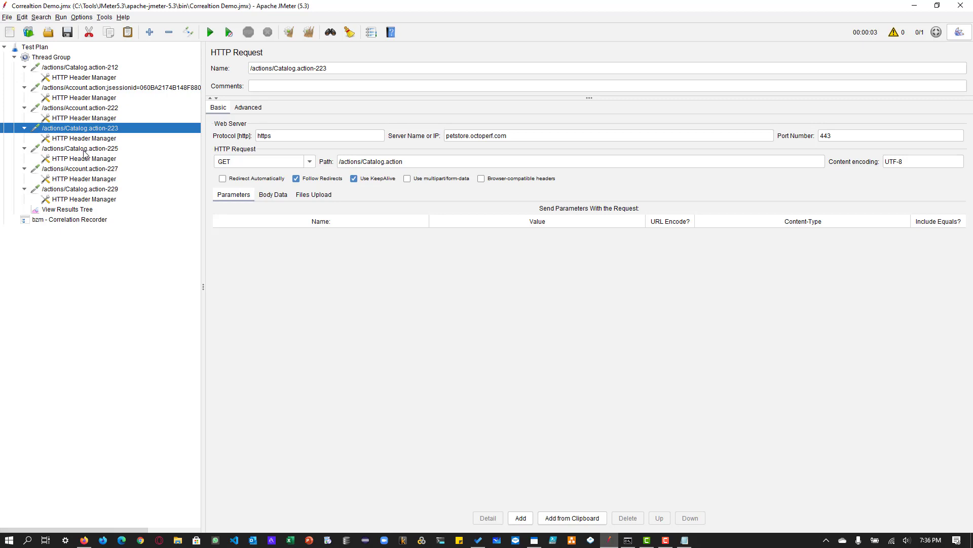
pyautogui.click(86, 139)
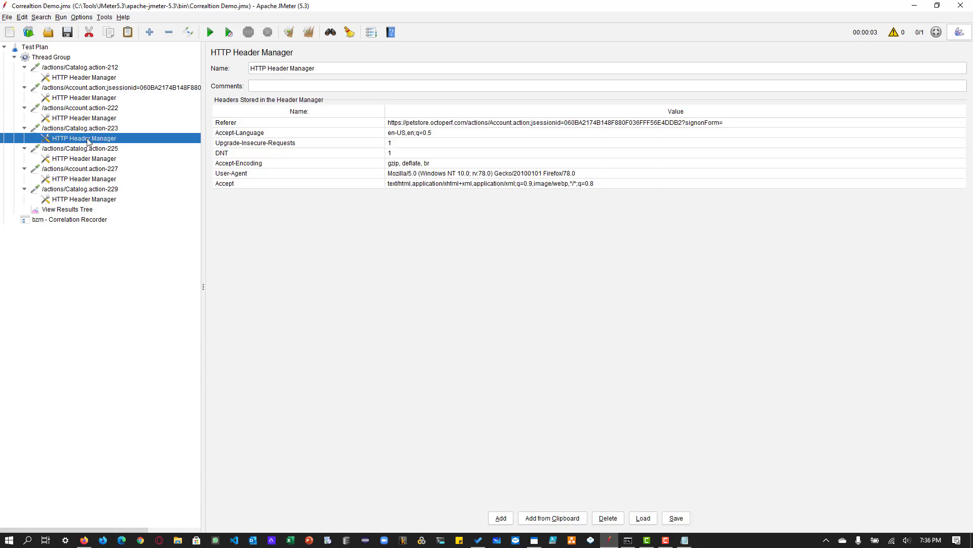
# - Check the Referer header under /actions/Catalog.action-223 and the requests and header managers through /actions/Catalog.action-229 for jsessionid, and return to the recorder's correlation rule
pyautogui.click(656, 126)
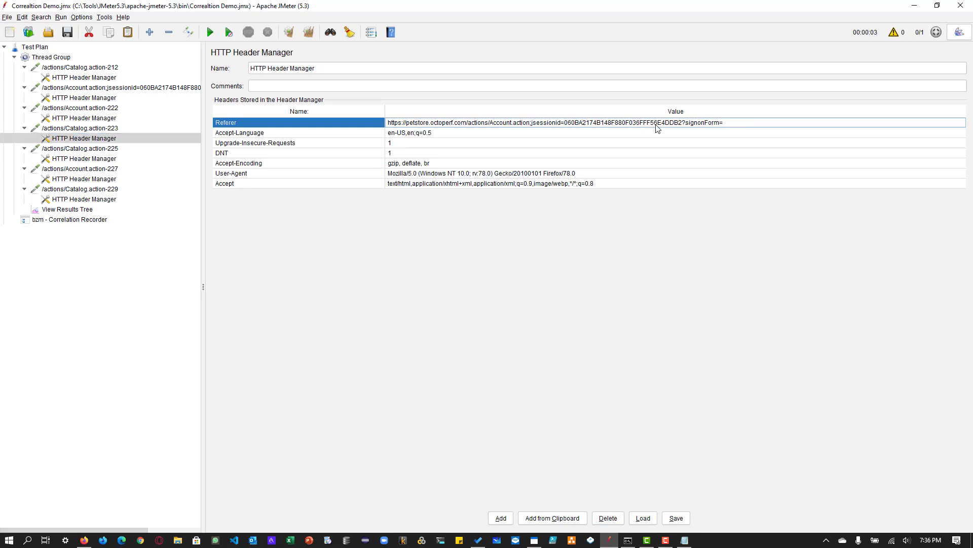
pyautogui.click(109, 149)
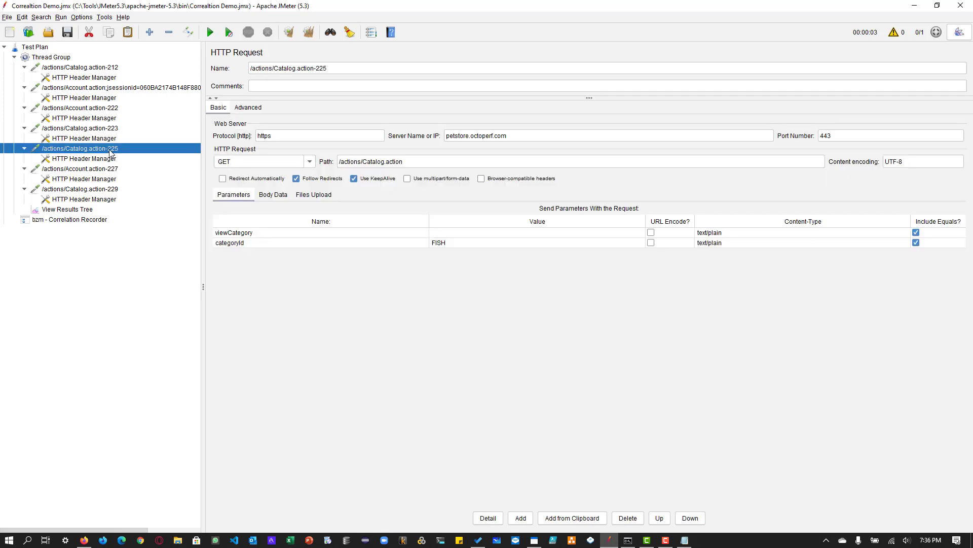
pyautogui.click(98, 168)
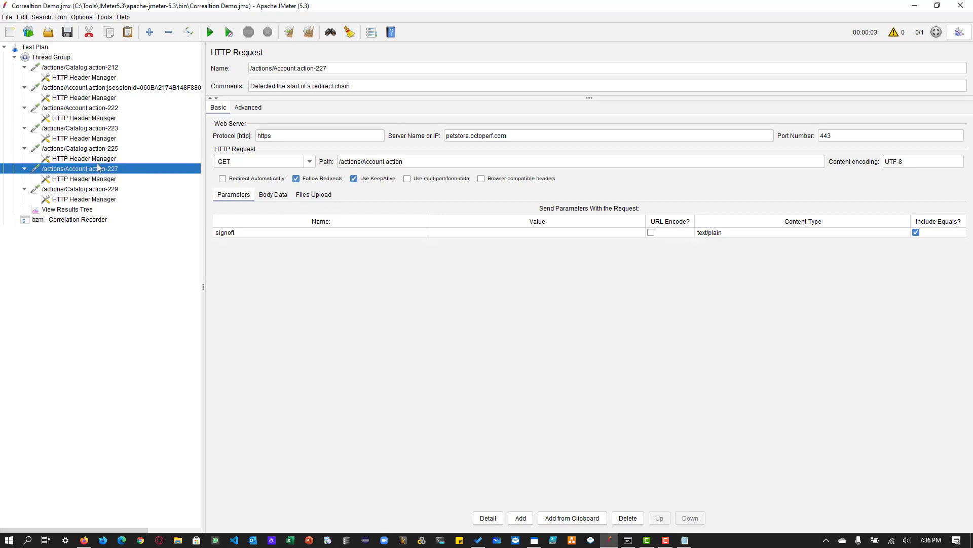
pyautogui.click(94, 158)
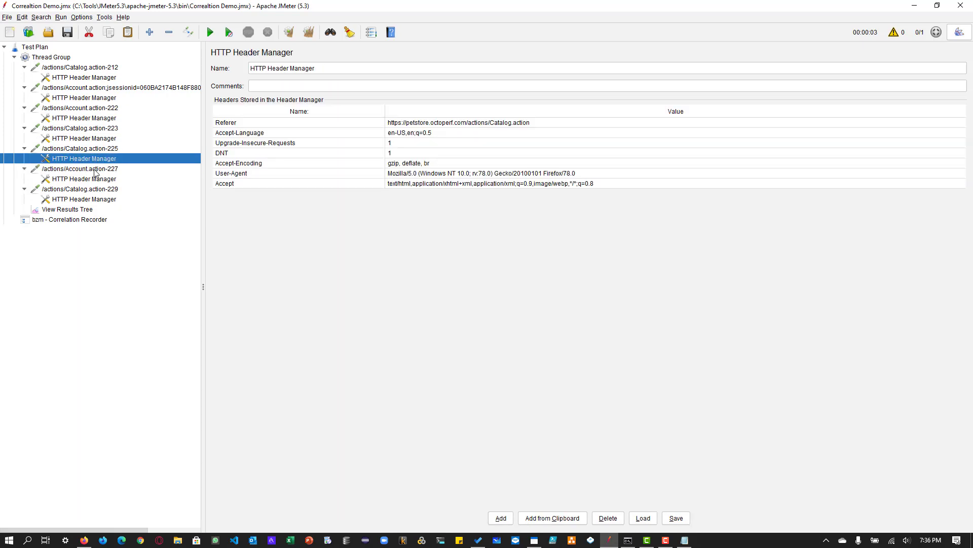
pyautogui.click(96, 178)
pyautogui.click(98, 189)
pyautogui.click(99, 199)
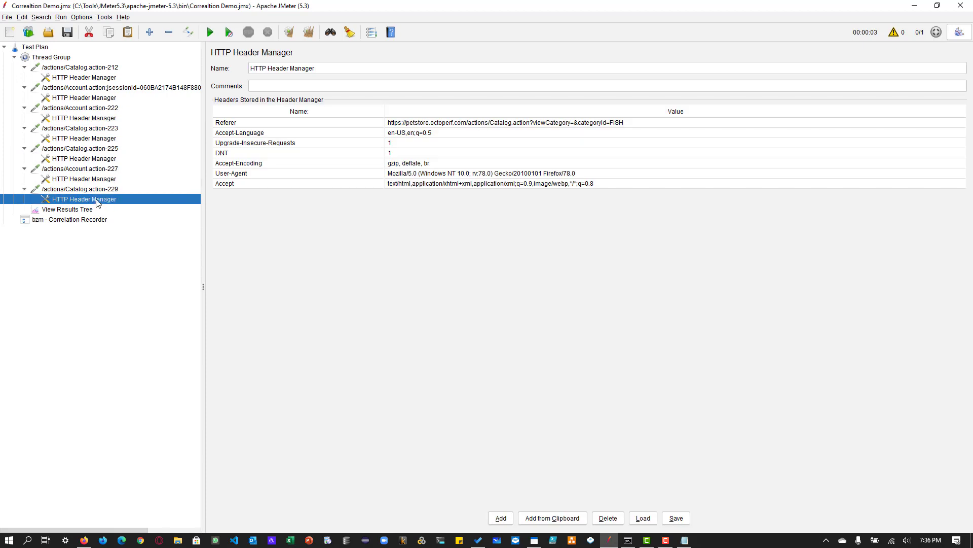
pyautogui.click(83, 220)
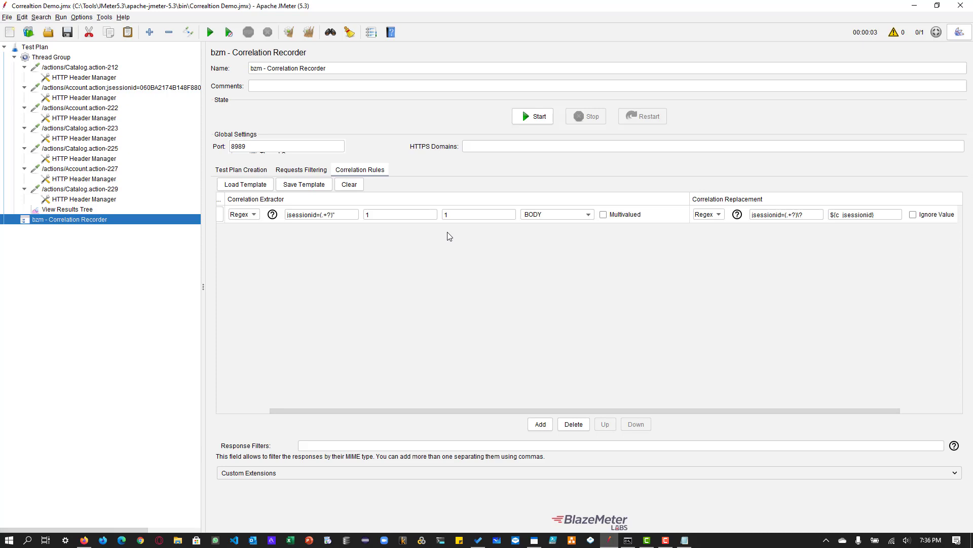
# - Collapse and disable the original Thread Group and rename it "Thread Group Recorded"
pyautogui.doubleClick(25, 58)
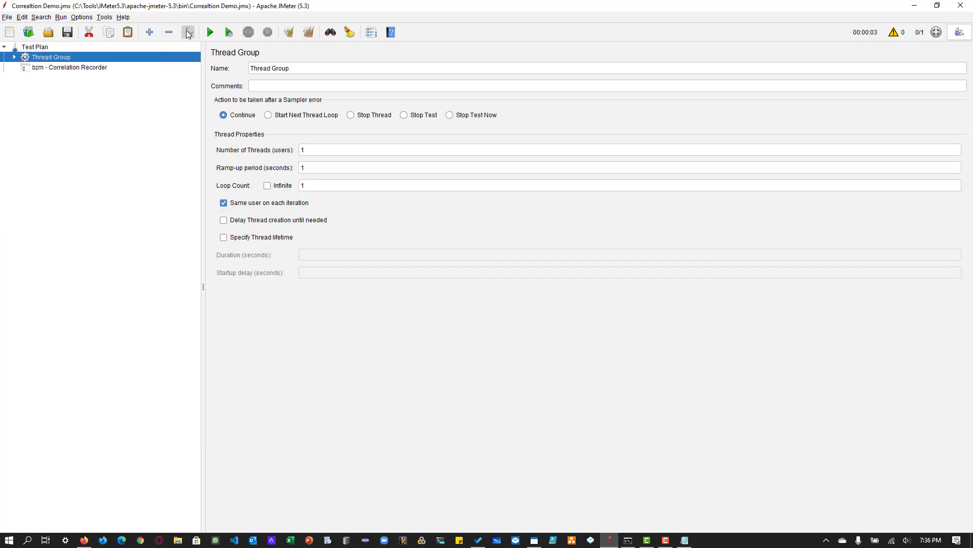
pyautogui.click(312, 70)
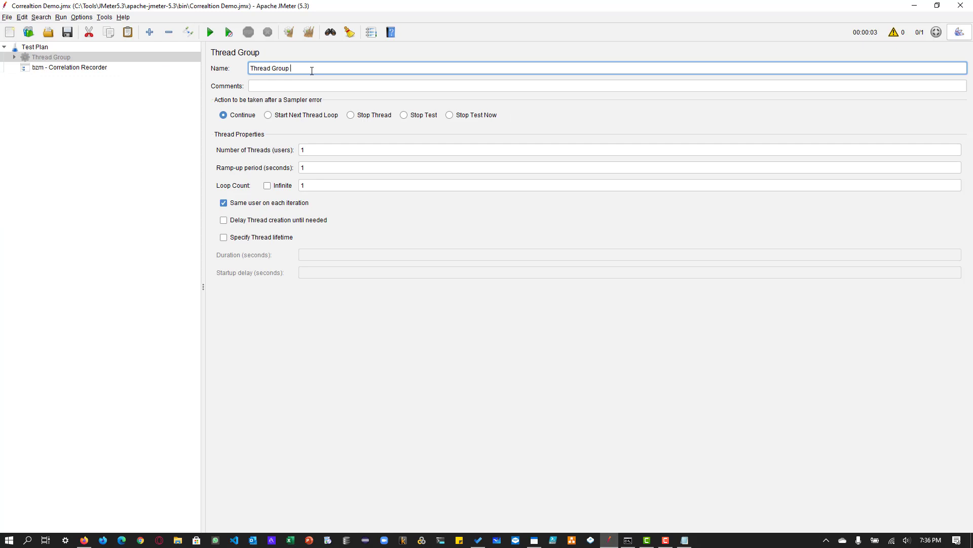
pyautogui.write('recording')
pyautogui.hotkey('ctrl', 'Left')
pyautogui.press('Delete')
pyautogui.write('R')
pyautogui.press('BackSpace')
pyautogui.press('BackSpace')
pyautogui.write('ed')
# - Add a new thread group to the Test Plan, name it "Thread Group - Validation", and place it above the correlation recorder
pyautogui.click(38, 43)
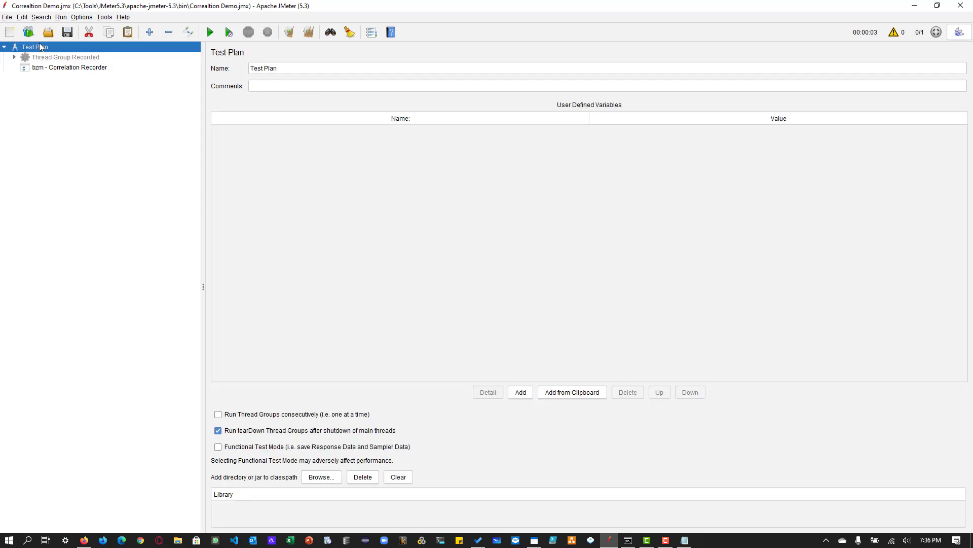
pyautogui.rightClick(39, 43)
pyautogui.moveTo(60, 49)
pyautogui.moveTo(187, 48)
pyautogui.click(261, 49)
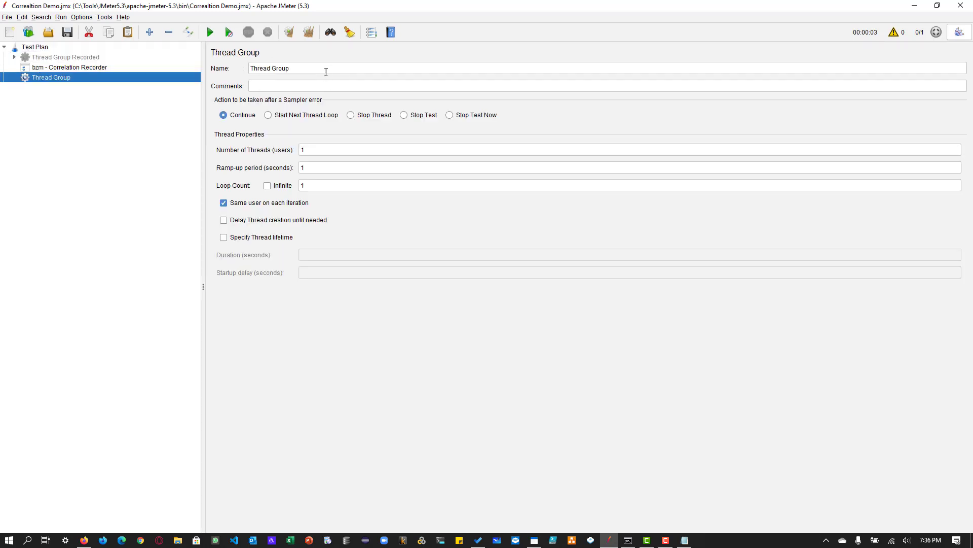
pyautogui.click(326, 69)
pyautogui.write('- ')
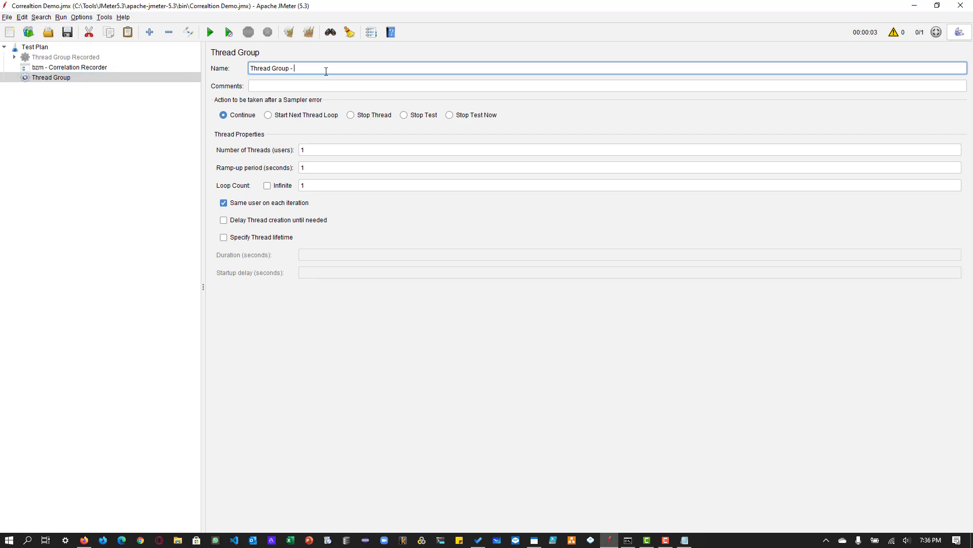
pyautogui.write('Validation')
pyautogui.moveTo(67, 78); pyautogui.dragTo(64, 69)
# - Set the correlation recorder's target controller to Test Plan > Thread Group - Validation
pyautogui.click(70, 78)
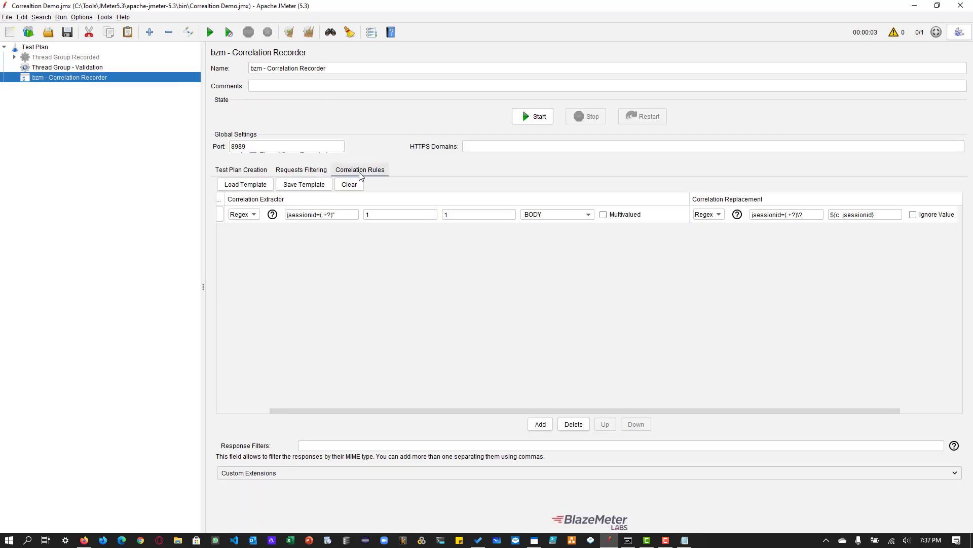
pyautogui.click(262, 171)
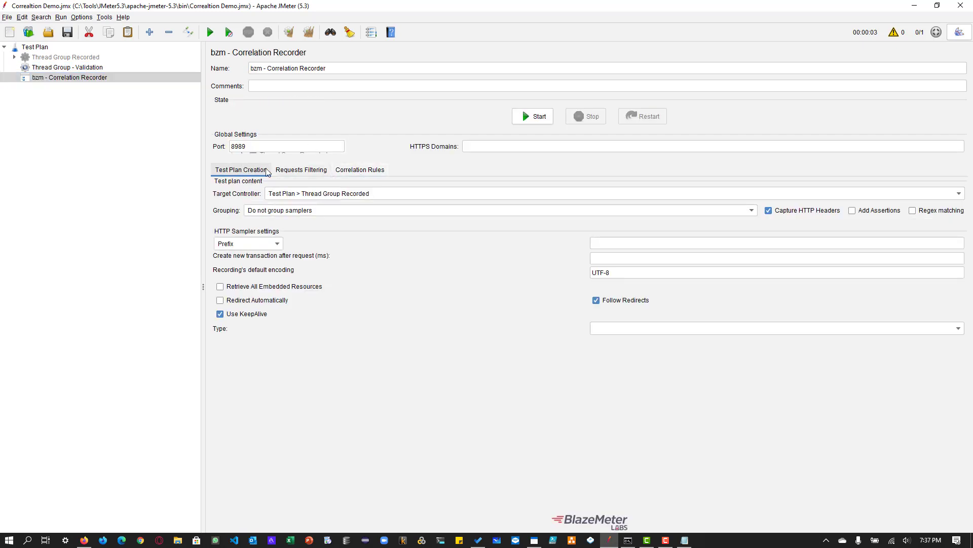
pyautogui.click(362, 195)
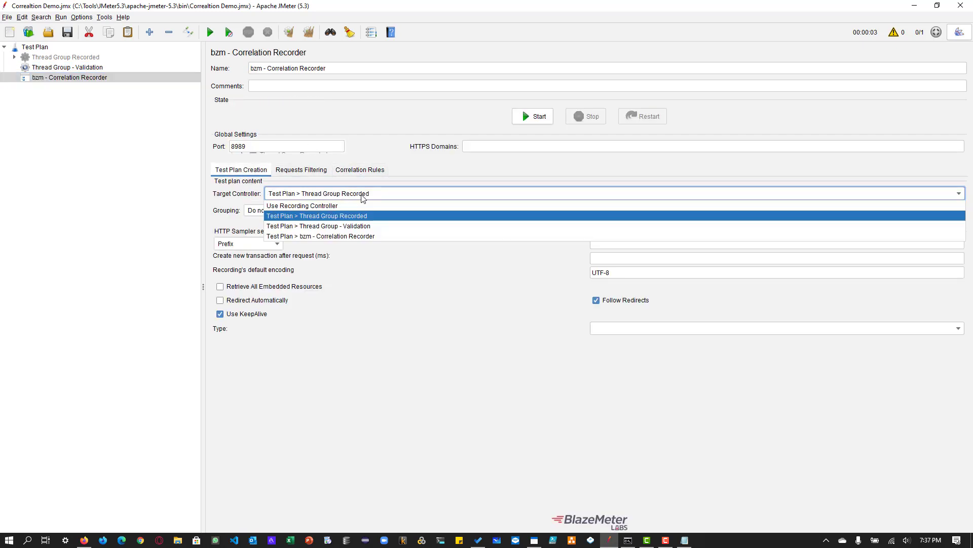
pyautogui.click(363, 226)
# - Rename the disabled thread group as "Thread Group - Recorded"
pyautogui.click(81, 57)
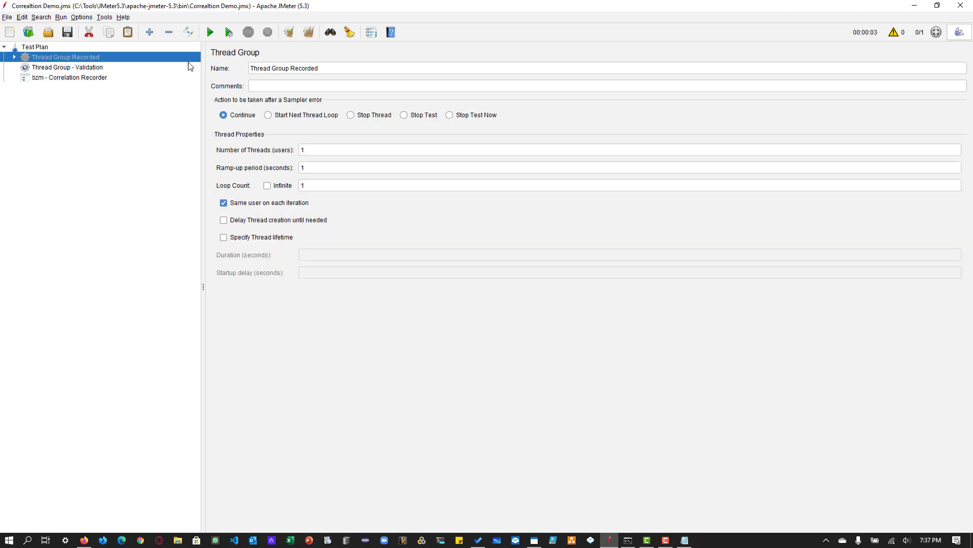
pyautogui.click(291, 67)
pyautogui.write('-')
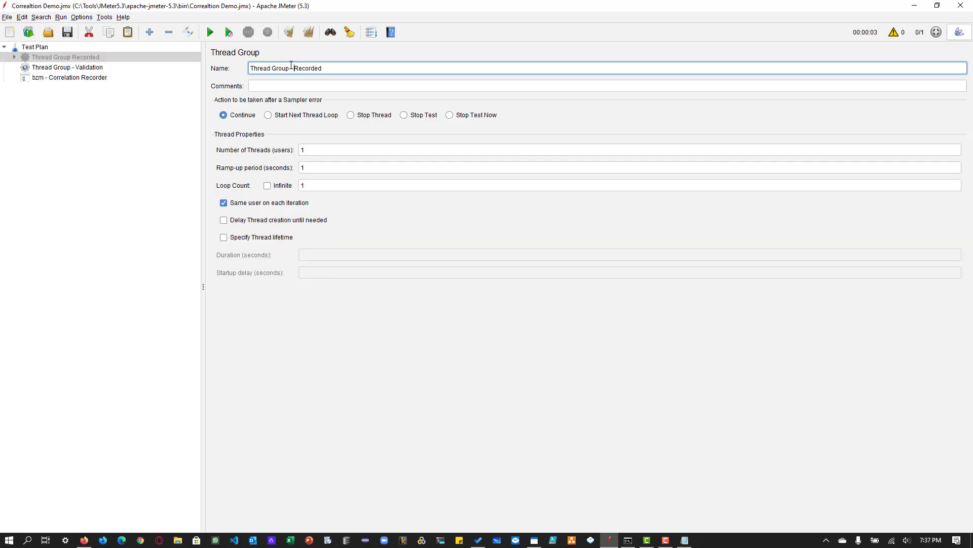
pyautogui.click(92, 69)
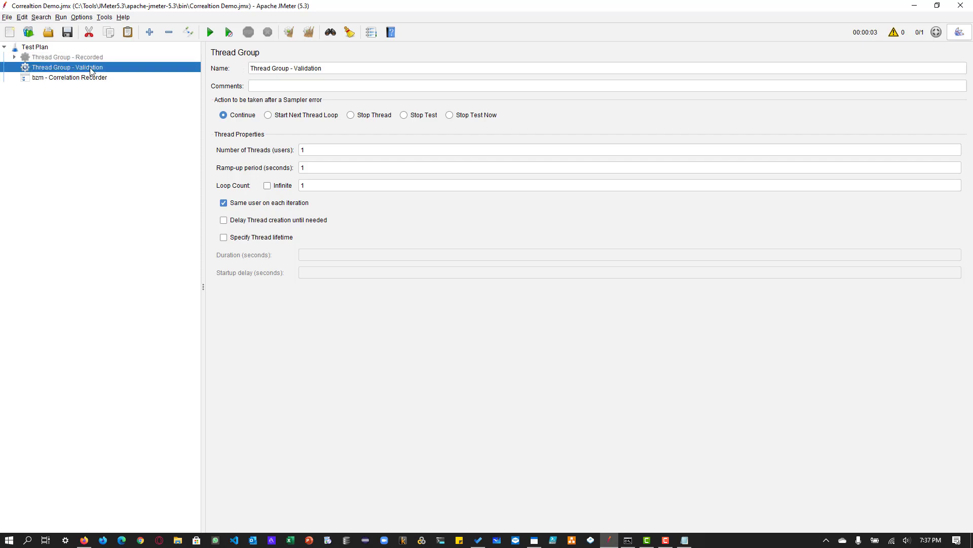
# - Close the existing Firefox window, start the bzm - Correlation Recorder, and acknowledge the root CA certificate notice
pyautogui.click(84, 79)
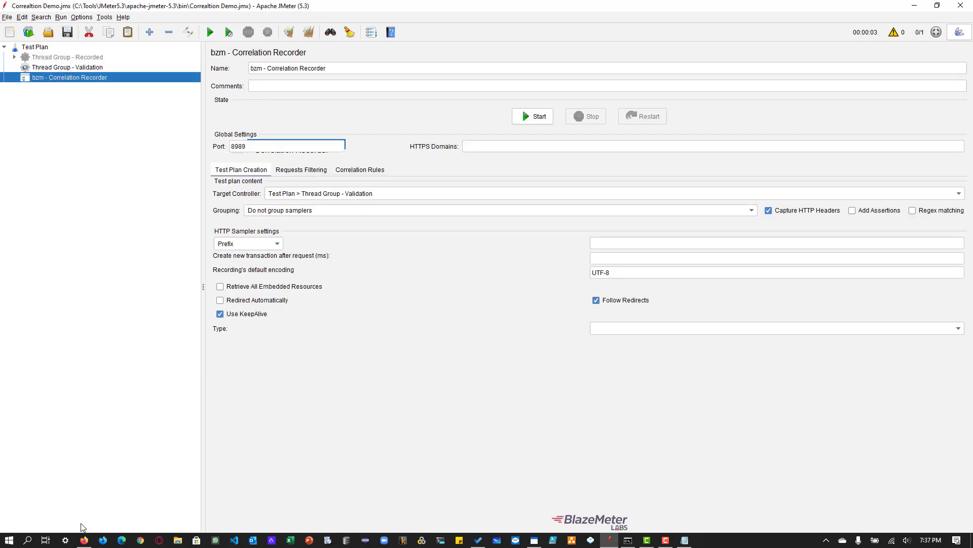
pyautogui.click(84, 540)
pyautogui.click(960, 10)
pyautogui.click(537, 118)
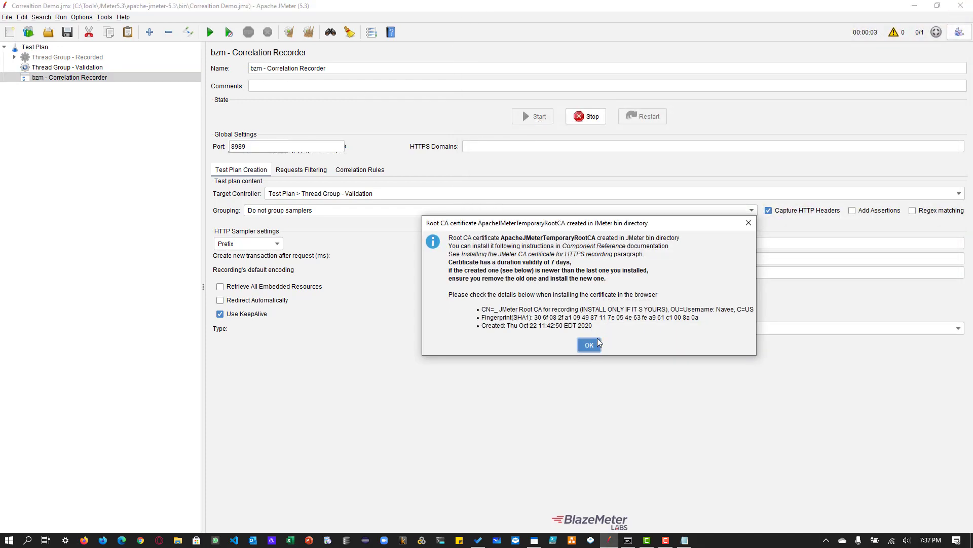
pyautogui.click(589, 345)
# - Switch to a new Firefox window, load petstore.octoperf.com, and enter the store
pyautogui.click(84, 540)
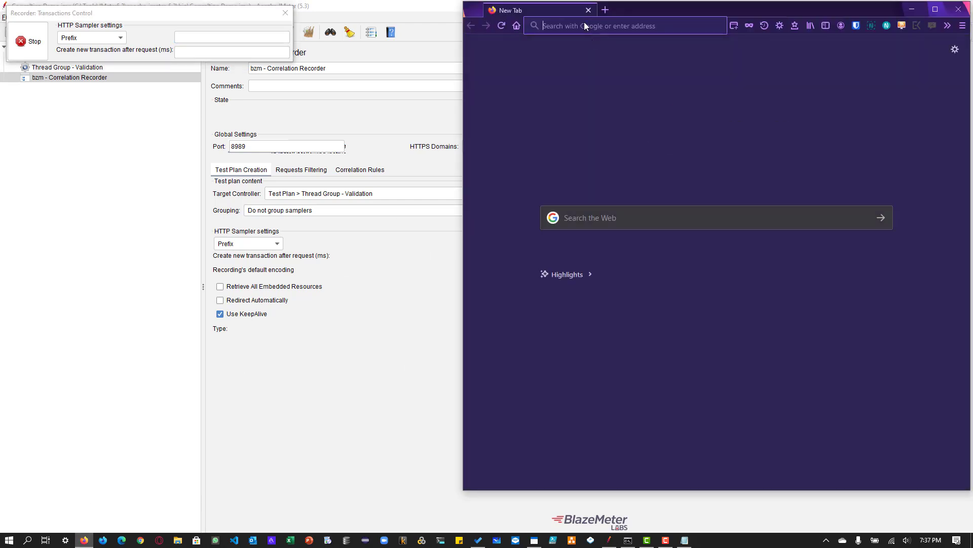
pyautogui.click(584, 24)
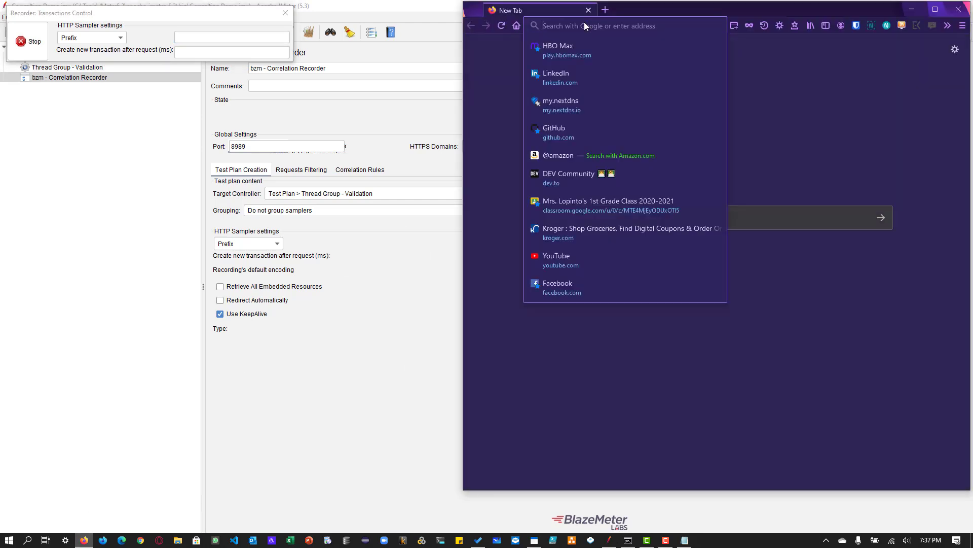
pyautogui.write('https://petstore.octoperf.com')
pyautogui.press('Return')
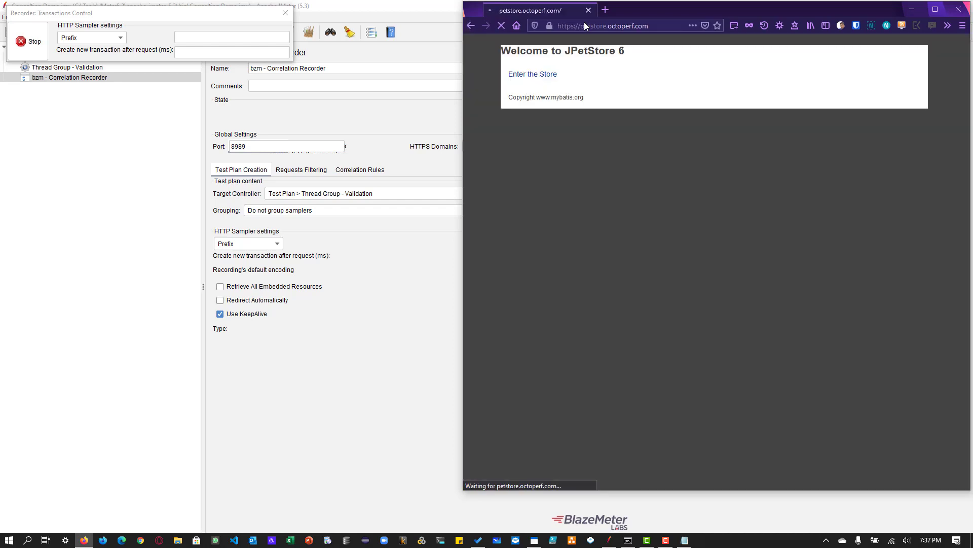
pyautogui.click(544, 82)
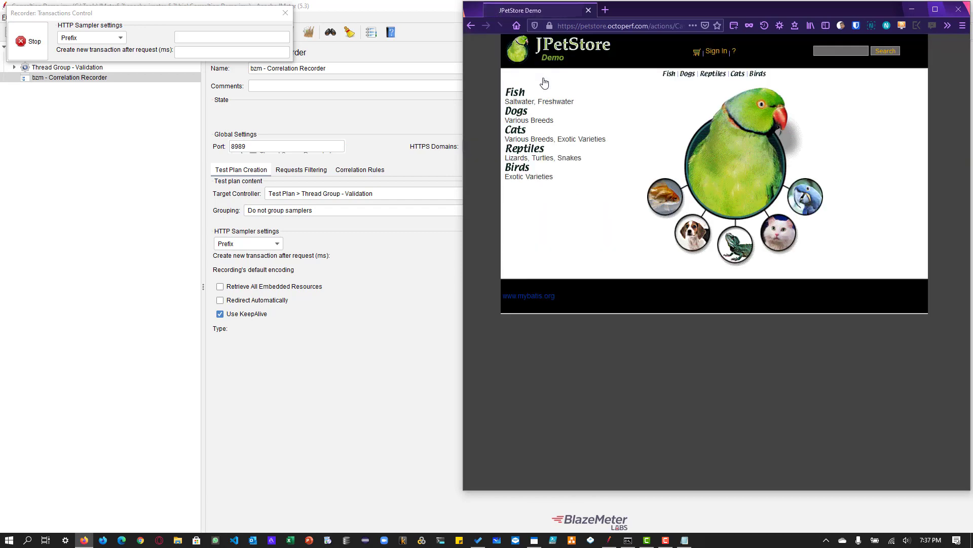
# - Sign in to JPetStore with the saved username and account password
pyautogui.click(716, 53)
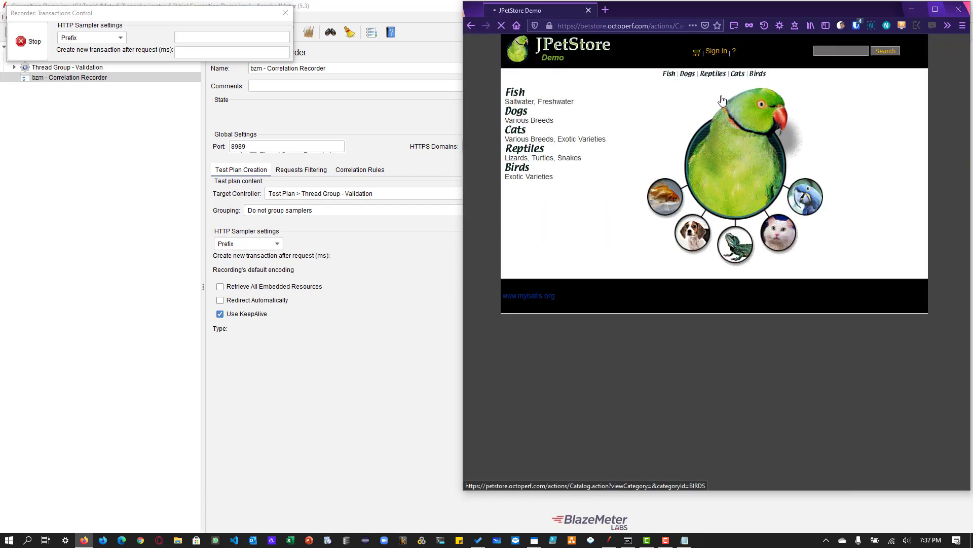
pyautogui.click(711, 122)
pyautogui.click(716, 136)
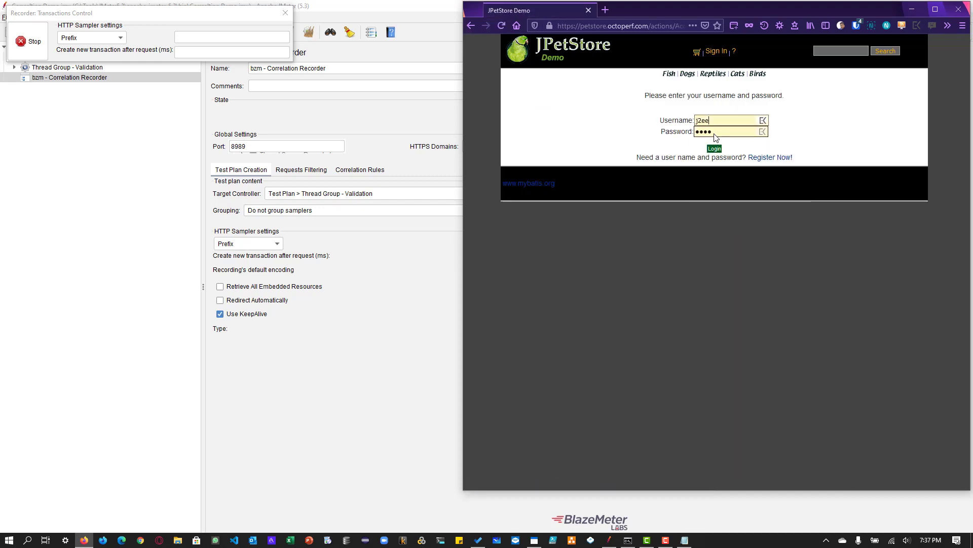
pyautogui.click(715, 148)
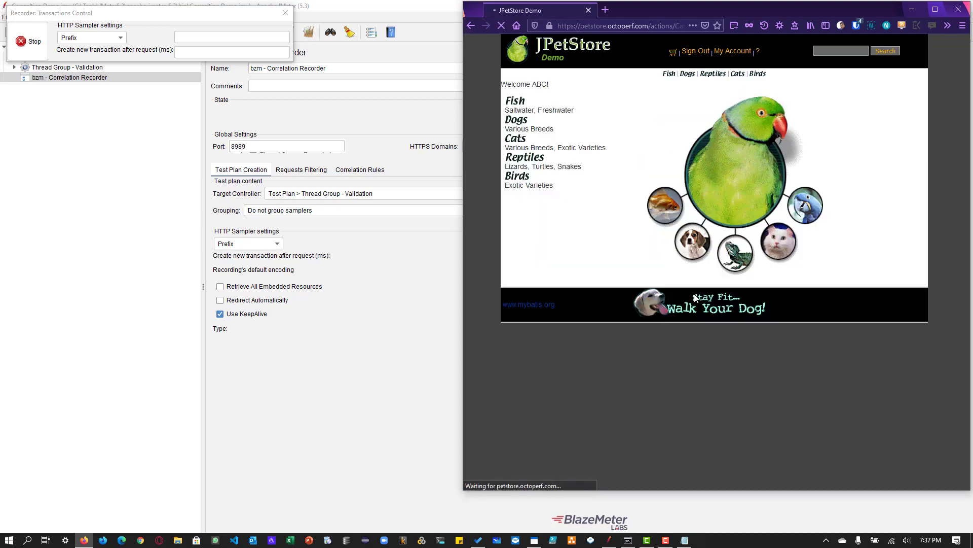
# - Finish the JPetStore session by viewing the Fish category and signing out, and stop the recorder
pyautogui.click(669, 75)
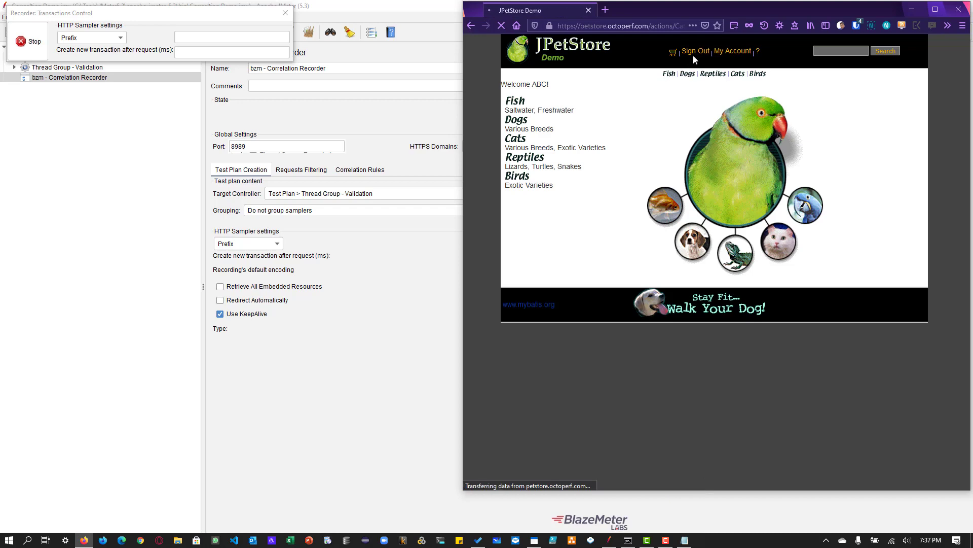
pyautogui.click(695, 52)
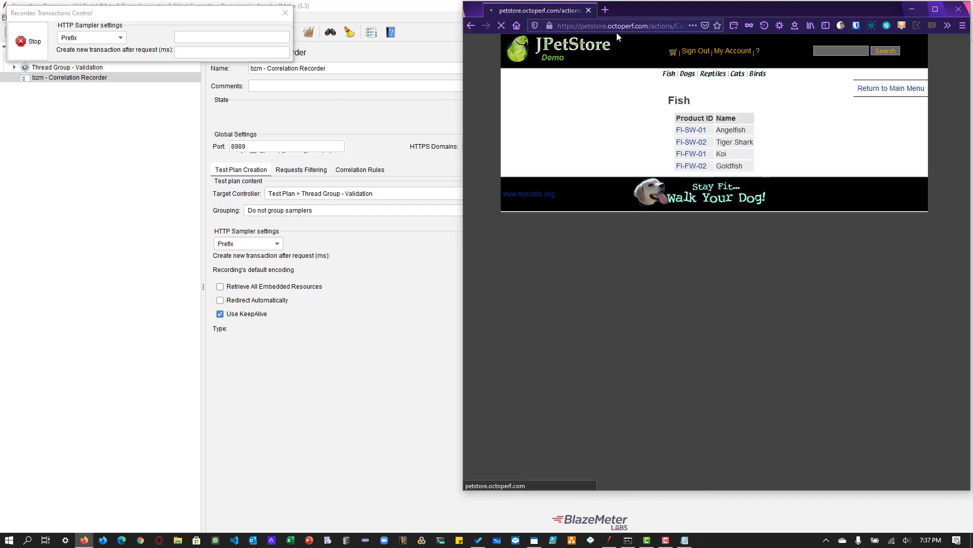
pyautogui.click(589, 10)
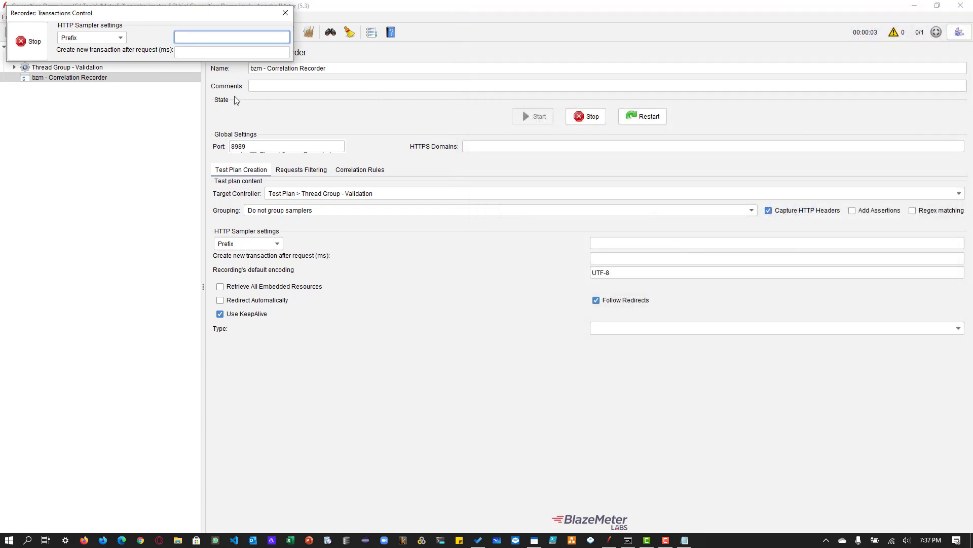
pyautogui.click(44, 42)
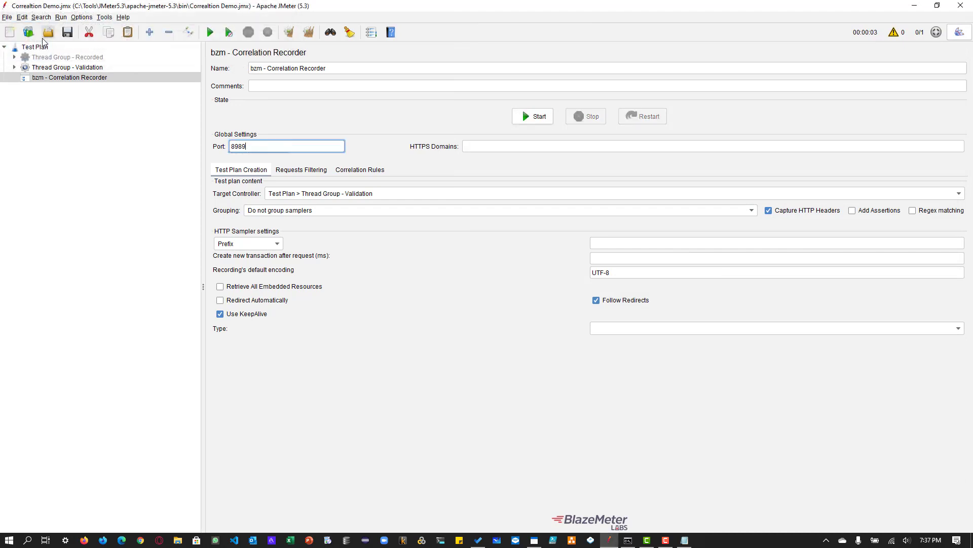
# - Expand Thread Group - Validation and all its recorded requests, and look for the elements generated under /actions/Catalog.action-269
pyautogui.doubleClick(69, 70)
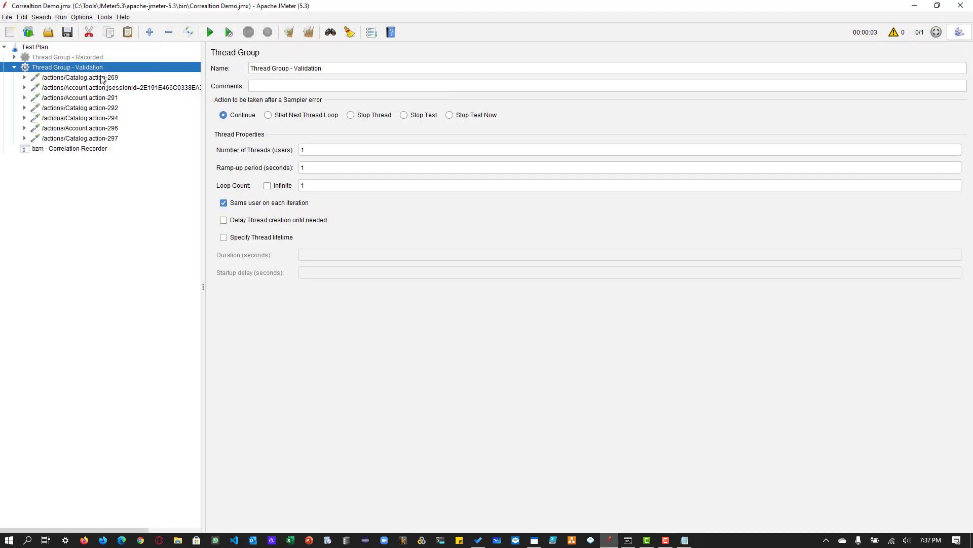
pyautogui.doubleClick(61, 86)
pyautogui.doubleClick(63, 79)
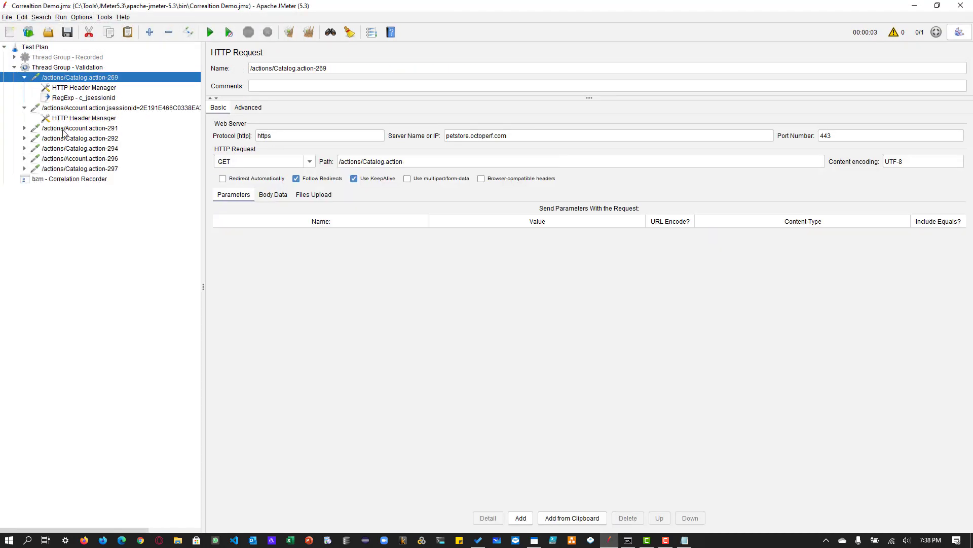
pyautogui.doubleClick(65, 129)
pyautogui.doubleClick(73, 149)
pyautogui.doubleClick(74, 168)
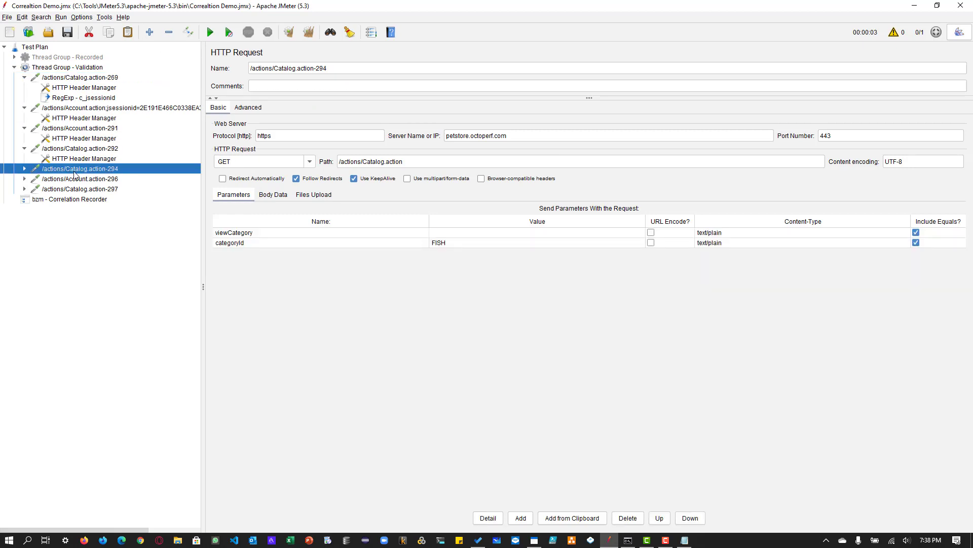
pyautogui.doubleClick(77, 189)
pyautogui.click(76, 210)
pyautogui.doubleClick(76, 210)
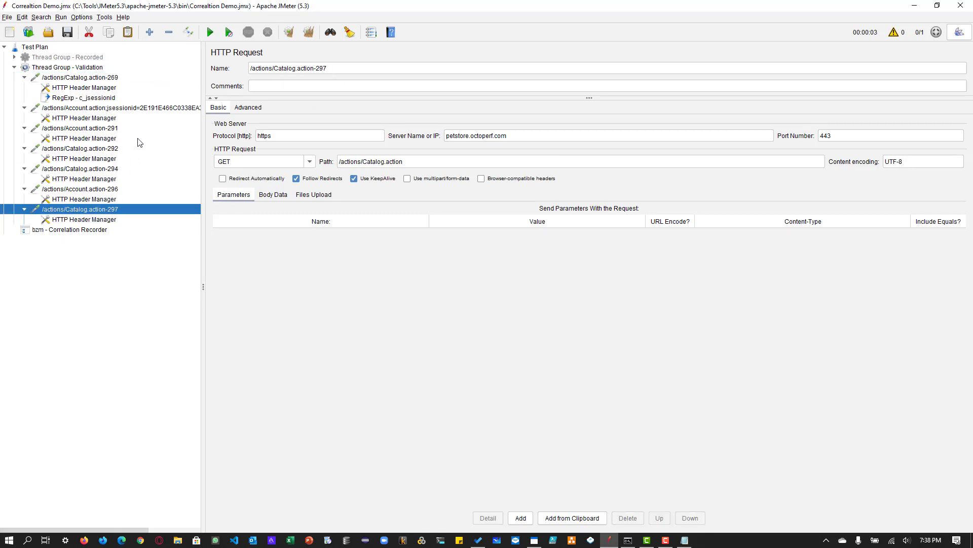
pyautogui.click(87, 79)
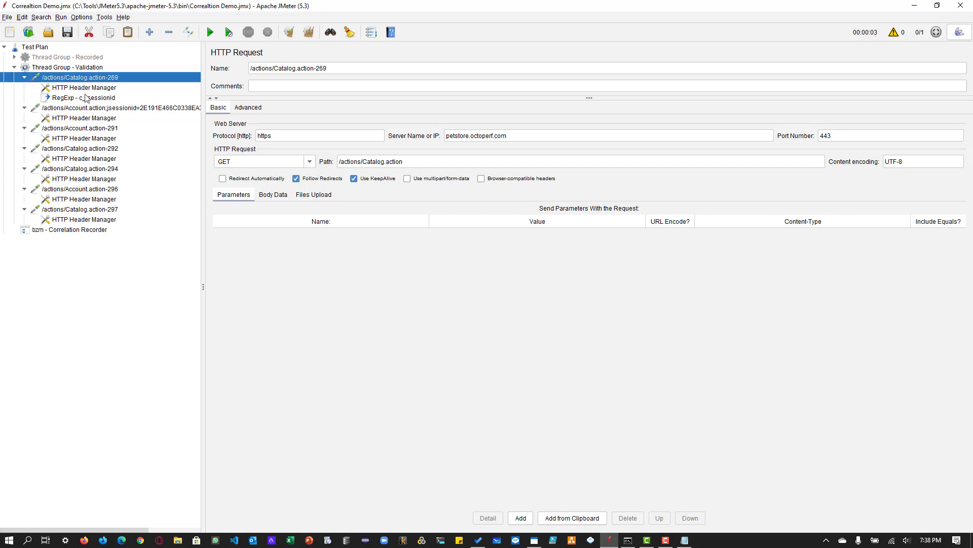
# - Compare the recorder's correlation rule with the variable name, regular expression, template and match number of the RegExp - c_jsessionid extractor
pyautogui.click(76, 230)
pyautogui.click(378, 170)
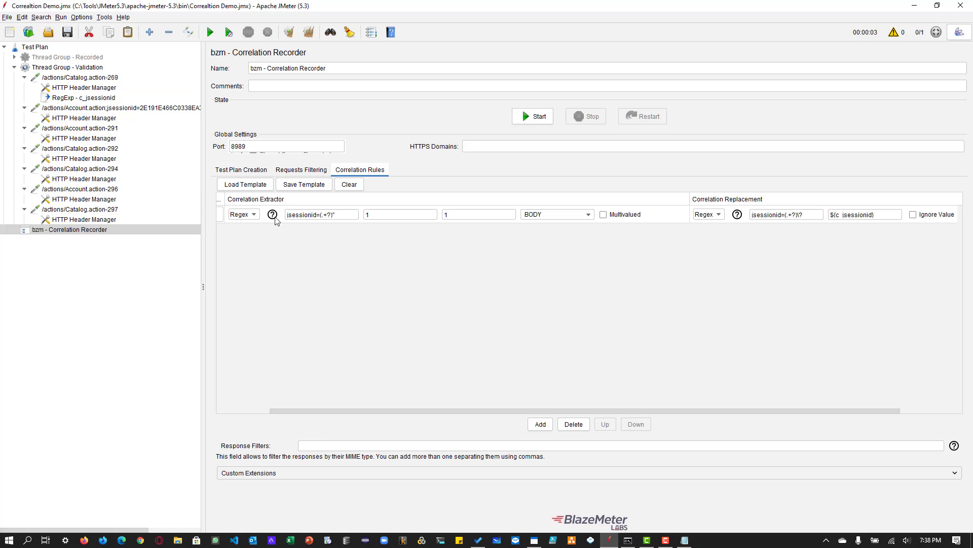
pyautogui.click(106, 102)
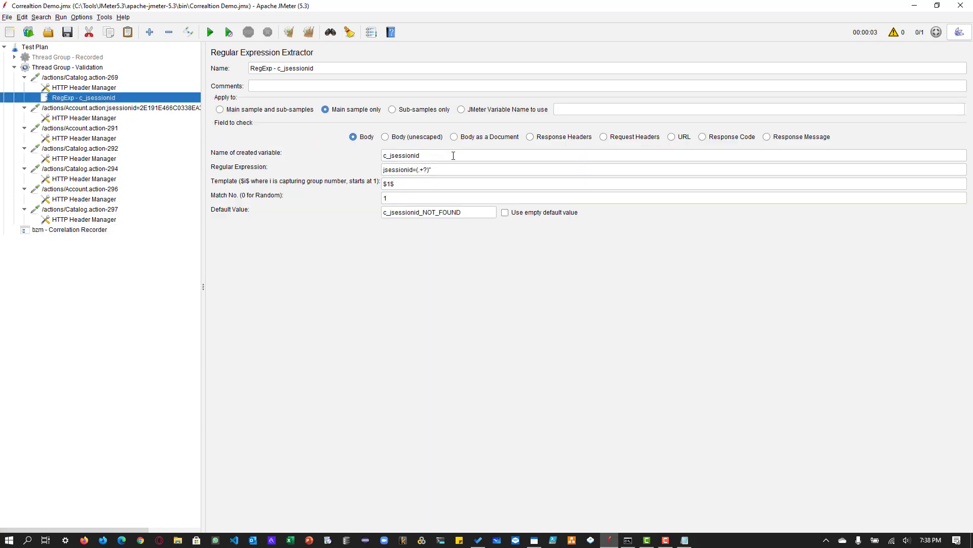
pyautogui.moveTo(452, 155); pyautogui.dragTo(319, 162)
pyautogui.click(437, 155)
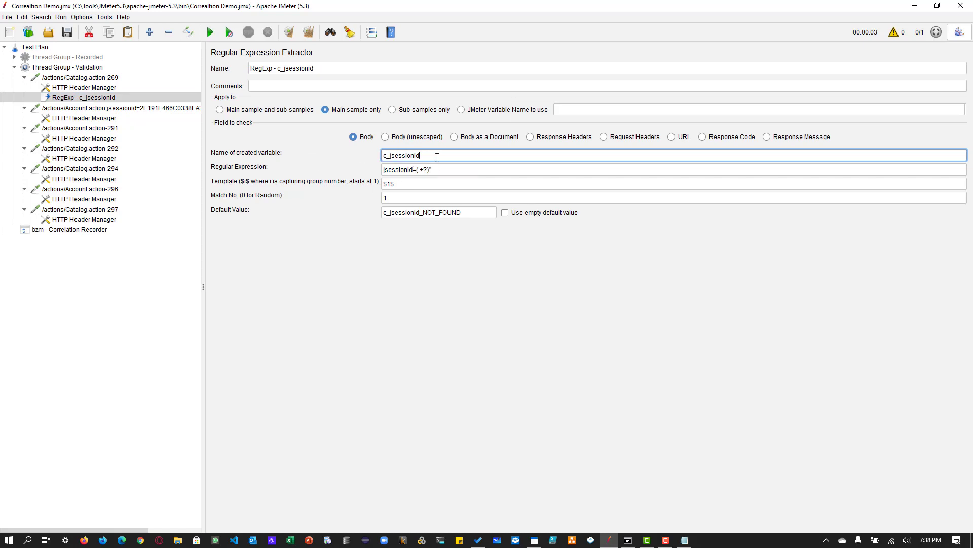
pyautogui.click(444, 168)
pyautogui.click(445, 184)
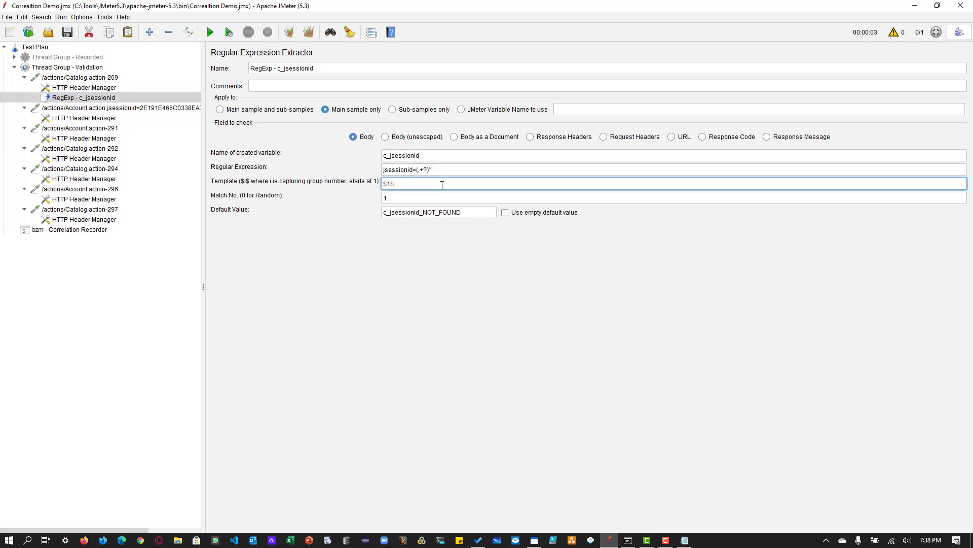
pyautogui.click(436, 197)
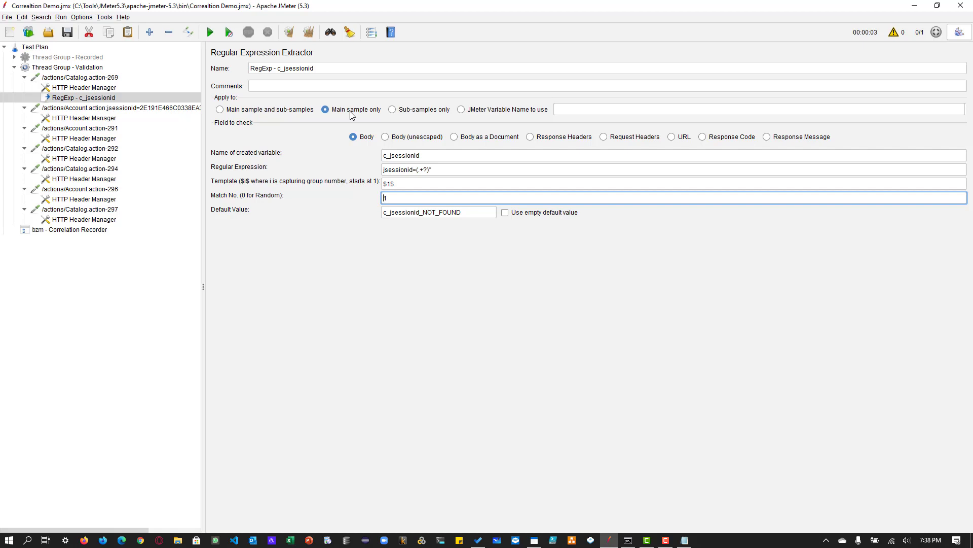
# - Check the Account.action-288 request path and the Referer headers of it and Account.action-291 for jsessionid replacement
pyautogui.click(57, 108)
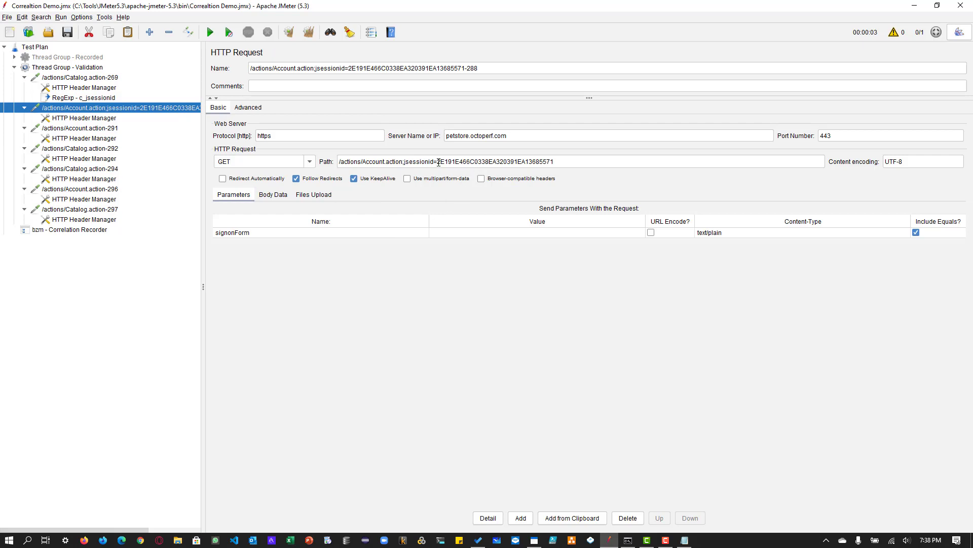
pyautogui.moveTo(437, 162); pyautogui.dragTo(339, 162)
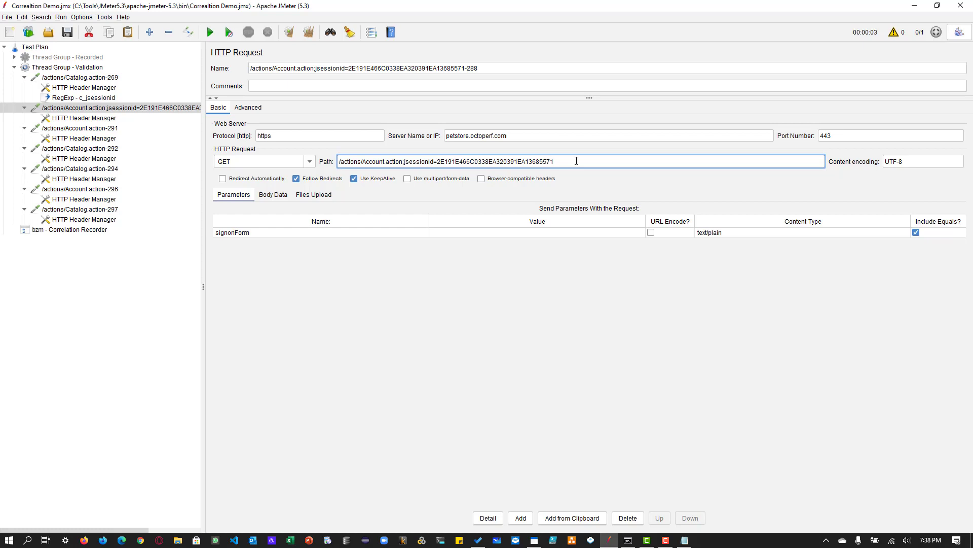
pyautogui.click(71, 118)
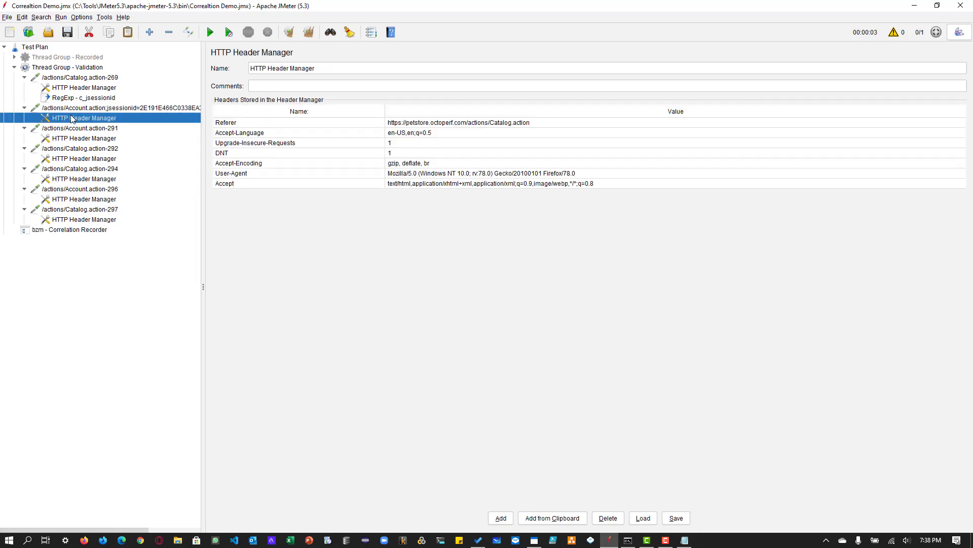
pyautogui.click(78, 128)
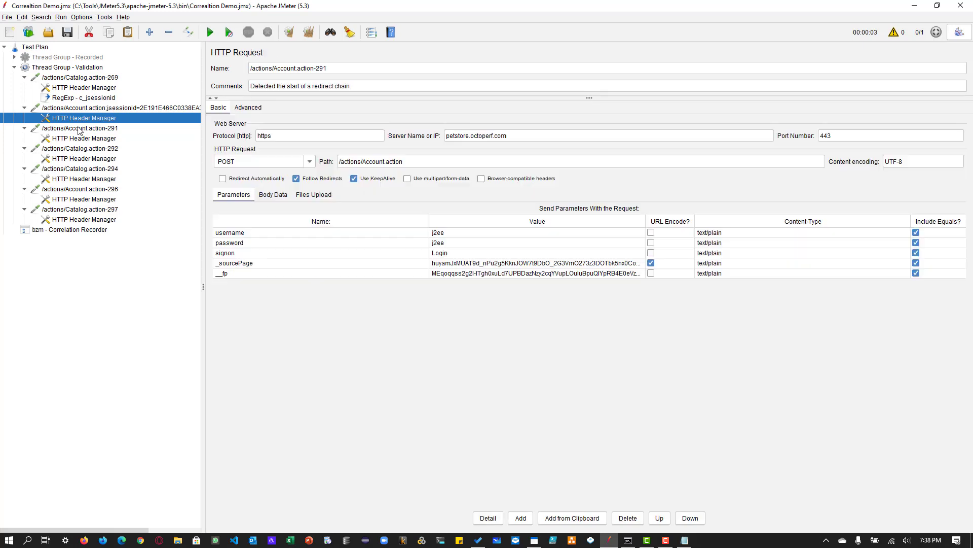
pyautogui.click(84, 140)
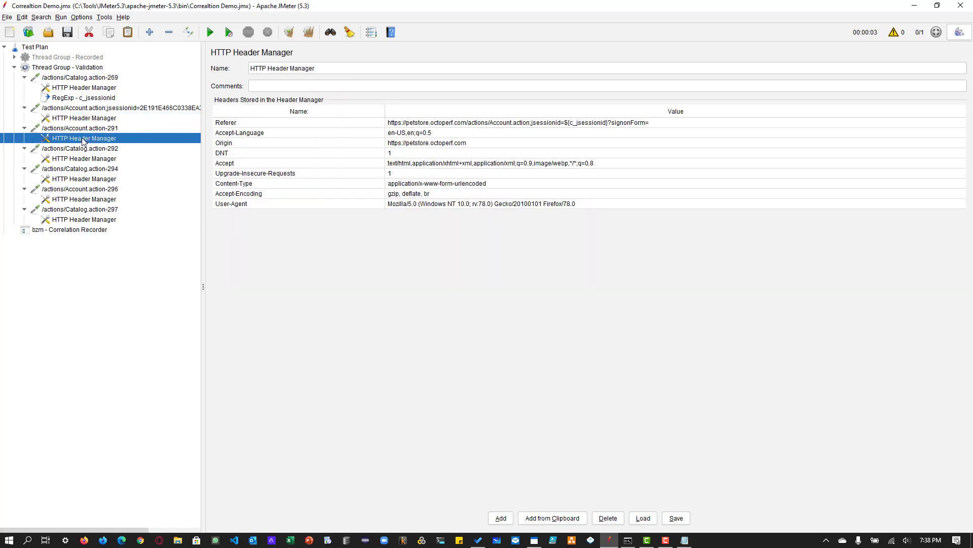
pyautogui.click(571, 127)
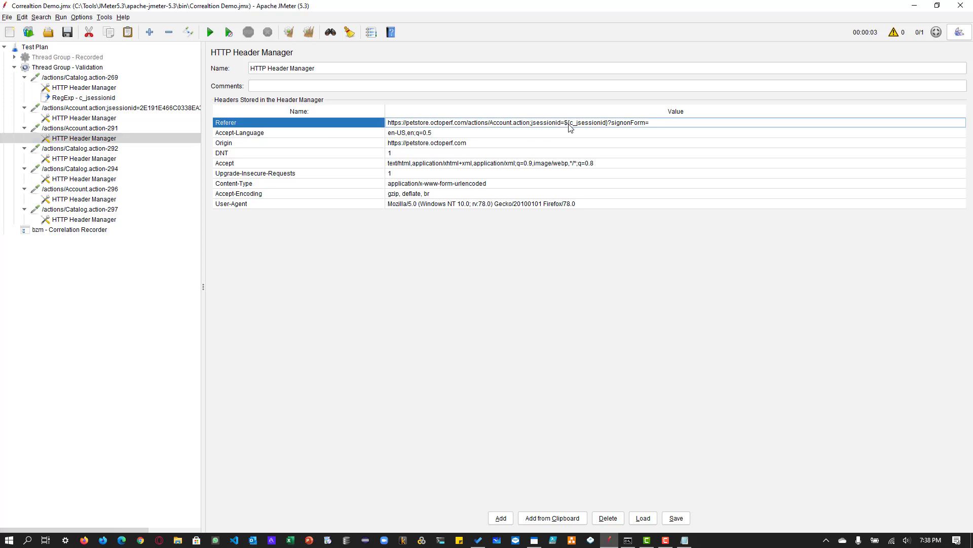
# - Examine the jsessionid part at the end of the Account.action-288 request path and its signonForm parameter
pyautogui.click(130, 108)
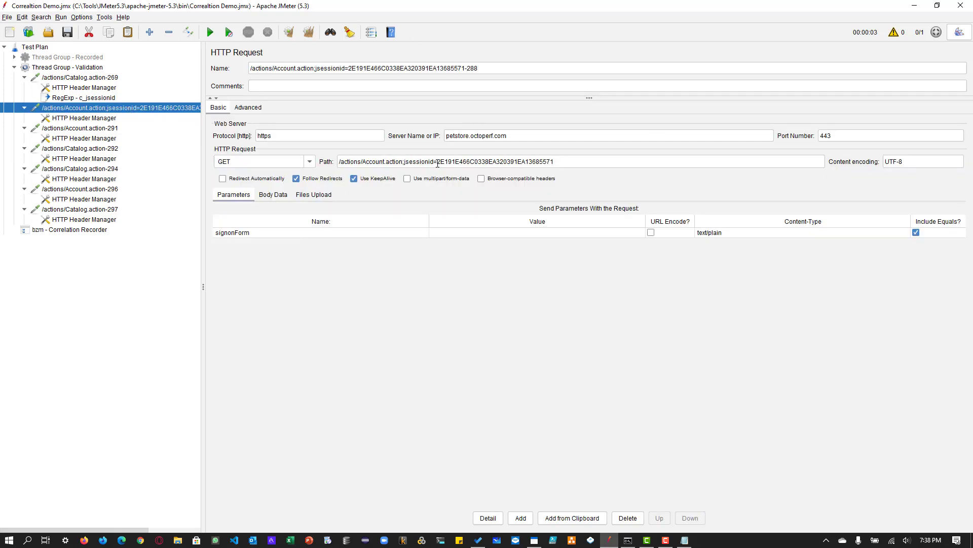
pyautogui.moveTo(437, 164); pyautogui.dragTo(573, 159)
pyautogui.click(575, 161)
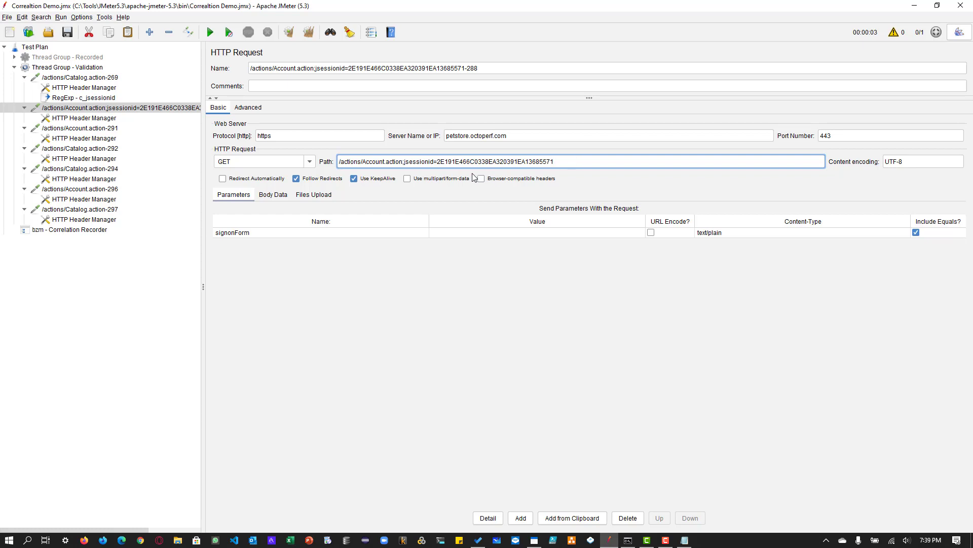
pyautogui.moveTo(438, 161); pyautogui.dragTo(571, 164)
pyautogui.click(302, 234)
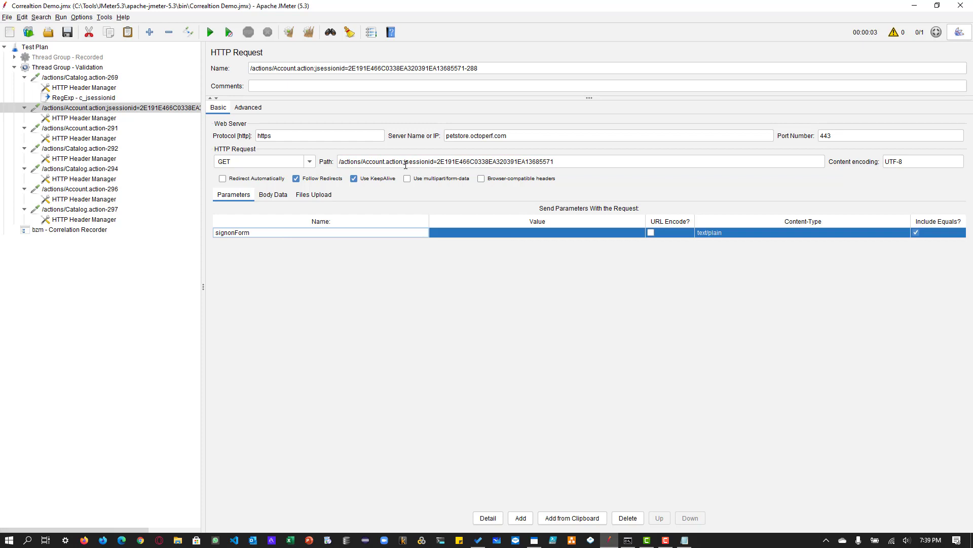
pyautogui.moveTo(406, 165); pyautogui.dragTo(571, 162)
pyautogui.click(573, 163)
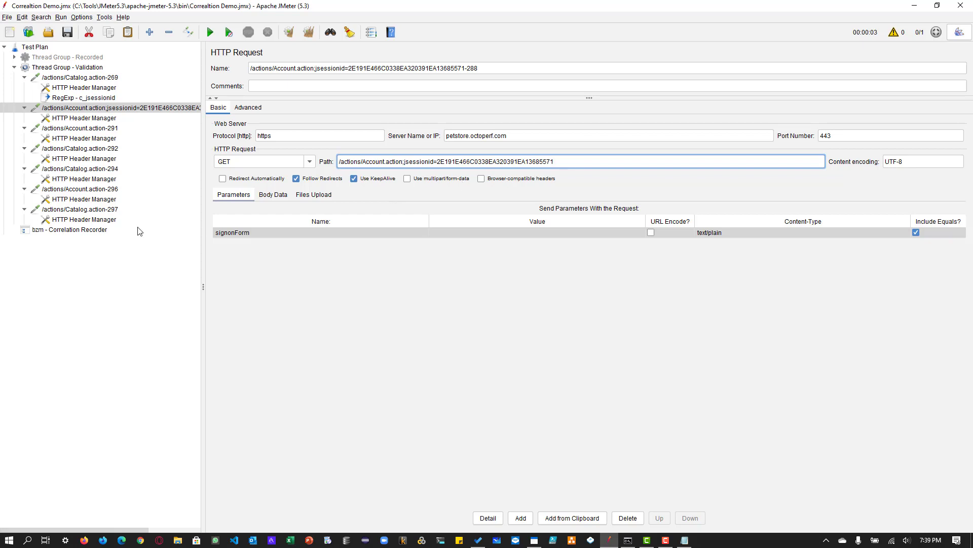
# - Add a second rule to the Correlation Recorder with the reference variable c_jsessionid_body
pyautogui.click(104, 229)
pyautogui.click(451, 216)
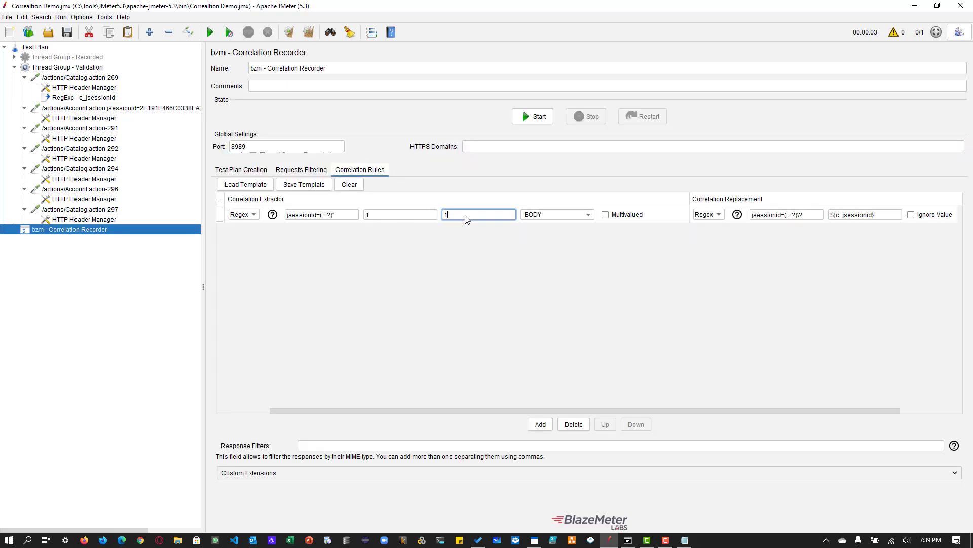
pyautogui.moveTo(497, 410); pyautogui.dragTo(324, 410)
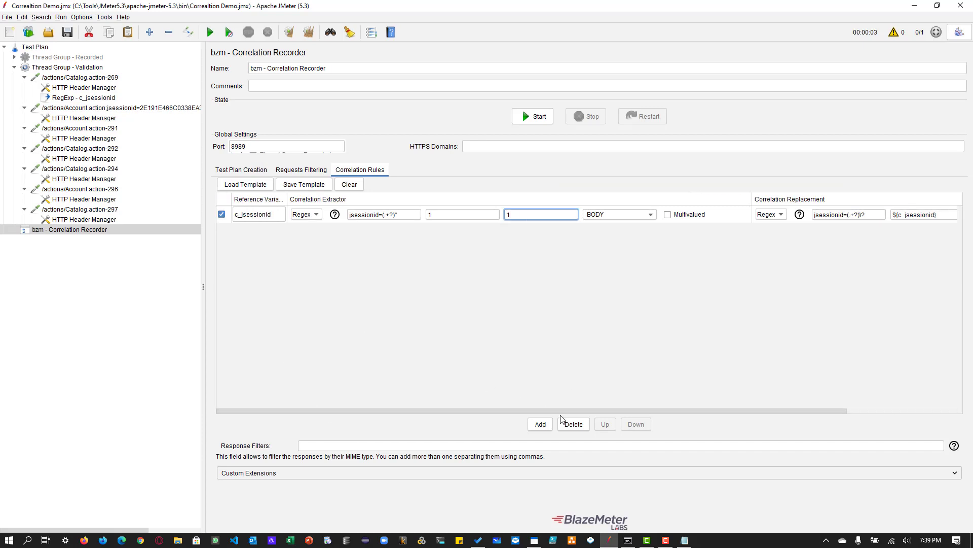
pyautogui.click(540, 423)
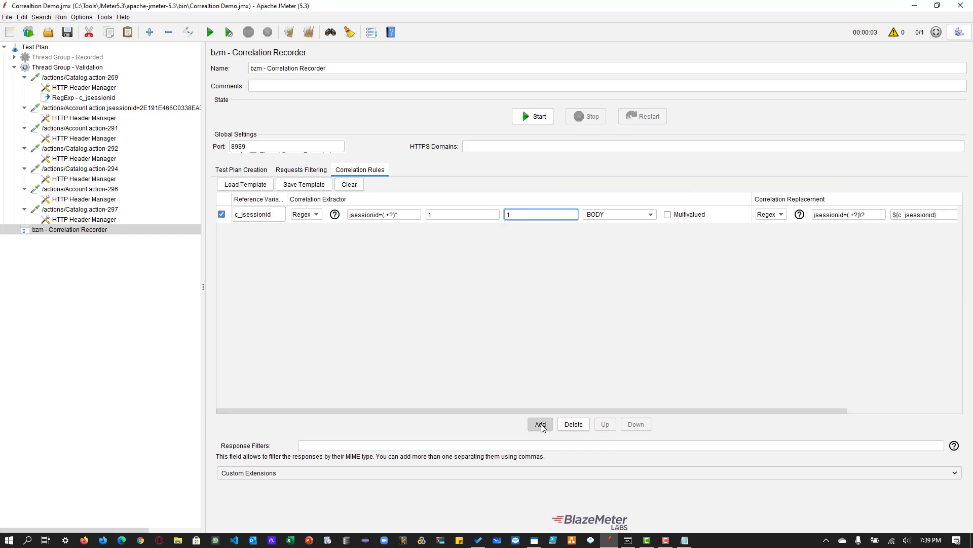
pyautogui.doubleClick(263, 214)
pyautogui.hotkey('ctrl', 'c')
pyautogui.click(271, 233)
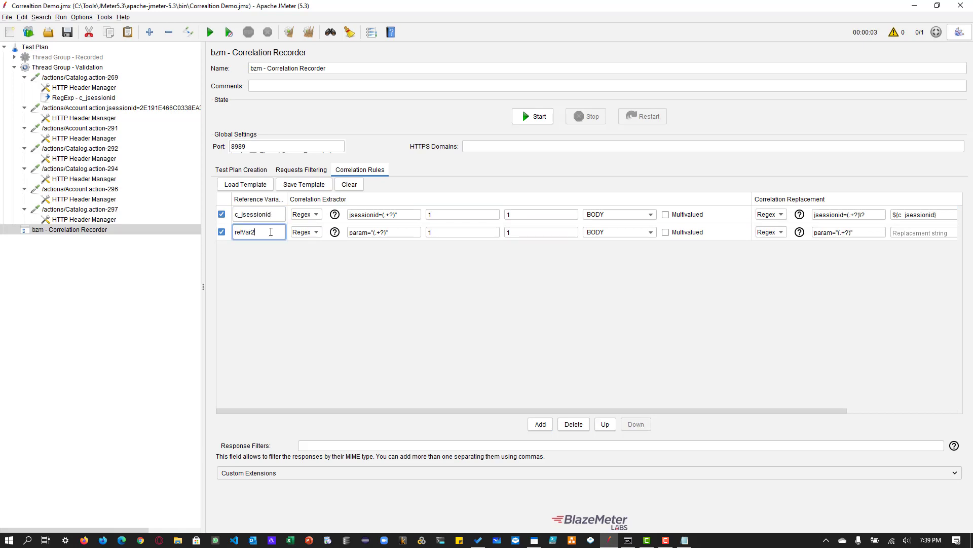
pyautogui.moveTo(247, 233); pyautogui.dragTo(235, 232)
pyautogui.click(236, 234)
pyautogui.doubleClick(262, 233)
pyautogui.hotkey('ctrl', 'v')
pyautogui.write('_body')
# - Copy the first rule's extractor regular expression jsessionid=(.+?)" into the c_jsessionid_body rule
pyautogui.click(415, 215)
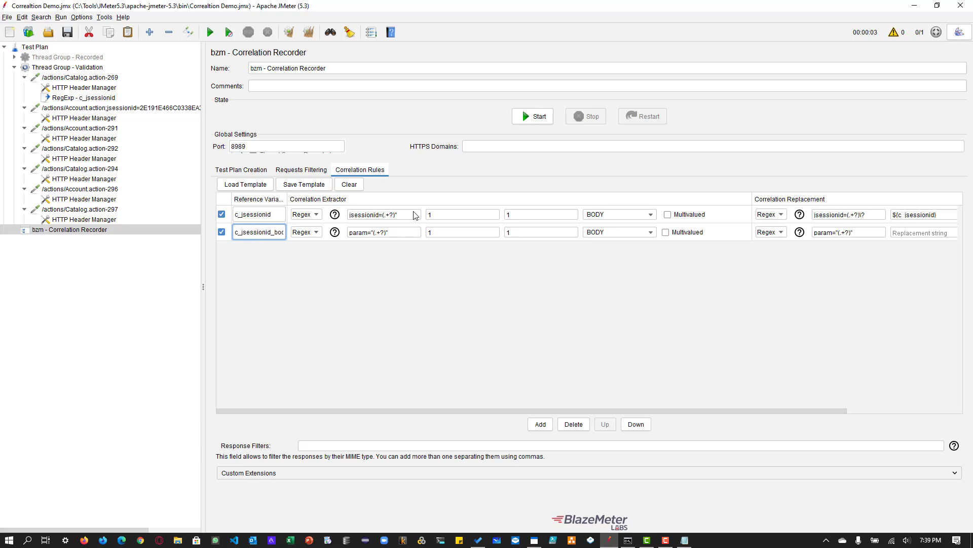
pyautogui.tripleClick(414, 213)
pyautogui.hotkey('ctrl', 'c')
pyautogui.tripleClick(404, 233)
pyautogui.hotkey('ctrl', 'v')
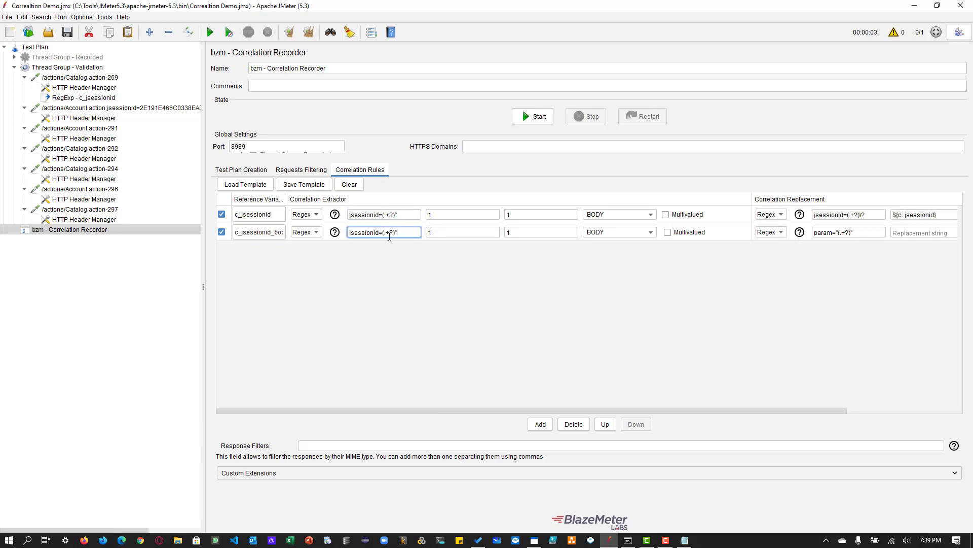
# - Copy the first rule's replacement regular expression into the second rule and shorten it to jsessionid=(.+?)
pyautogui.moveTo(476, 410); pyautogui.dragTo(566, 409)
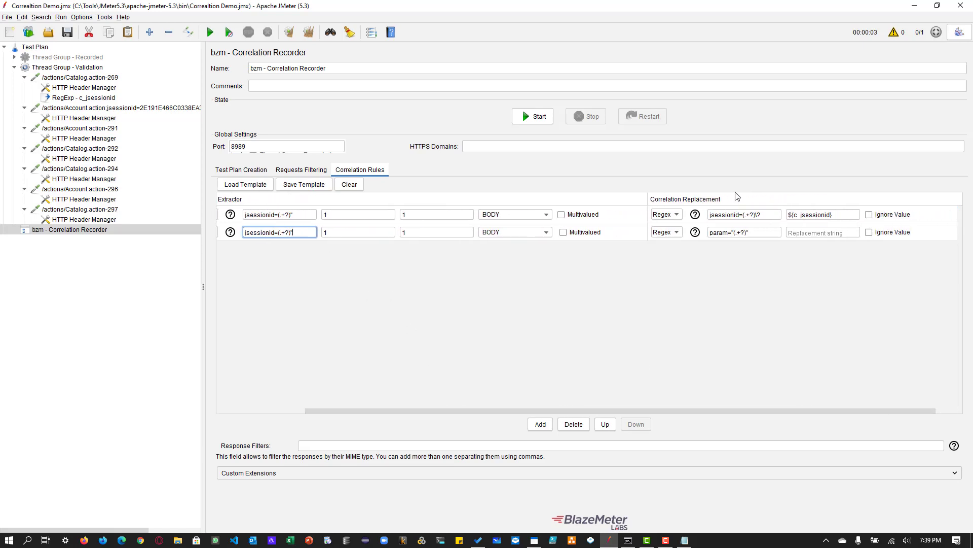
pyautogui.moveTo(768, 215); pyautogui.dragTo(685, 233)
pyautogui.hotkey('ctrl', 'c')
pyautogui.hotkey('ctrl', 'v')
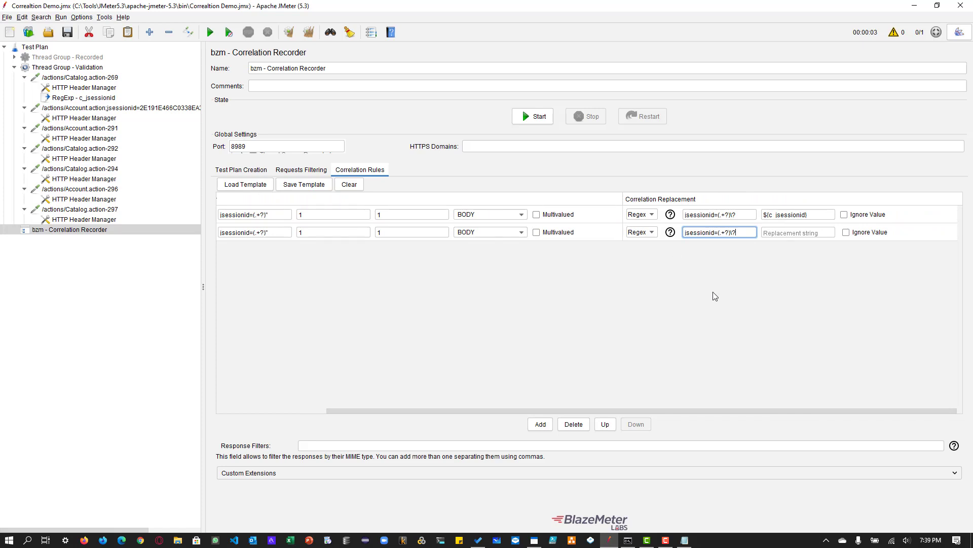
pyautogui.press('BackSpace')
# - Recheck how the Account.action-288 path ends and change the second rule's replacement regular expression to jsessionid=(.+)
pyautogui.click(111, 129)
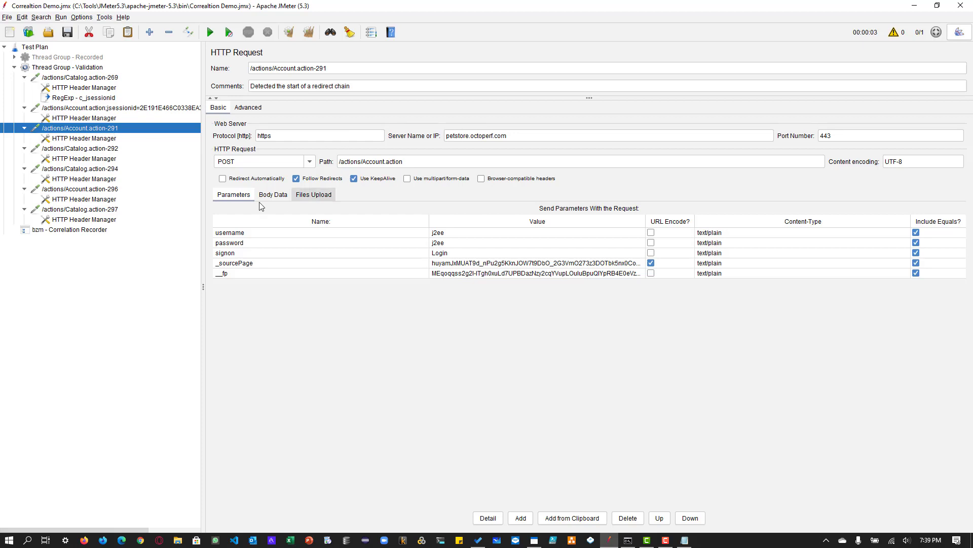
pyautogui.click(87, 148)
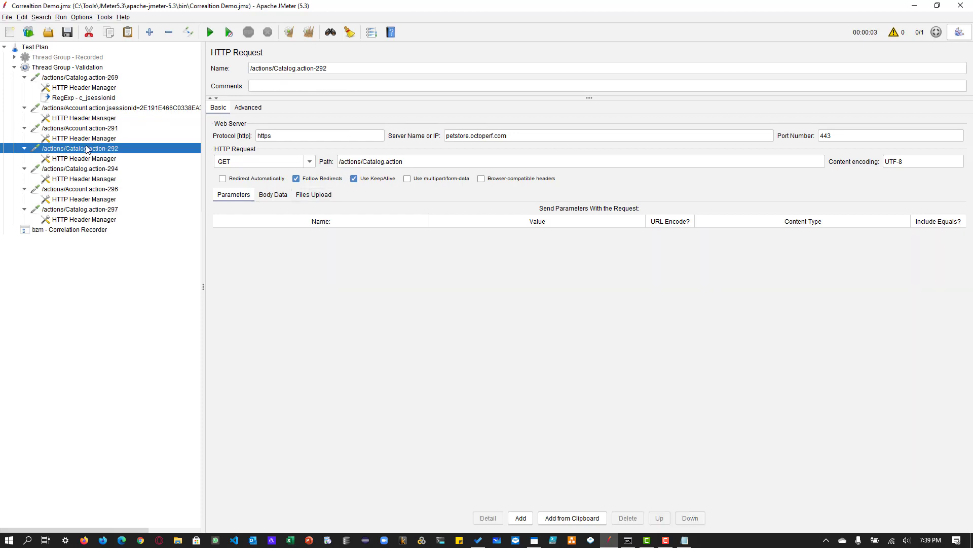
pyautogui.click(88, 108)
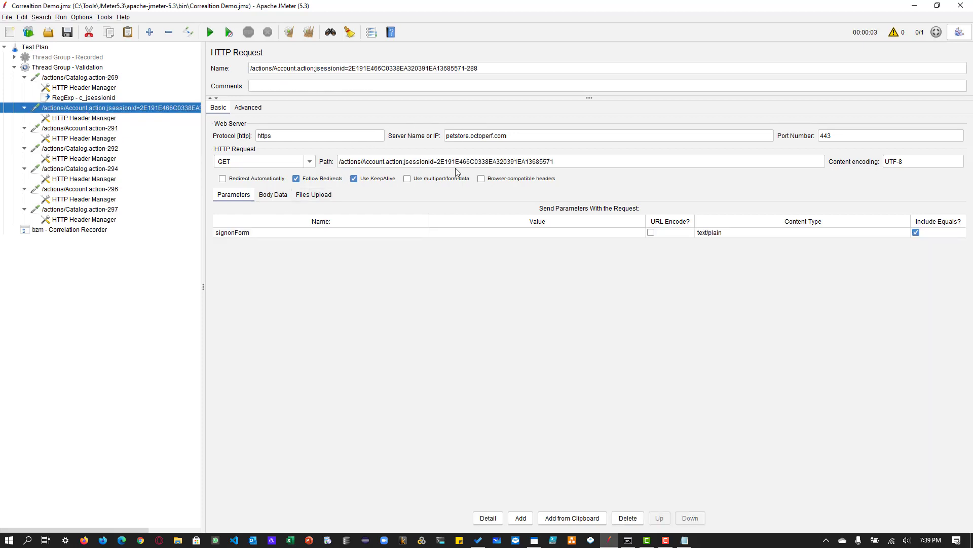
pyautogui.click(583, 160)
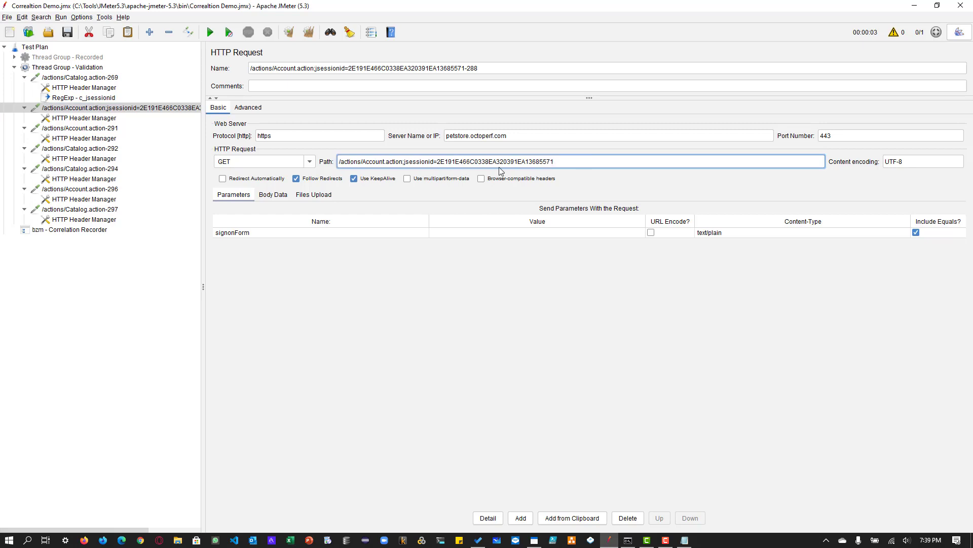
pyautogui.click(70, 232)
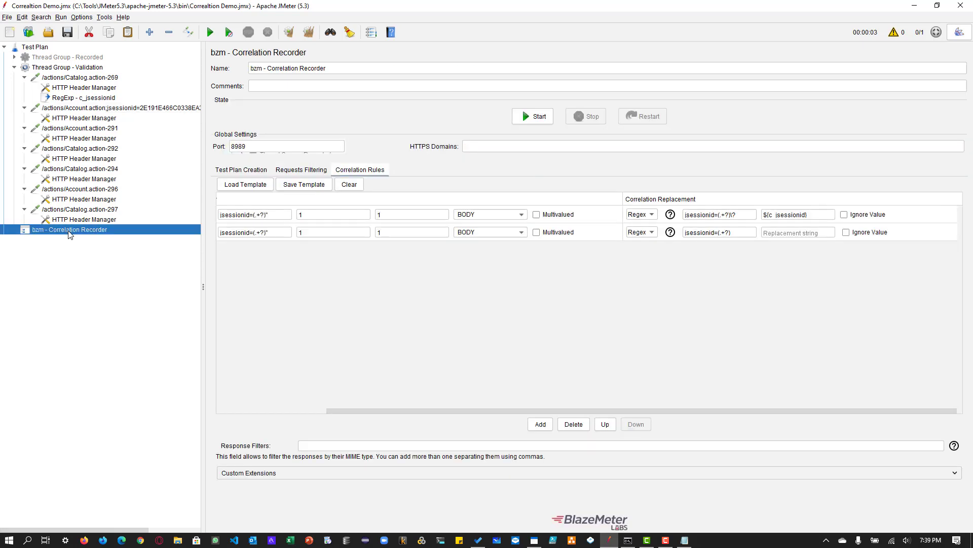
pyautogui.click(739, 235)
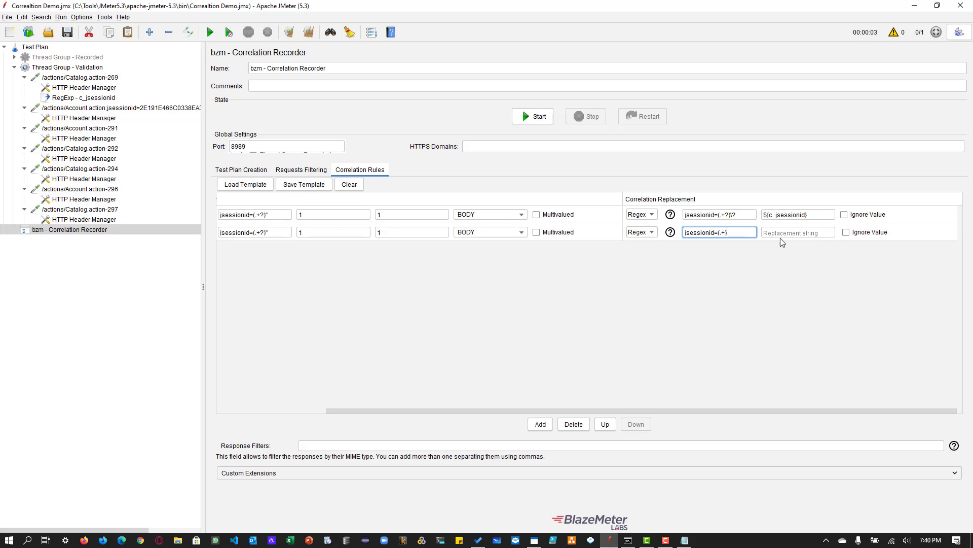
pyautogui.click(798, 231)
pyautogui.hotkey('ctrl', 'v')
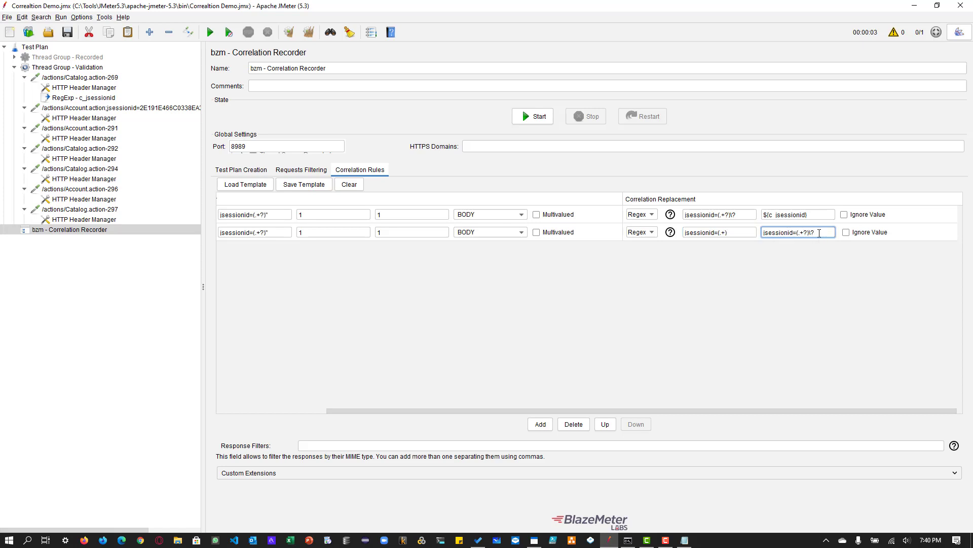
pyautogui.moveTo(820, 233); pyautogui.dragTo(750, 228)
pyautogui.press('BackSpace')
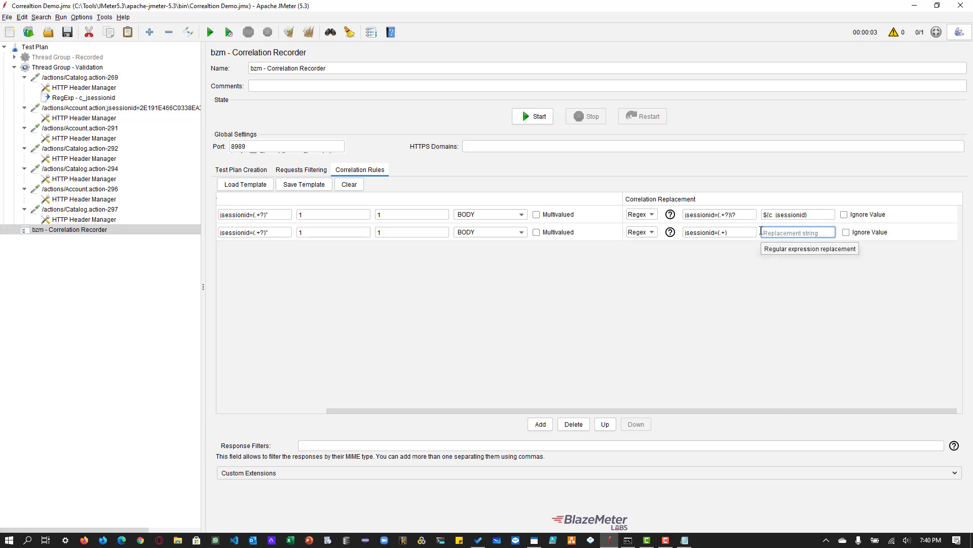
# - Set the second rule's replacement string to ${c_jsessionid_body}, matching its reference variable
pyautogui.moveTo(375, 411); pyautogui.dragTo(262, 412)
pyautogui.click(265, 236)
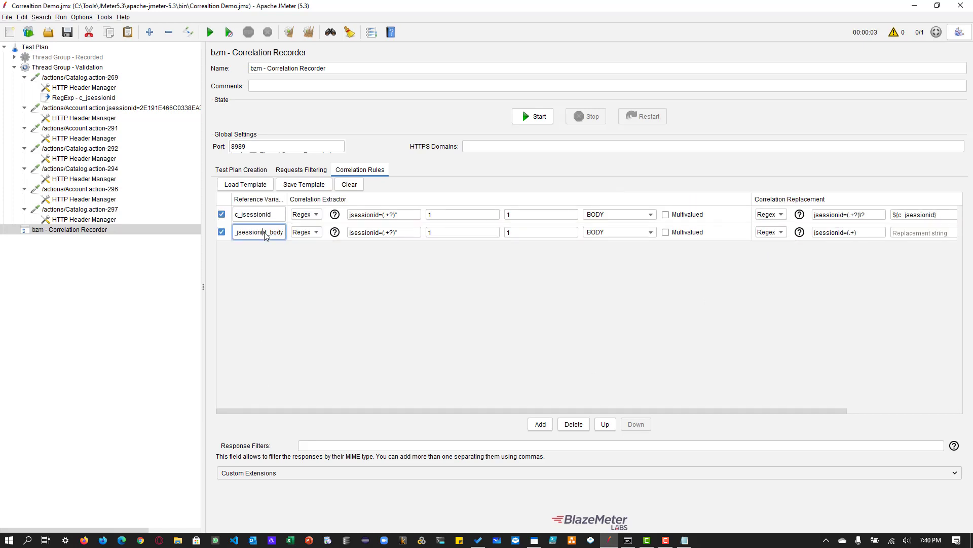
pyautogui.moveTo(778, 409); pyautogui.dragTo(888, 416)
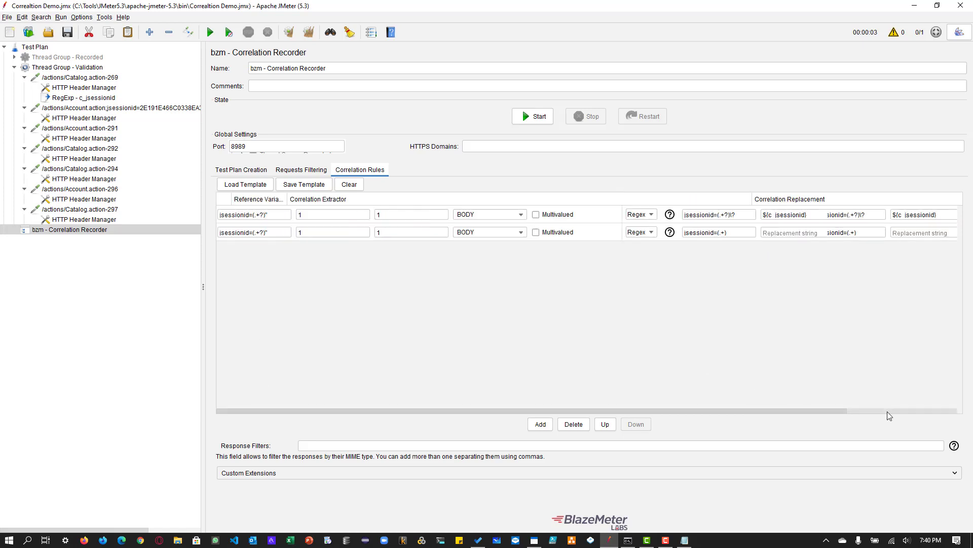
pyautogui.click(791, 233)
pyautogui.write('${c_jsessionid_body')
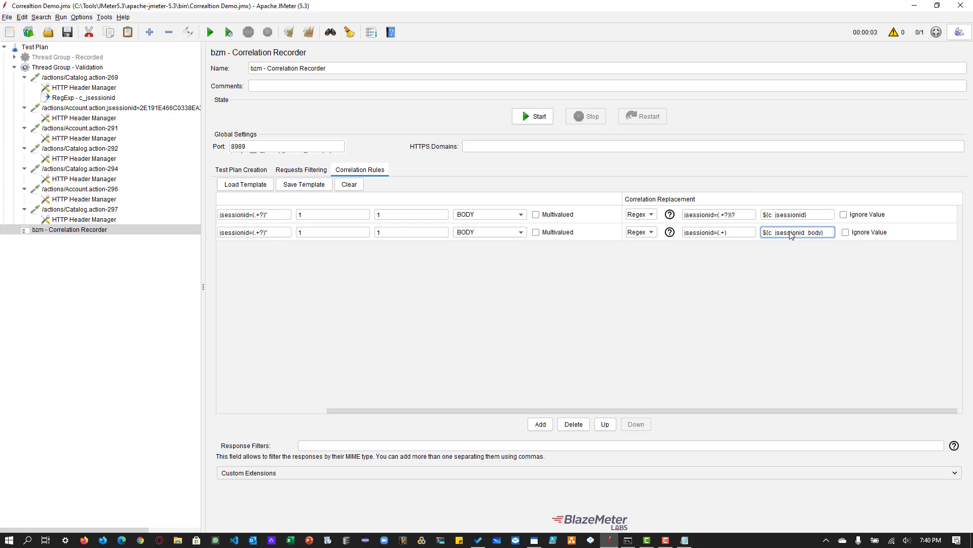
pyautogui.write('}')
# - Cut all recorded requests and their child elements out of Thread Group - Validation, dismissing any error message
pyautogui.click(80, 78)
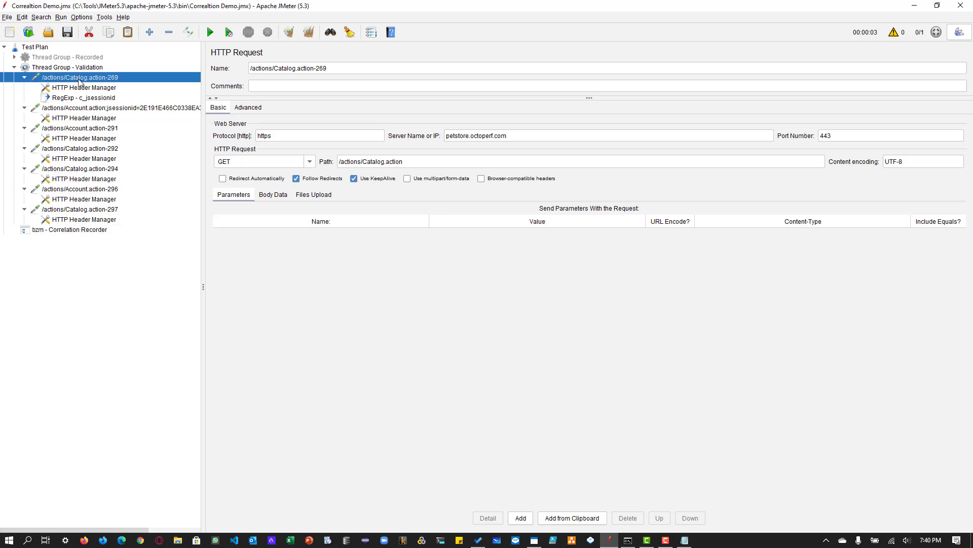
pyautogui.keyDown('shift'); pyautogui.click(85, 219); pyautogui.keyUp('shift')
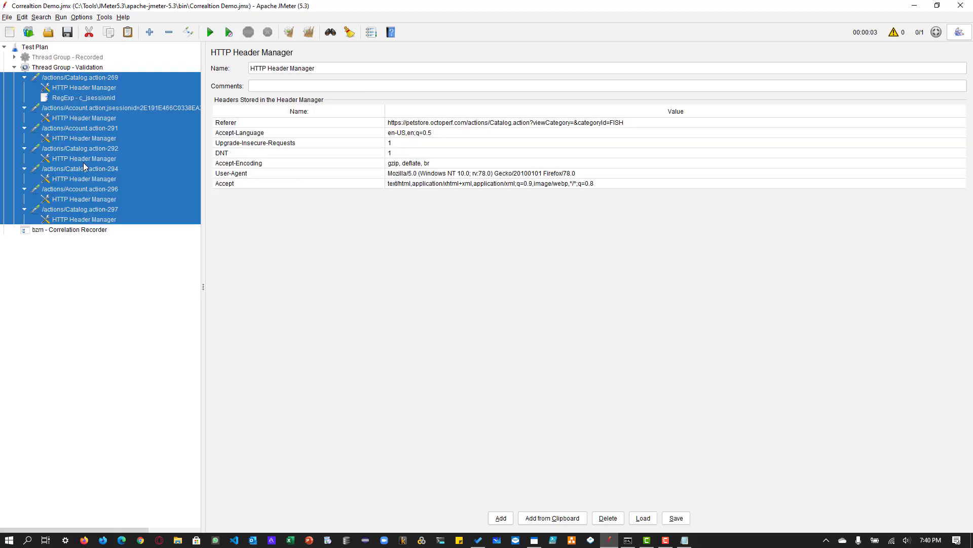
pyautogui.click(89, 34)
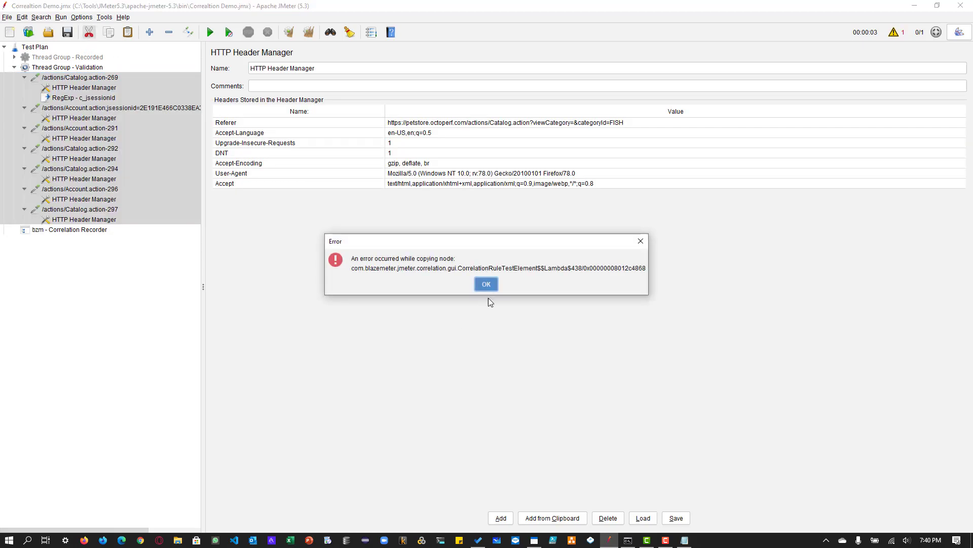
pyautogui.click(488, 285)
# - Check the emptied Thread Group - Validation and start the Correlation Recorder with both jsessionid rules
pyautogui.click(74, 68)
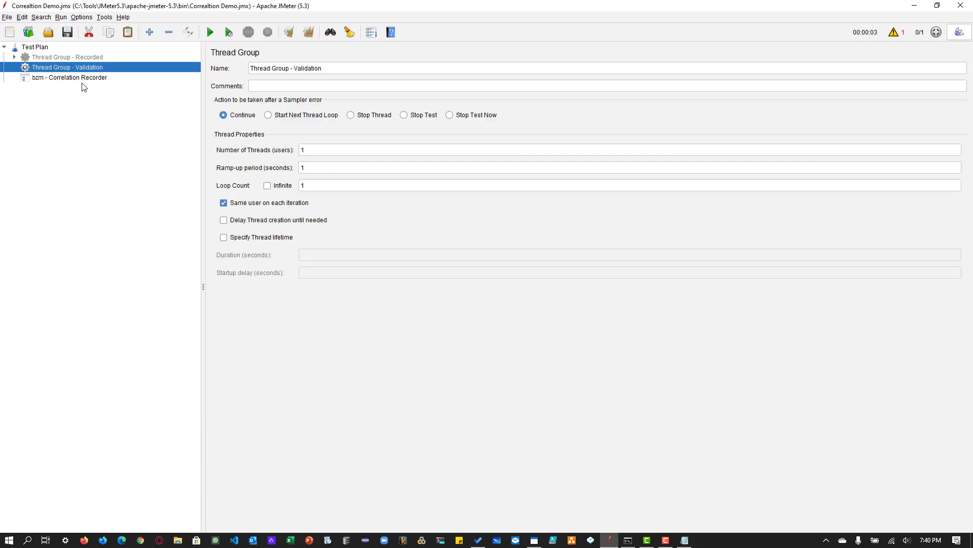
pyautogui.click(82, 78)
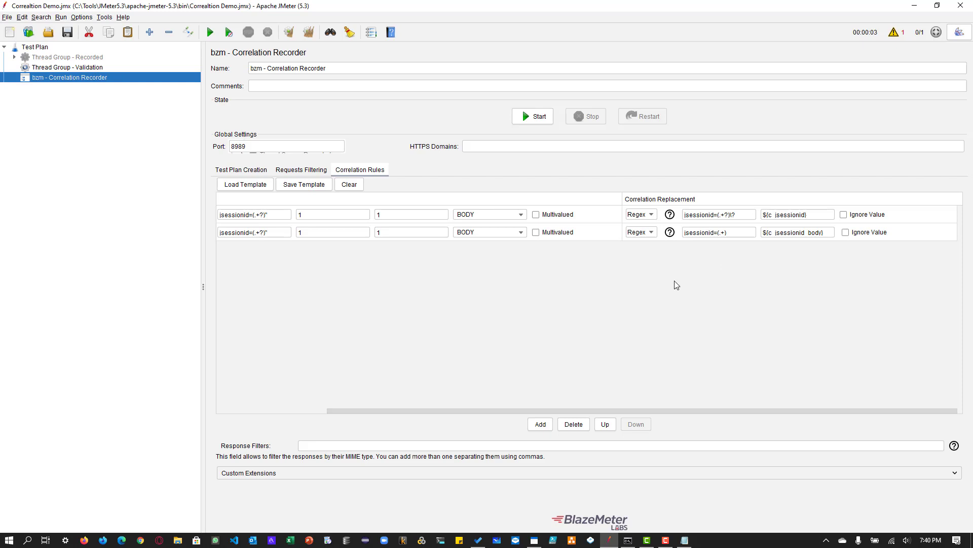
pyautogui.click(540, 119)
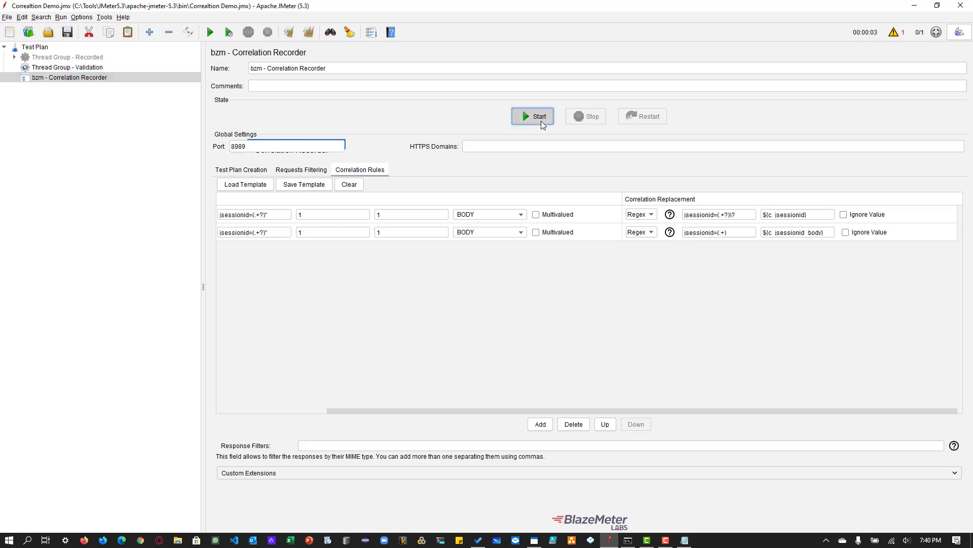
# - Confirm the recorder start, switch to Firefox and load petstore.octoperf.com
pyautogui.click(586, 344)
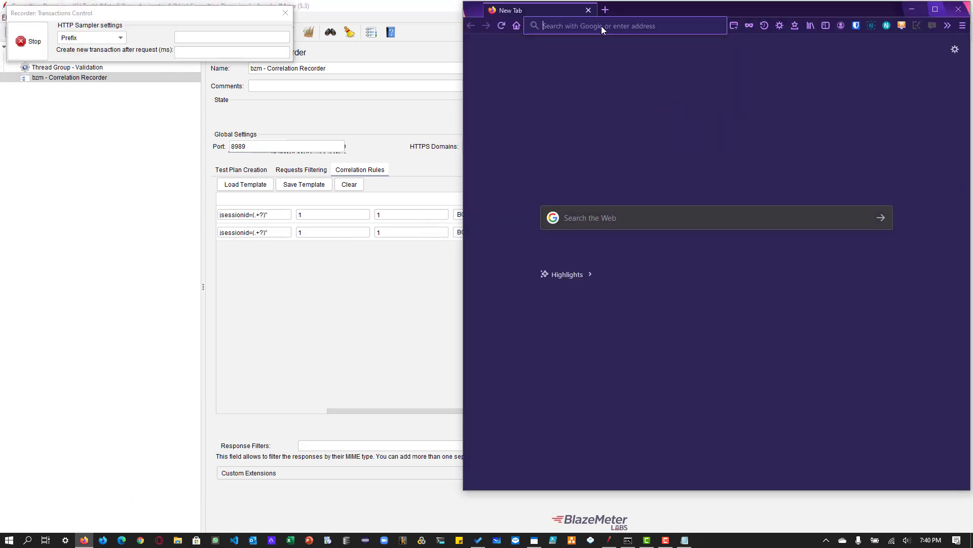
pyautogui.click(601, 26)
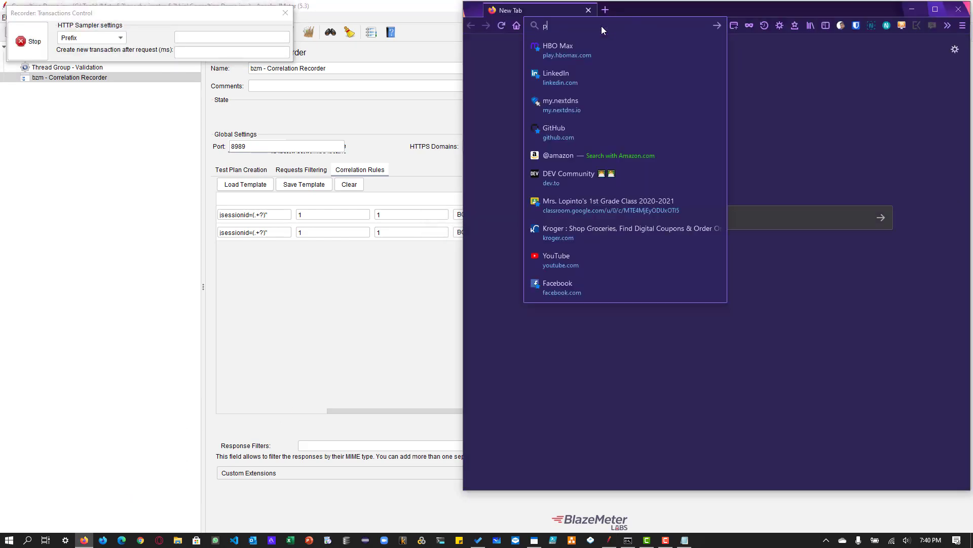
pyautogui.write('https://petstore.octoperf.com')
pyautogui.press('Return')
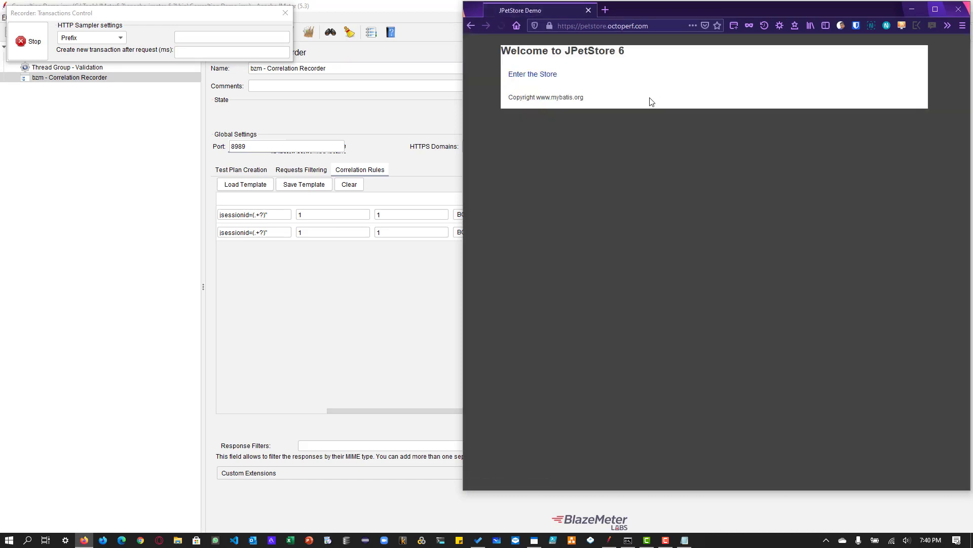
# - Enter the JPetStore store, sign in with the saved username and password, and open the Fish category
pyautogui.click(555, 75)
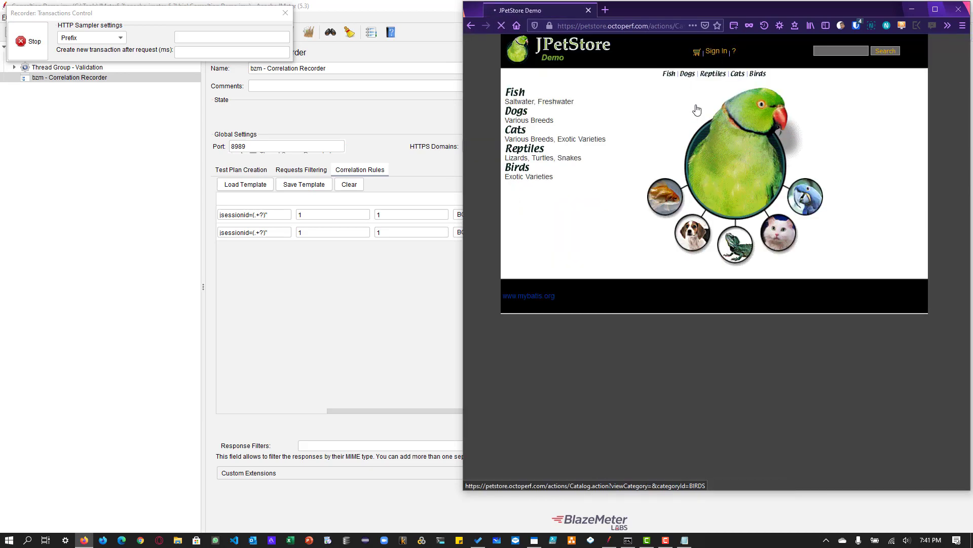
pyautogui.click(706, 120)
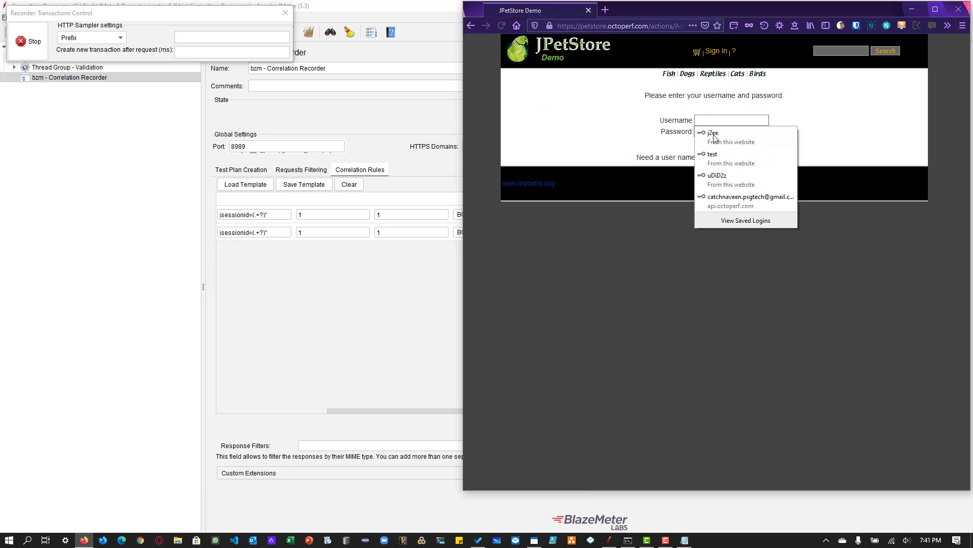
pyautogui.click(716, 139)
pyautogui.click(714, 149)
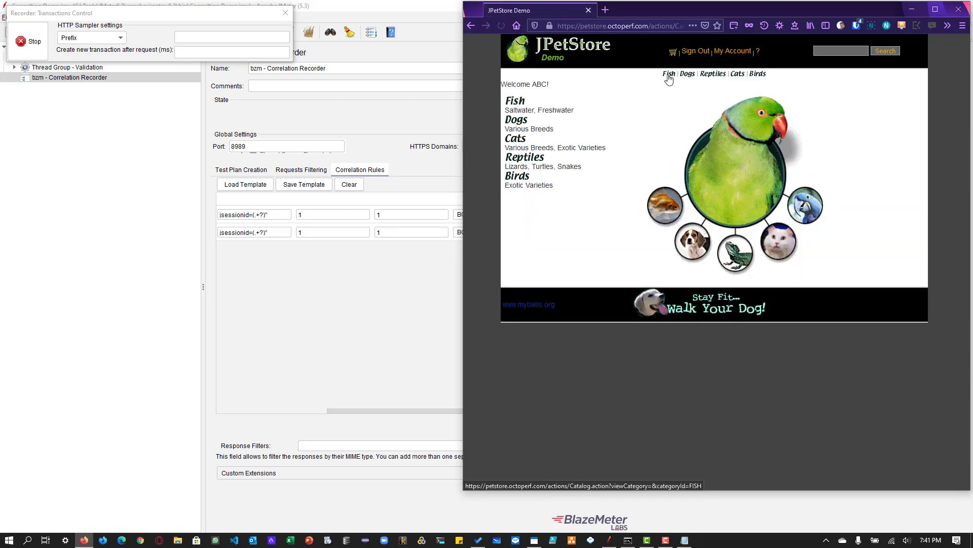
# - Sign out of JPetStore and stop the recording
pyautogui.click(709, 56)
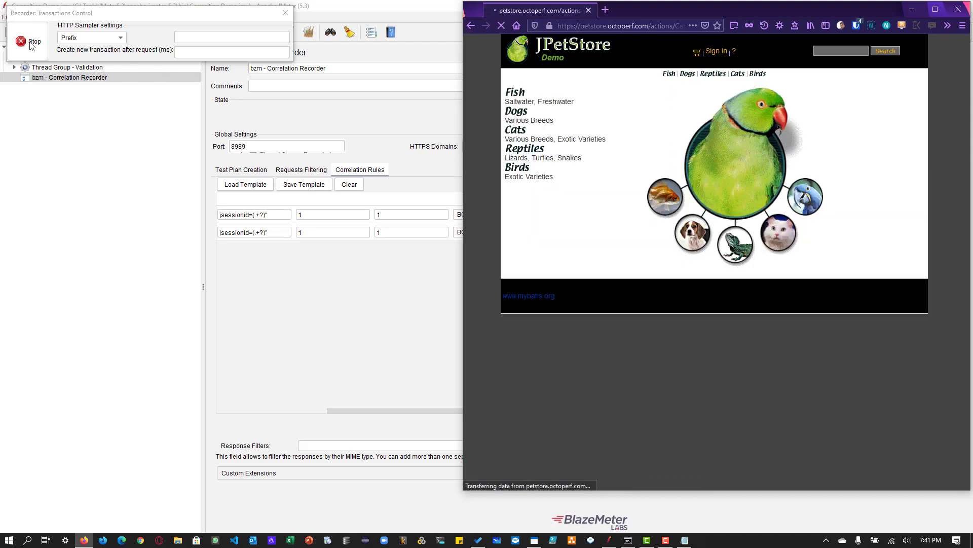
pyautogui.click(28, 43)
pyautogui.click(27, 43)
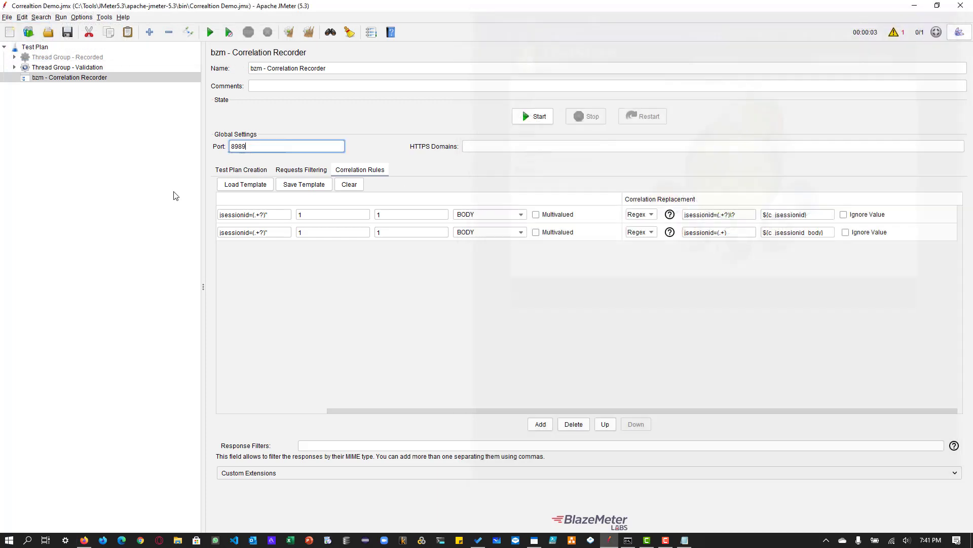
# - Expand Thread Group - Validation and check the c_jsessionid and c_jsessionid_body extractors under the first Catalog.action request
pyautogui.doubleClick(76, 68)
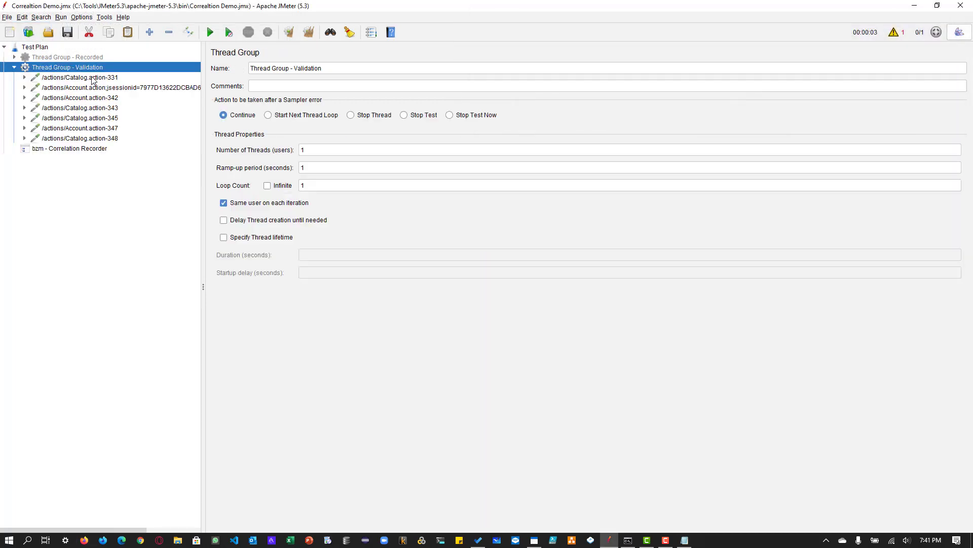
pyautogui.click(92, 79)
pyautogui.doubleClick(93, 79)
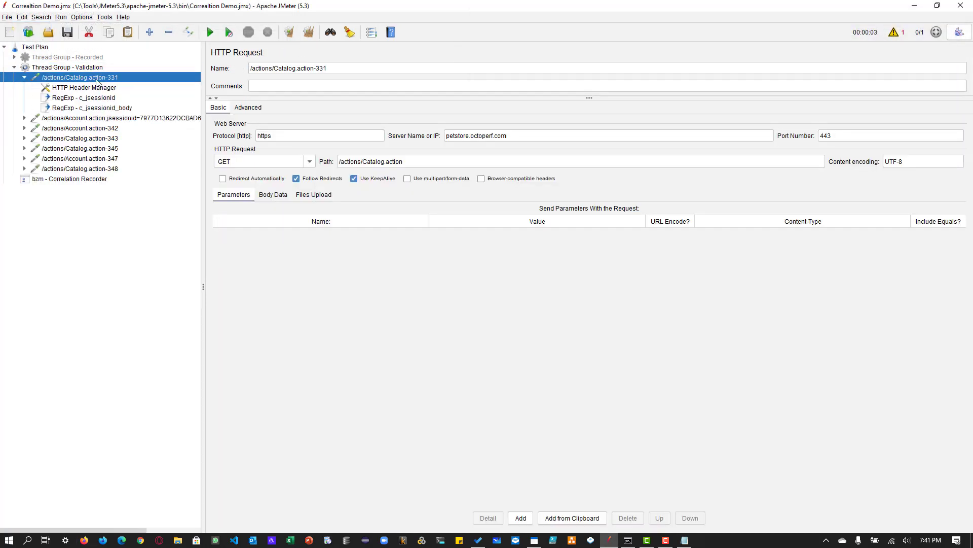
pyautogui.click(93, 97)
pyautogui.click(95, 108)
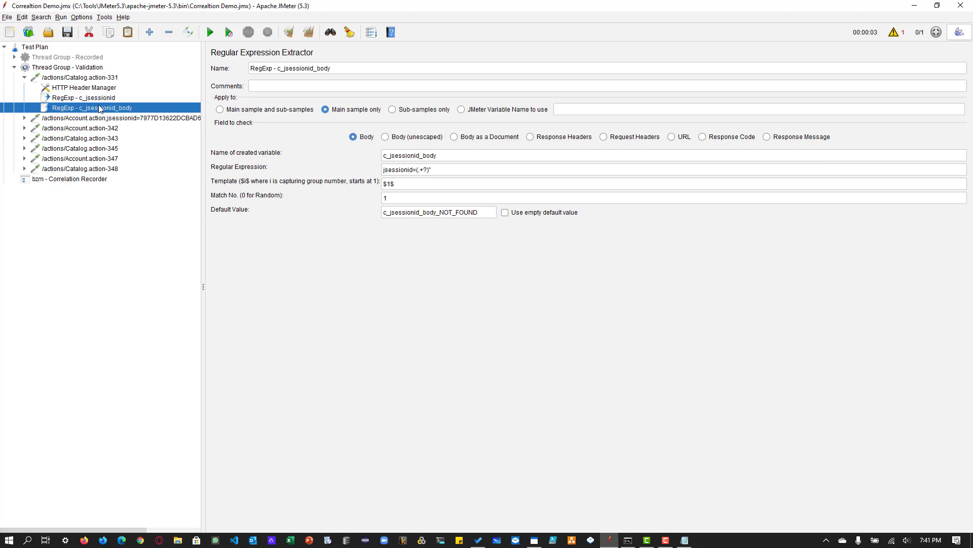
# - Check that the path of the Account.action request carrying a jsessionid uses the ${c_jsessionid_body} variable
pyautogui.doubleClick(105, 118)
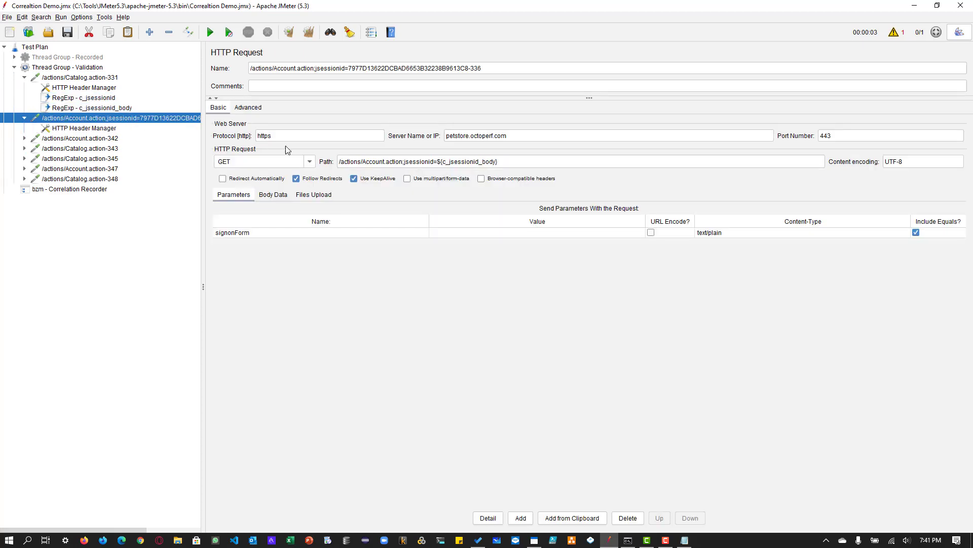
pyautogui.moveTo(437, 161); pyautogui.dragTo(511, 163)
pyautogui.click(512, 163)
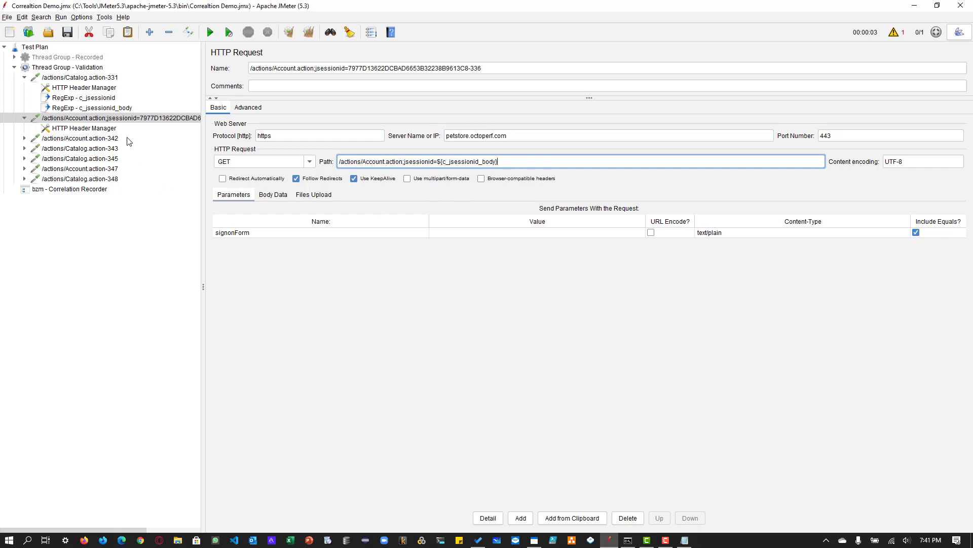
# - Add a View Results Tree listener to Thread Group - Validation and run the test
pyautogui.click(83, 65)
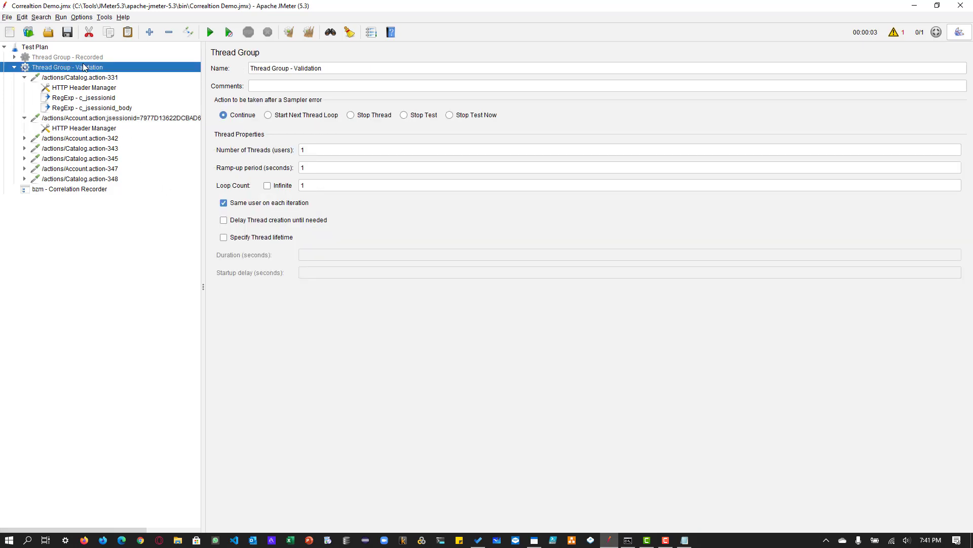
pyautogui.rightClick(84, 67)
pyautogui.moveTo(121, 72)
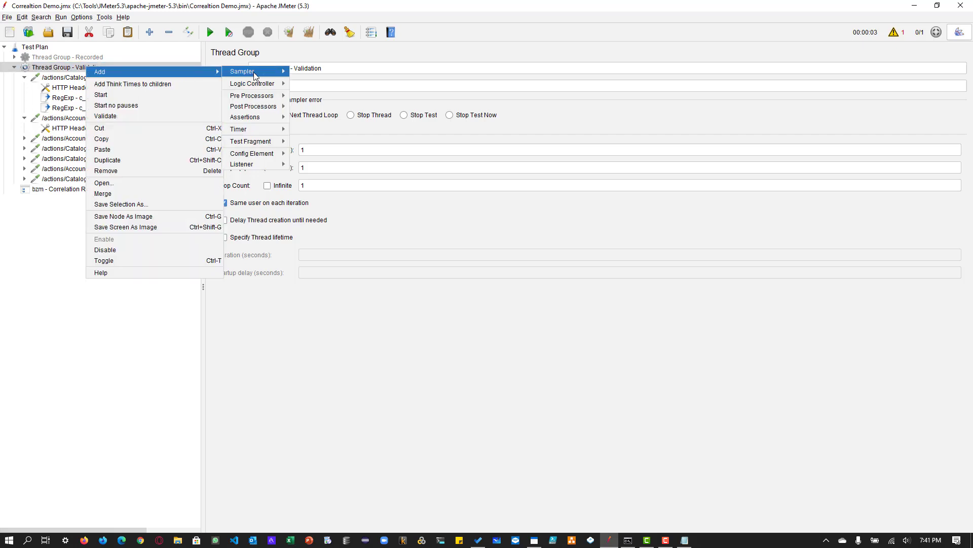
pyautogui.moveTo(256, 164)
pyautogui.click(337, 164)
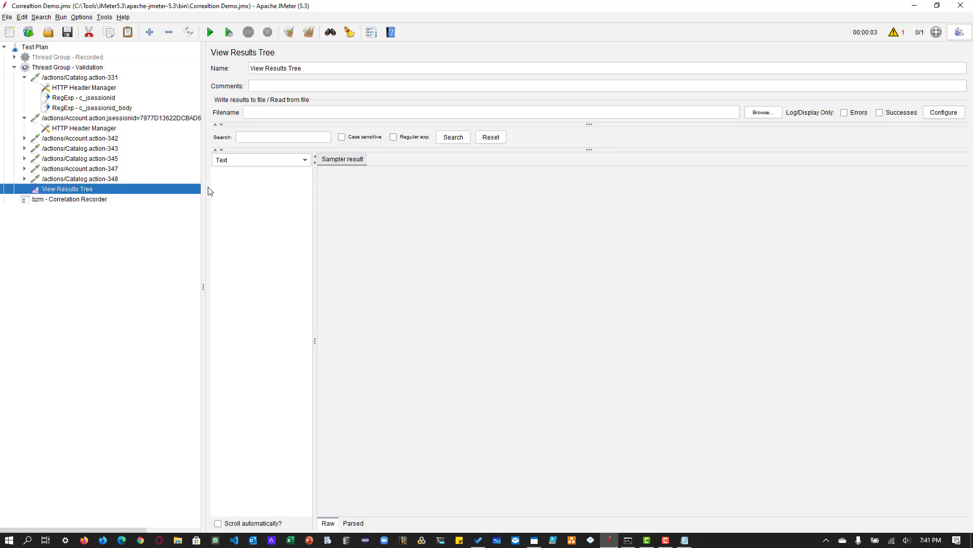
pyautogui.click(211, 32)
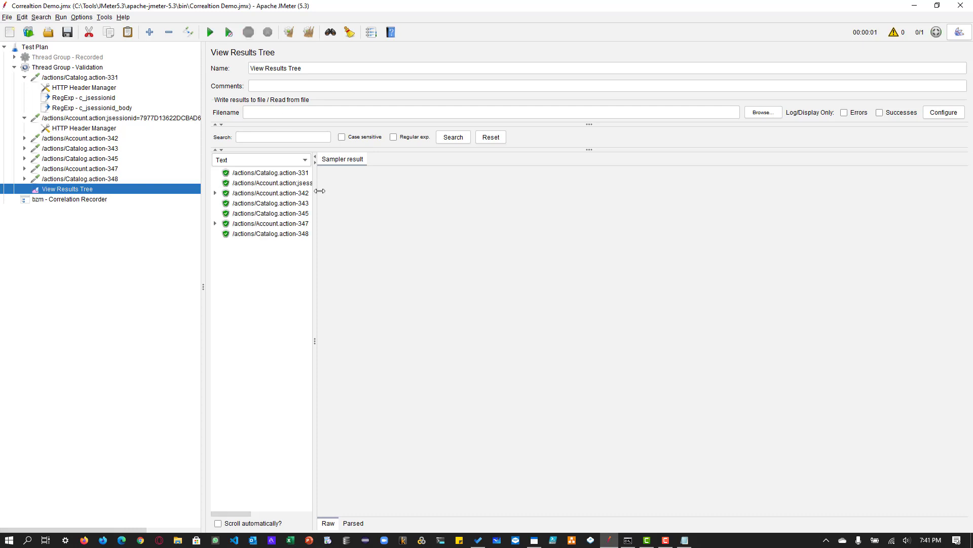
# - Widen the results list and compare the jsessionid in the first Catalog.action response with the one in the following Account.action request
pyautogui.moveTo(314, 191); pyautogui.dragTo(477, 191)
pyautogui.click(274, 173)
pyautogui.click(537, 160)
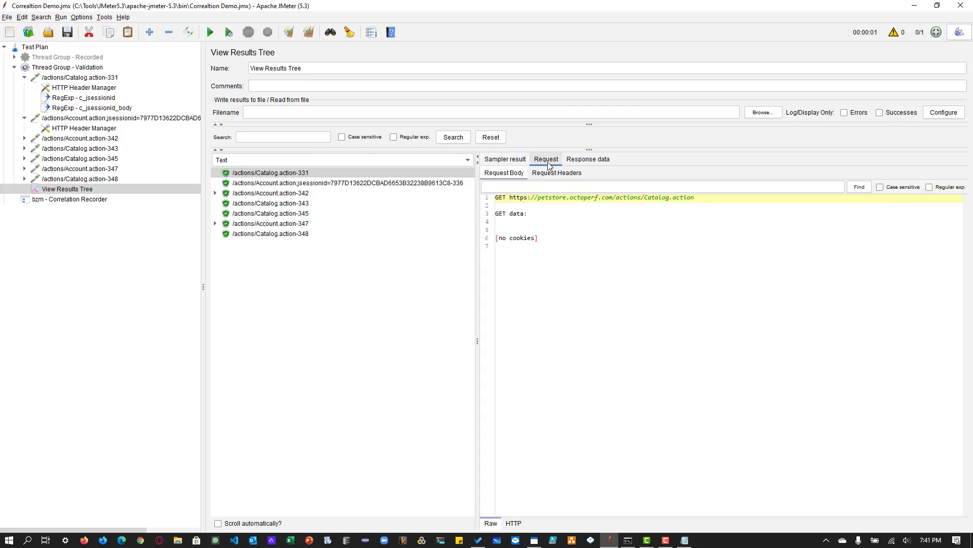
pyautogui.click(598, 160)
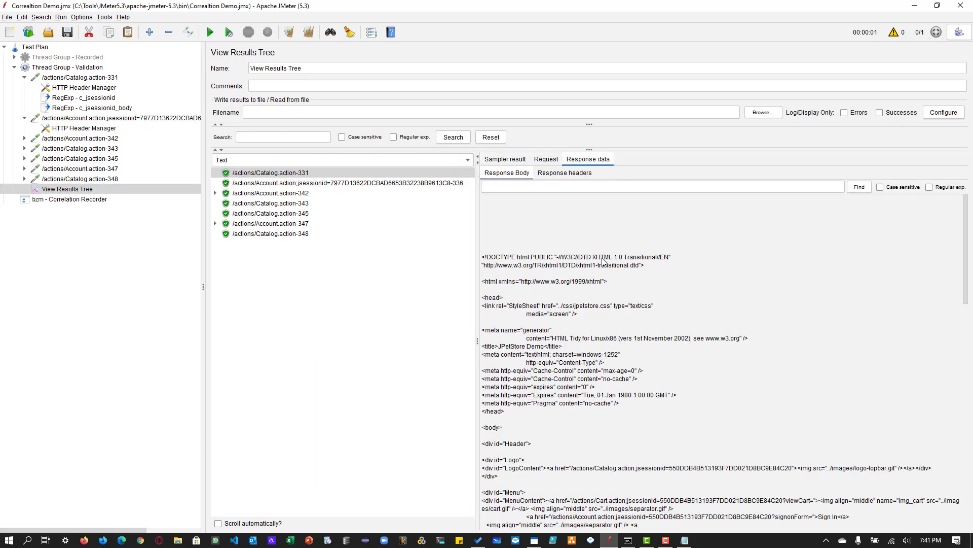
pyautogui.click(273, 183)
pyautogui.click(552, 161)
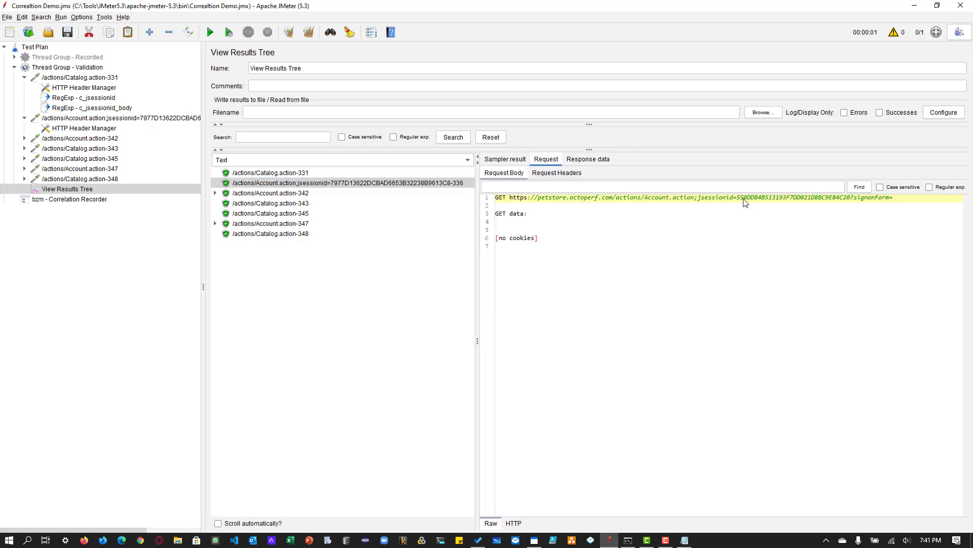
pyautogui.moveTo(736, 198); pyautogui.dragTo(844, 203)
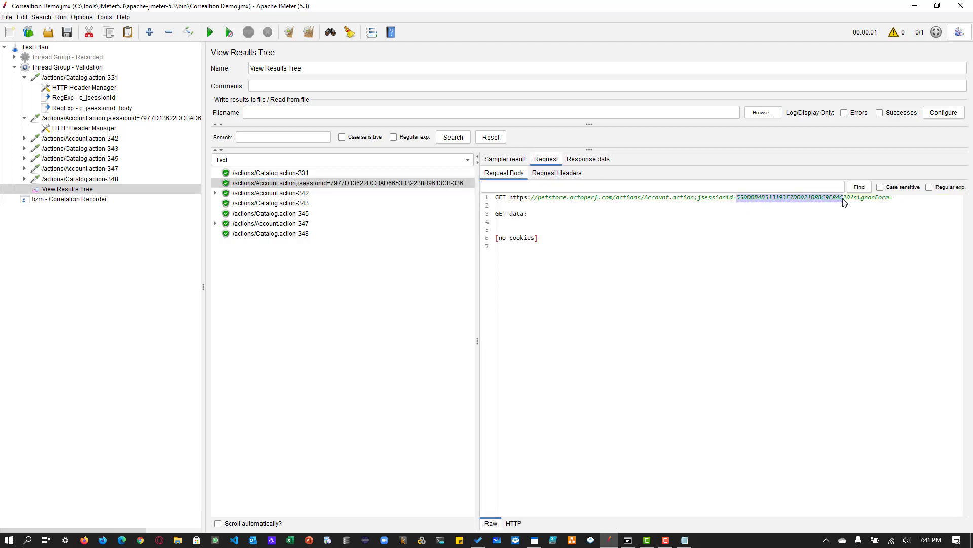
# - Examine the jsessionid in the Referer request header of Account.action-342
pyautogui.doubleClick(287, 194)
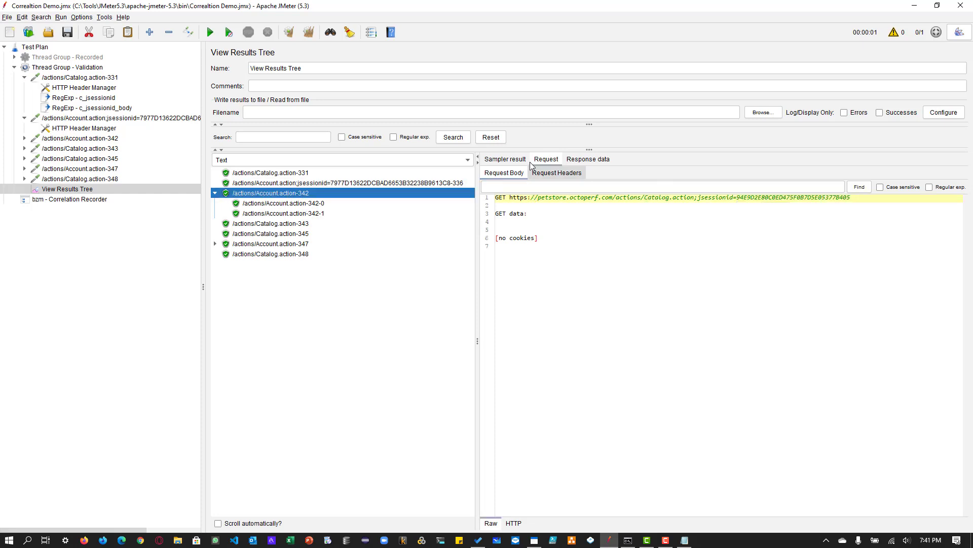
pyautogui.click(571, 176)
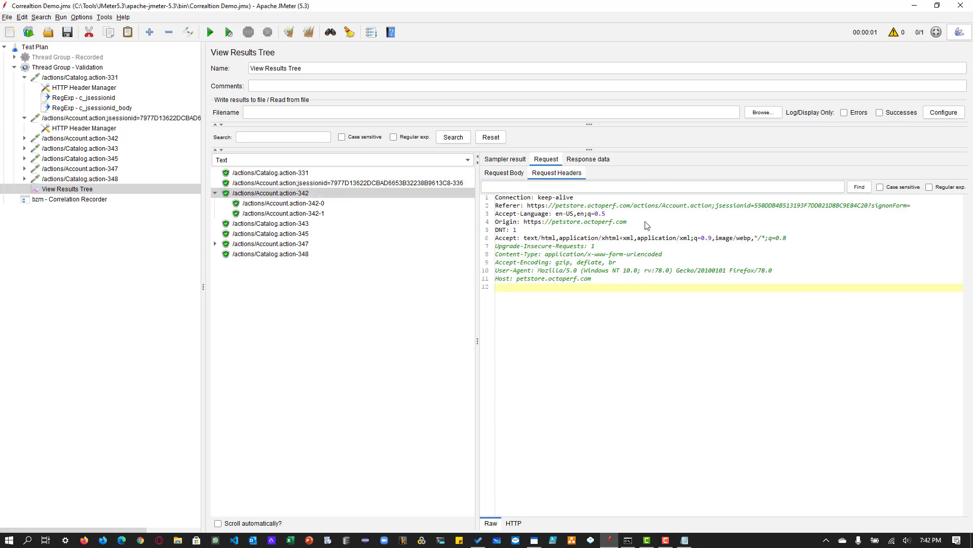
pyautogui.moveTo(769, 206); pyautogui.dragTo(836, 206)
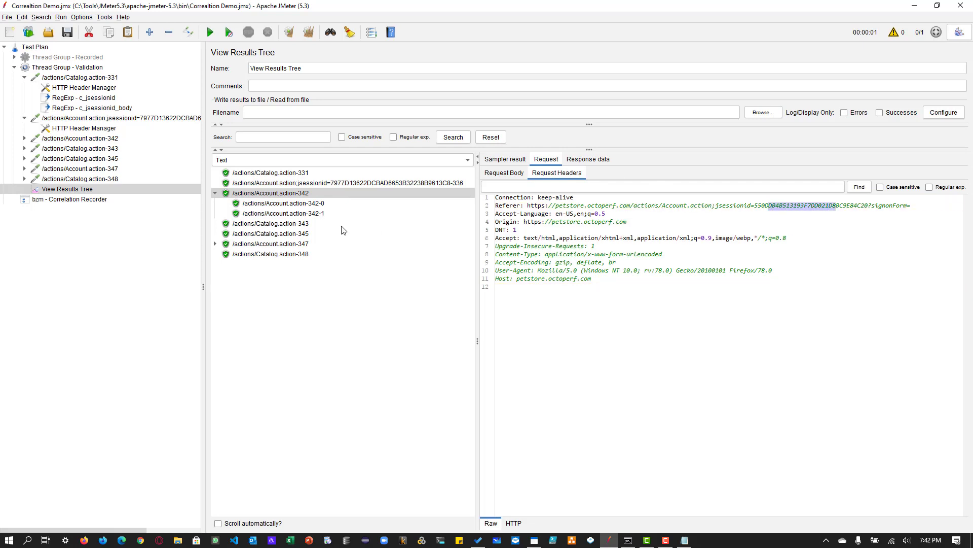
# - Add a Debug Sampler to Thread Group - Validation
pyautogui.click(81, 68)
pyautogui.rightClick(80, 69)
pyautogui.moveTo(203, 75)
pyautogui.moveTo(266, 76)
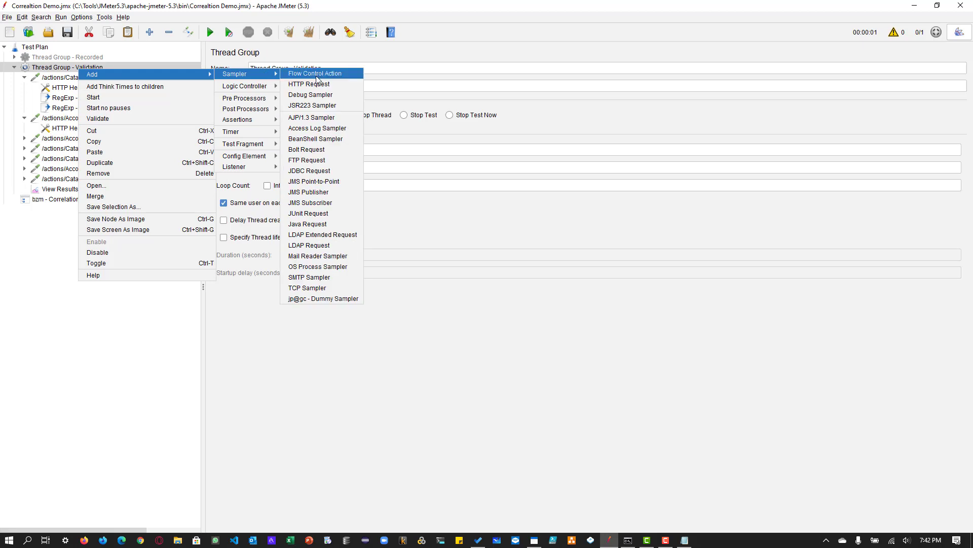
pyautogui.click(304, 96)
# - Rerun the test and examine the c_jsessionid and c_jsessionid_body variables in the Debug Sampler's response body
pyautogui.click(63, 210)
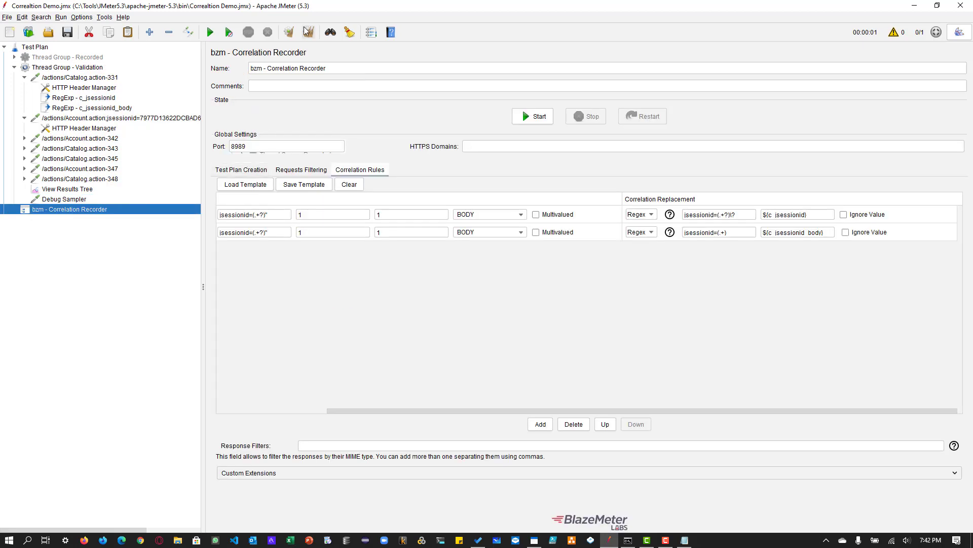
pyautogui.click(70, 199)
pyautogui.click(67, 189)
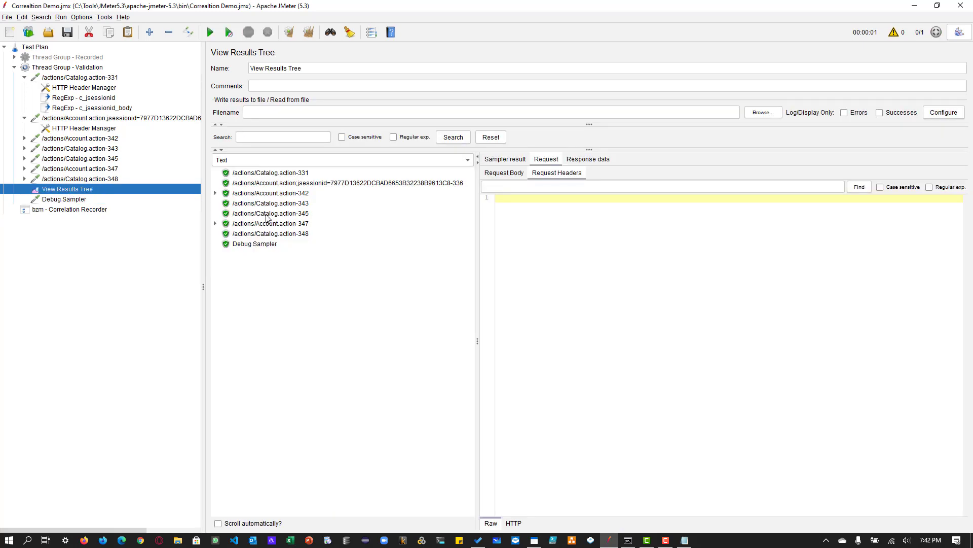
pyautogui.click(258, 244)
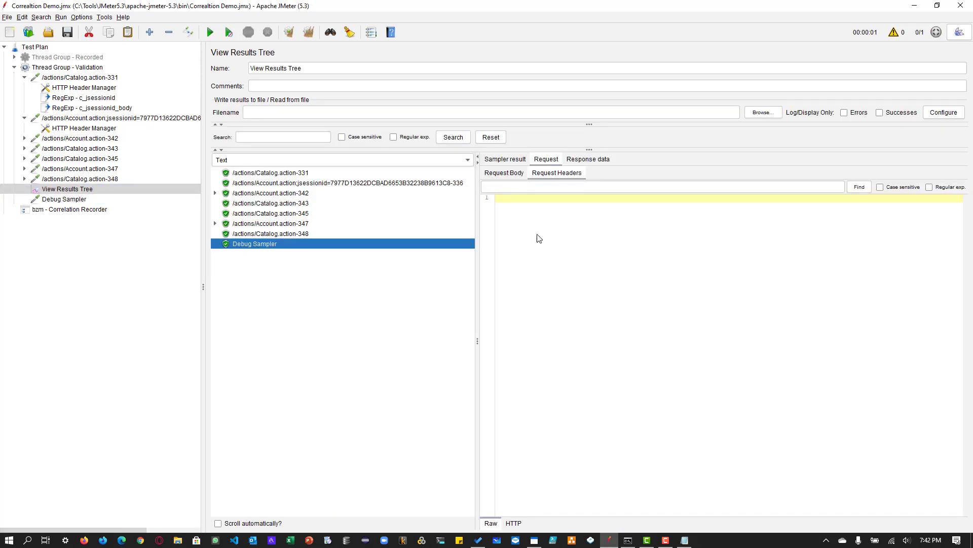
pyautogui.click(588, 159)
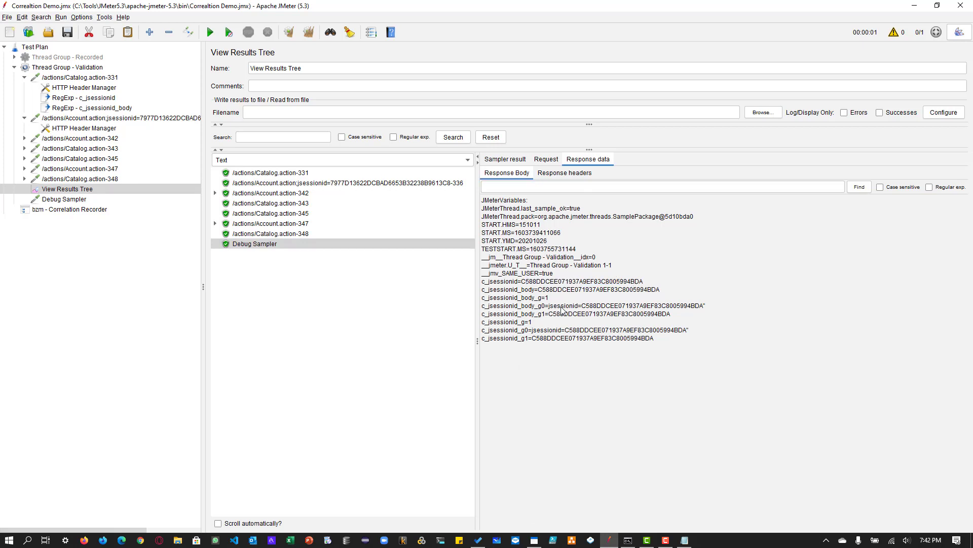
pyautogui.moveTo(552, 338); pyautogui.dragTo(540, 339)
pyautogui.click(603, 343)
# - Compare the request bodies of Catalog.action-343 and Catalog.action-345, paying attention to the categoryId parameter
pyautogui.click(293, 193)
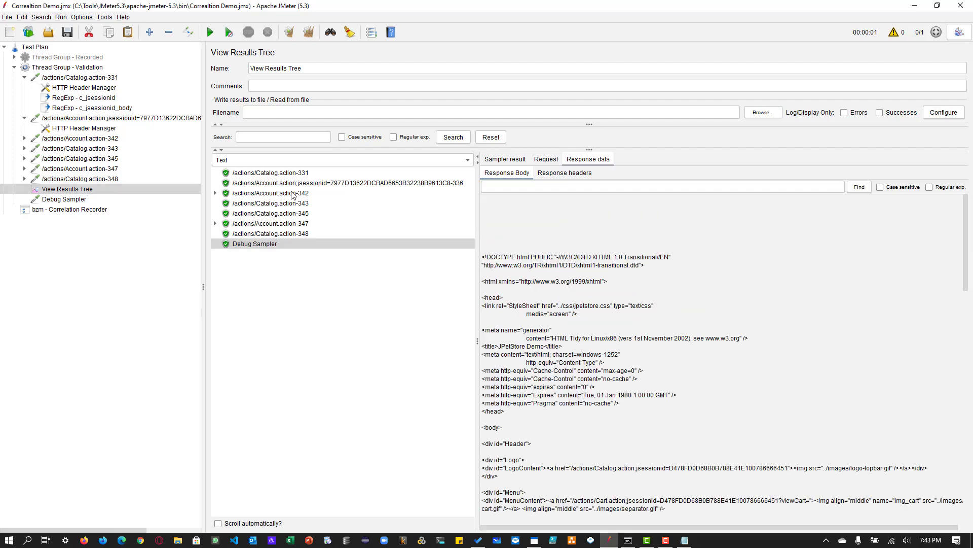
pyautogui.click(293, 194)
pyautogui.click(293, 204)
pyautogui.click(295, 214)
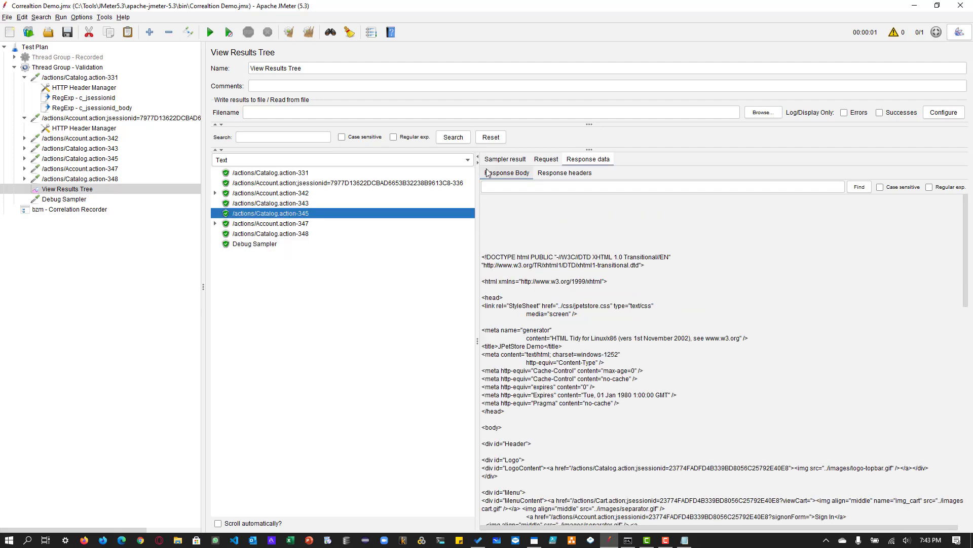
pyautogui.click(546, 159)
pyautogui.click(504, 173)
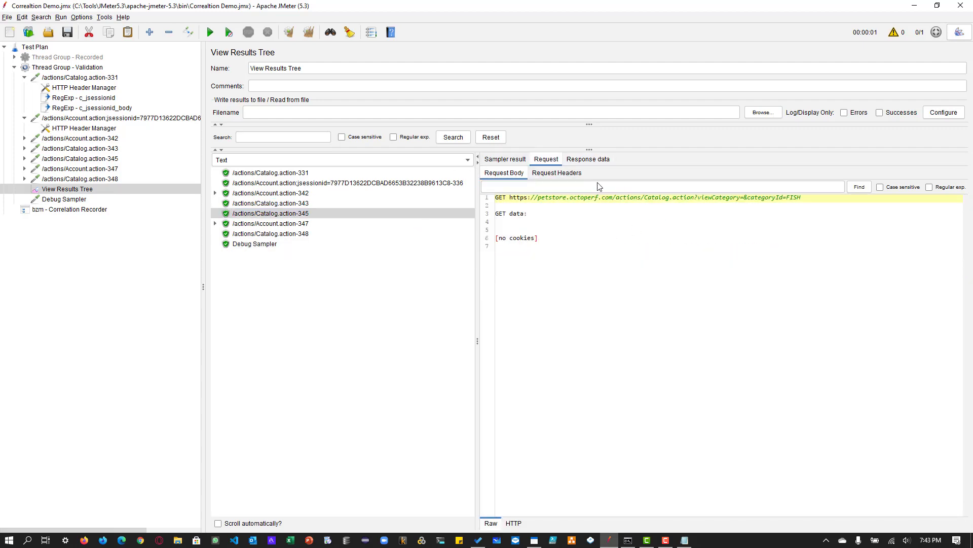
pyautogui.moveTo(747, 201); pyautogui.dragTo(814, 208)
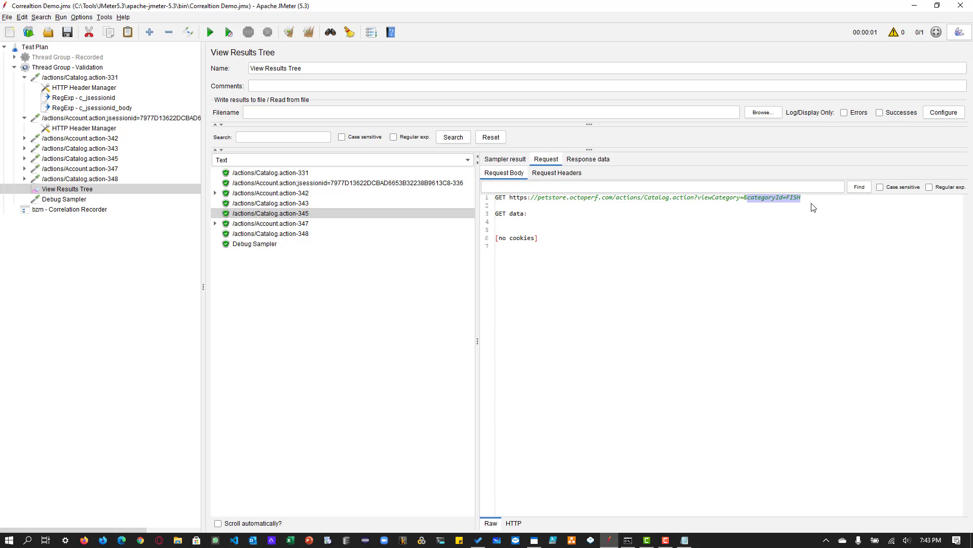
pyautogui.click(286, 205)
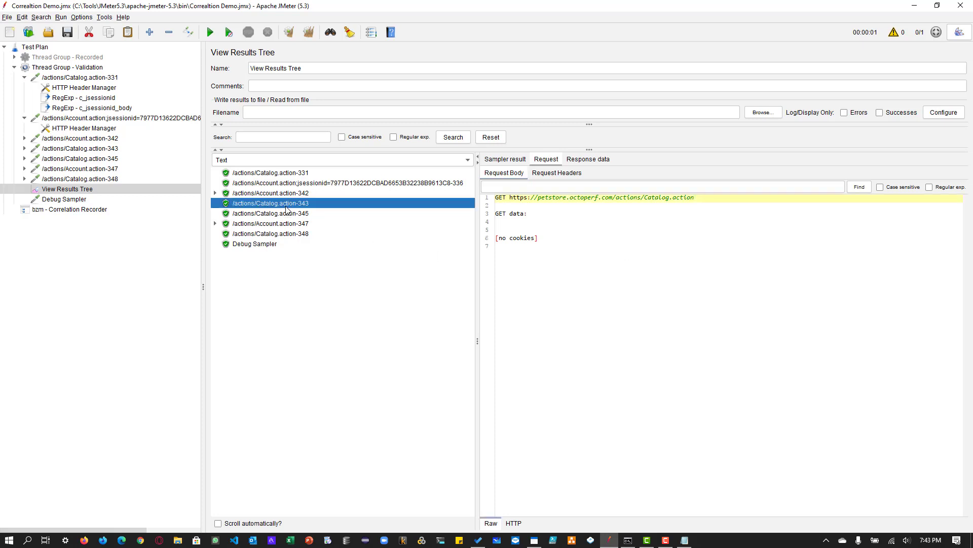
pyautogui.click(286, 214)
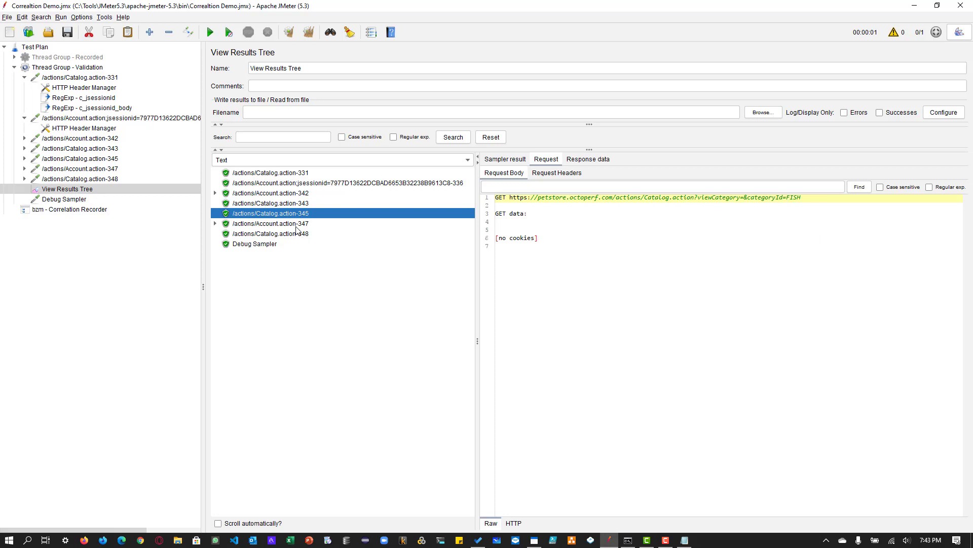
# - Compare the request parameters of Catalog.action-343, Catalog.action-345 and Account.action-342 in Thread Group - Validation
pyautogui.click(74, 150)
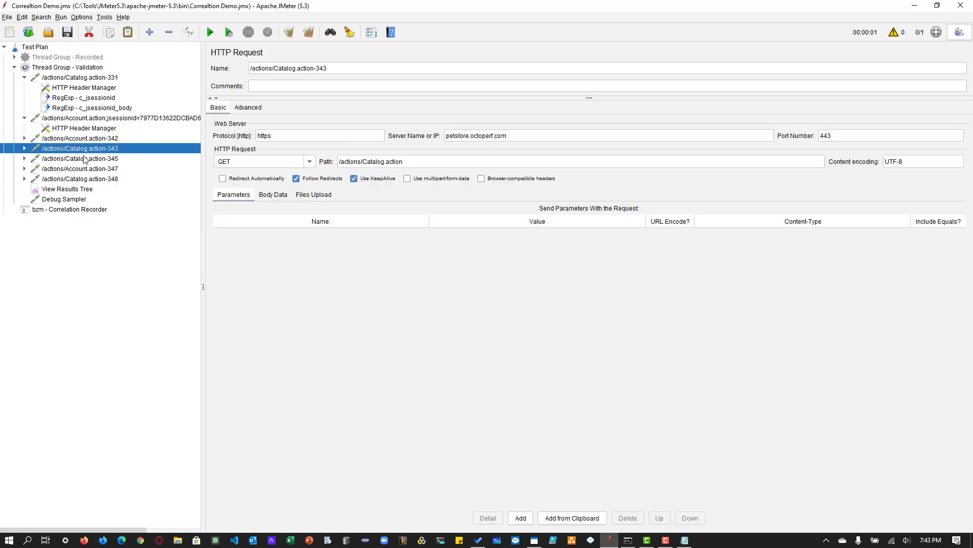
pyautogui.click(86, 160)
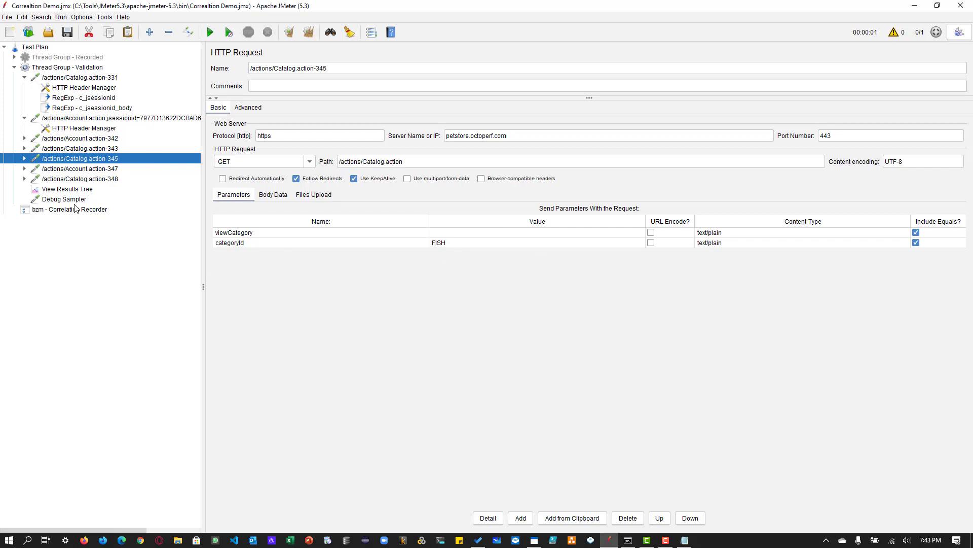
pyautogui.doubleClick(105, 158)
pyautogui.click(105, 151)
pyautogui.doubleClick(105, 140)
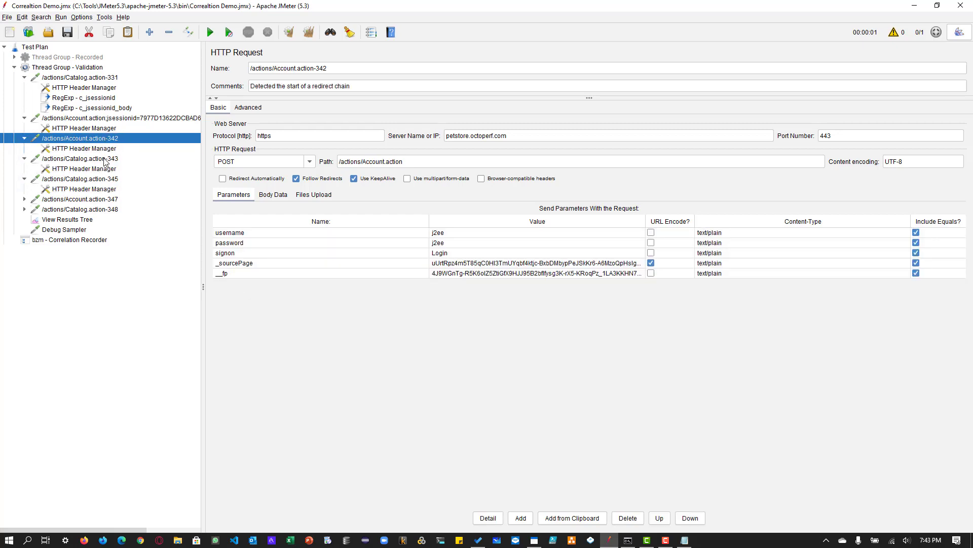
pyautogui.click(105, 159)
# - Search the response body of Catalog.action-343 in View Results Tree for categoryId
pyautogui.click(71, 220)
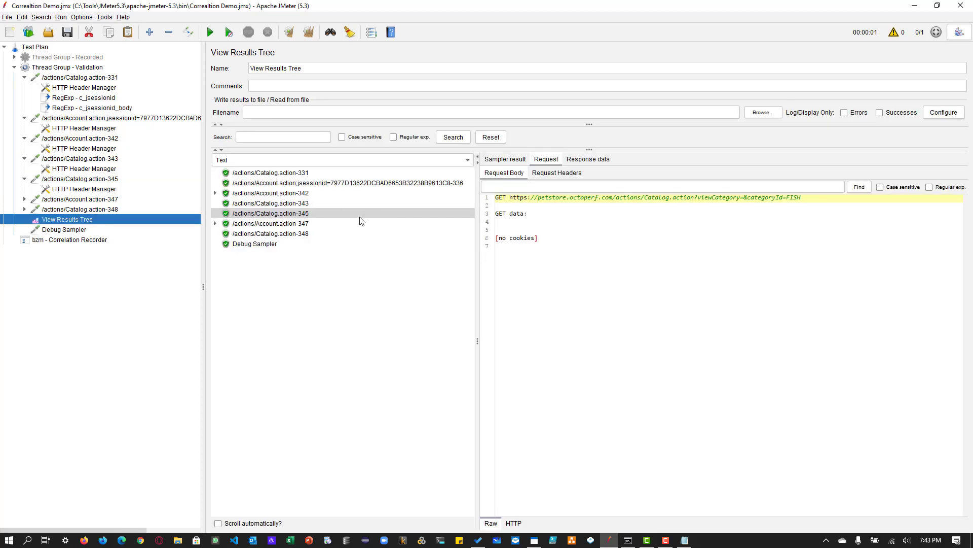
pyautogui.click(296, 203)
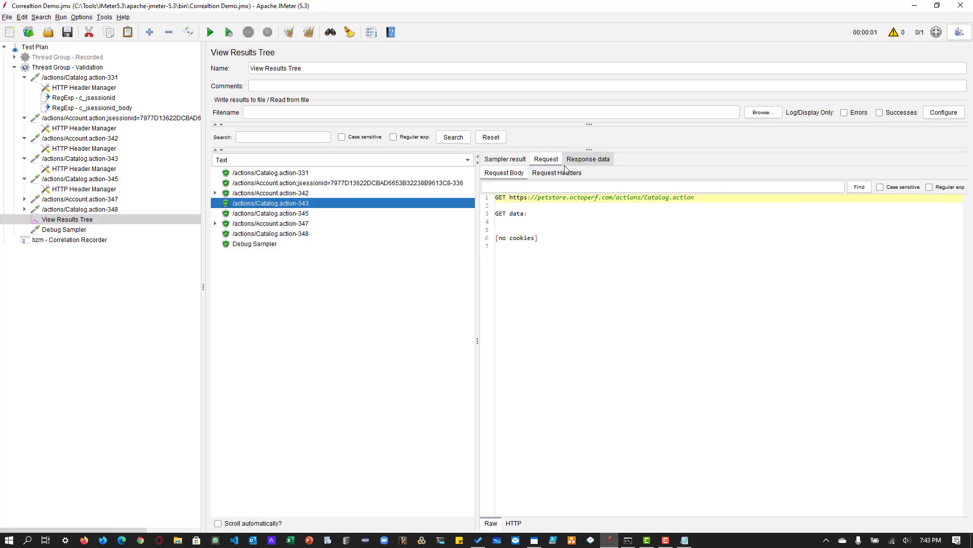
pyautogui.click(589, 160)
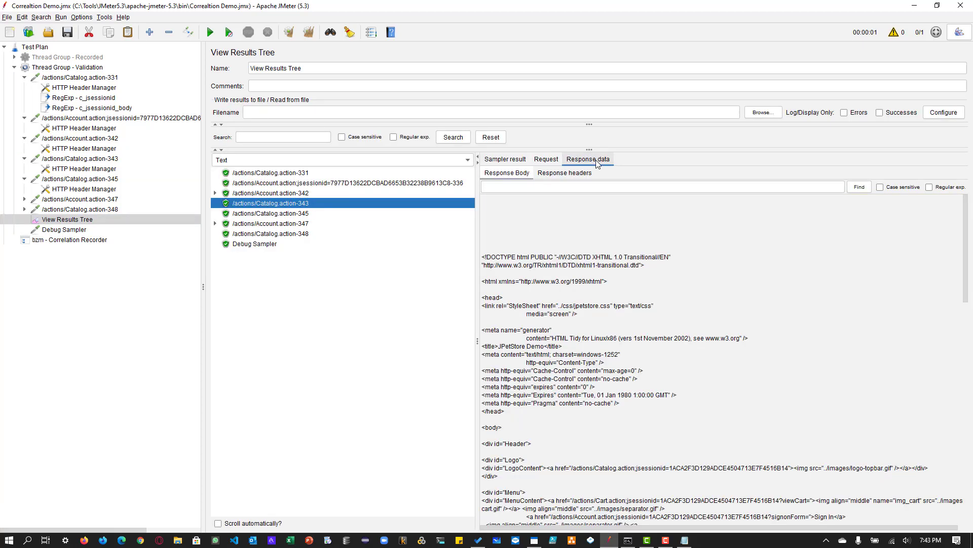
pyautogui.click(552, 191)
pyautogui.write('cate')
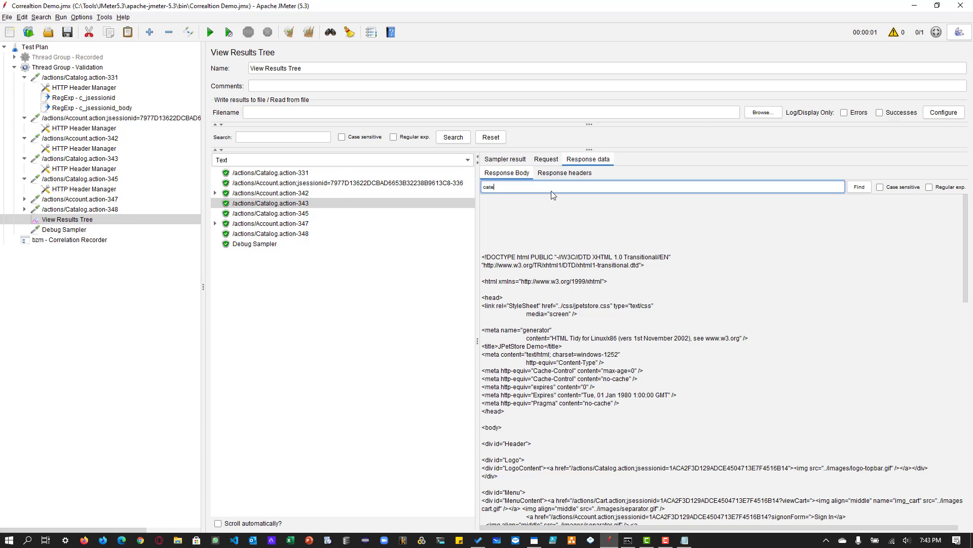
pyautogui.write('goryId')
pyautogui.press('Return')
pyautogui.scroll(-4, 759, 408)
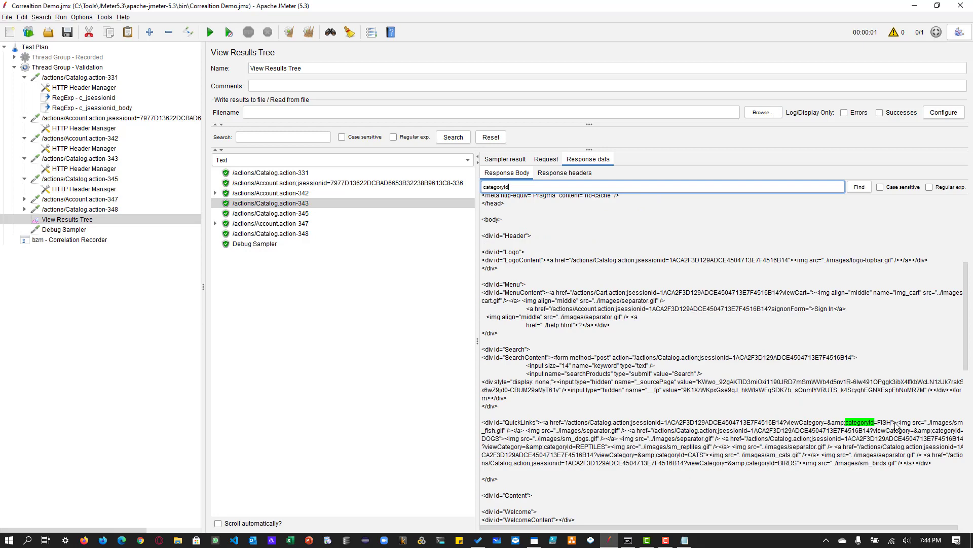
# - Turn the matched categoryId text into the regular expression categoryId=(.+?)" and test it against the Catalog.action-343 response body
pyautogui.moveTo(895, 425); pyautogui.dragTo(847, 425)
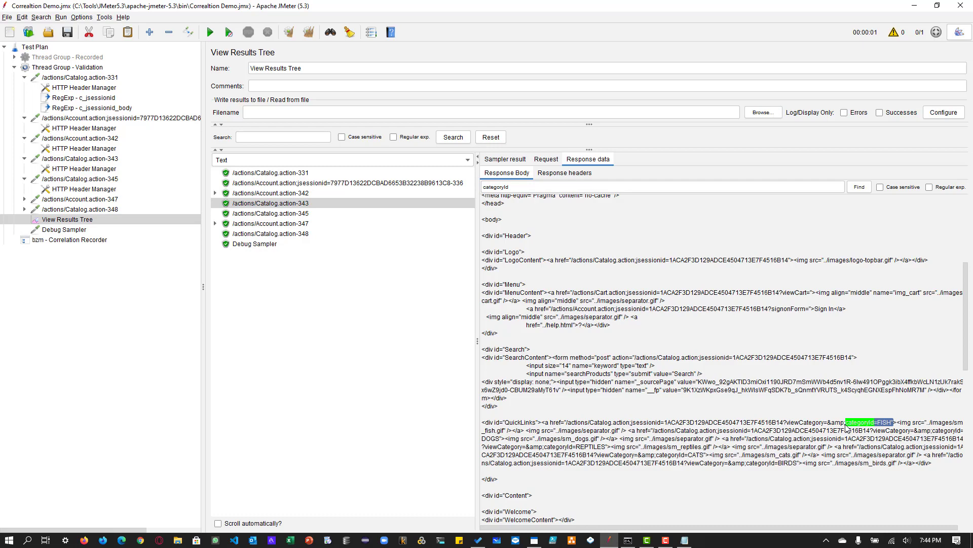
pyautogui.hotkey('ctrl', 'c')
pyautogui.doubleClick(528, 186)
pyautogui.hotkey('ctrl', 'v')
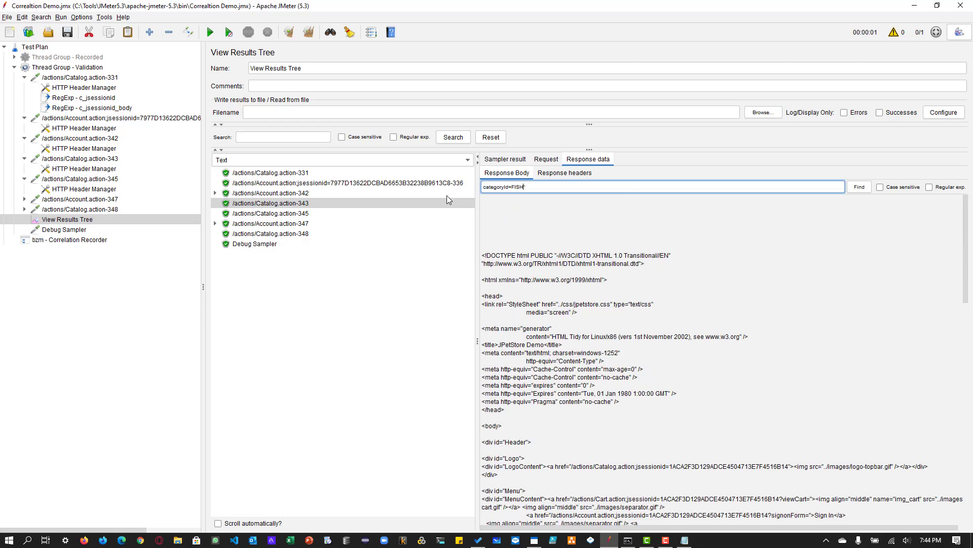
pyautogui.press('Left')
pyautogui.hotkey('shift', 'Left')
pyautogui.hotkey('shift', 'Left')
pyautogui.hotkey('shift', 'Left')
pyautogui.hotkey('shift', 'Left')
pyautogui.write('(.+?)')
pyautogui.click(946, 187)
pyautogui.click(859, 187)
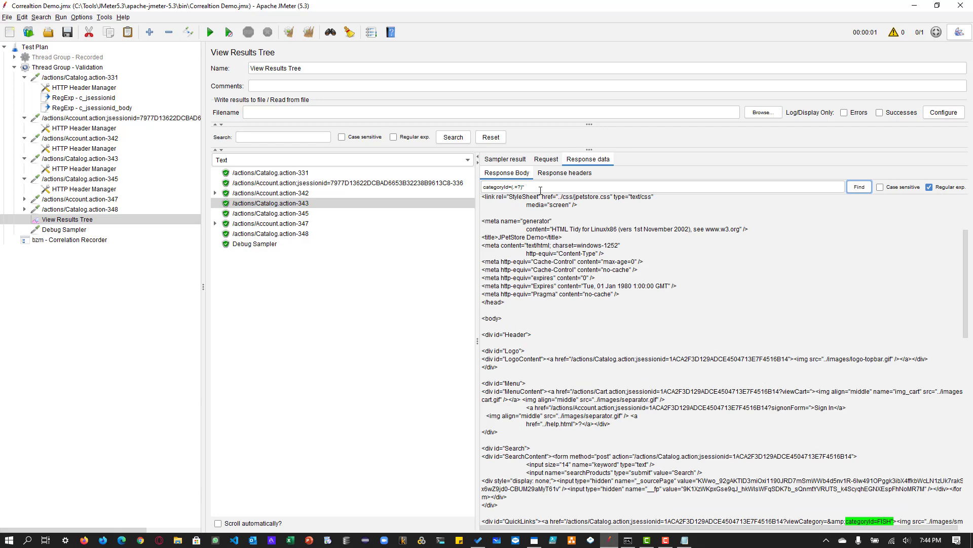
# - Copy the tested expression and add a third correlation rule to the Correlation Recorder with the reference variable c_category
pyautogui.moveTo(537, 190); pyautogui.dragTo(466, 188)
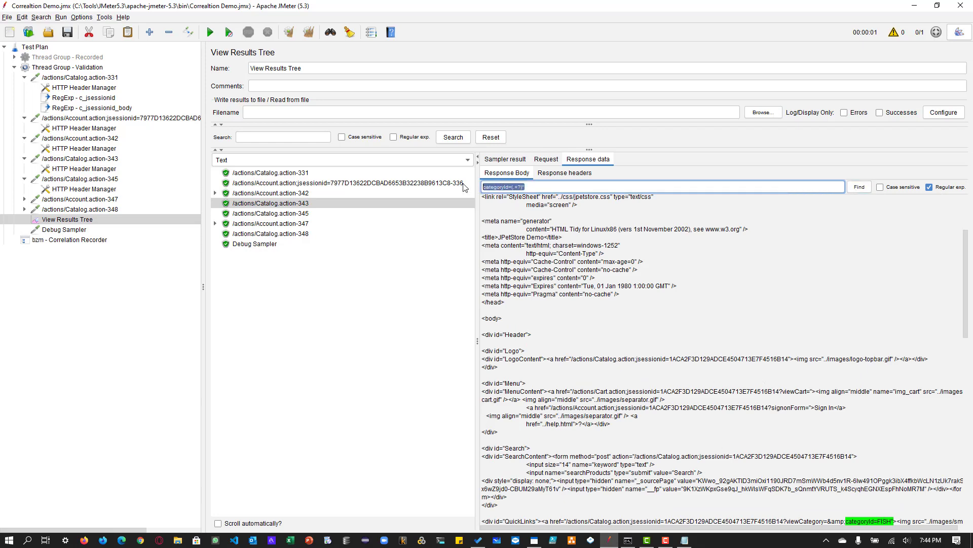
pyautogui.click(79, 240)
pyautogui.click(540, 424)
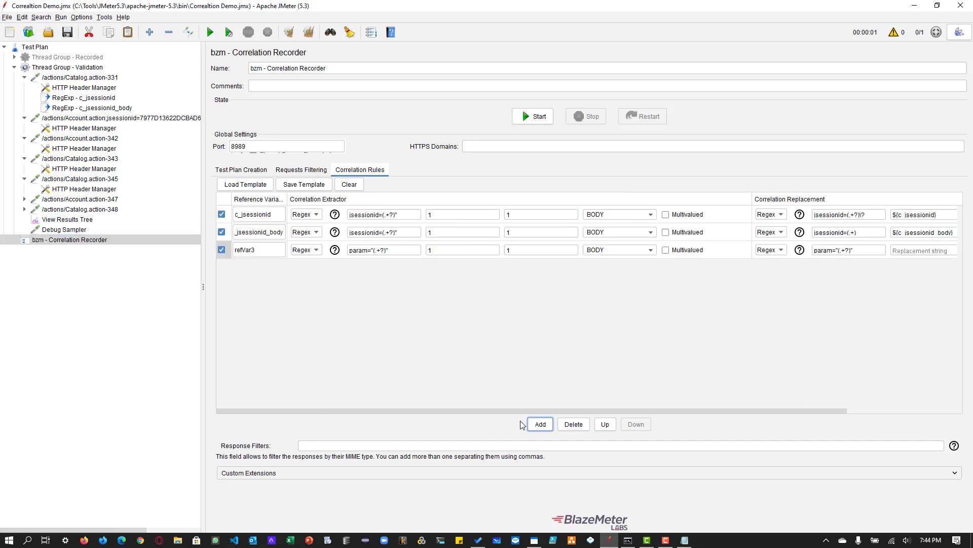
pyautogui.doubleClick(264, 249)
pyautogui.write('c_')
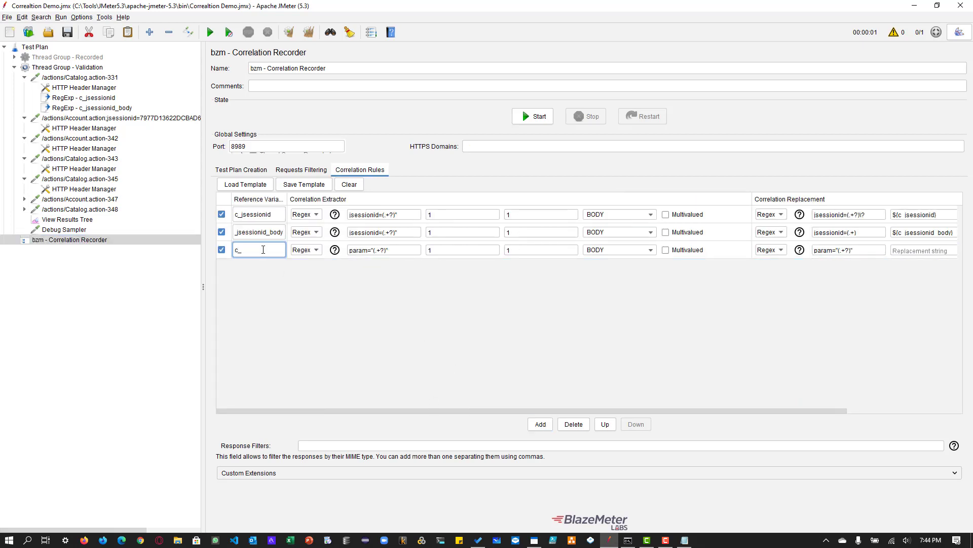
pyautogui.write('cate')
pyautogui.write('o')
pyautogui.write('or')
pyautogui.write('y')
# - Set the c_category rule's extractor regex to categoryId=(.+?)" using the copied expression
pyautogui.click(350, 247)
pyautogui.tripleClick(382, 253)
pyautogui.hotkey('ctrl', 'v')
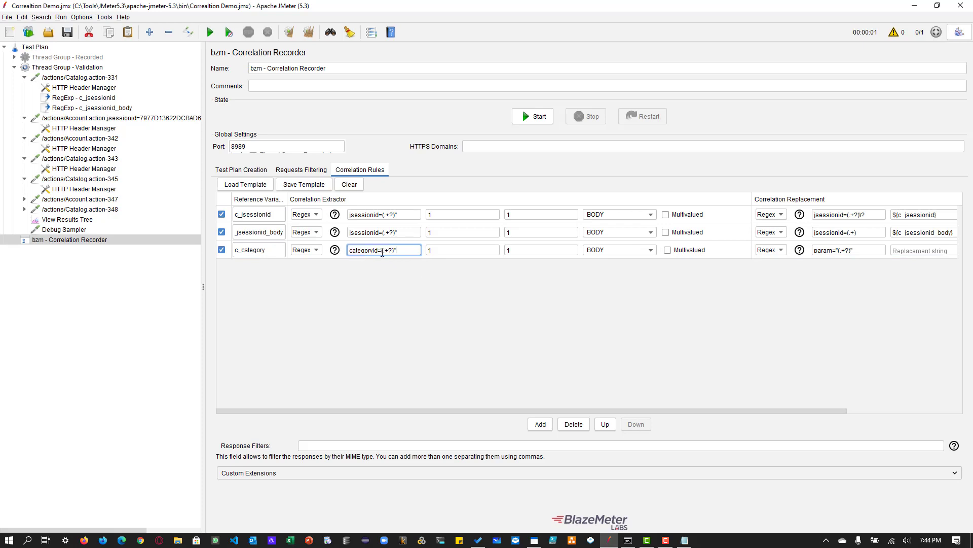
pyautogui.doubleClick(499, 250)
pyautogui.press('Tab')
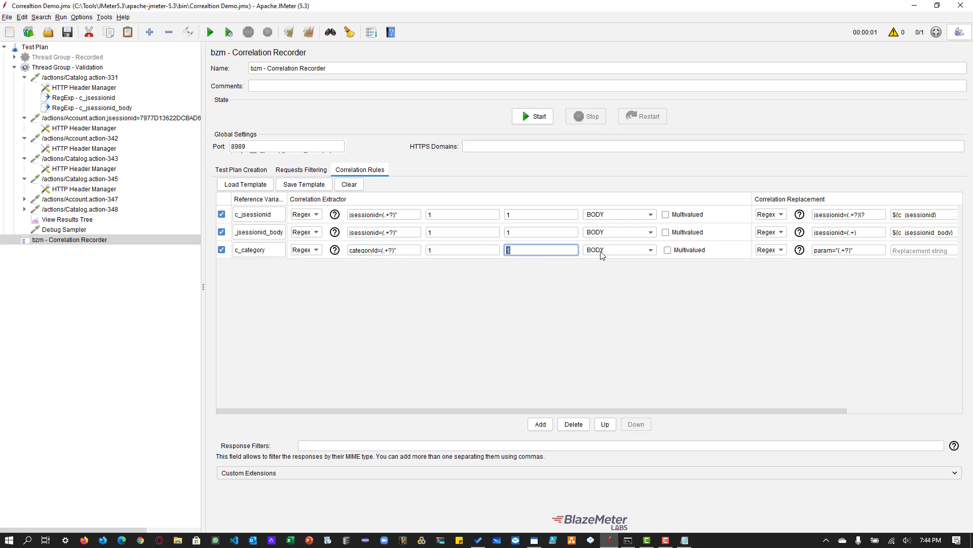
pyautogui.moveTo(795, 408); pyautogui.dragTo(887, 411)
# - Review how Catalog.action-345 in Thread Group - Validation passes its categoryId parameter
pyautogui.click(93, 166)
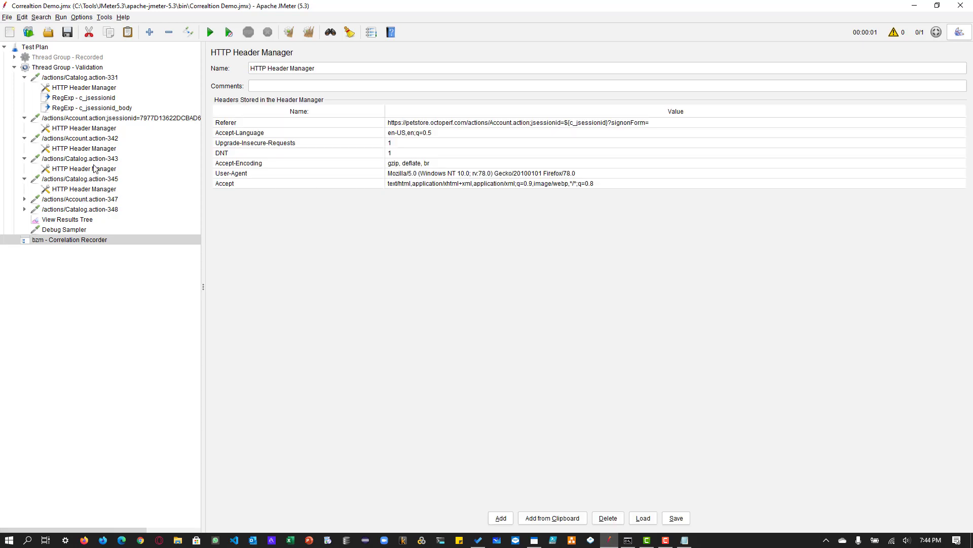
pyautogui.click(96, 161)
pyautogui.click(100, 179)
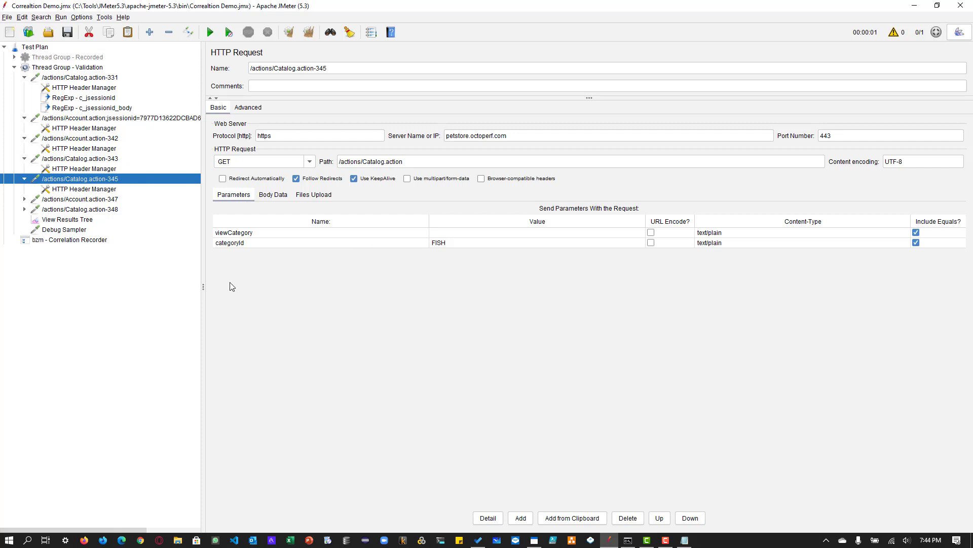
# - Test the regular expression categoryId=(.+) against the request body of Catalog.action-345 in View Results Tree
pyautogui.click(69, 220)
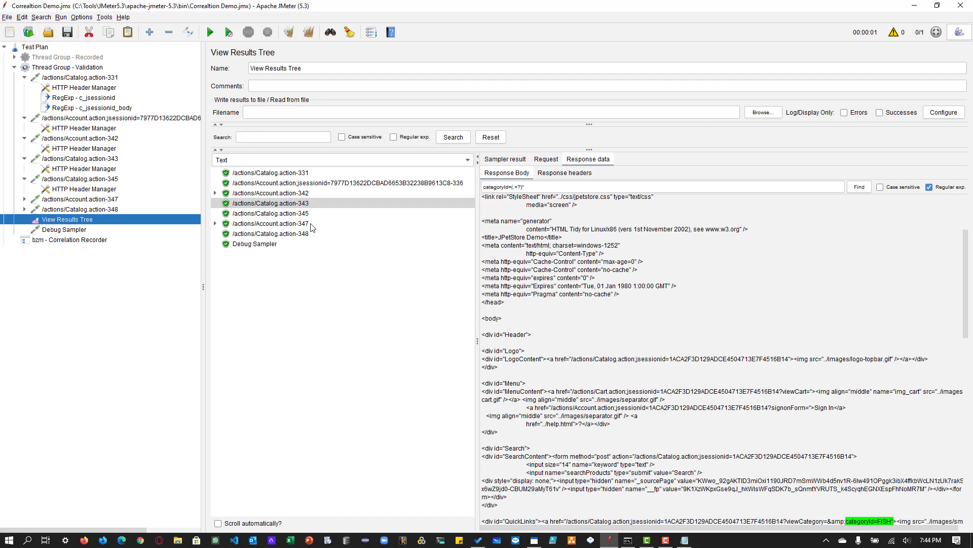
pyautogui.click(302, 213)
pyautogui.click(546, 159)
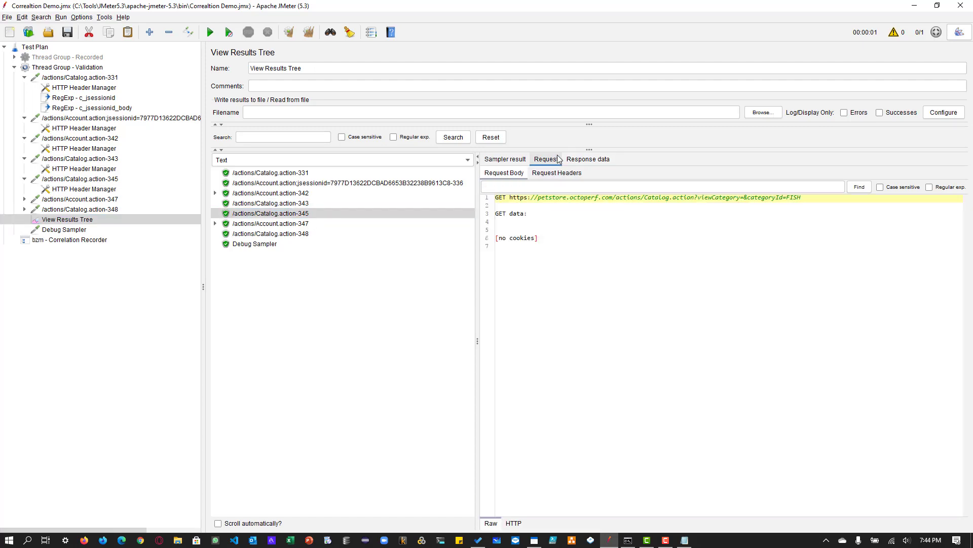
pyautogui.click(683, 188)
pyautogui.hotkey('ctrl', 'v')
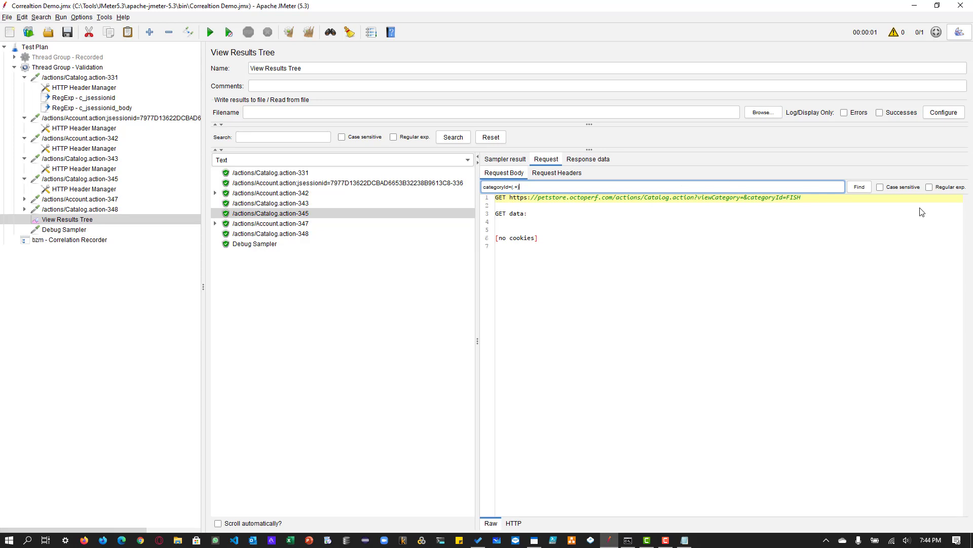
pyautogui.click(930, 187)
pyautogui.click(857, 187)
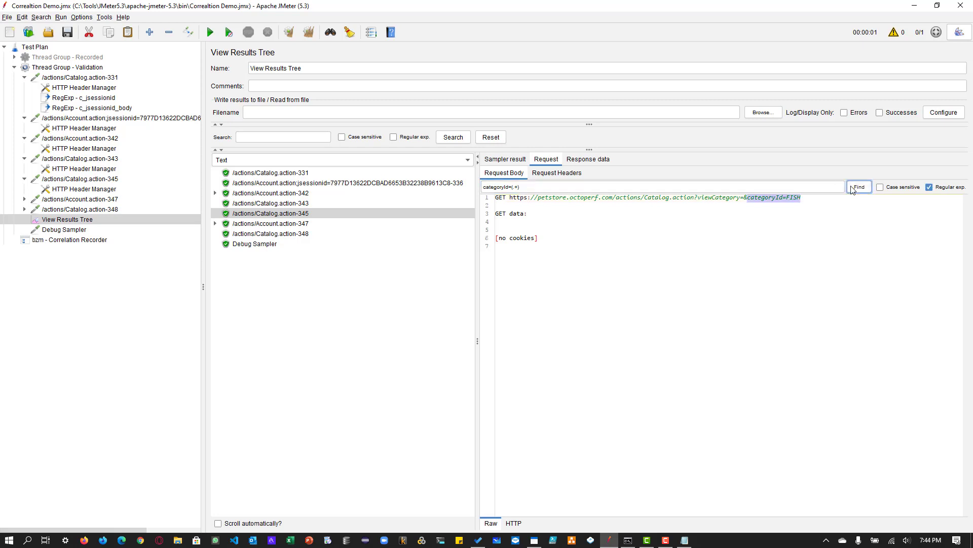
# - Copy the tested request expression into the c_category rule as its replacement regex, categoryId=(.+)
pyautogui.click(505, 187)
pyautogui.hotkey('ctrl', 'a')
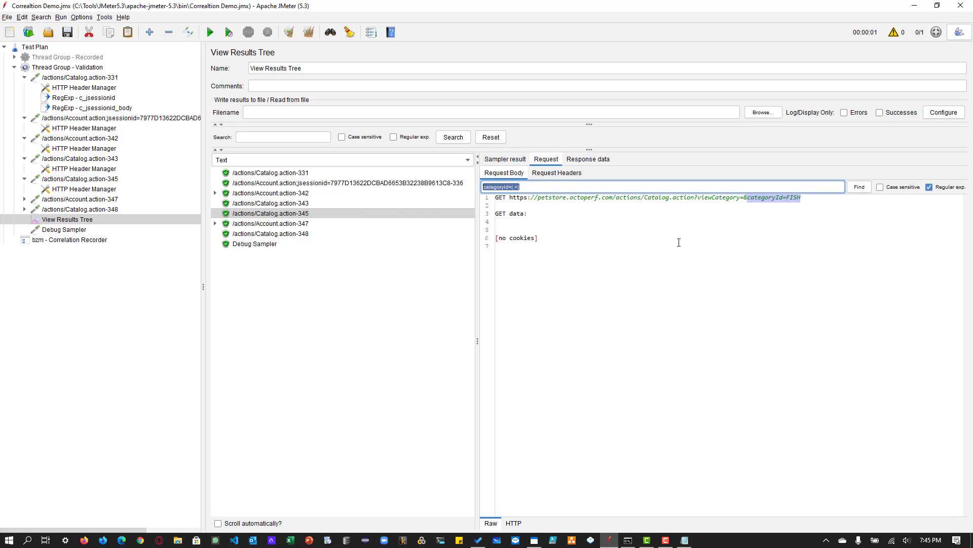
pyautogui.click(76, 240)
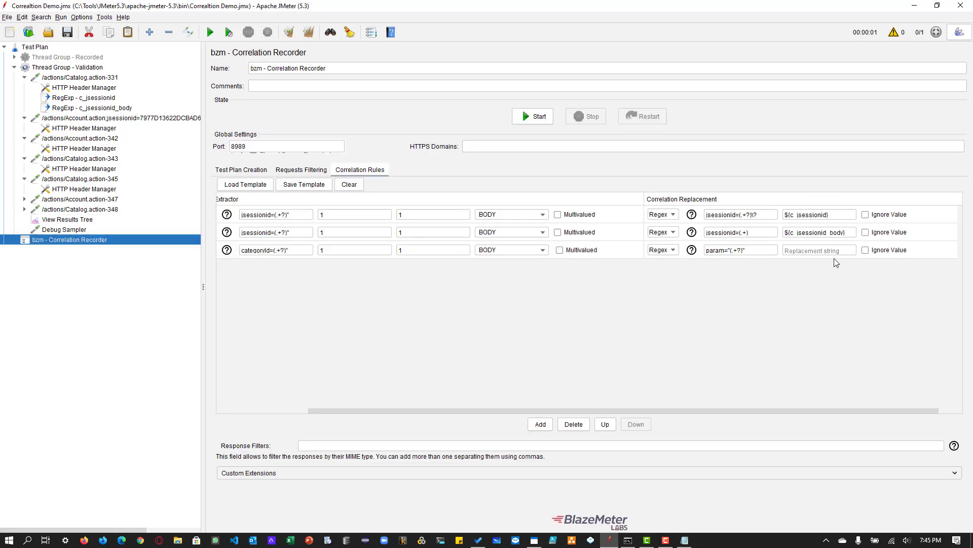
pyautogui.moveTo(759, 253); pyautogui.dragTo(688, 256)
pyautogui.hotkey('ctrl', 'v')
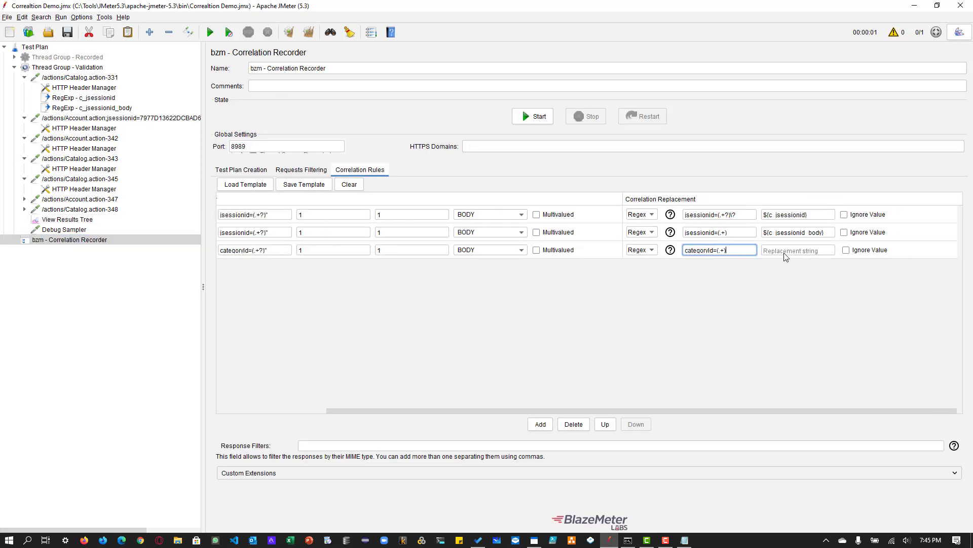
# - Set the c_category rule's replacement string to ${c_category}, copying the variable name from the rule
pyautogui.click(789, 252)
pyautogui.write('$')
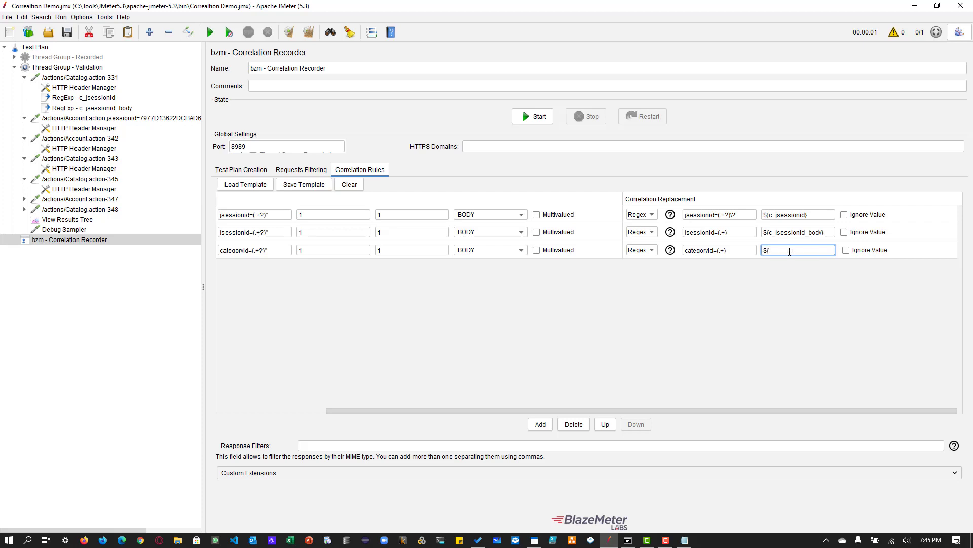
pyautogui.write('{}')
pyautogui.click(246, 250)
pyautogui.click(260, 410)
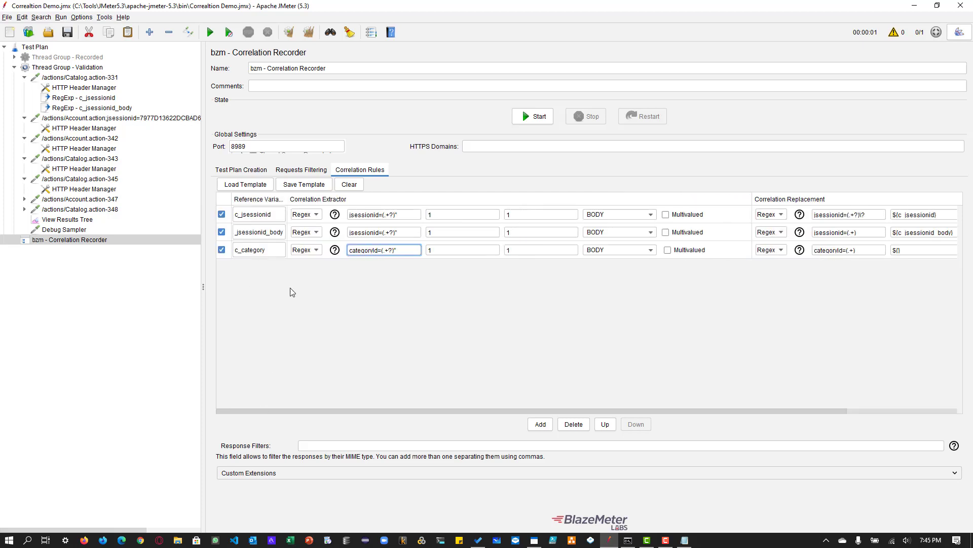
pyautogui.doubleClick(265, 252)
pyautogui.hotkey('ctrl', 'c')
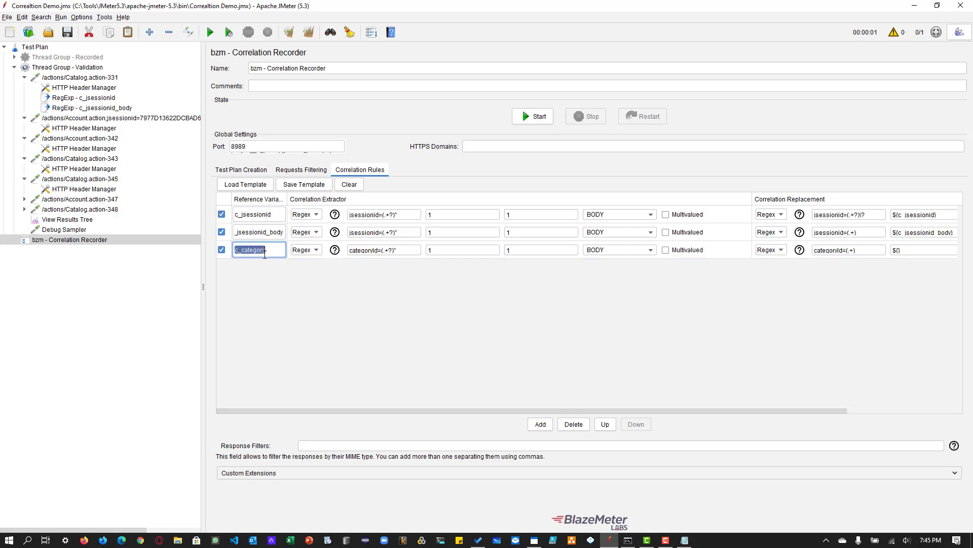
pyautogui.click(891, 411)
pyautogui.click(805, 247)
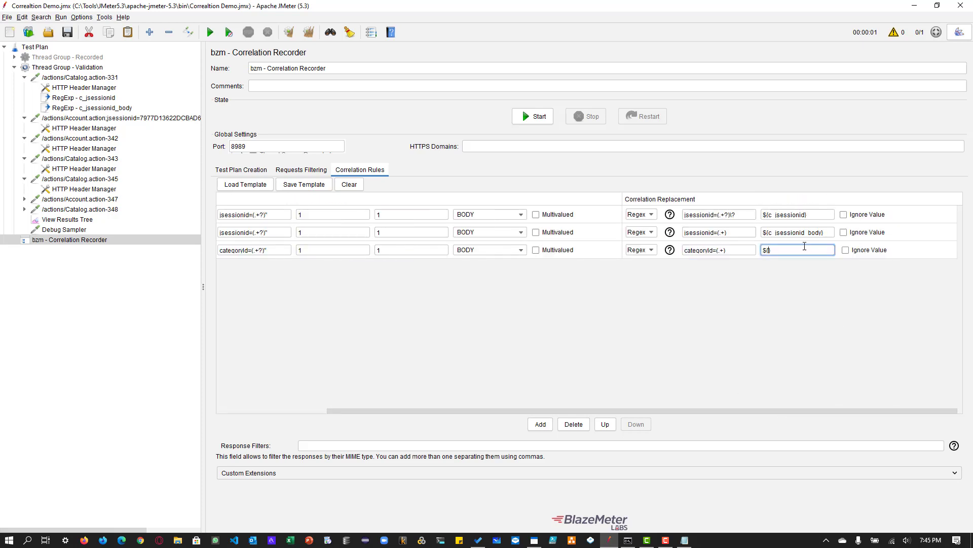
pyautogui.hotkey('ctrl', 'v')
pyautogui.moveTo(444, 411); pyautogui.dragTo(299, 403)
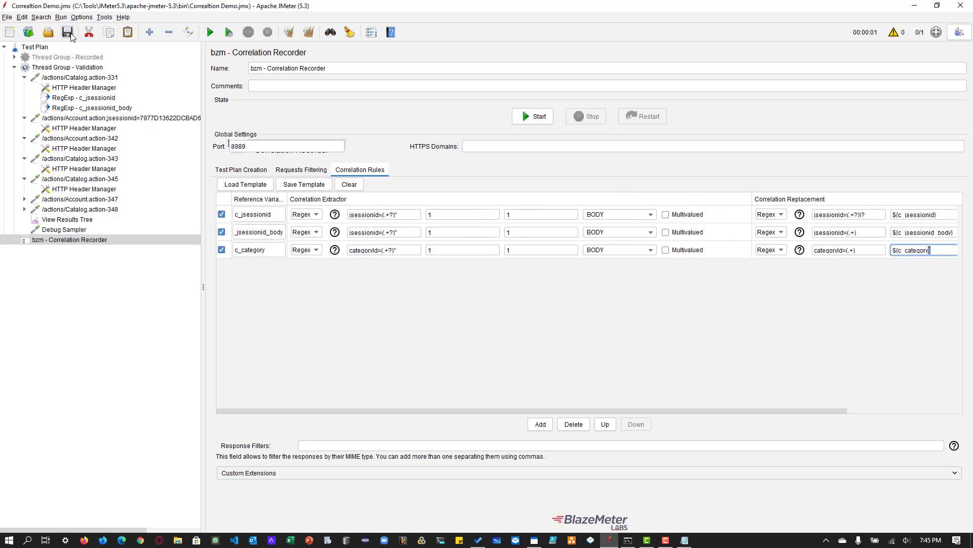
# - Cut all recorded requests from Catalog.action-331 to Catalog.action-348 out of Thread Group - Validation and clear all results
pyautogui.click(74, 81)
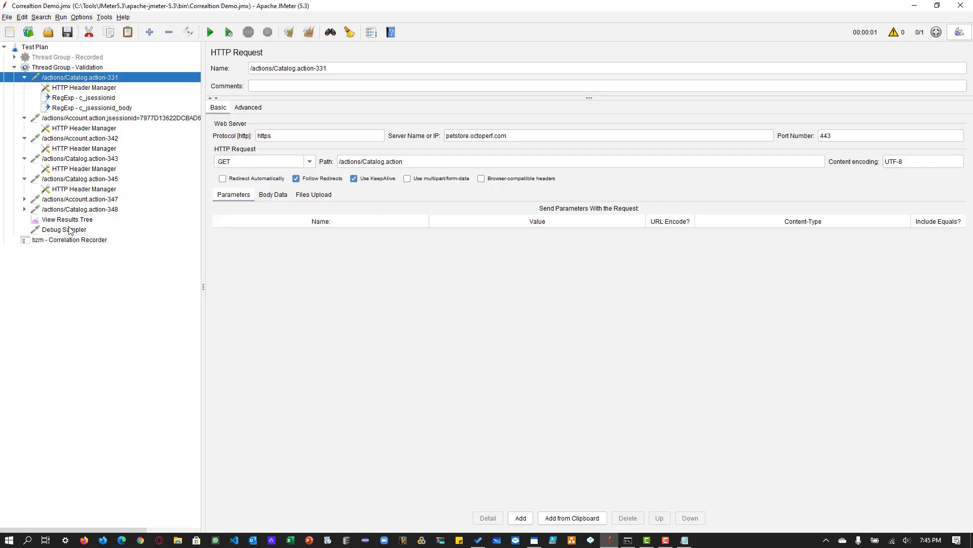
pyautogui.keyDown('shift'); pyautogui.click(71, 208); pyautogui.keyUp('shift')
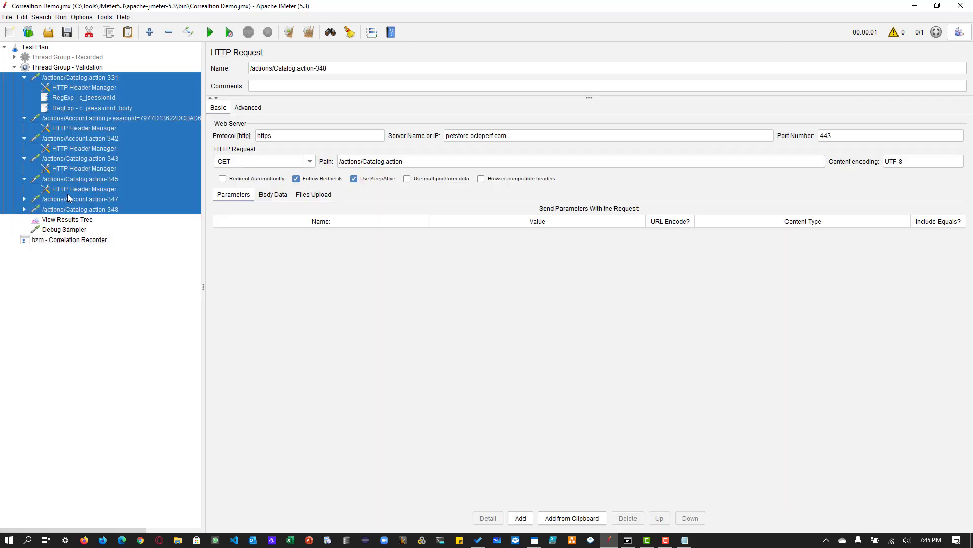
pyautogui.click(89, 32)
pyautogui.press('Return')
pyautogui.click(76, 79)
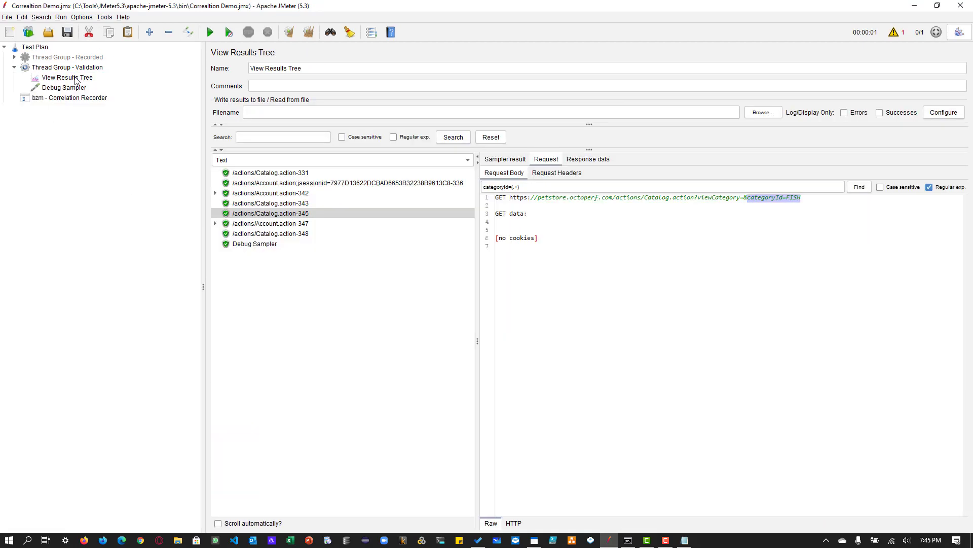
pyautogui.hotkey('ctrl', 'e')
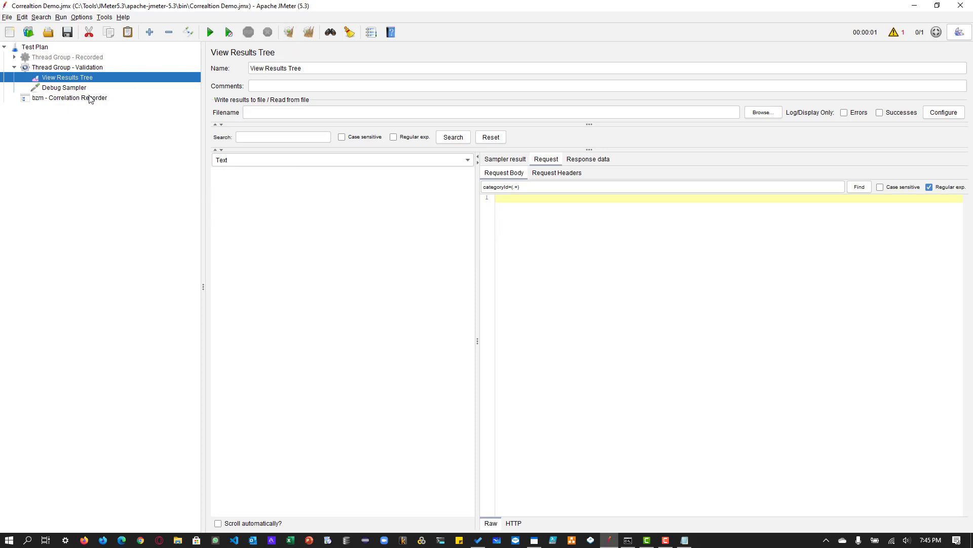
# - Start recording with the bzm - Correlation Recorder and accept the root CA certificate notice
pyautogui.click(90, 99)
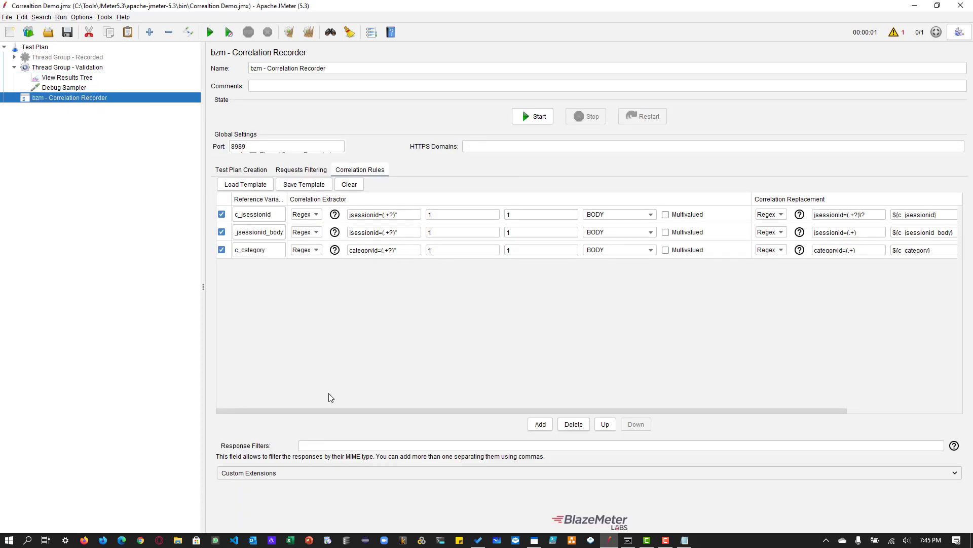
pyautogui.click(526, 118)
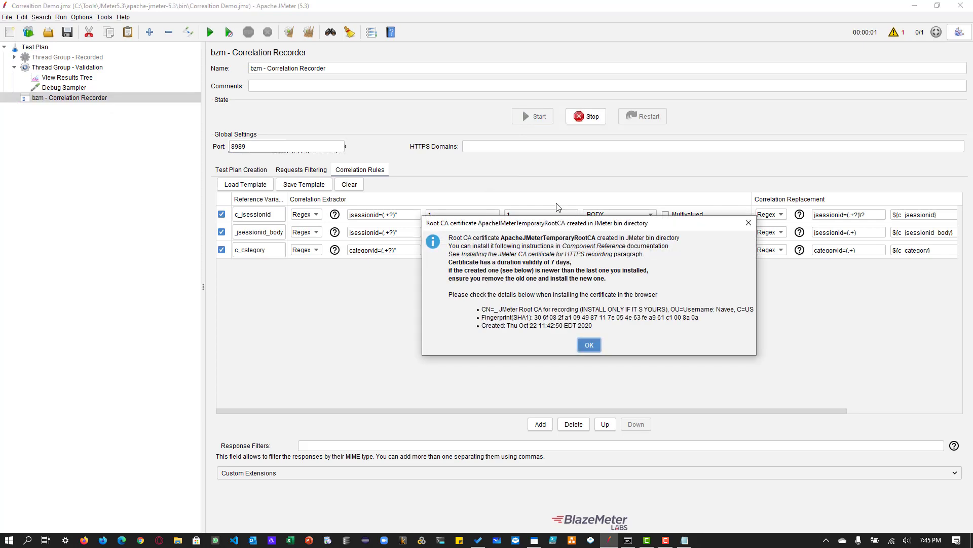
pyautogui.click(591, 347)
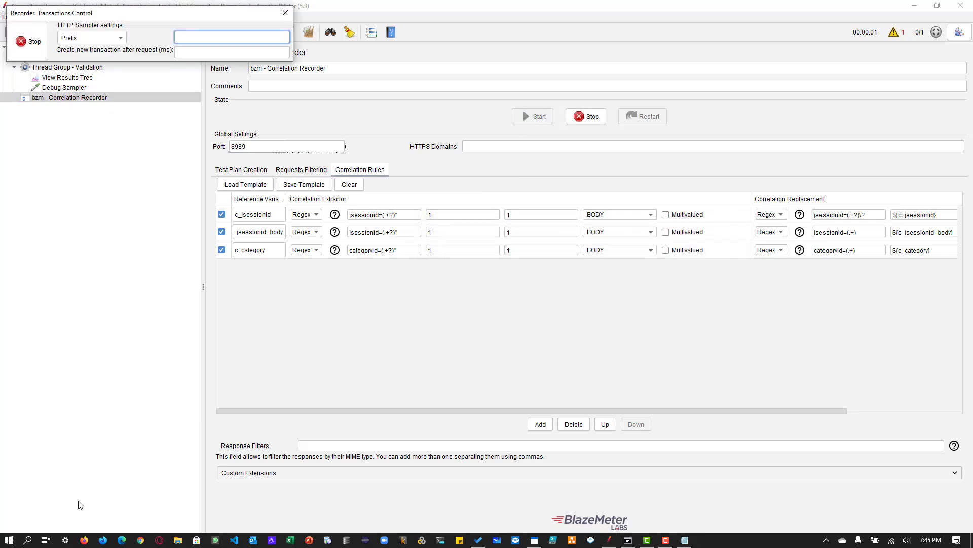
# - Switch to Firefox, load petstore.octoperf.com and enter the JPetStore shop
pyautogui.click(84, 540)
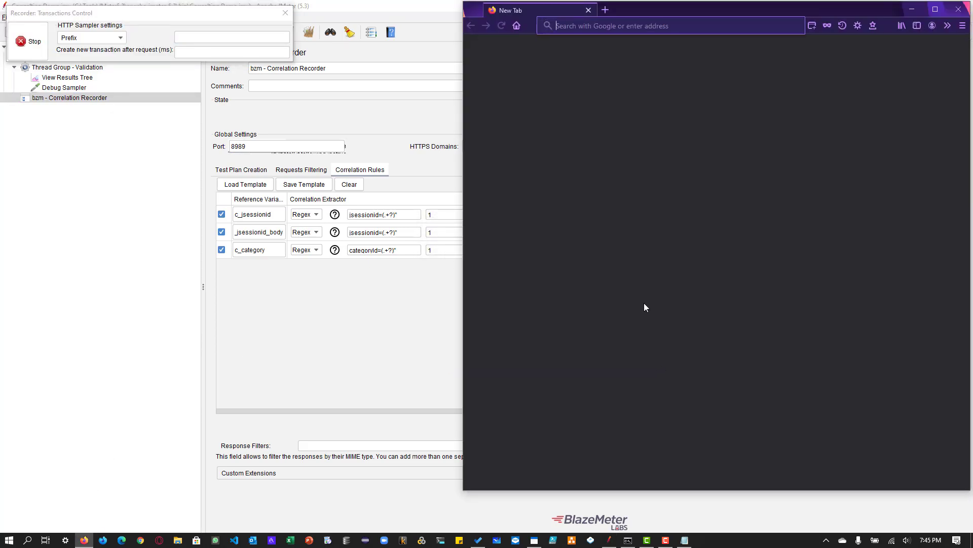
pyautogui.click(599, 26)
pyautogui.write('petstore.octoperf.com')
pyautogui.press('Return')
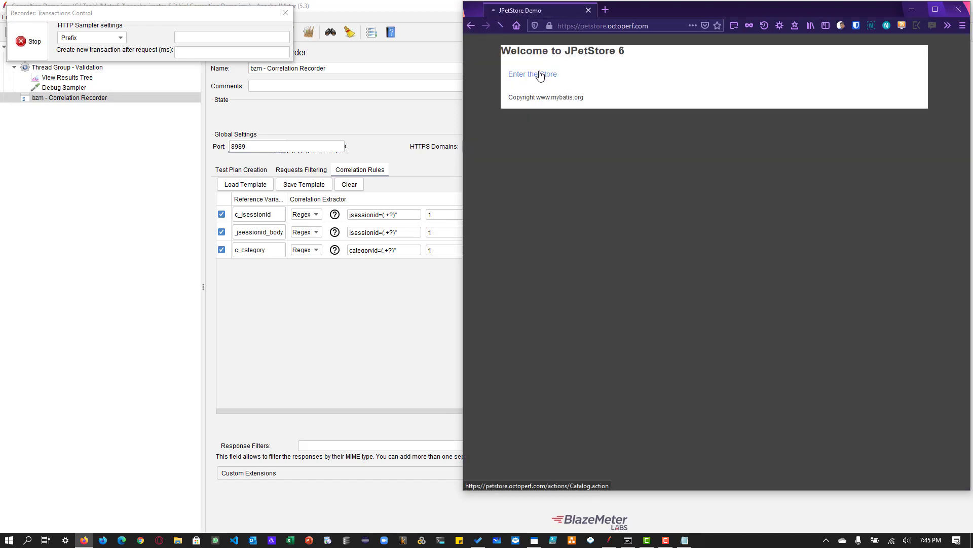
pyautogui.click(541, 75)
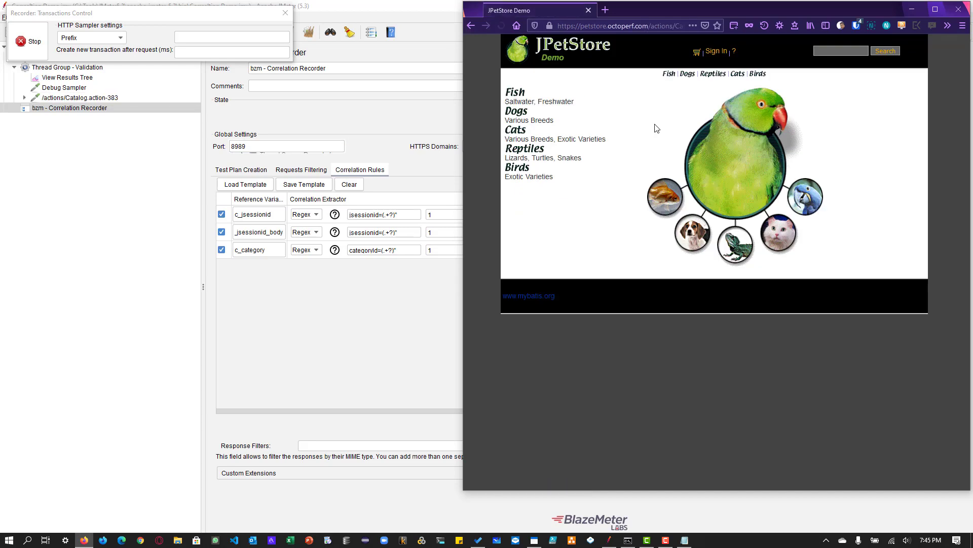
# - Sign in to JPetStore using the browser's first saved login for the username and password fields
pyautogui.click(715, 52)
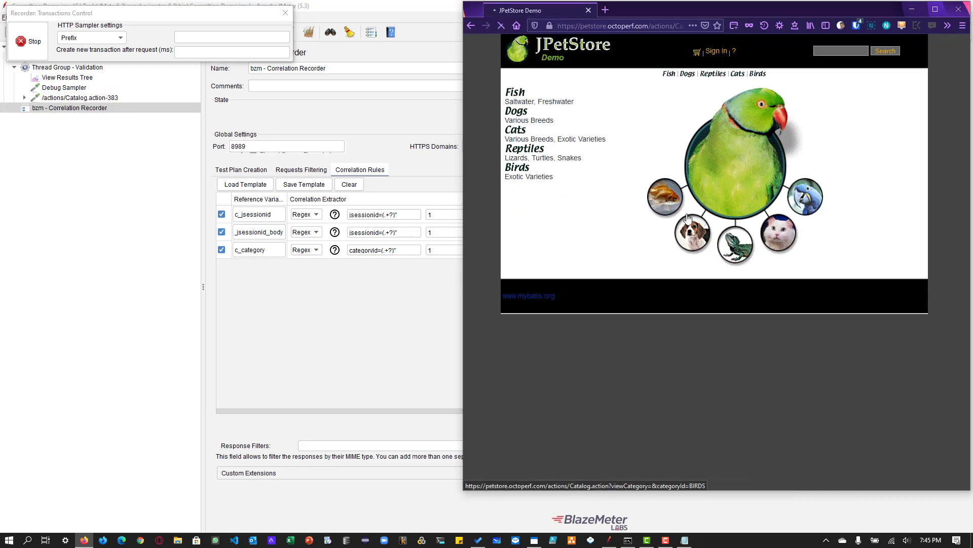
pyautogui.click(710, 121)
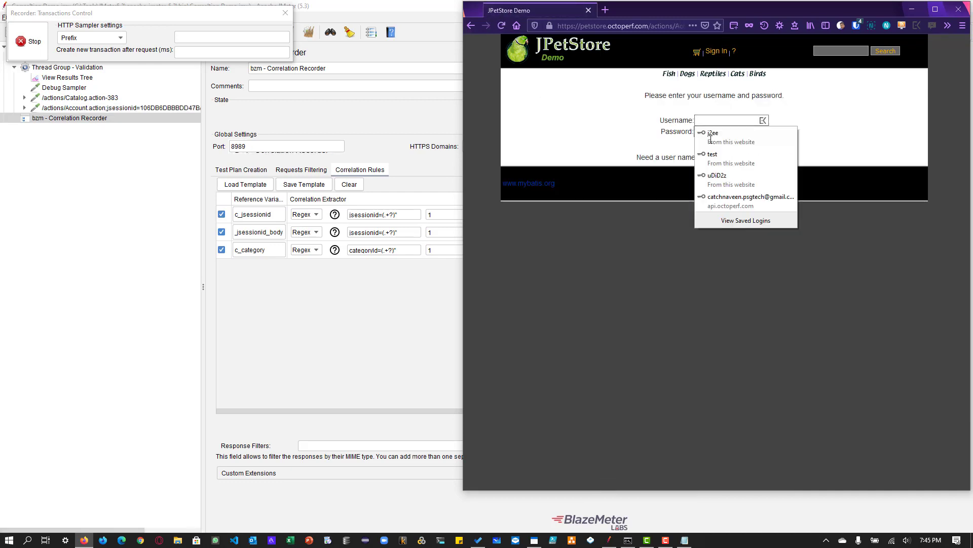
pyautogui.click(710, 137)
pyautogui.click(714, 149)
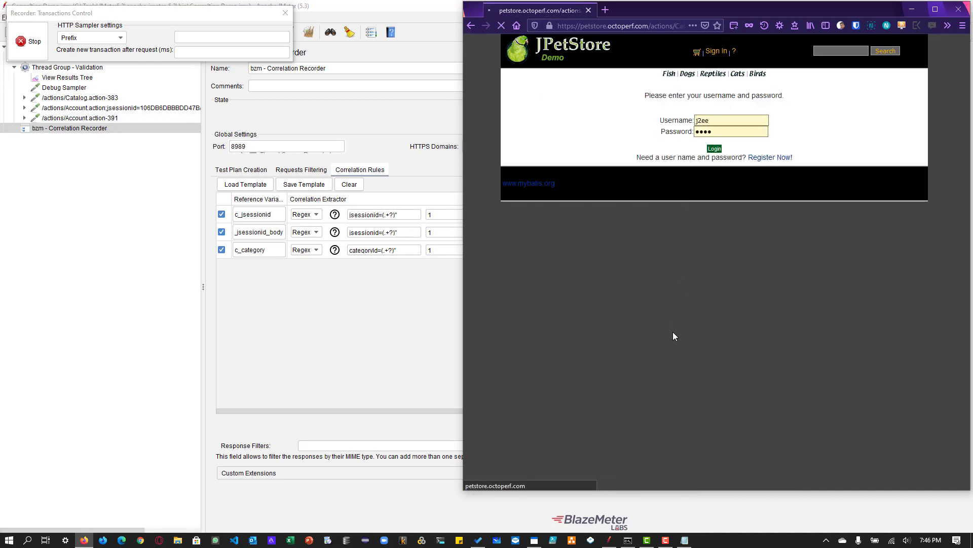
# - Open the Fish category, sign out of JPetStore, close the browser and stop the recording
pyautogui.click(668, 75)
pyautogui.click(695, 53)
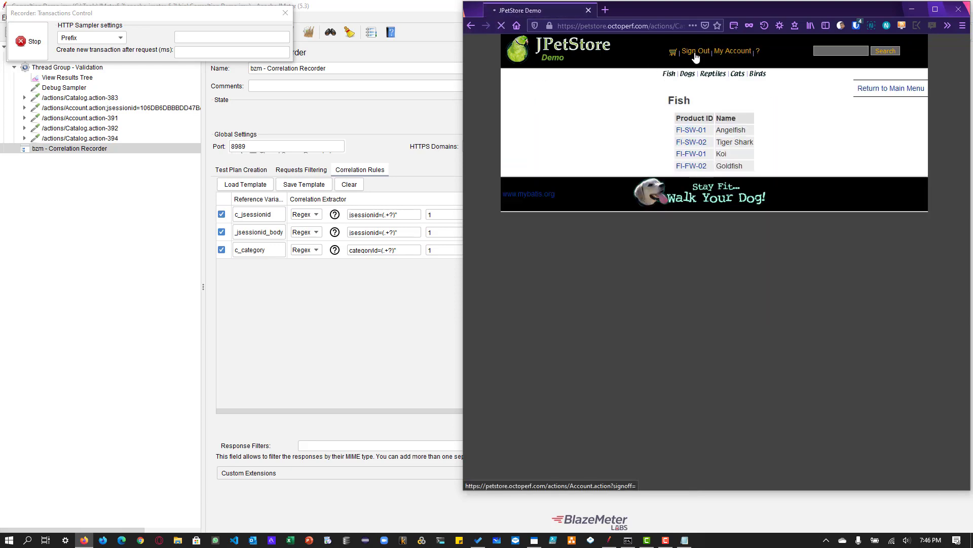
pyautogui.click(588, 11)
pyautogui.click(34, 41)
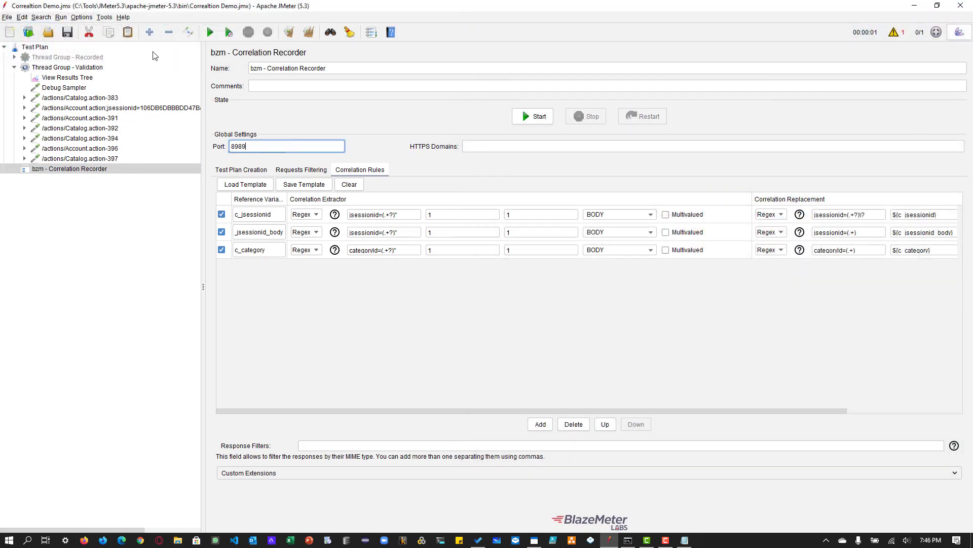
# - Expand the first recorded requests and review the c_jsessionid and c_category regular expression extractors under Catalog.action-383
pyautogui.doubleClick(93, 97)
pyautogui.doubleClick(89, 148)
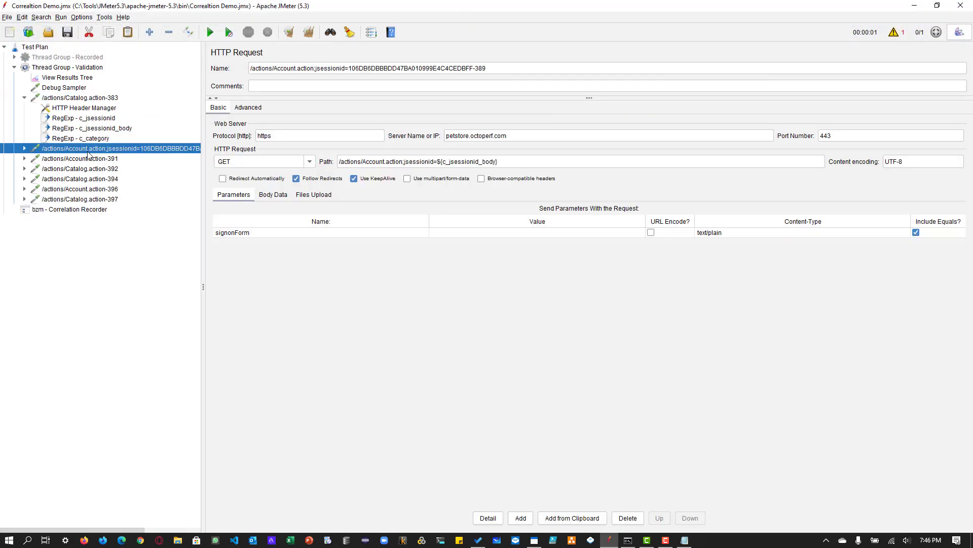
pyautogui.doubleClick(90, 169)
pyautogui.click(89, 190)
pyautogui.doubleClick(89, 193)
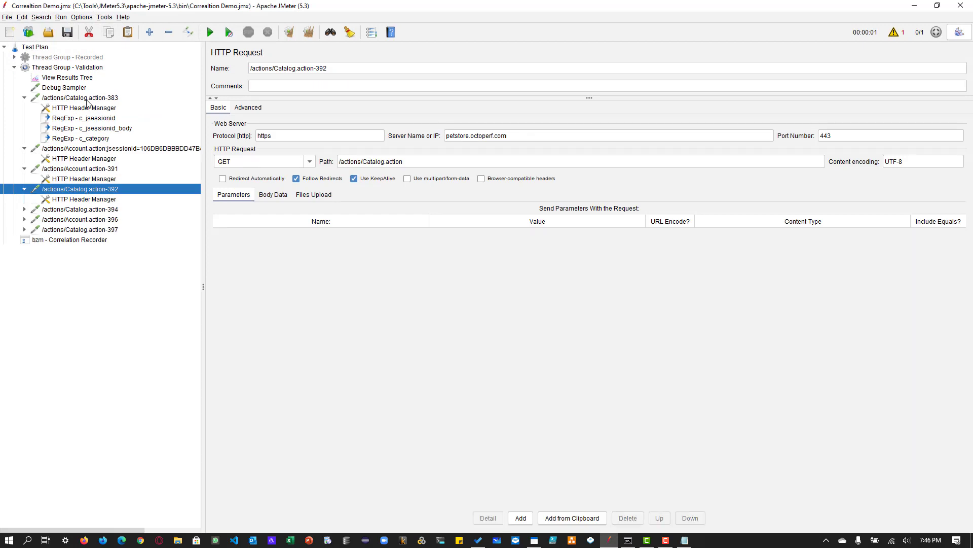
pyautogui.click(88, 99)
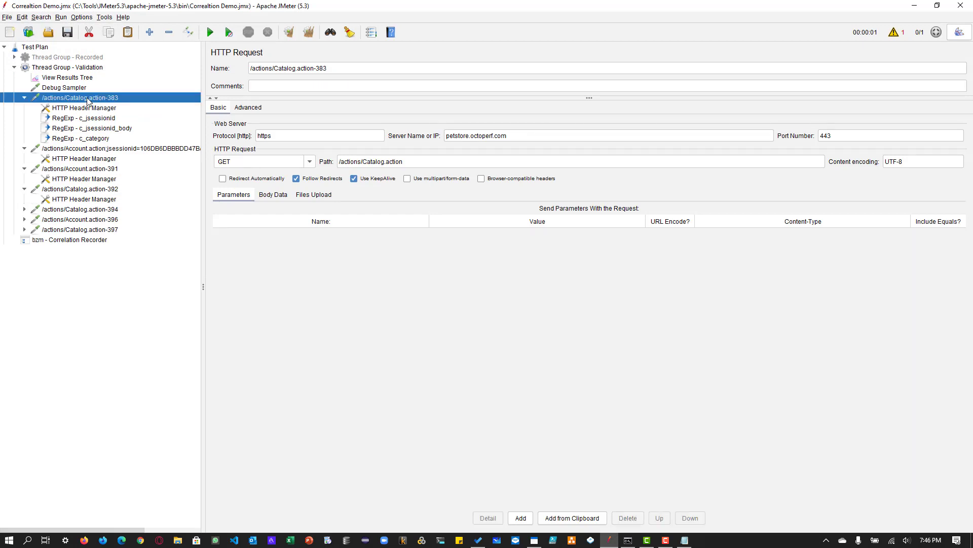
pyautogui.click(106, 140)
pyautogui.click(105, 120)
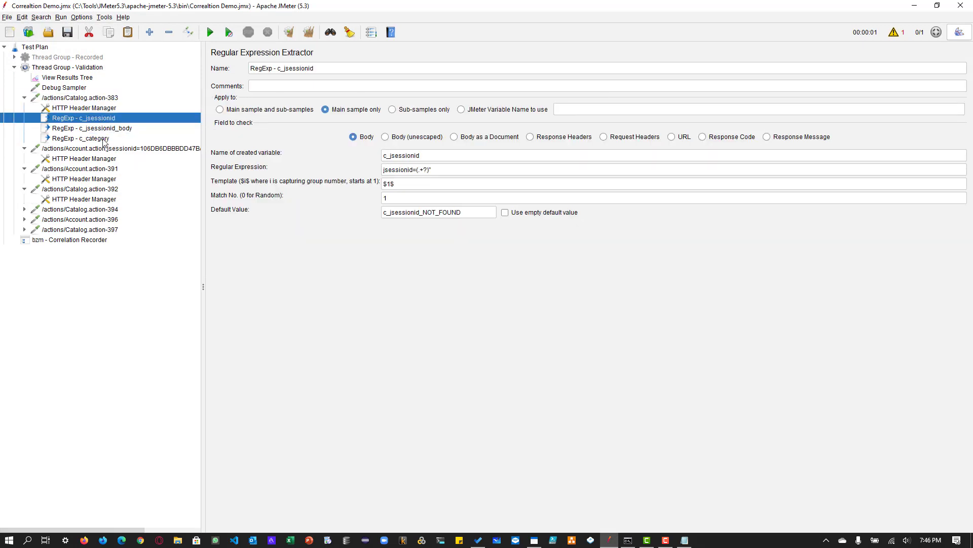
pyautogui.click(104, 140)
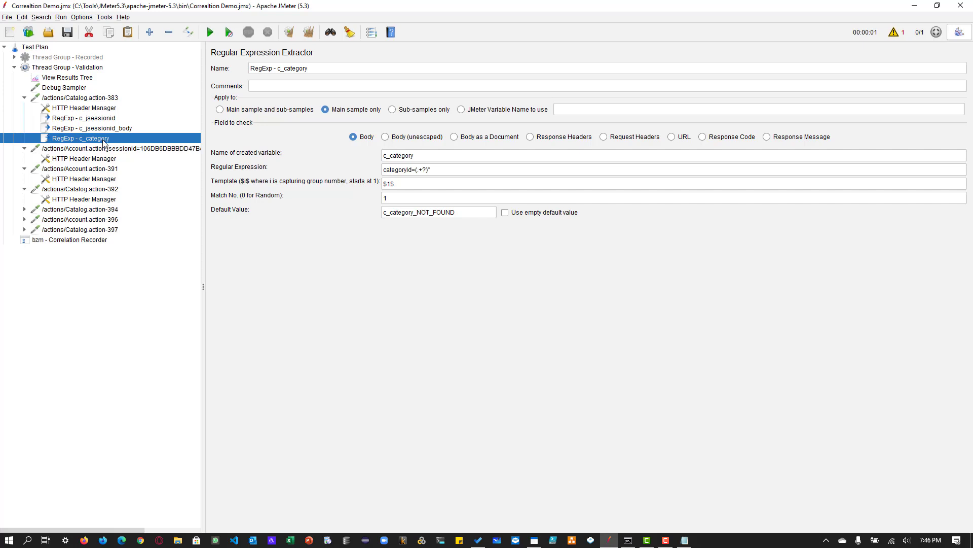
# - Expand the remaining recorded requests Catalog.action-394, Account.action-396 and Catalog.action-397 to reveal their child elements
pyautogui.click(92, 189)
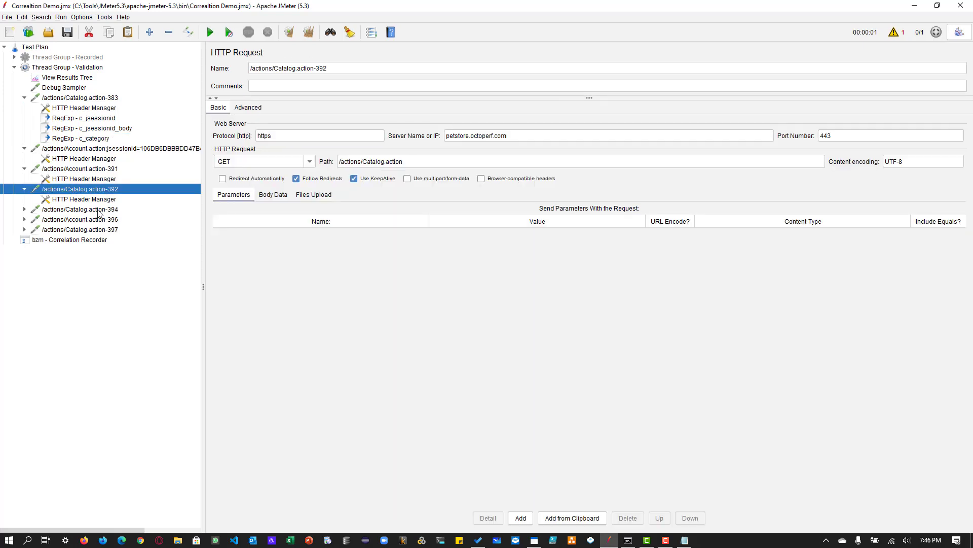
pyautogui.click(98, 211)
pyautogui.click(99, 231)
pyautogui.click(94, 251)
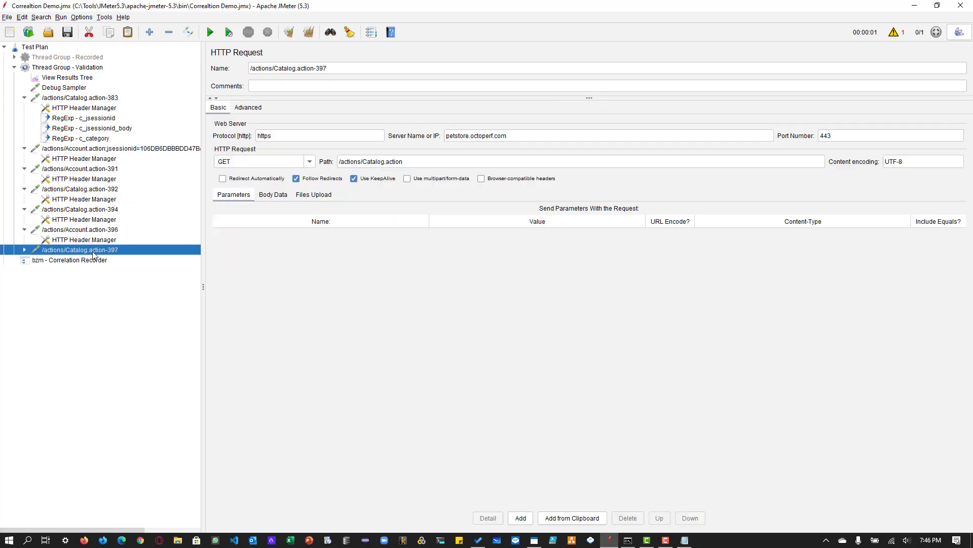
pyautogui.doubleClick(94, 252)
# - Check the variable substitution in the recorded Account.action paths and headers and in the categoryId parameter of Catalog.action-394
pyautogui.click(102, 149)
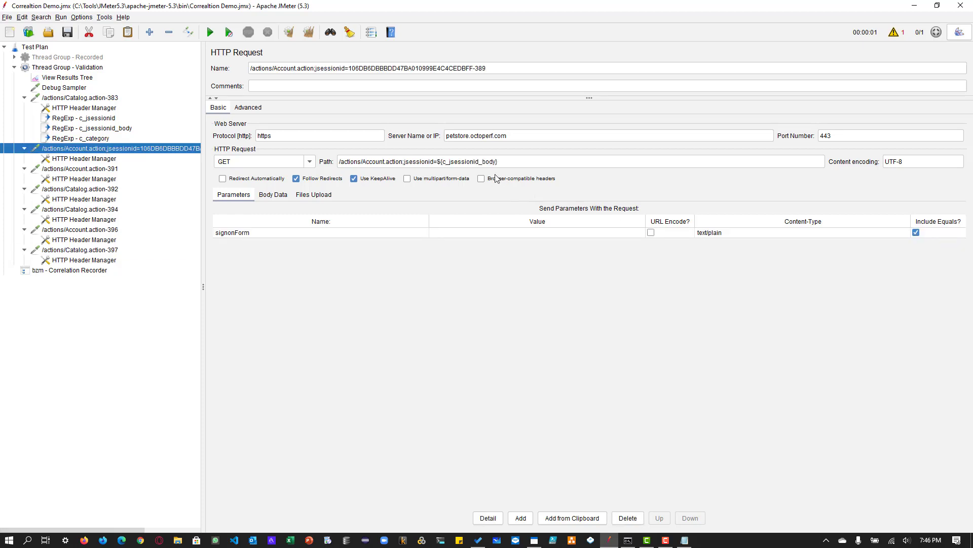
pyautogui.click(469, 161)
pyautogui.click(108, 169)
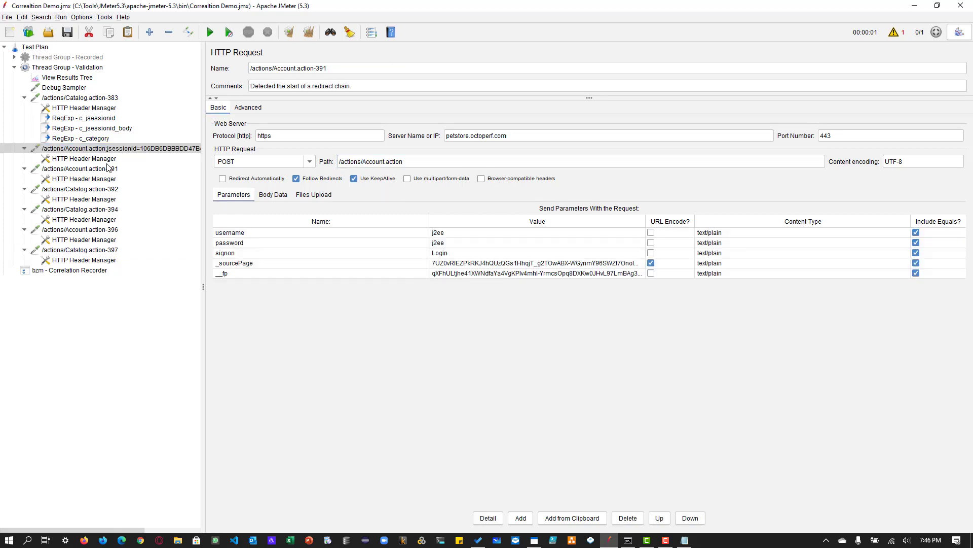
pyautogui.click(101, 159)
pyautogui.click(106, 168)
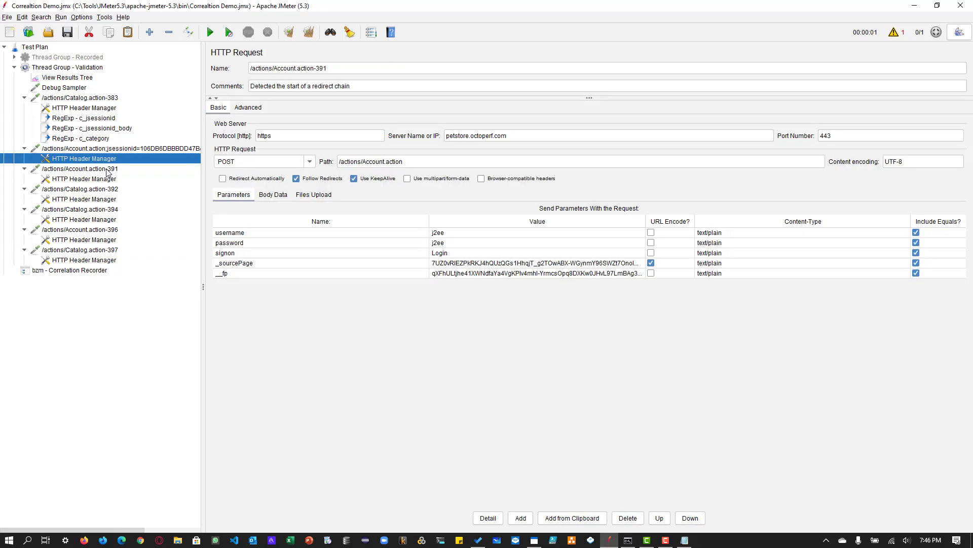
pyautogui.click(102, 180)
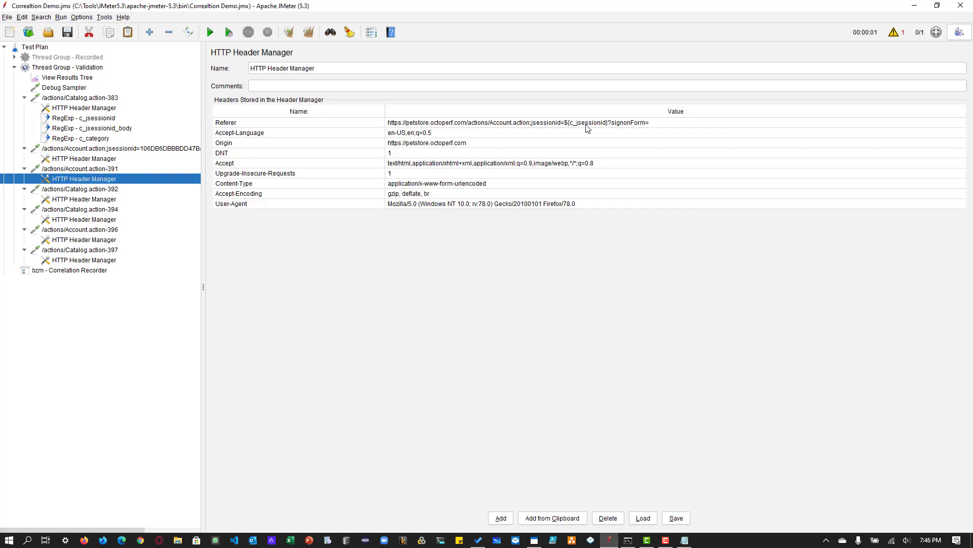
pyautogui.click(98, 190)
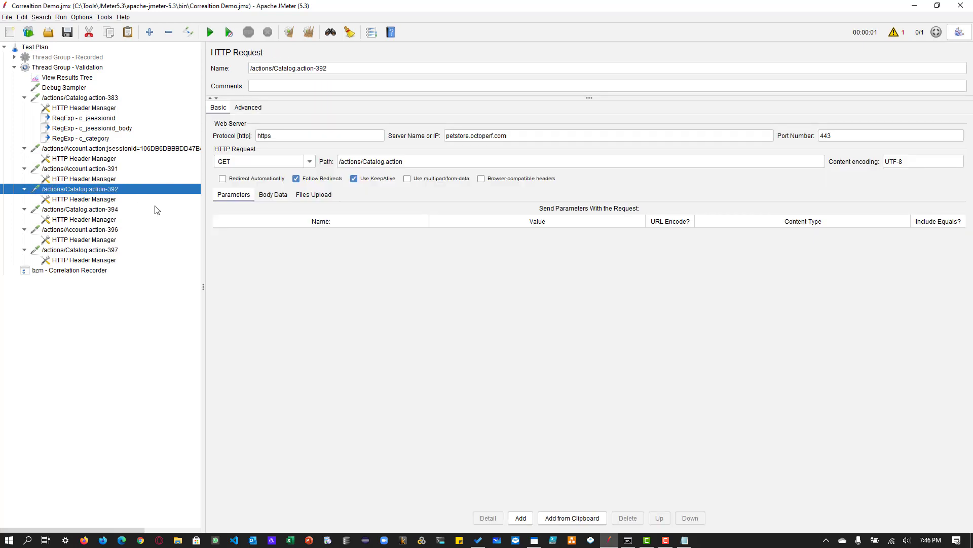
pyautogui.click(89, 209)
pyautogui.click(496, 244)
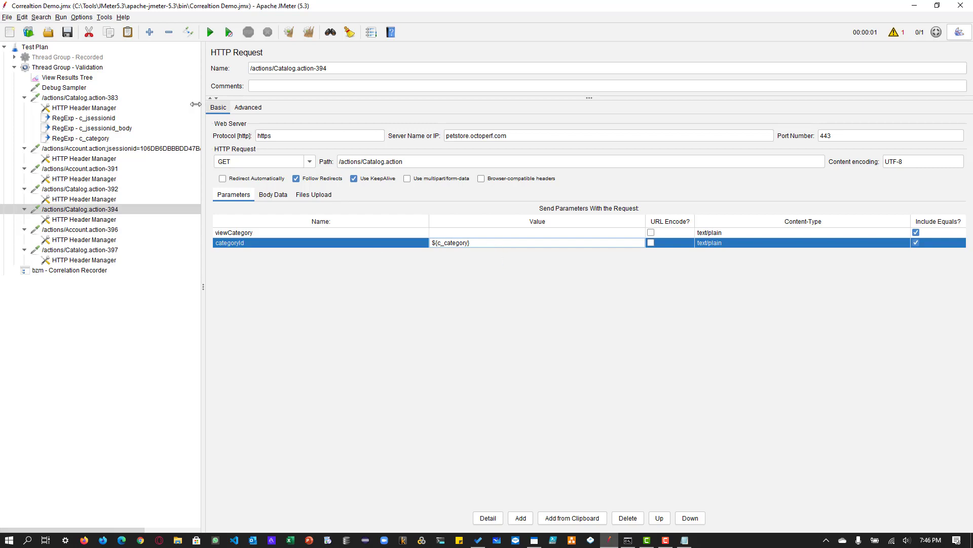
pyautogui.click(82, 68)
pyautogui.rightClick(82, 68)
pyautogui.moveTo(96, 73)
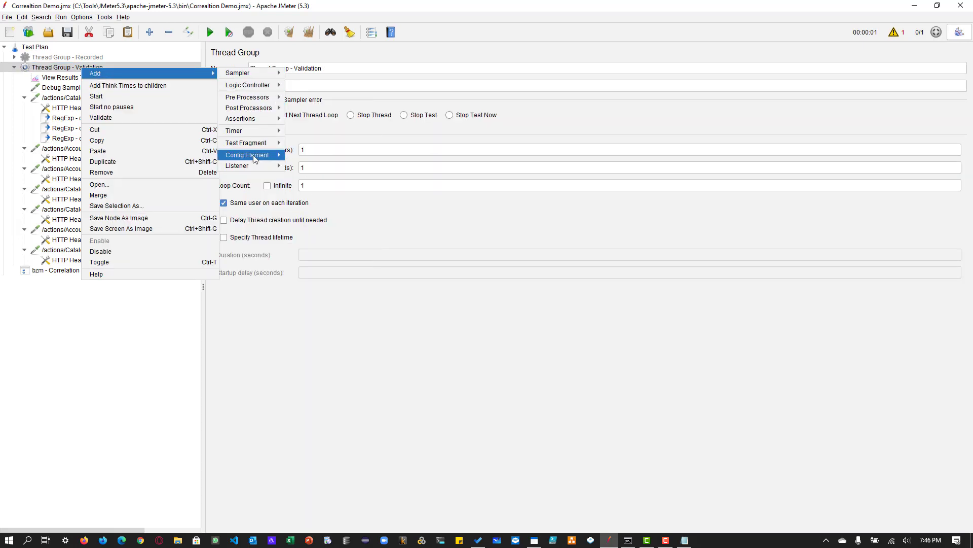
pyautogui.moveTo(246, 166)
pyautogui.click(320, 166)
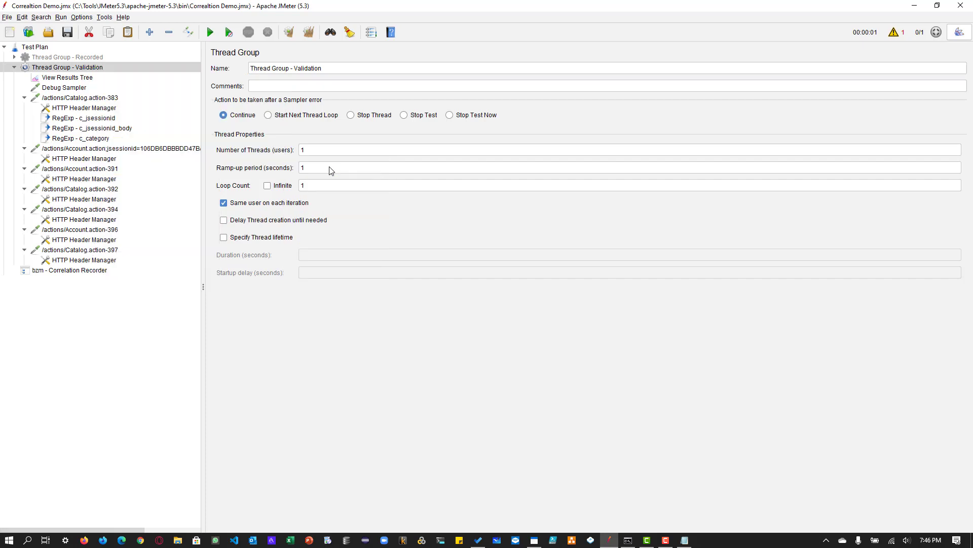
pyautogui.rightClick(75, 69)
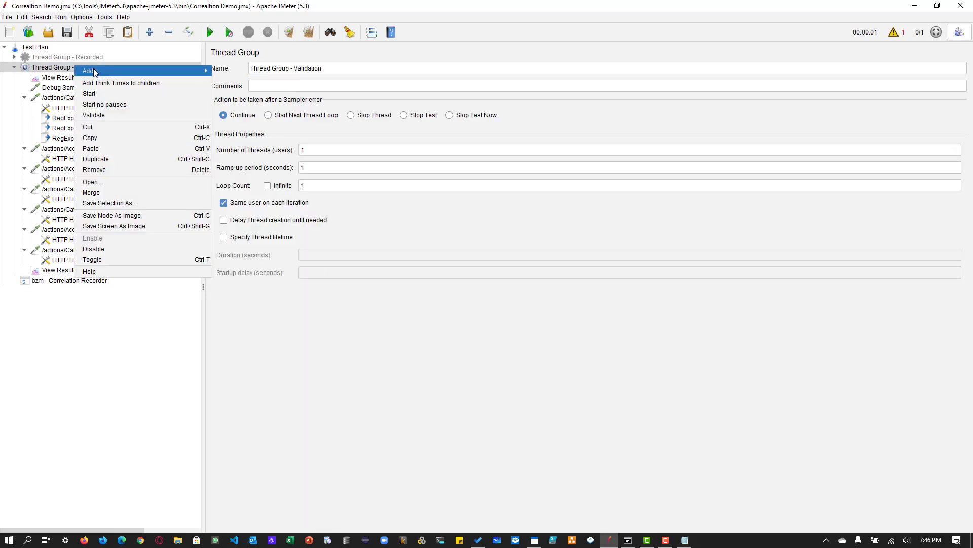
pyautogui.click(43, 272)
pyautogui.press('Delete')
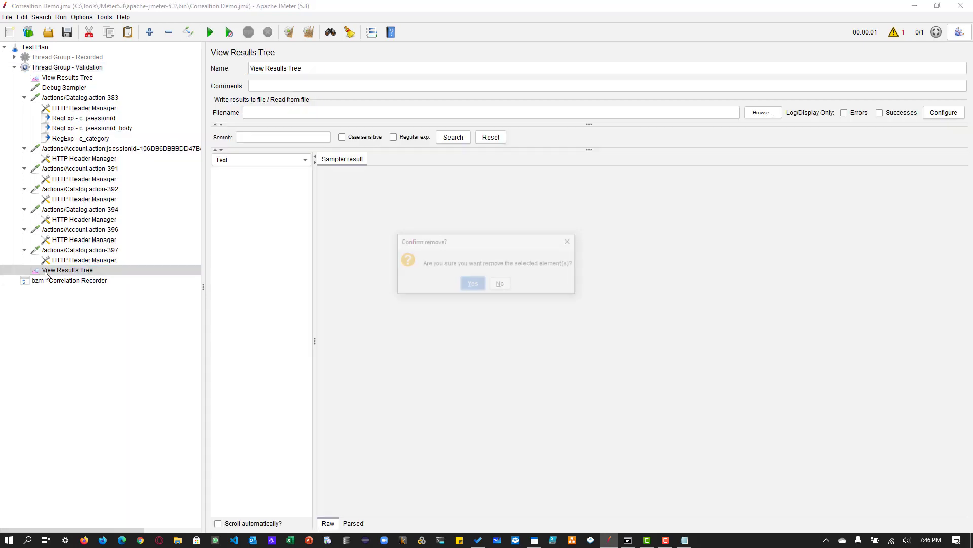
pyautogui.press('Return')
# - Move all recorded requests from Catalog.action-383 to Catalog.action-397 above View Results Tree and Debug Sampler in Thread Group - Validation
pyautogui.click(63, 77)
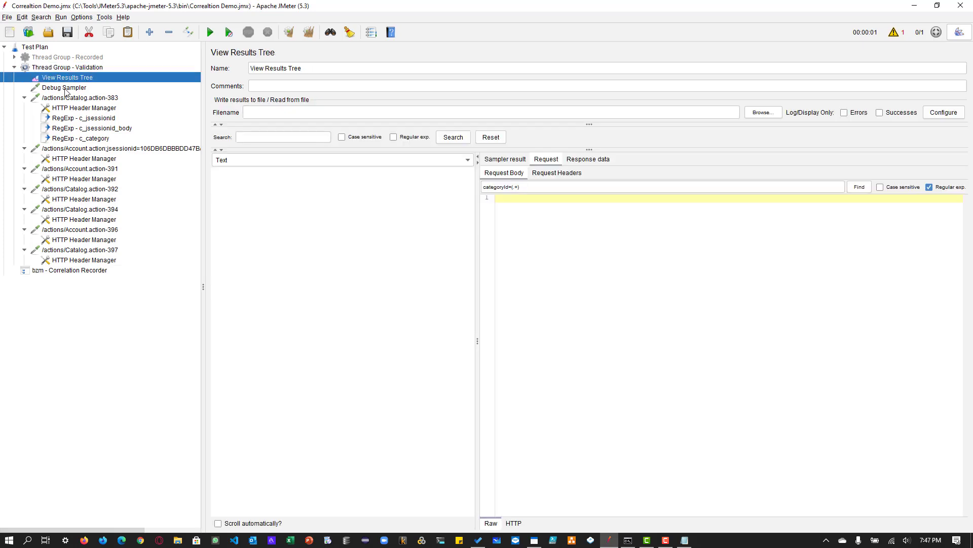
pyautogui.keyDown('ctrl'); pyautogui.click(74, 89); pyautogui.keyUp('ctrl')
pyautogui.moveTo(73, 88); pyautogui.dragTo(59, 269)
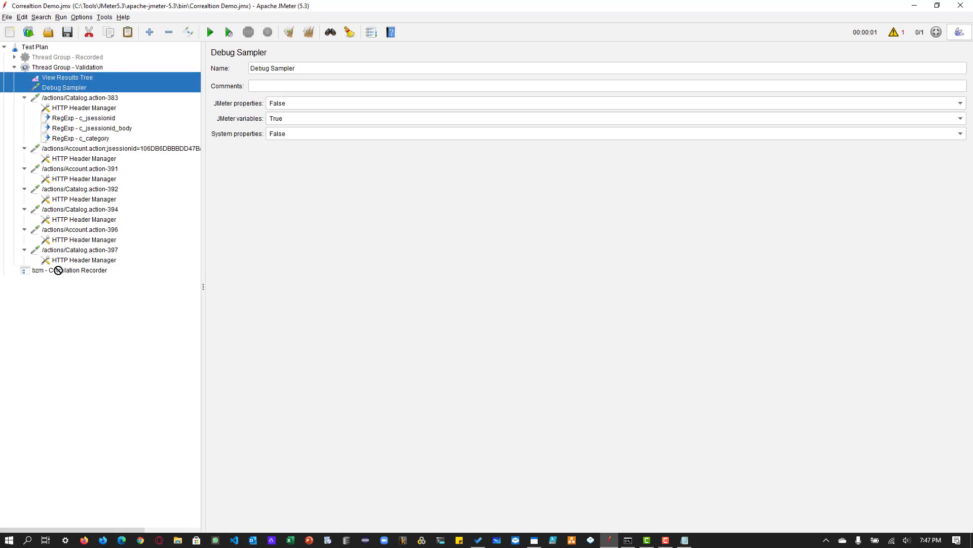
pyautogui.click(62, 97)
pyautogui.doubleClick(62, 98)
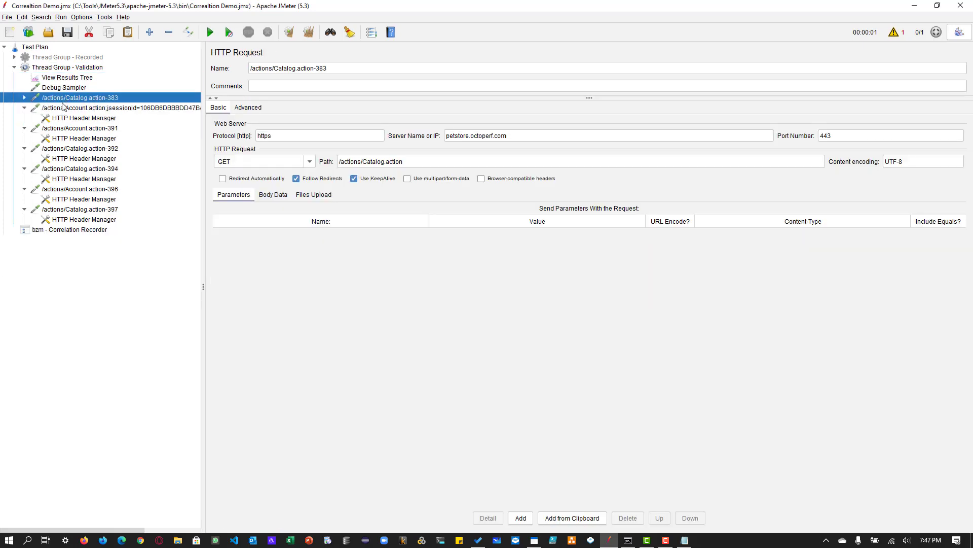
pyautogui.keyDown('shift'); pyautogui.click(61, 209); pyautogui.keyUp('shift')
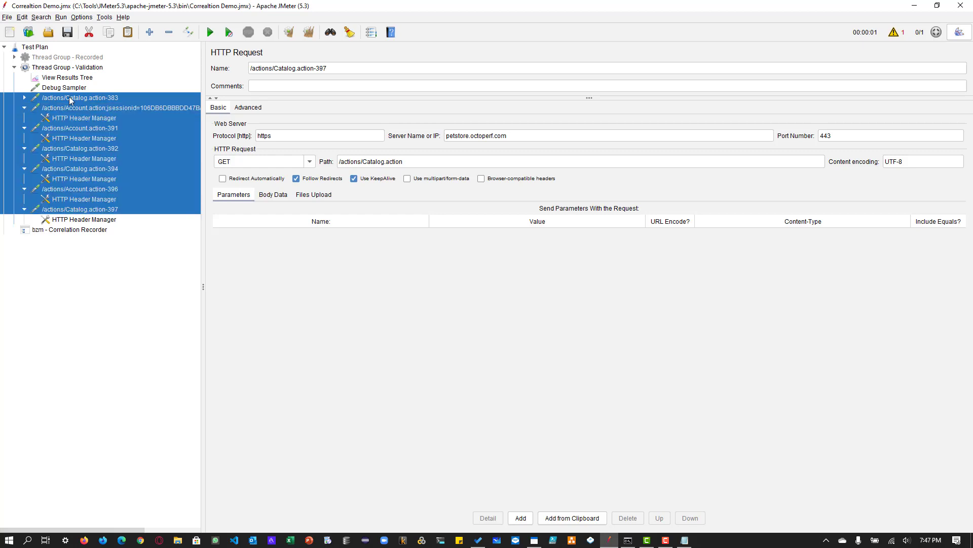
pyautogui.moveTo(70, 100); pyautogui.dragTo(74, 79)
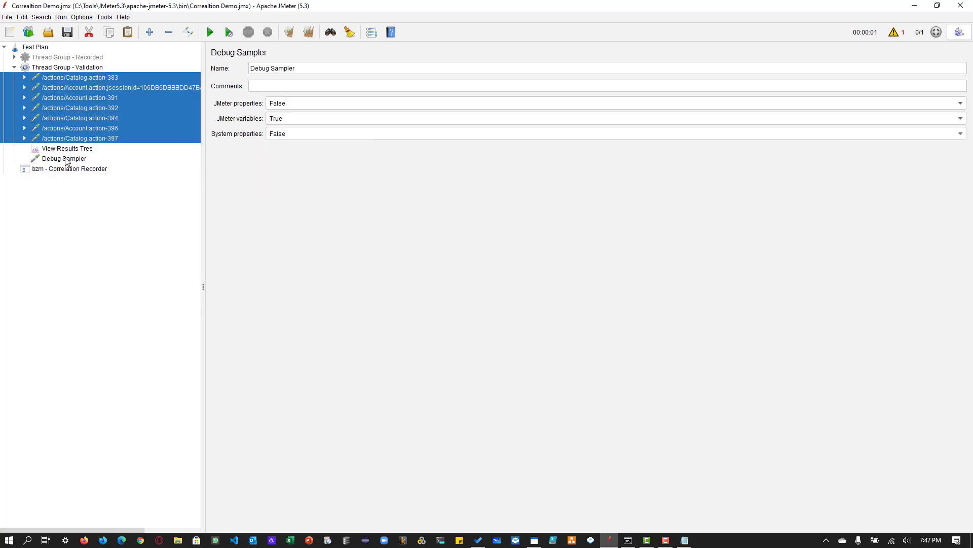
# - Run the validation test and open the Debug Sampler's response body in View Results Tree
pyautogui.click(65, 161)
pyautogui.click(210, 32)
pyautogui.press('Up')
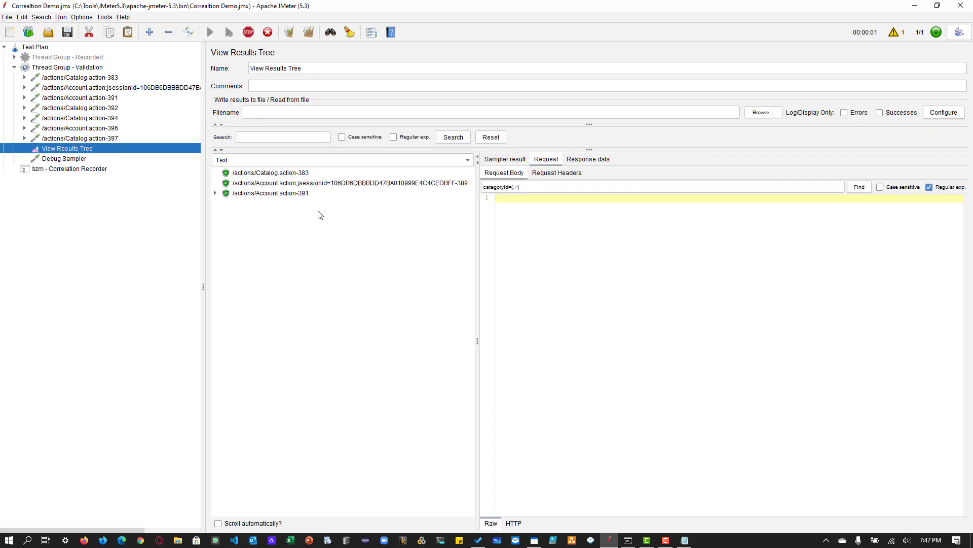
pyautogui.click(267, 243)
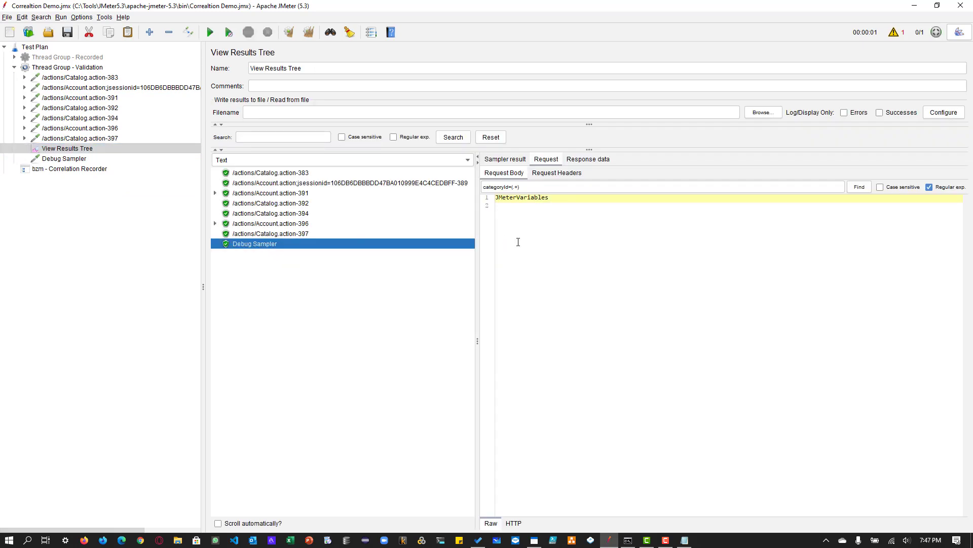
pyautogui.click(578, 160)
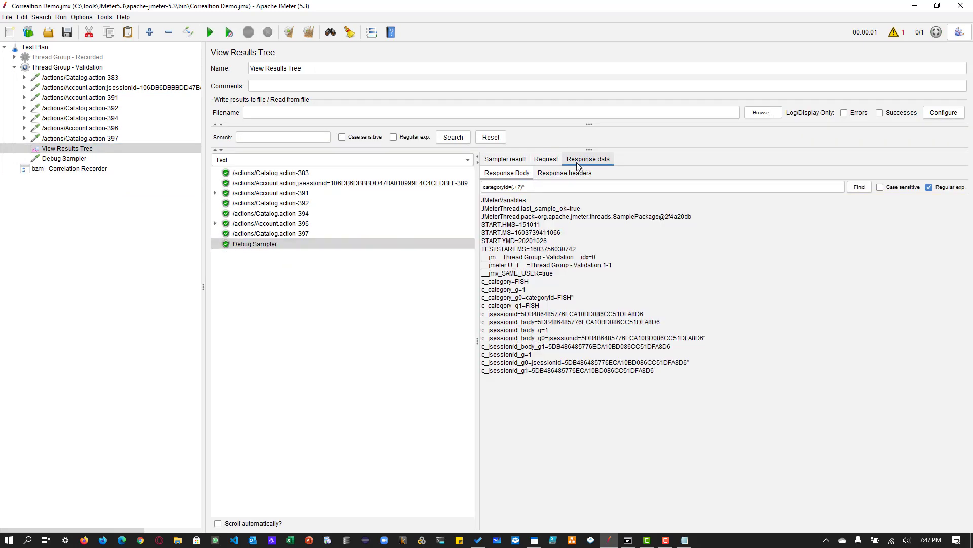
# - Examine the c_category, c_jsessionid and c_jsessionid_body values in the Debug Sampler response, then reopen the Correlation Recorder's rules
pyautogui.doubleClick(510, 282)
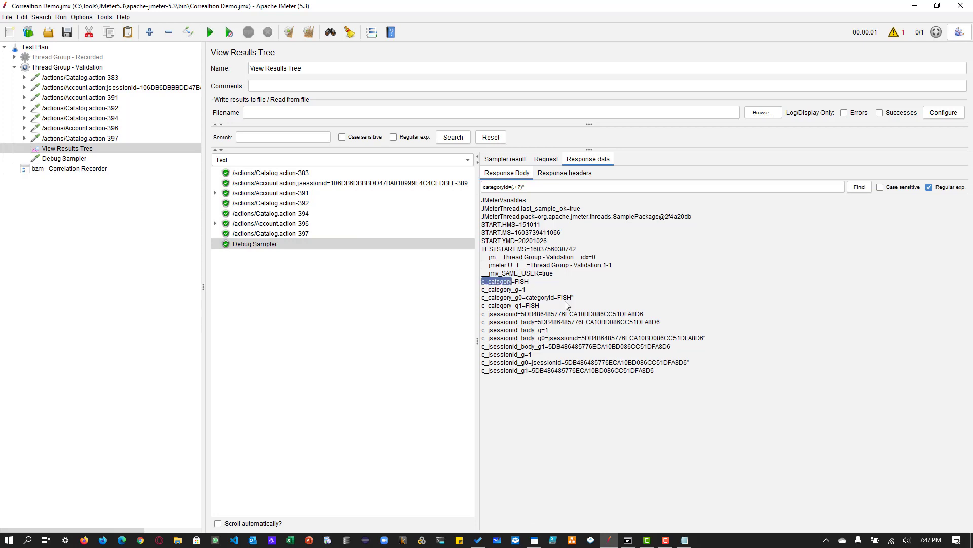
pyautogui.click(510, 314)
pyautogui.moveTo(538, 313); pyautogui.dragTo(482, 314)
pyautogui.click(511, 323)
pyautogui.moveTo(575, 323); pyautogui.dragTo(630, 324)
pyautogui.click(637, 371)
pyautogui.click(73, 169)
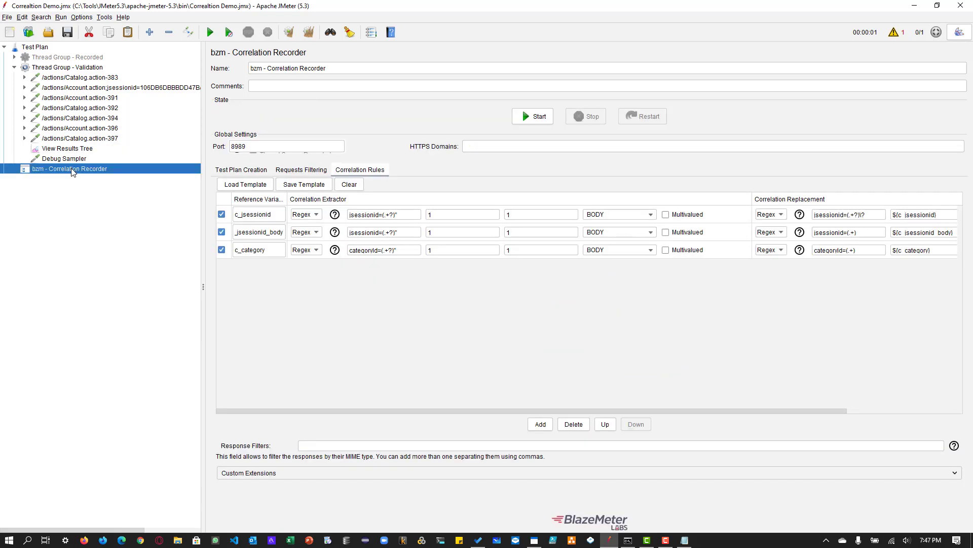